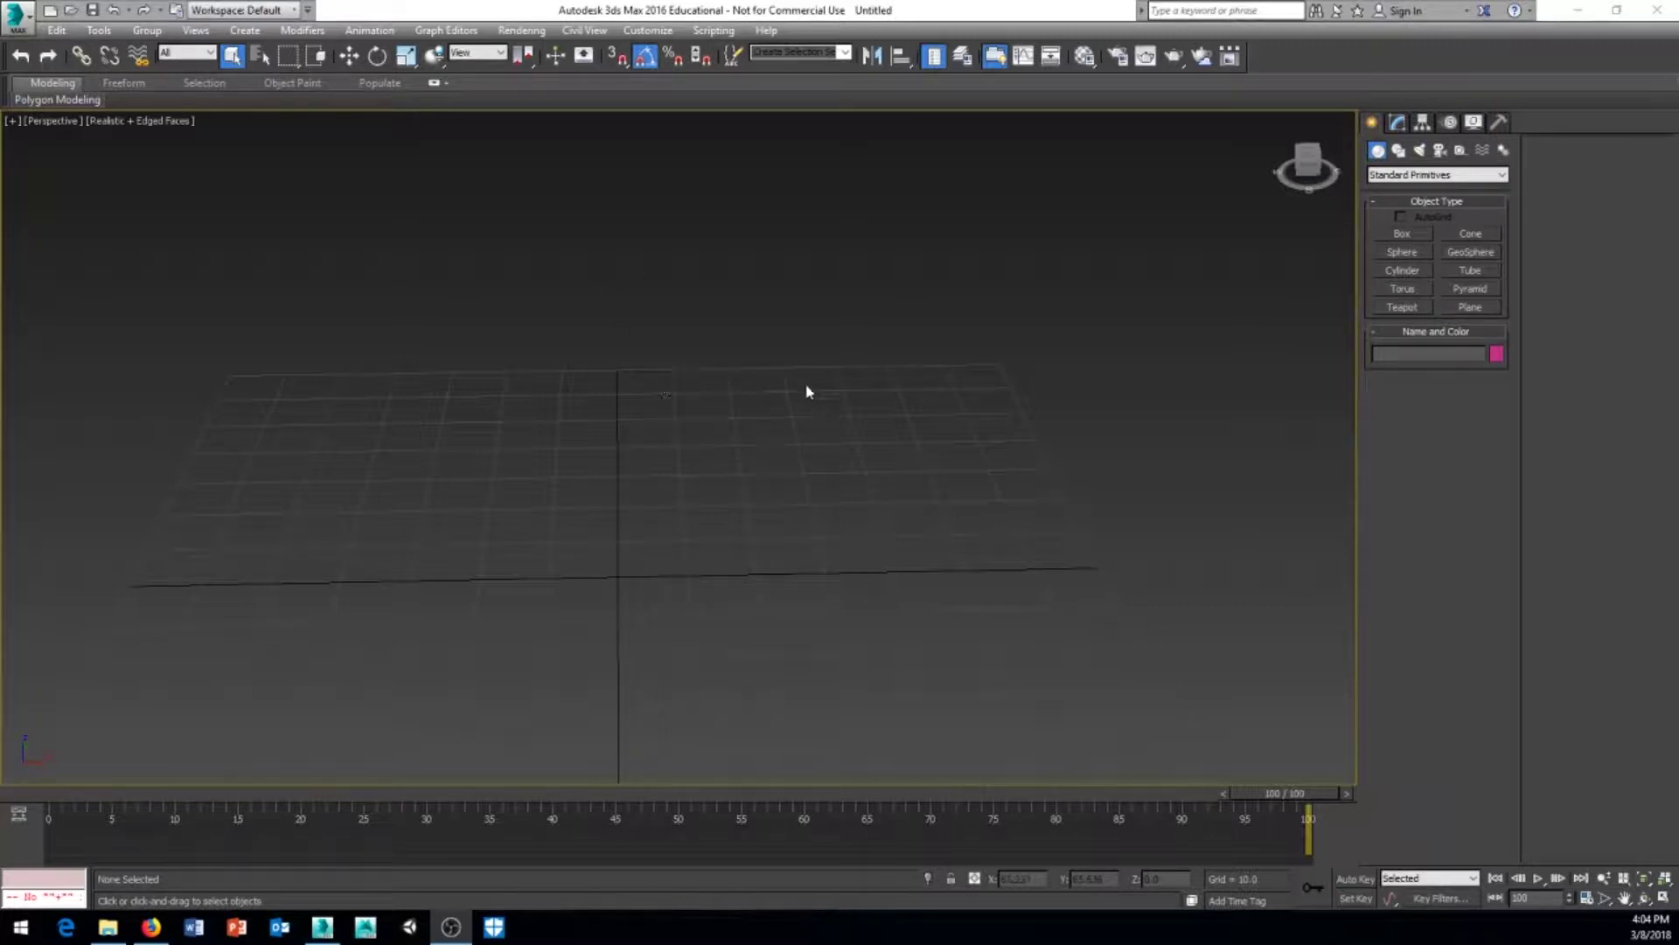
Start the Bones tool with the IKHISolver setting and switch the viewport to the Left view for side-on drawing
middle_click_drag(797, 404, 780, 418)
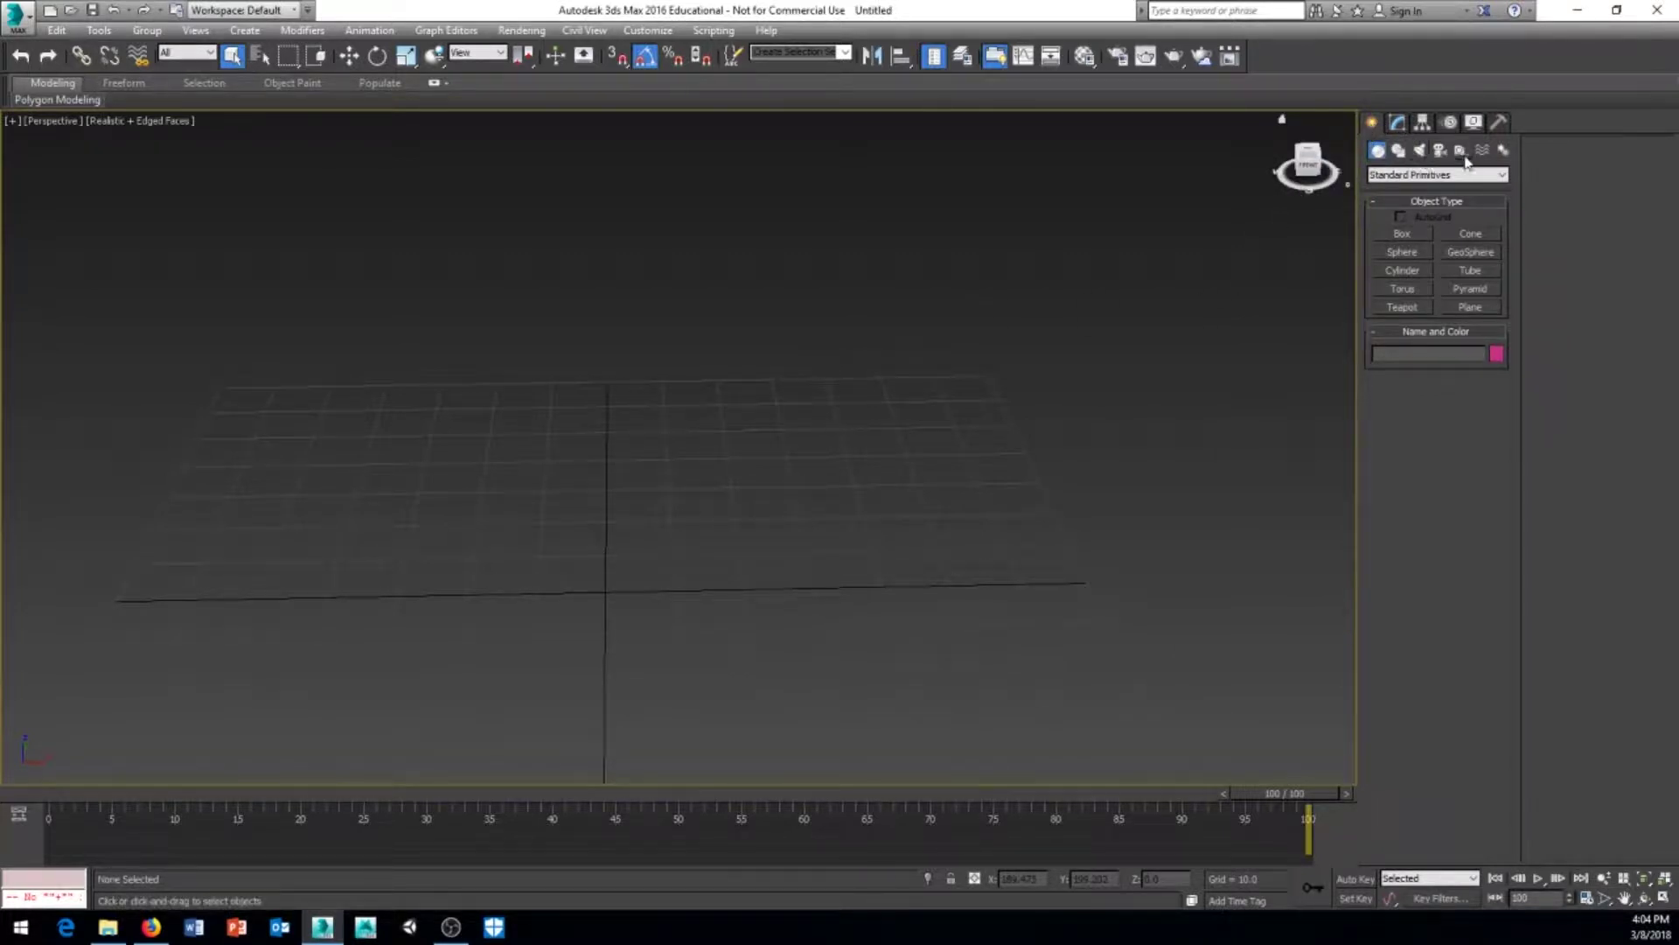
left_click(1503, 151)
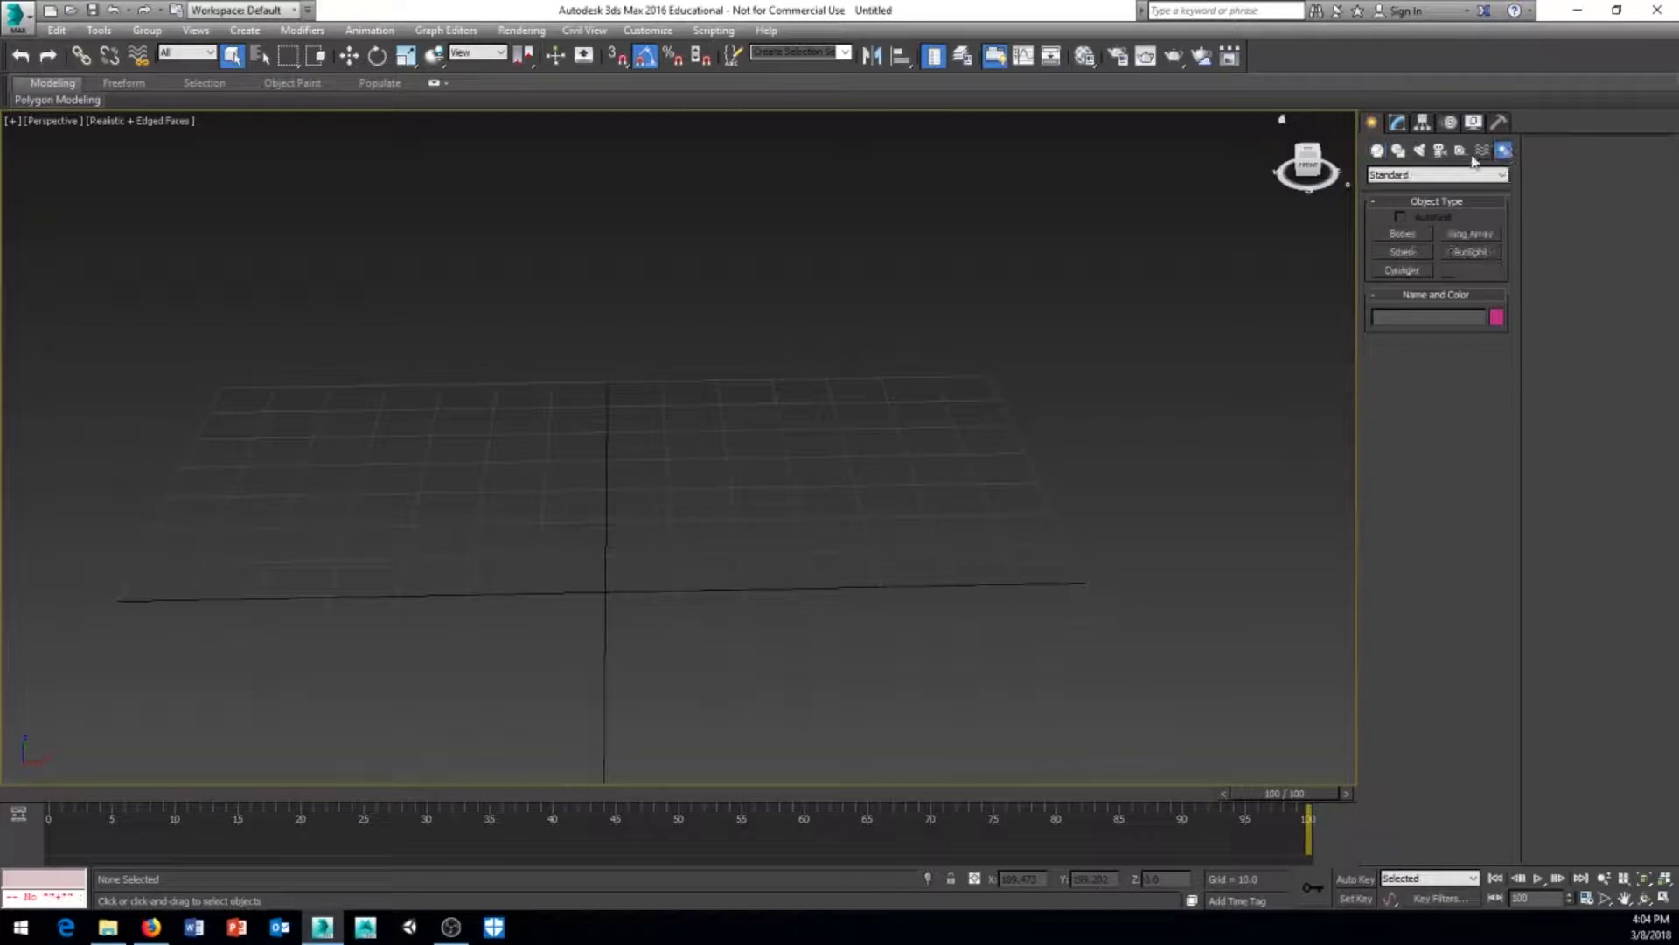
left_click(1403, 234)
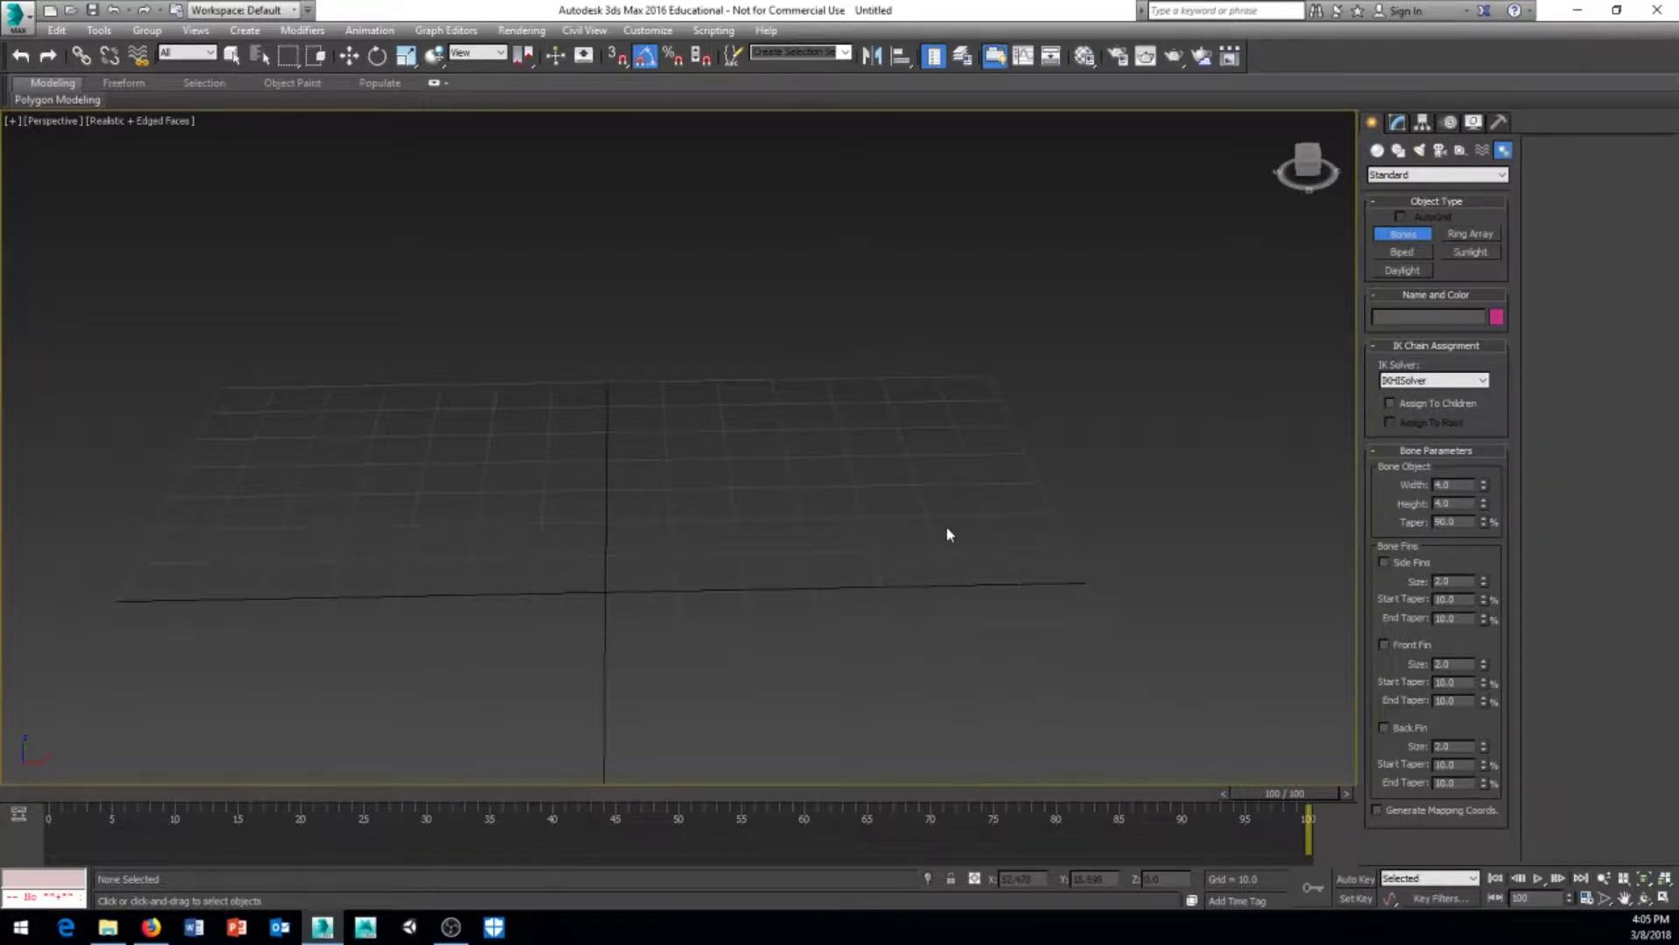
middle_click_drag(859, 500, 843, 499)
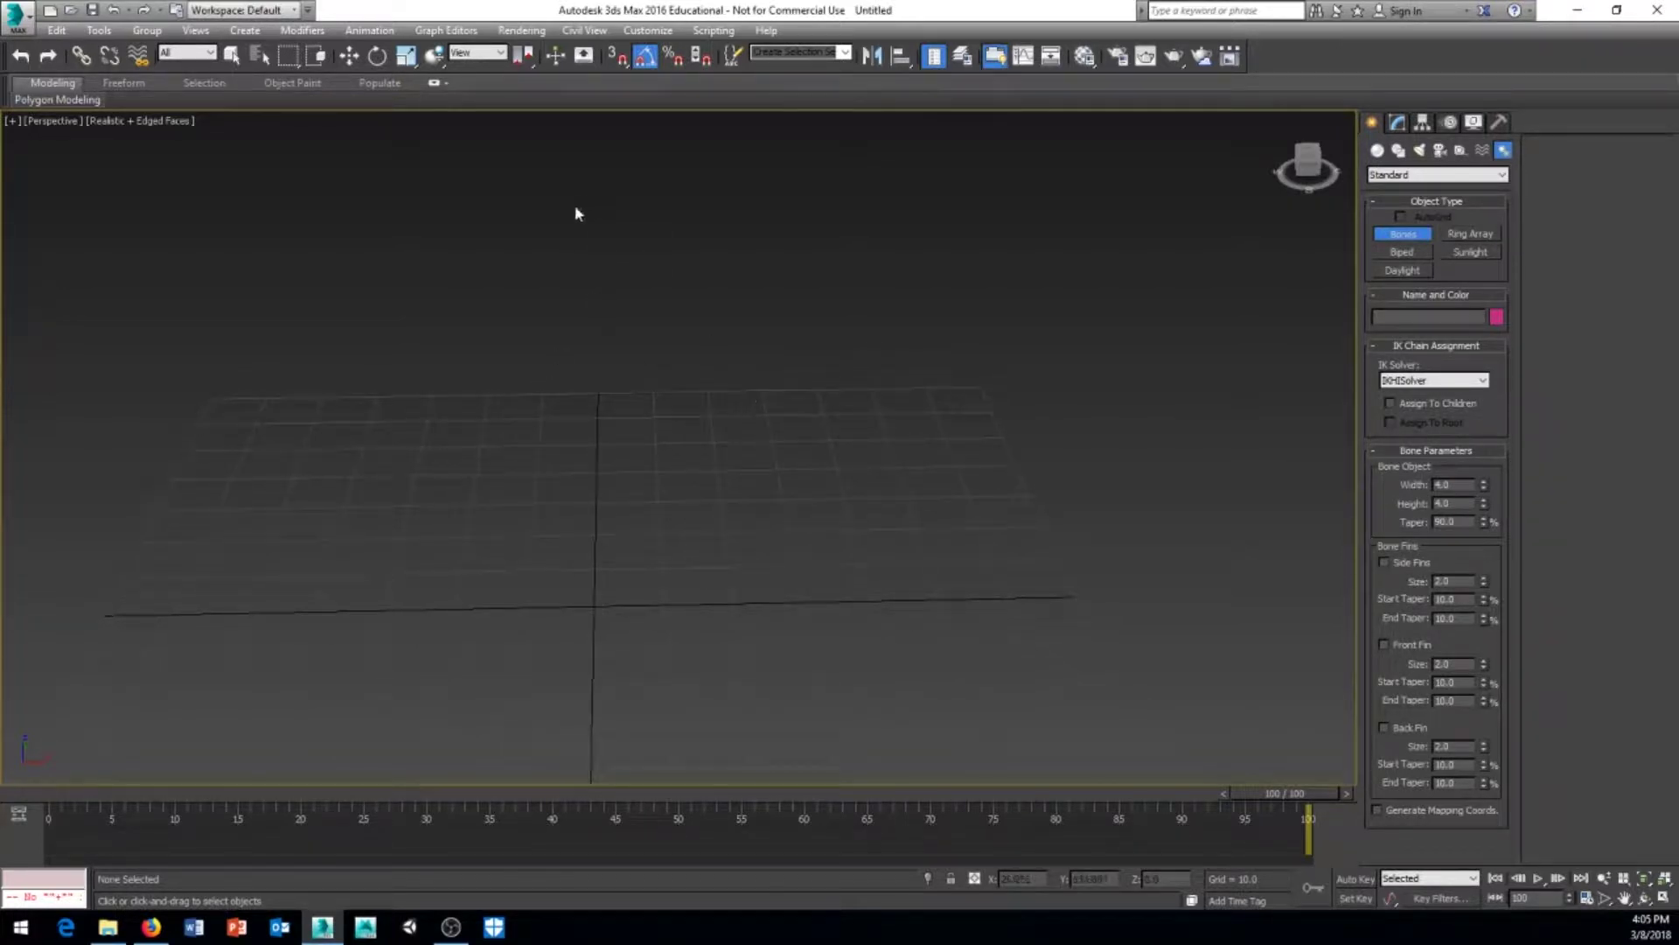
middle_click_drag(719, 458, 697, 476)
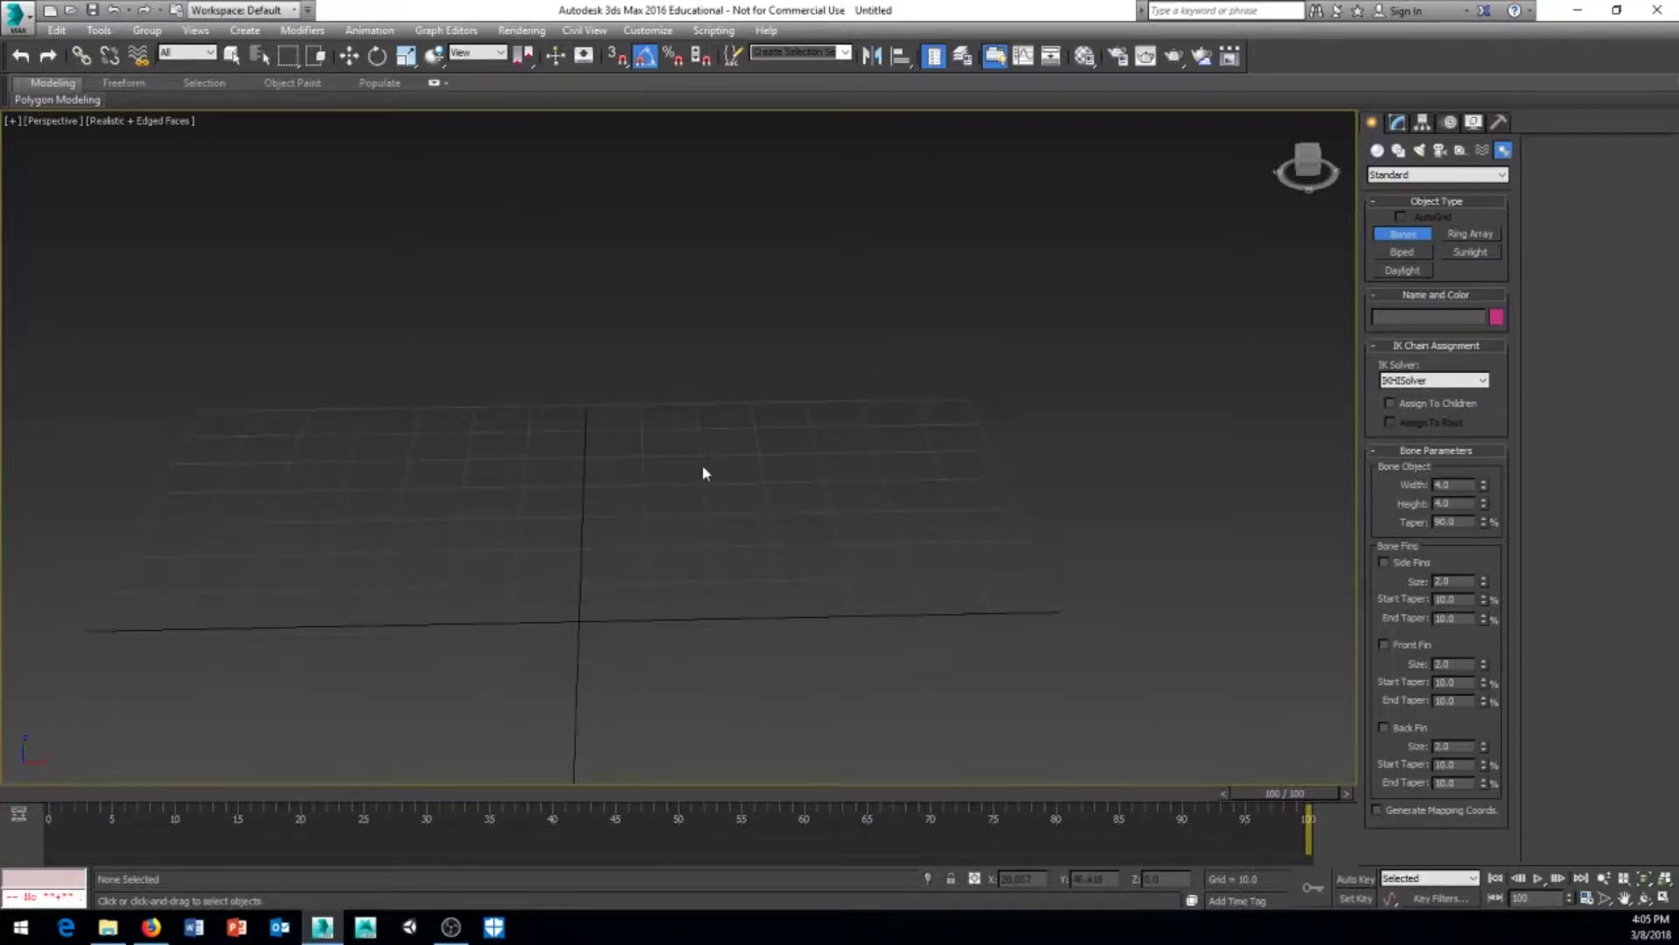
key("l")
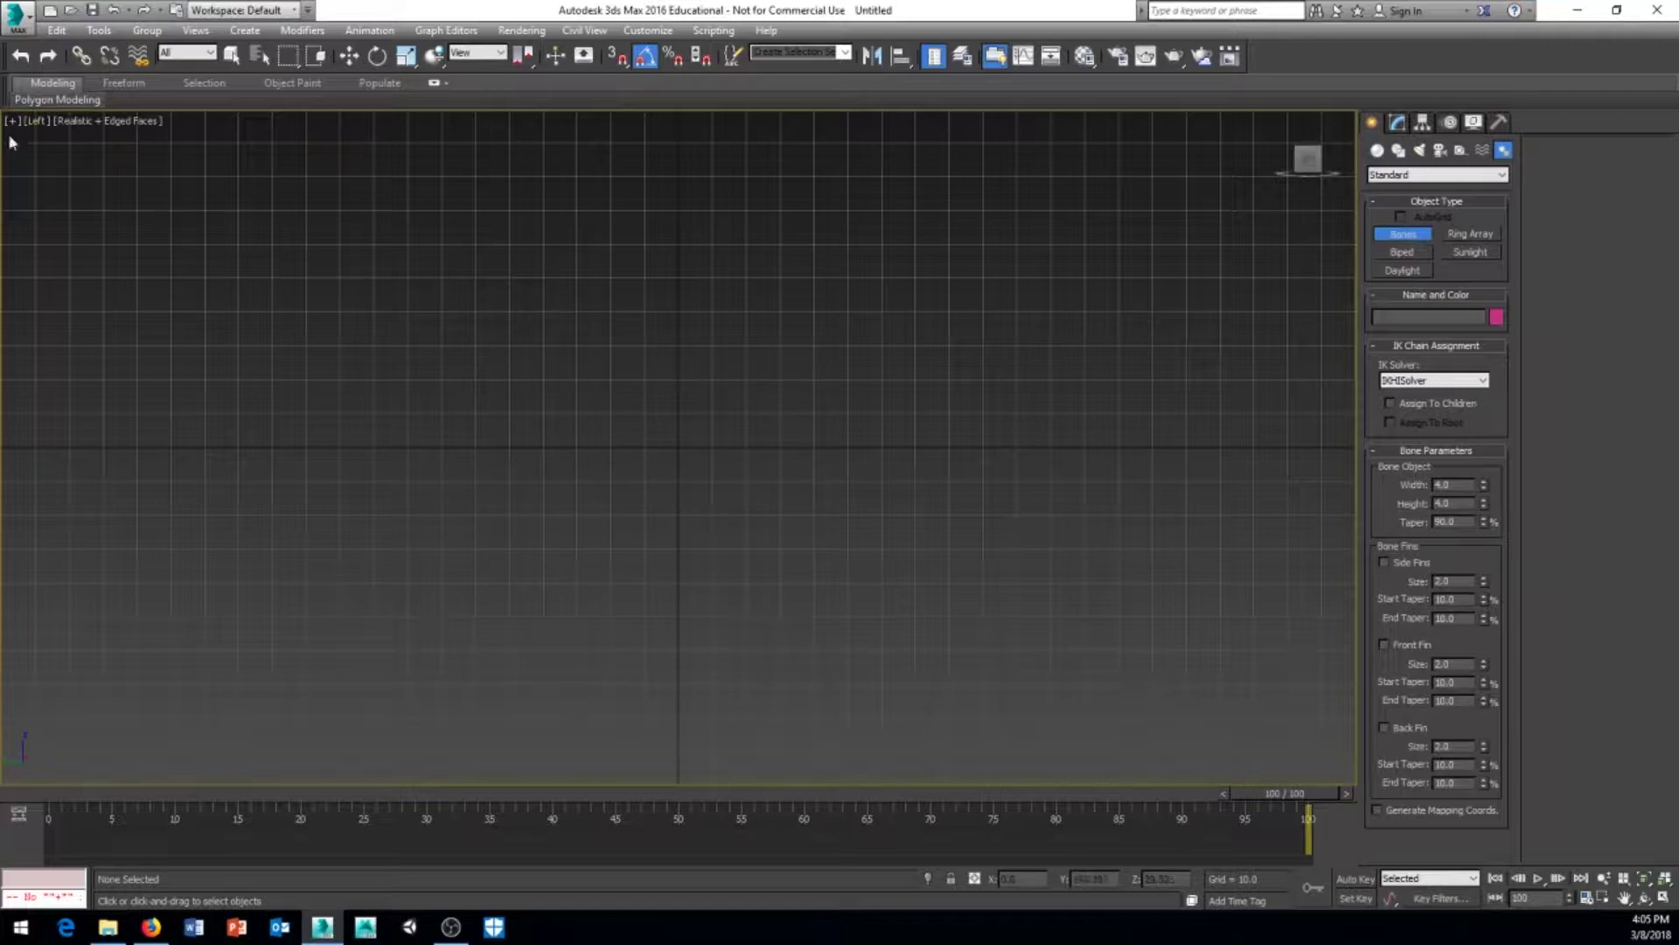
left_click(35, 121)
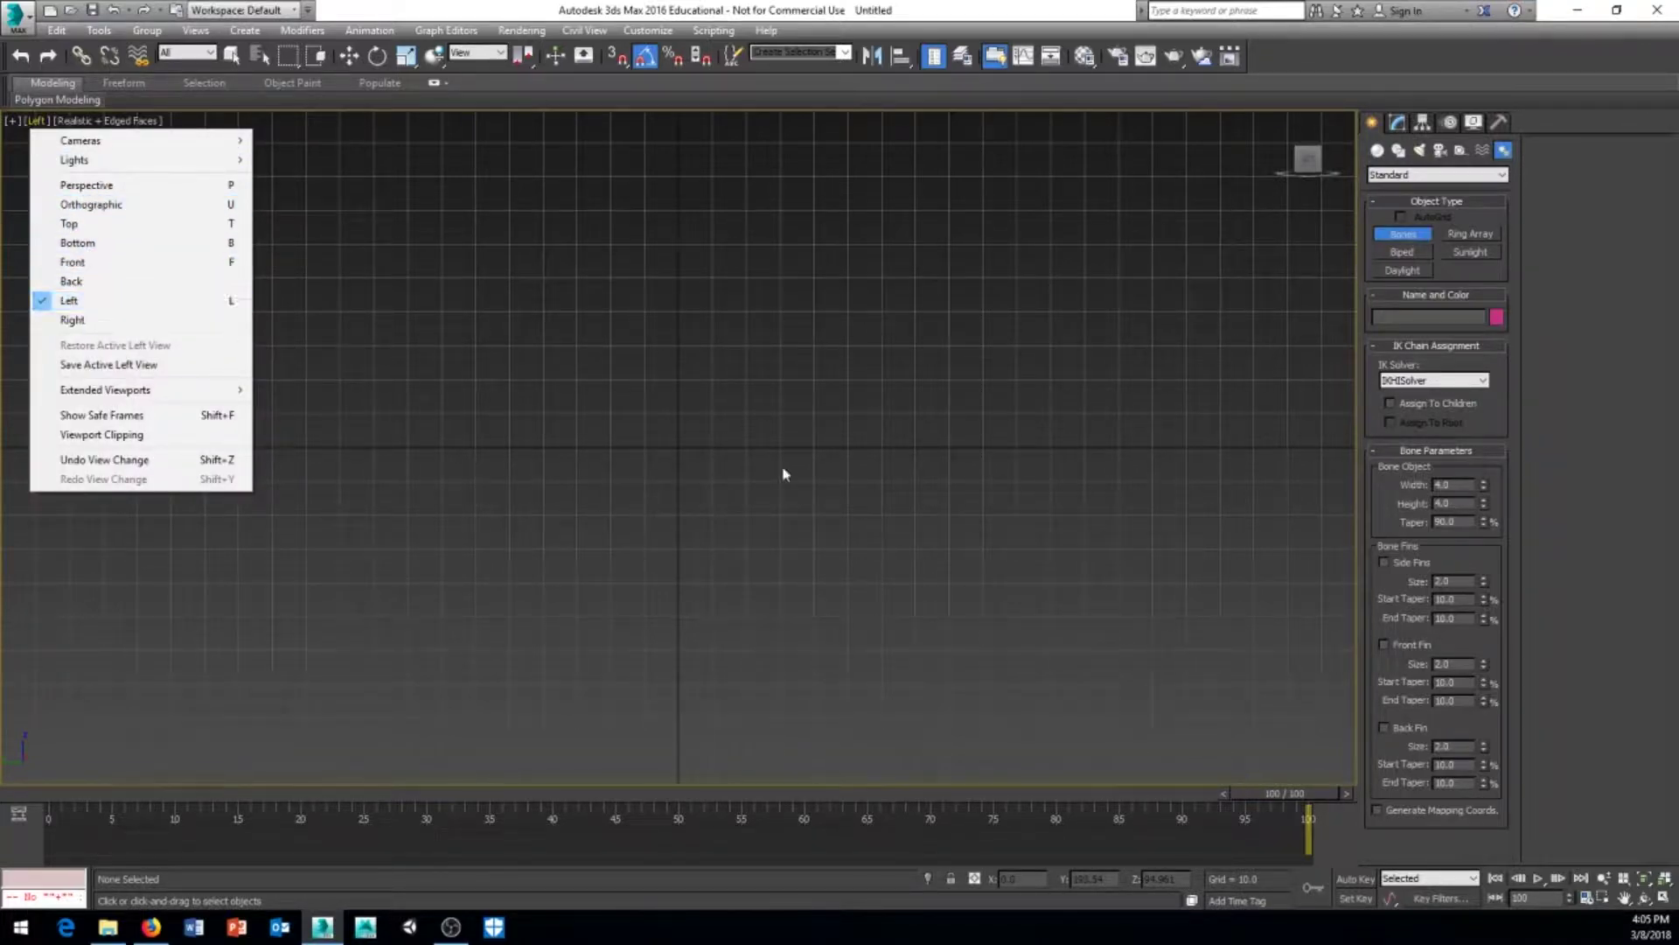
left_click(699, 558)
middle_click_drag(652, 452, 604, 476)
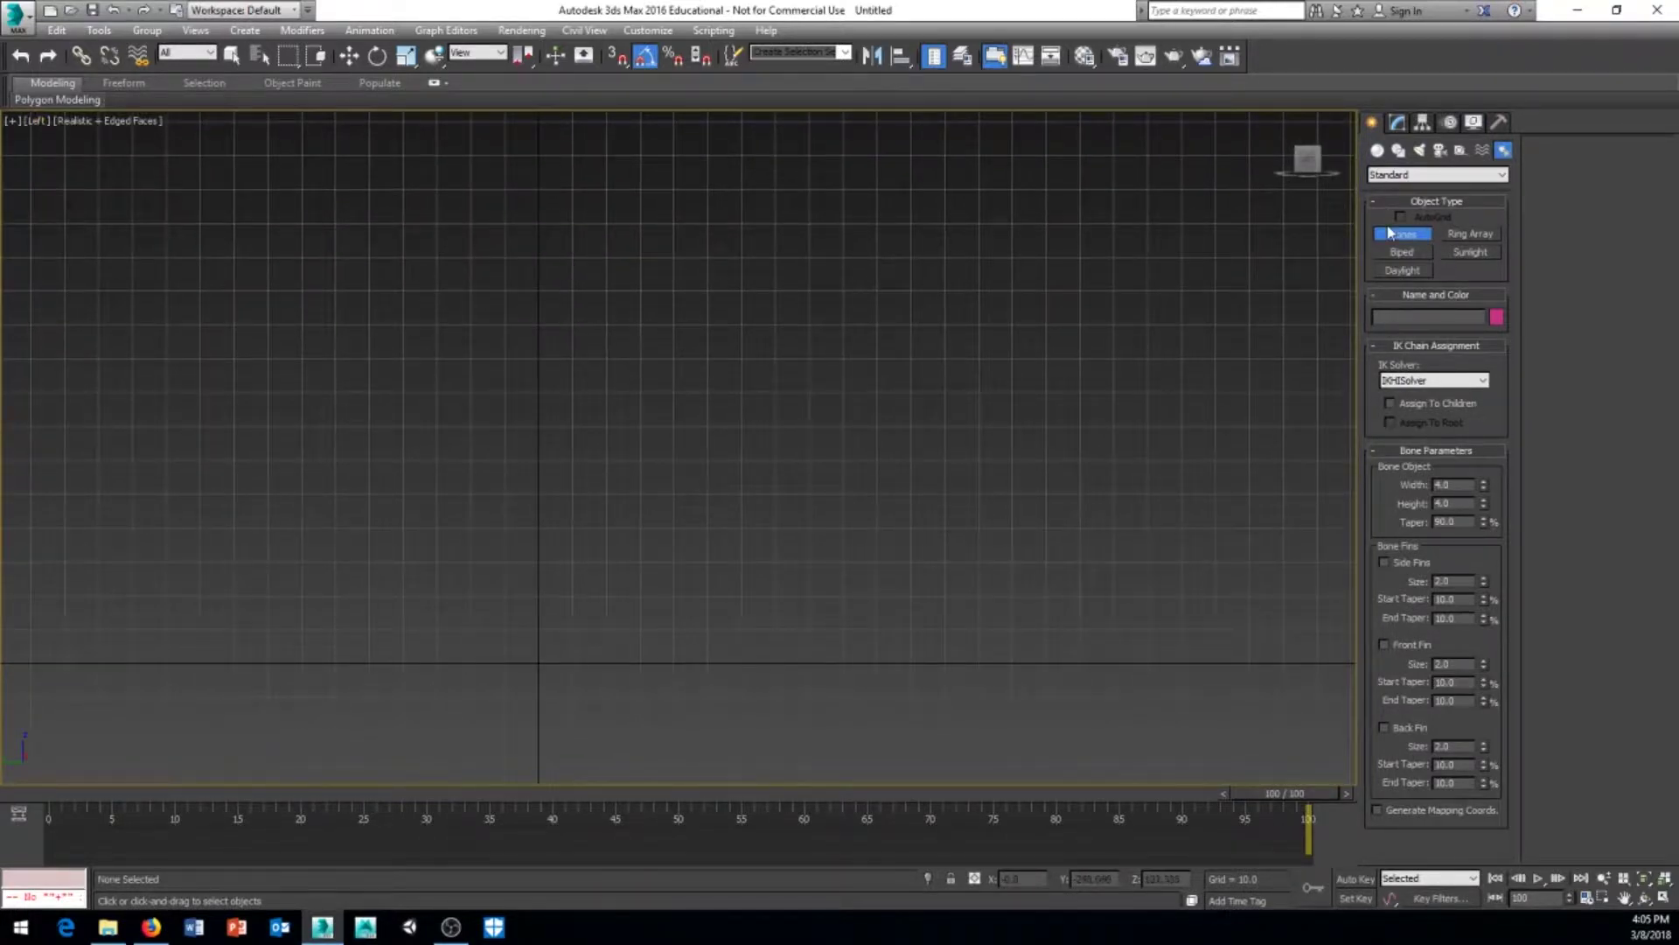
Draw a connected leg chain of thigh, shin and foot bones with a bent knee, ending in a small toe bone at ground level
left_click(538, 190)
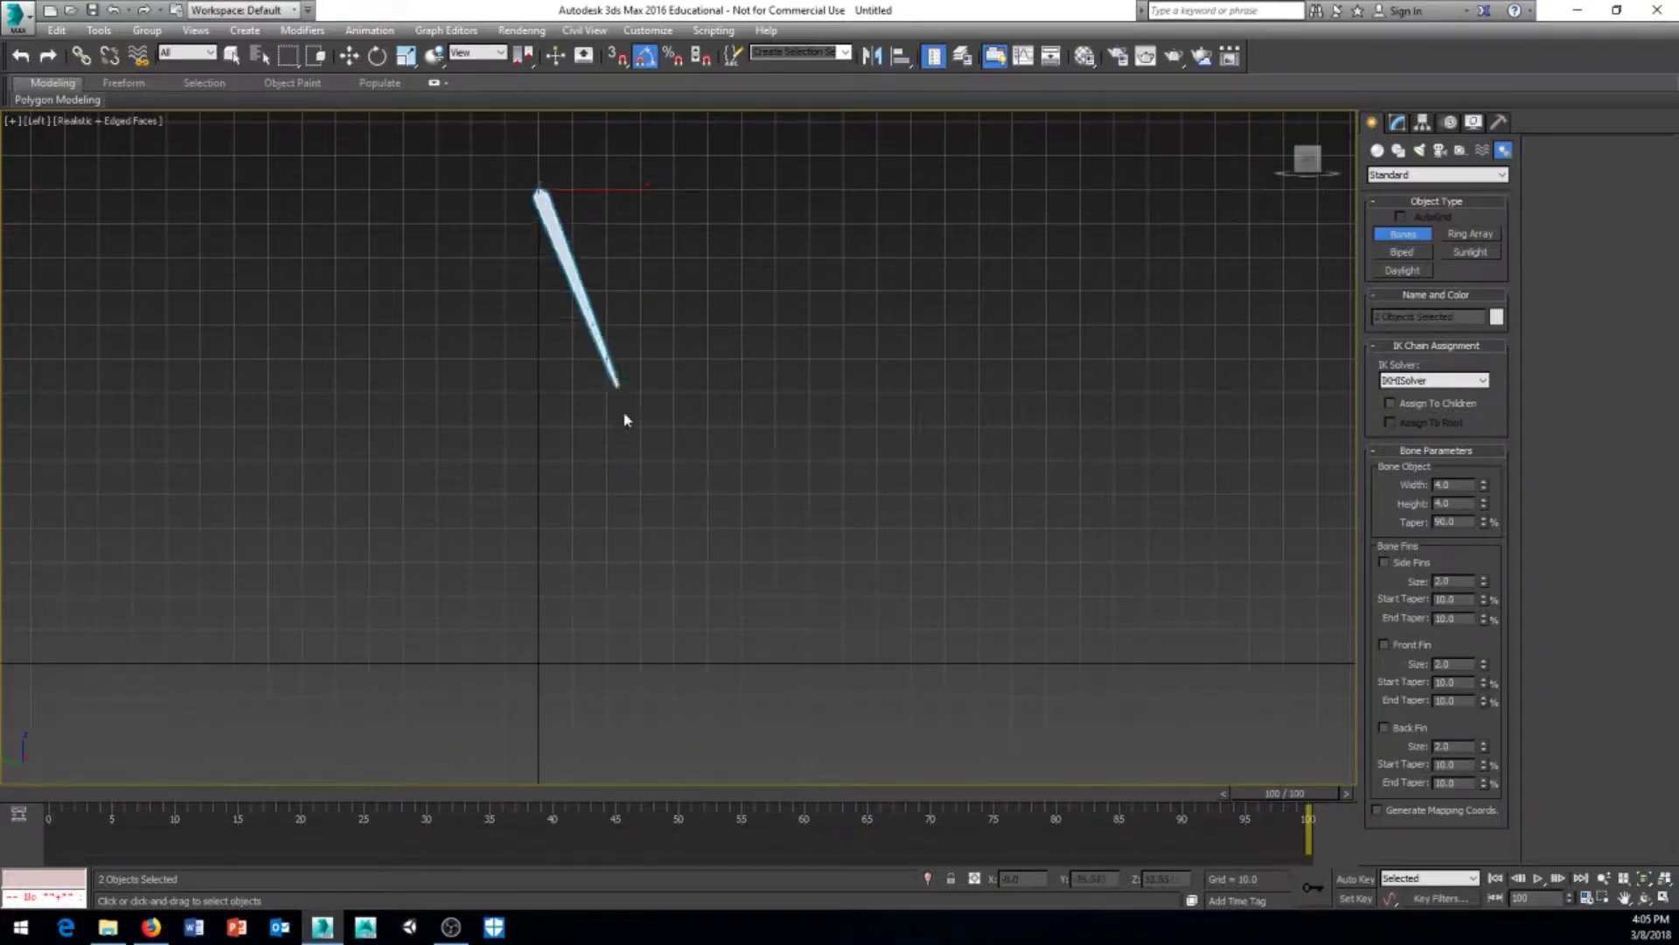
left_click(641, 463)
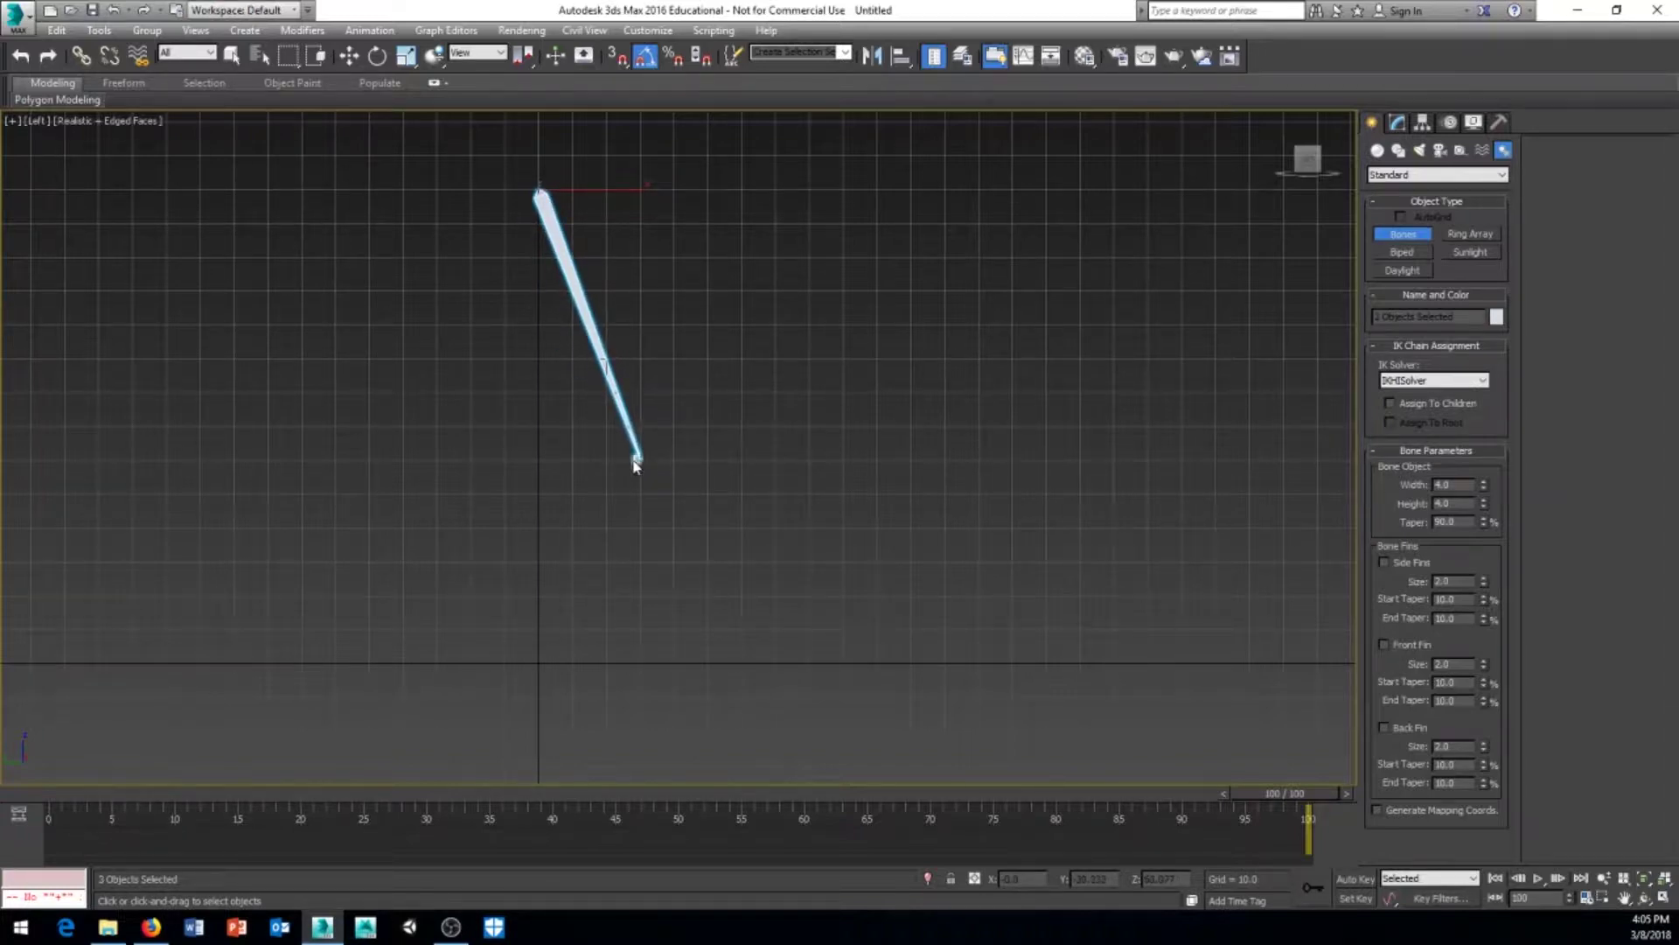
left_click(539, 662)
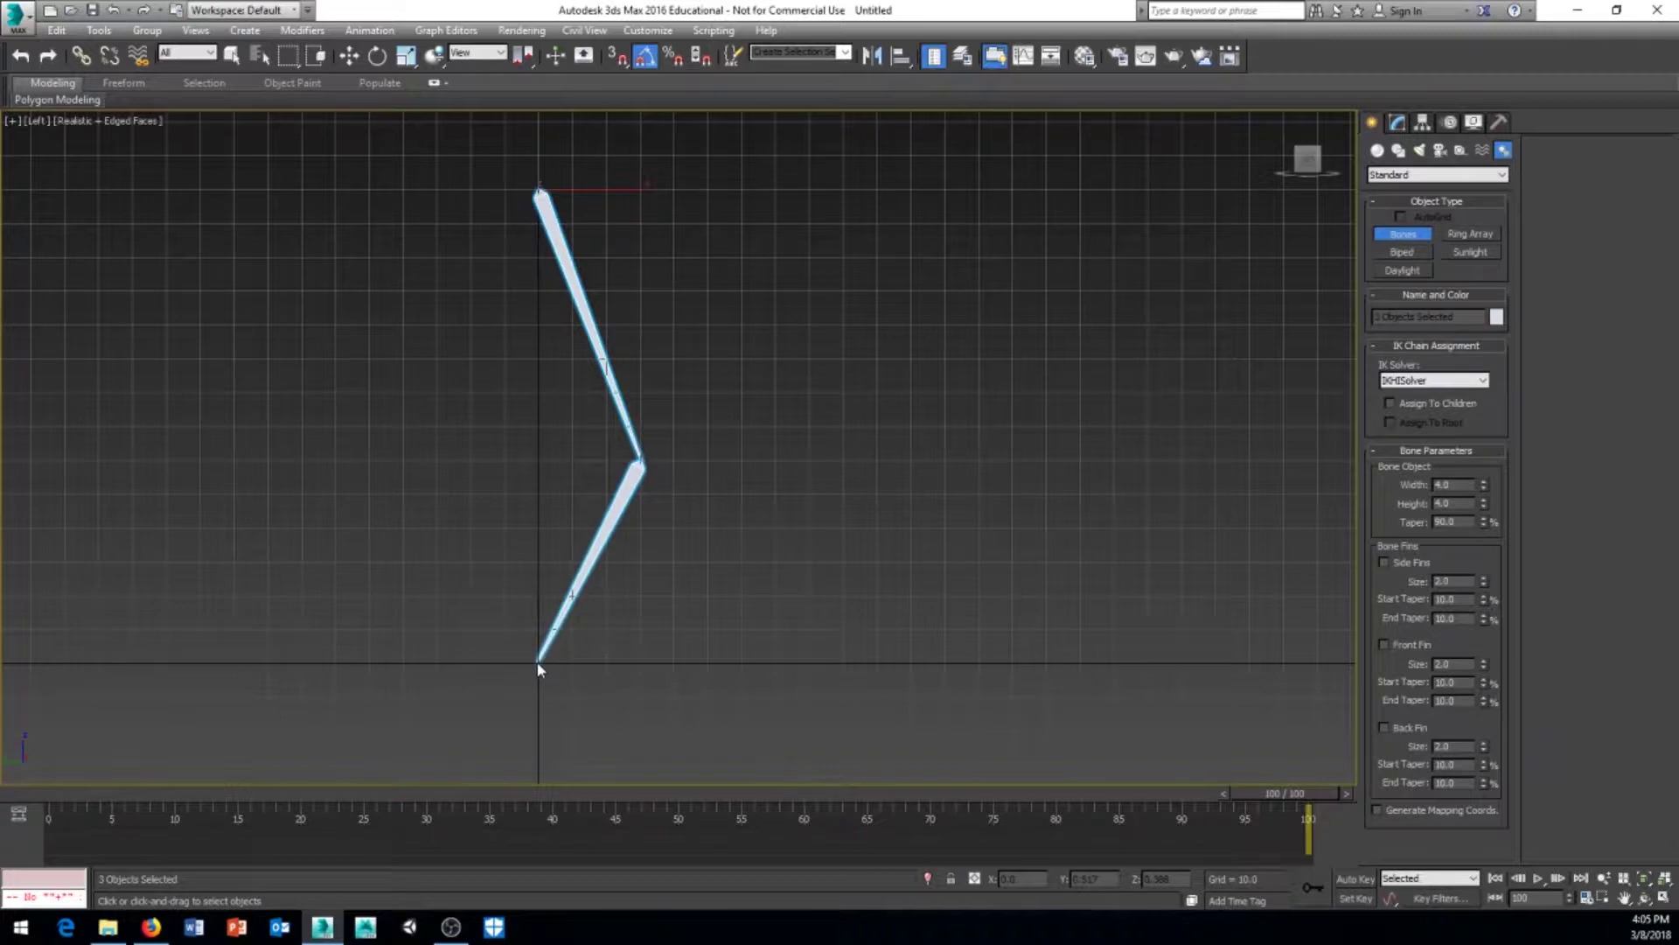
left_click(669, 665)
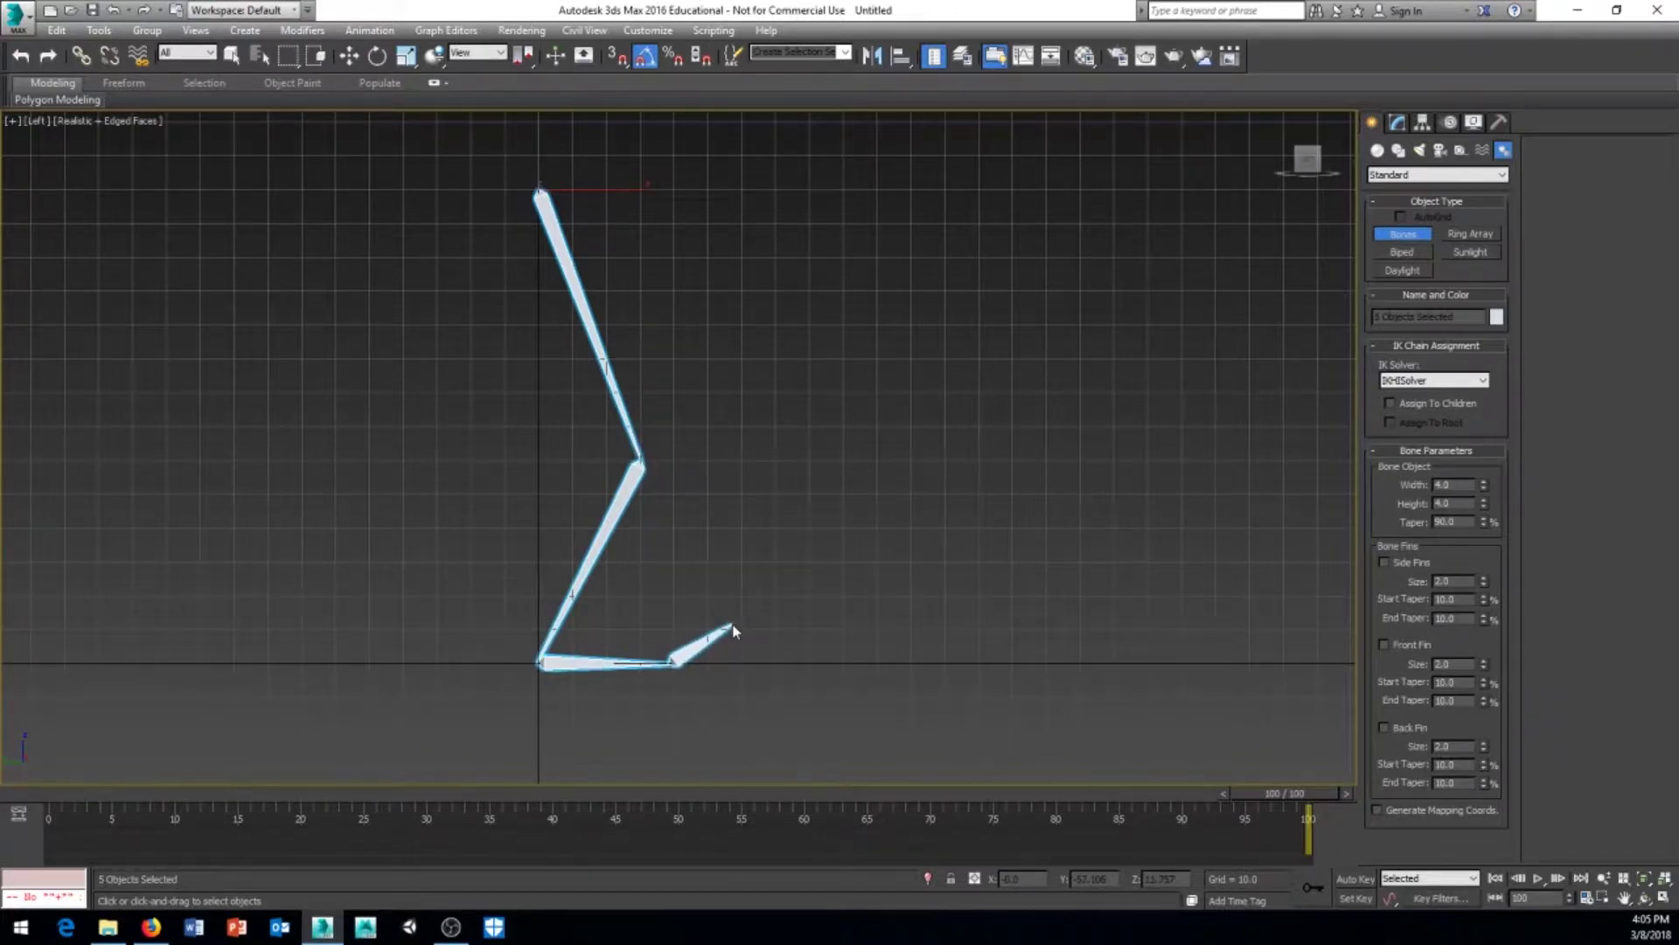
right_click(764, 667)
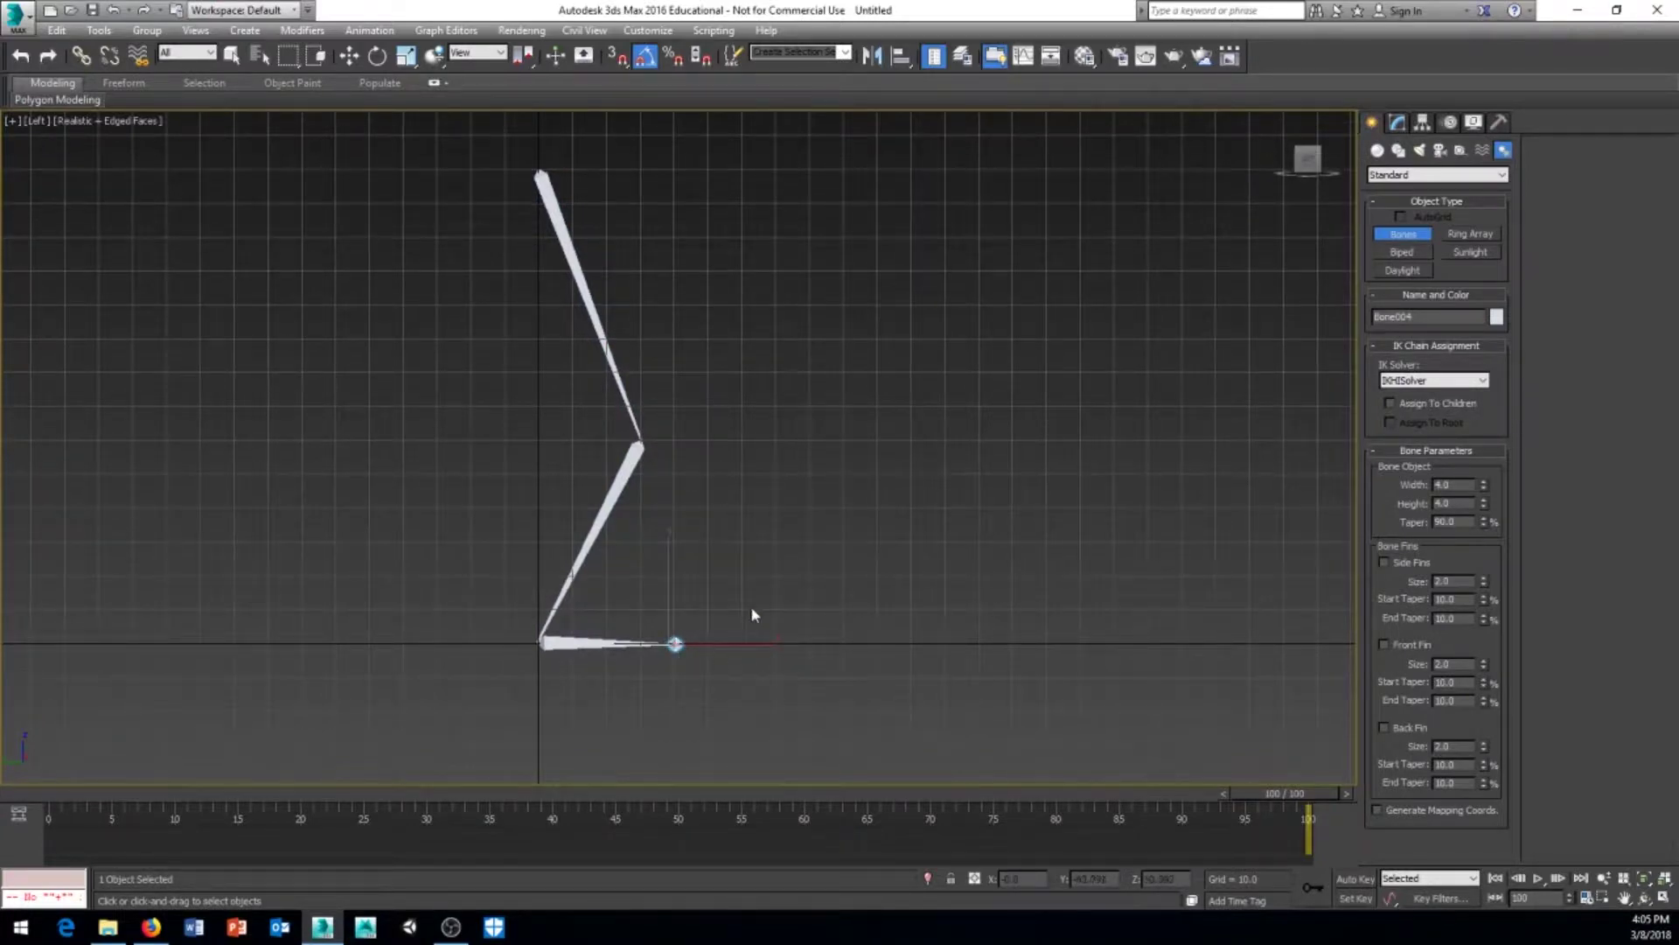
right_click(805, 633)
middle_click_drag(776, 499, 810, 540)
key("p")
scroll(800, 560, "down", 3)
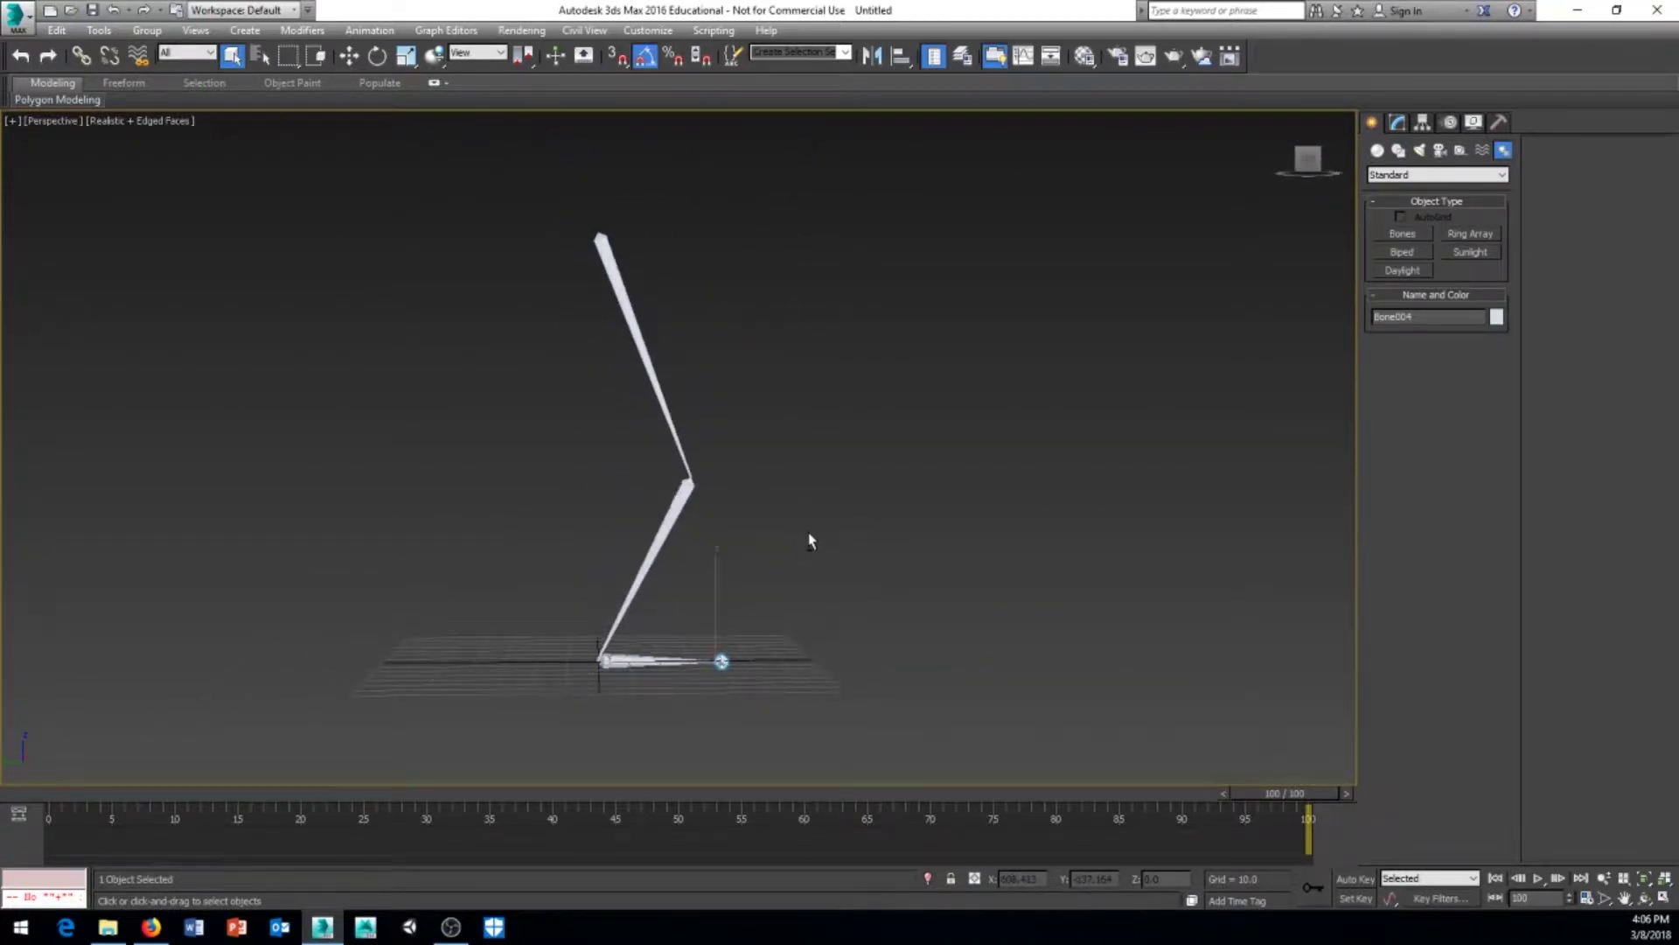
key("l")
middle_click_drag(661, 549, 600, 509)
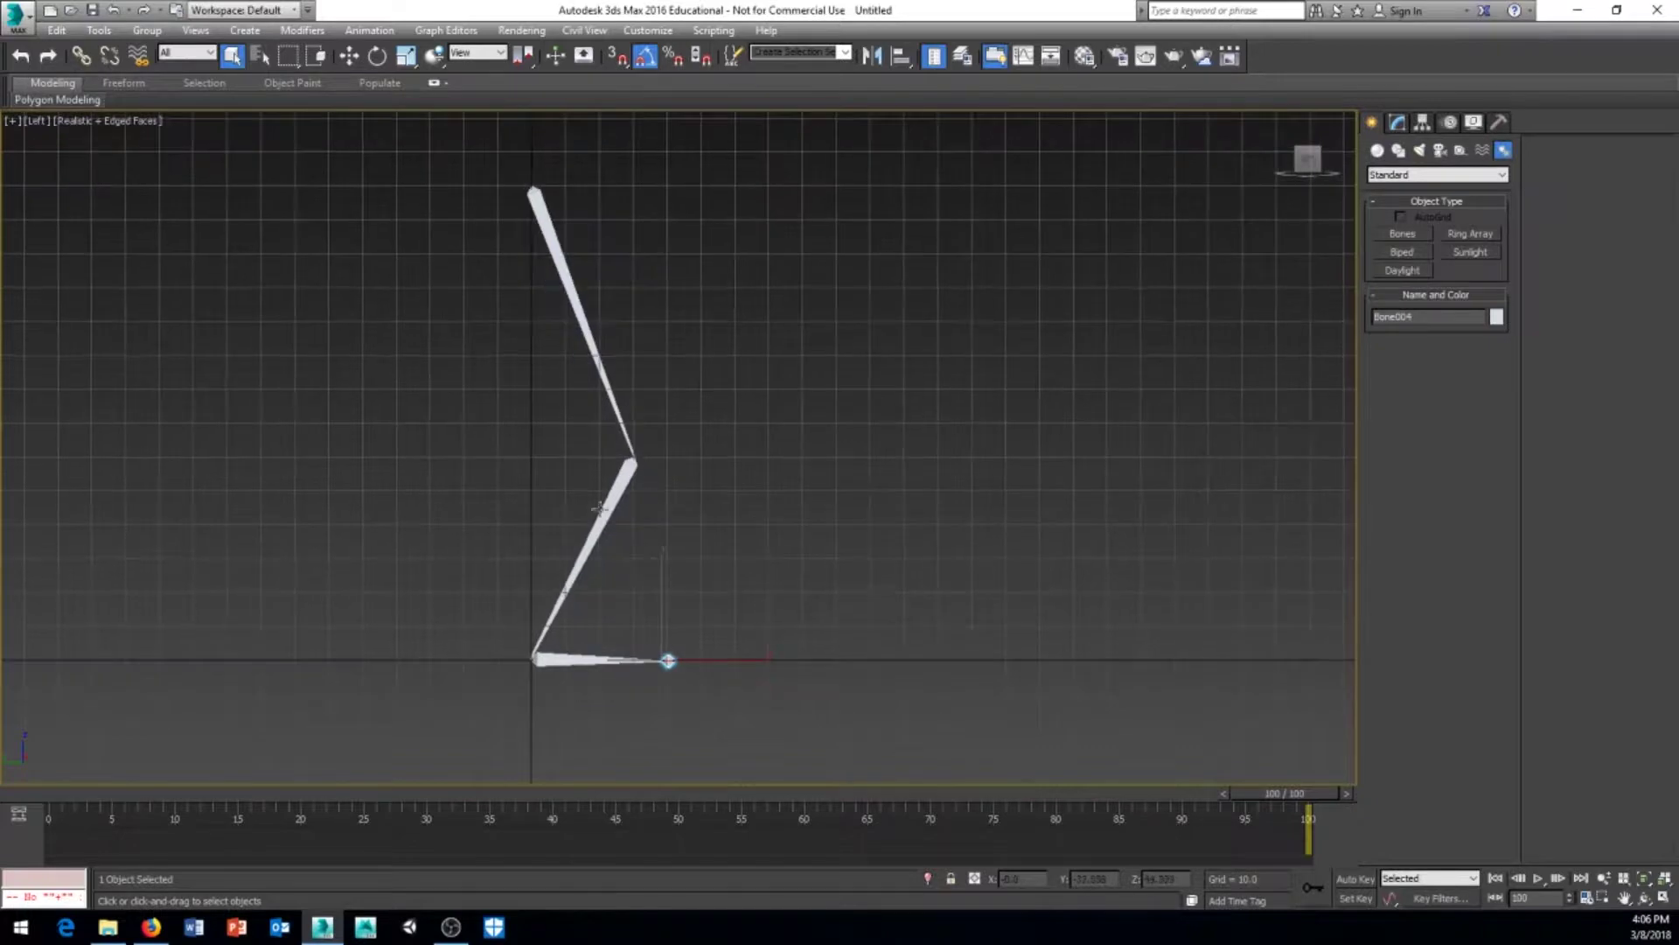
middle_click_drag(709, 409, 716, 442)
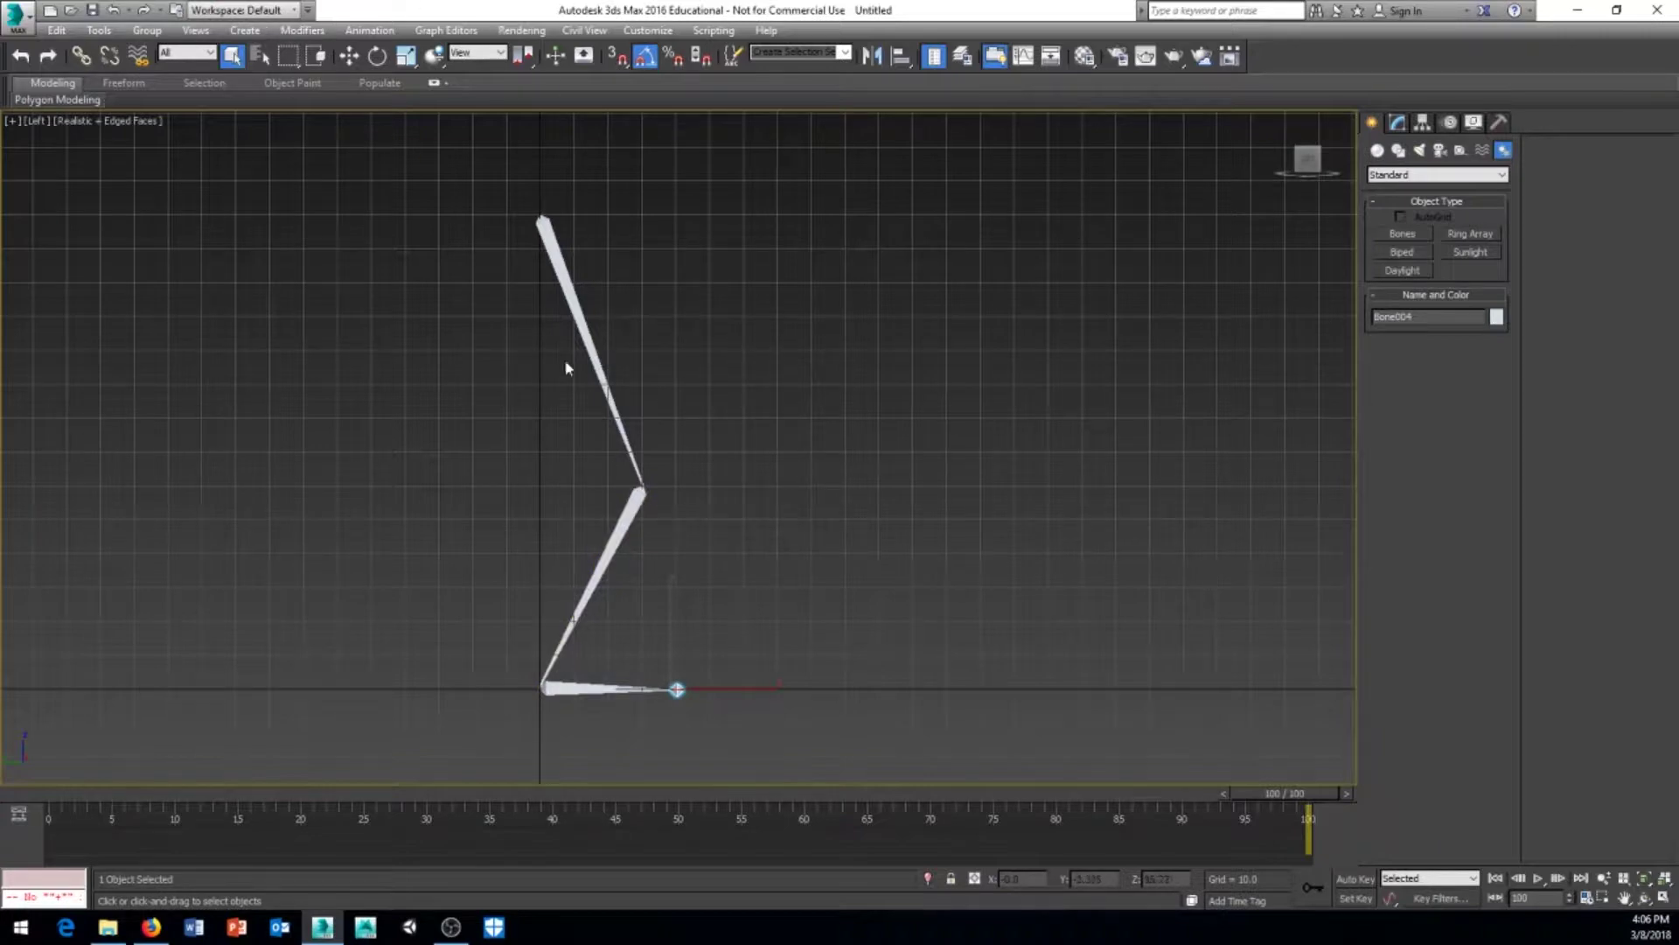
Using Bone Edit Mode in Bone Tools, move the knee joint about 19 units back and 16 units up to straighten the leg
left_click(370, 31)
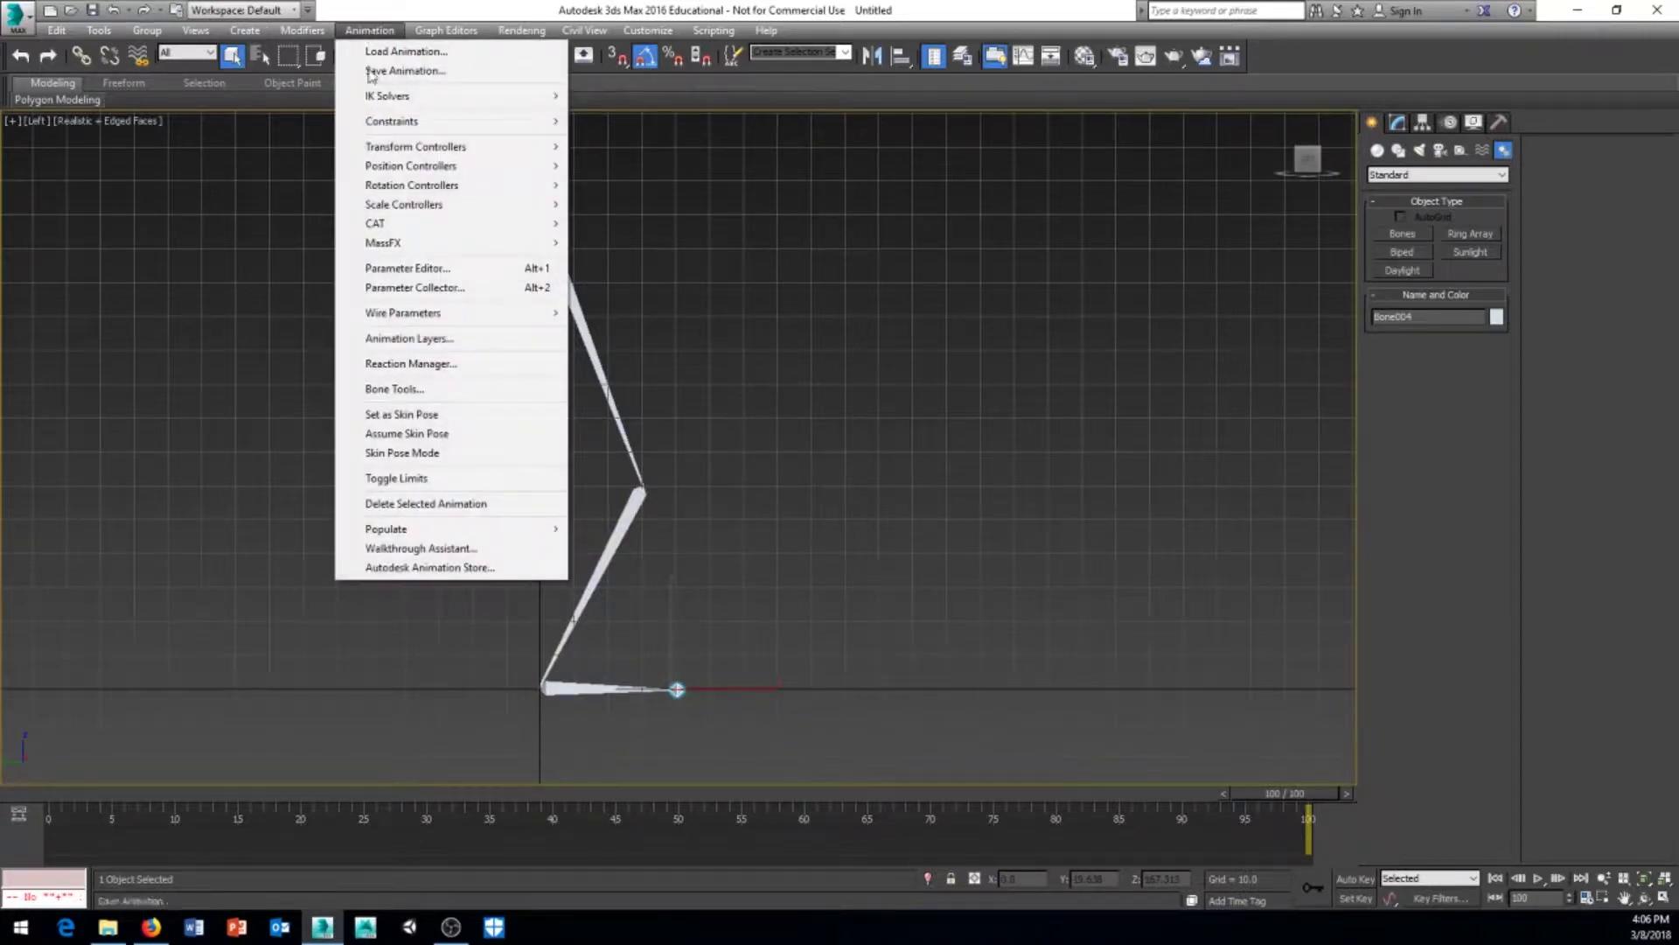
left_click(405, 392)
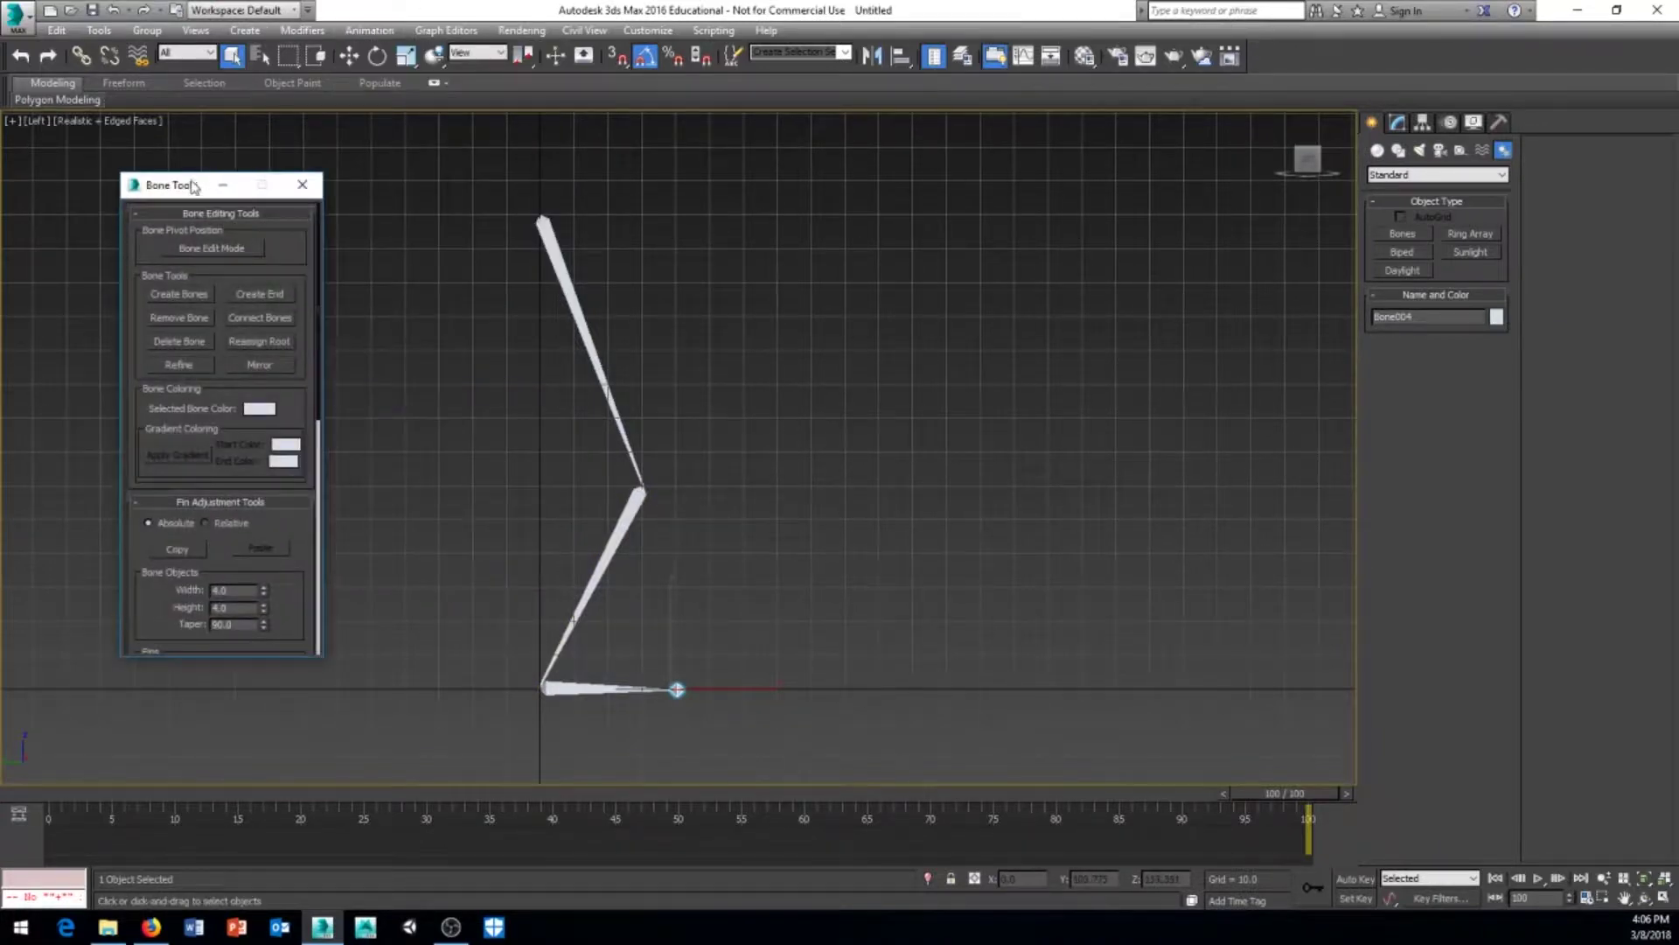
left_click_drag(192, 187, 211, 176)
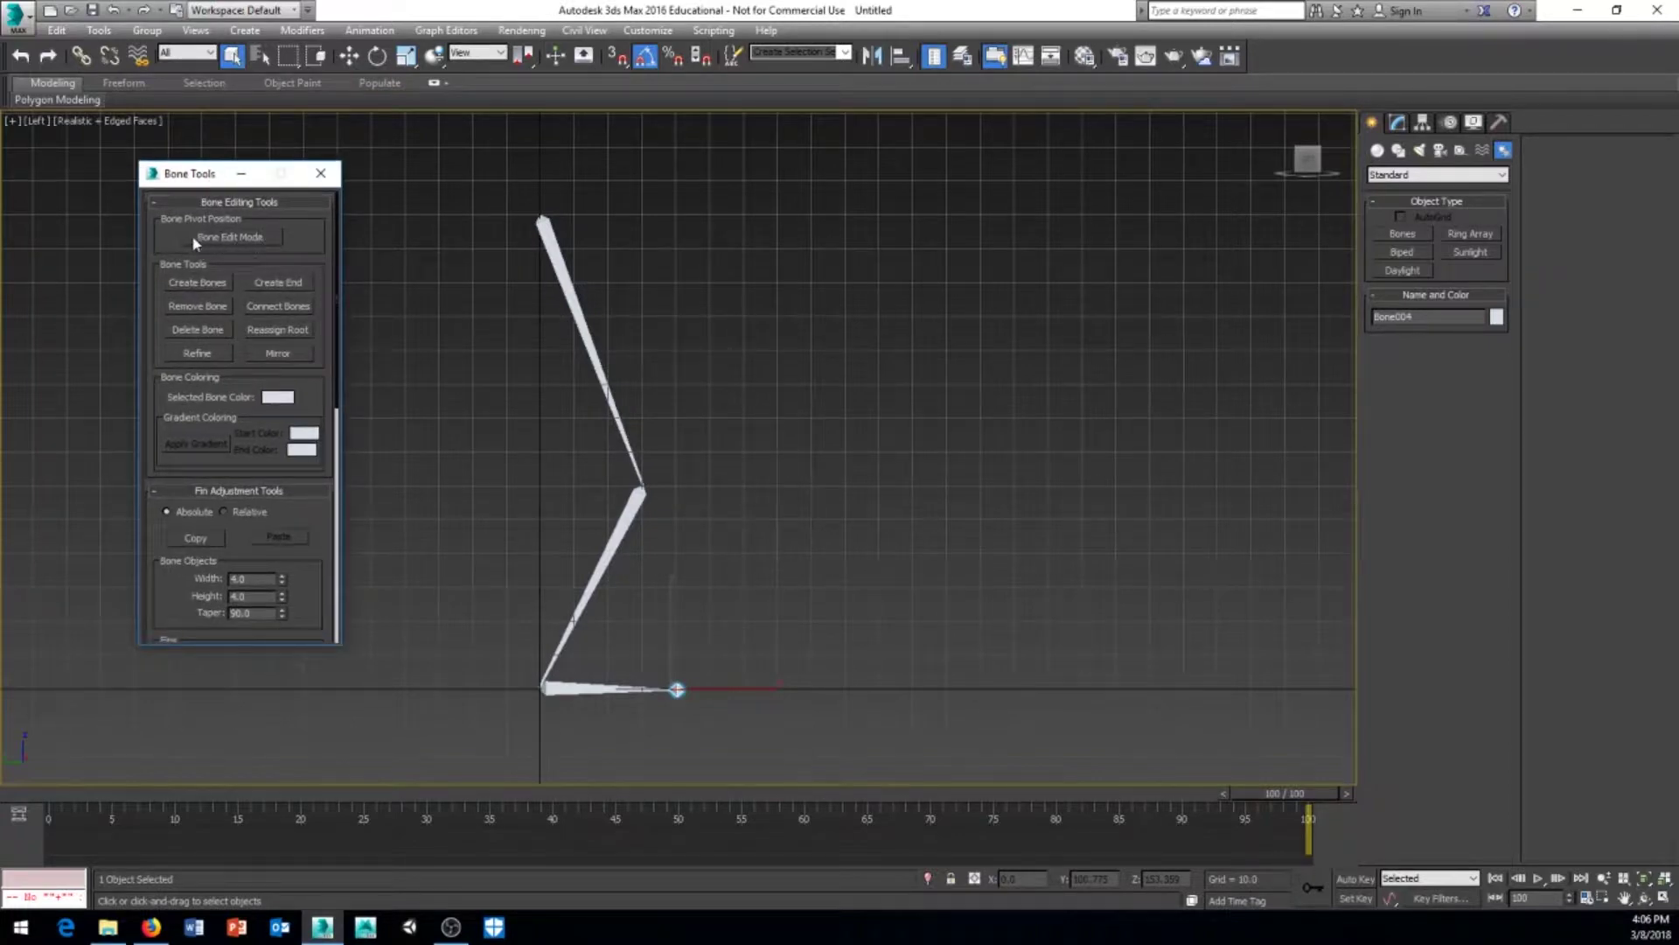
left_click(216, 239)
left_click(632, 508)
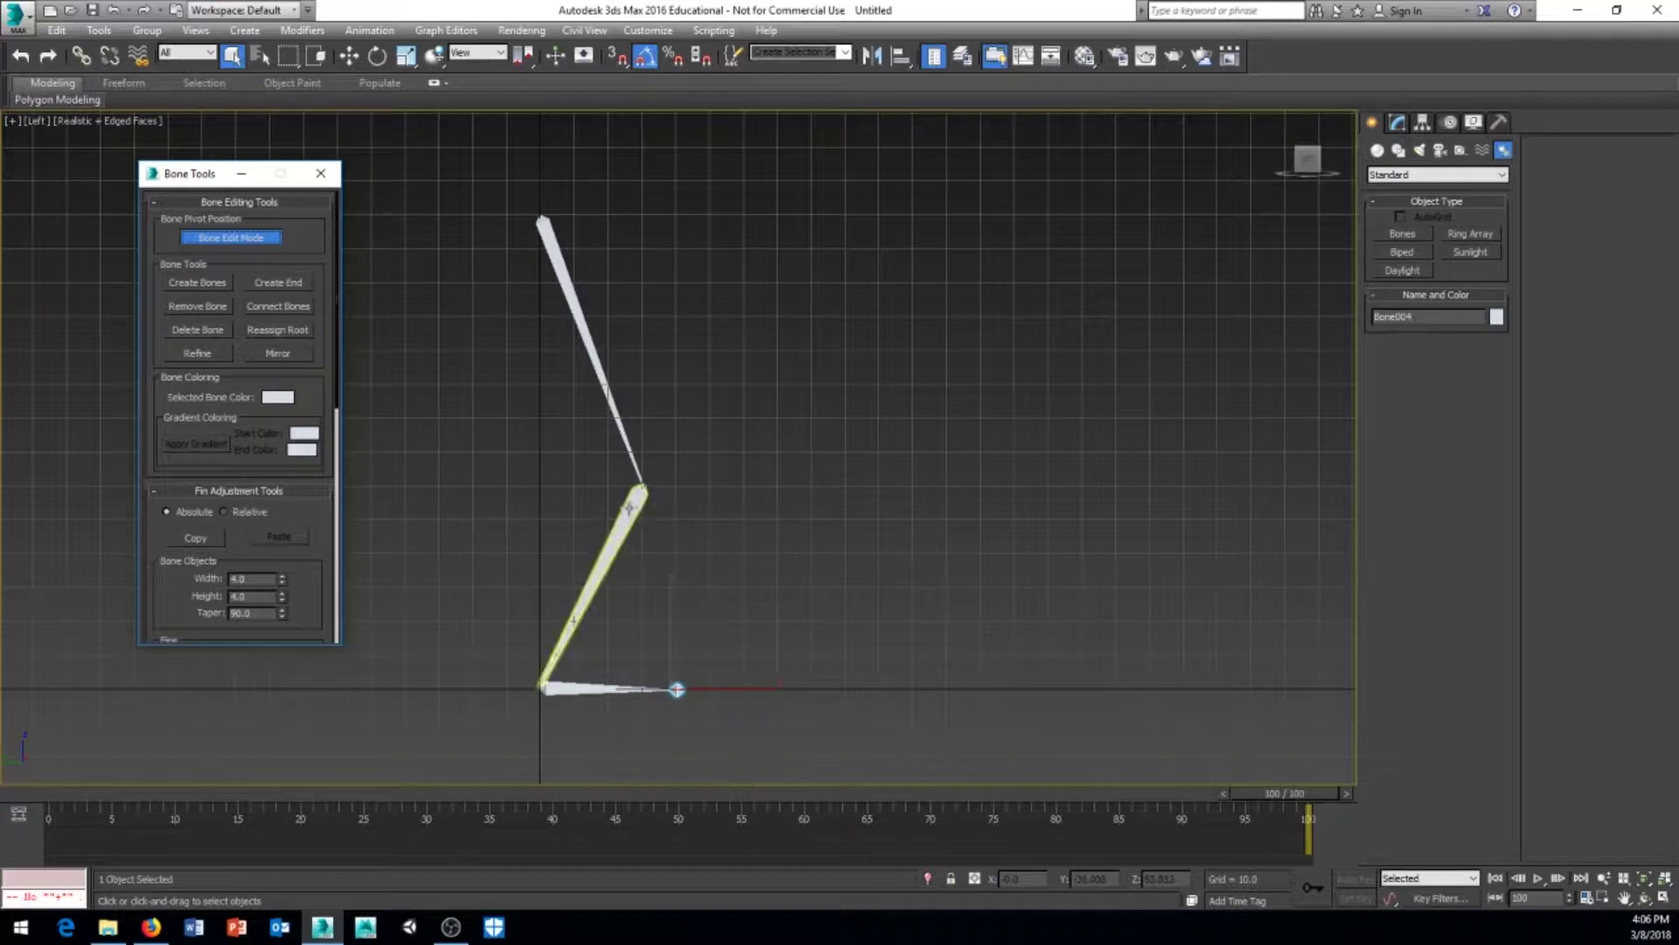
right_click(688, 486)
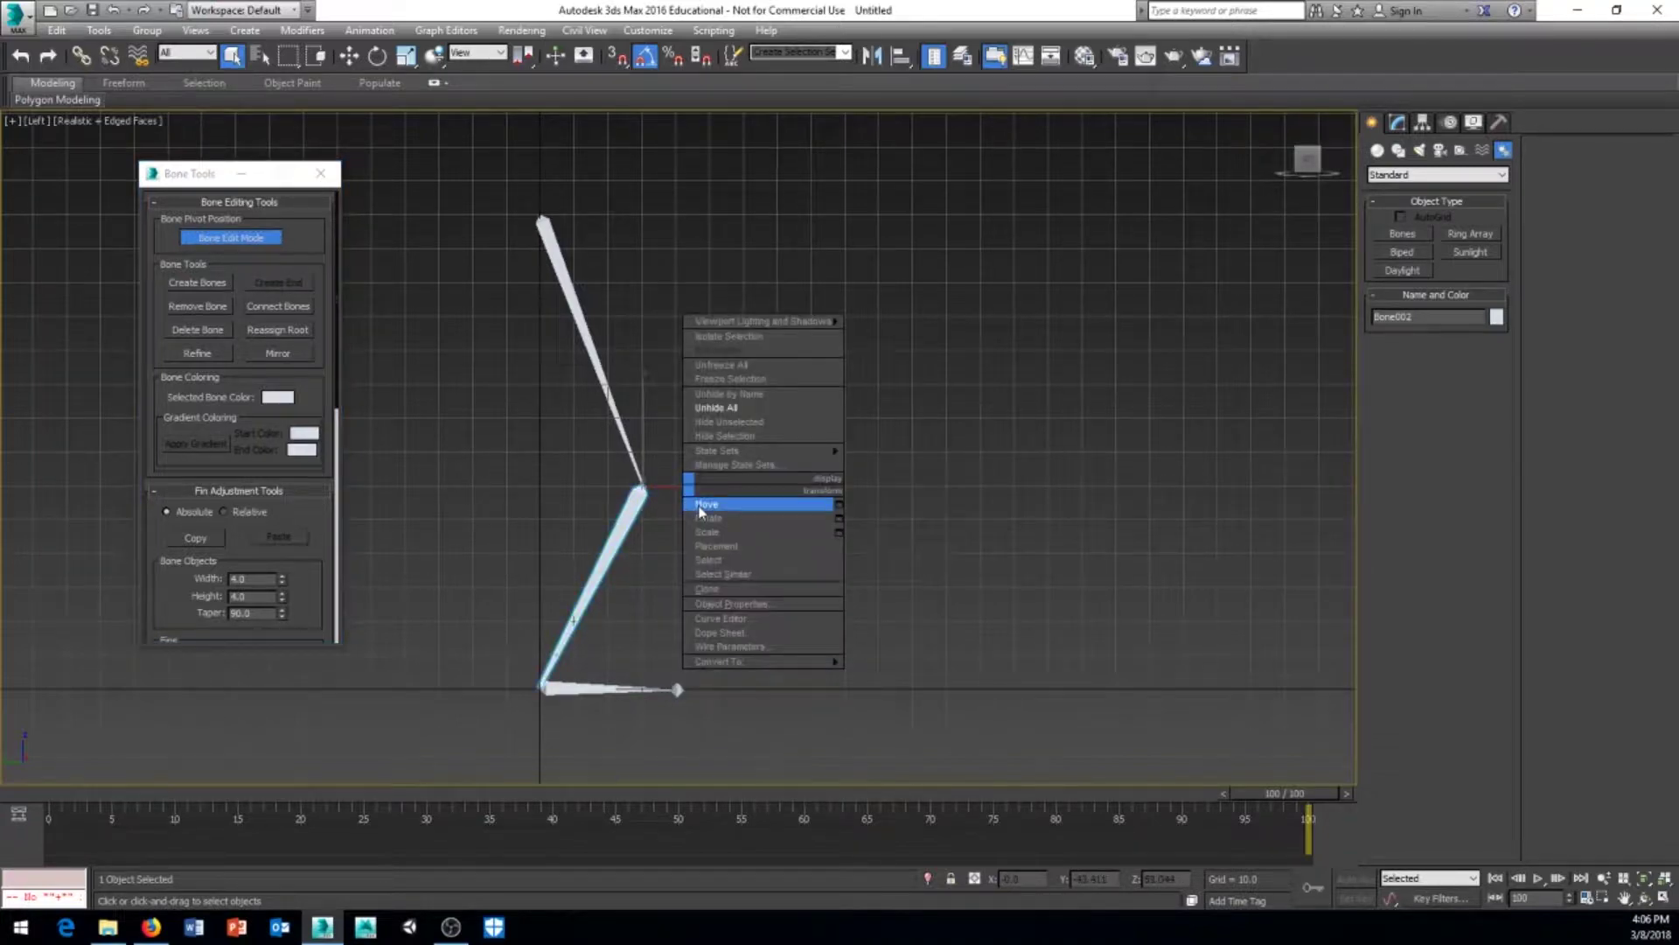
left_click(710, 498)
left_click_drag(675, 450, 612, 398)
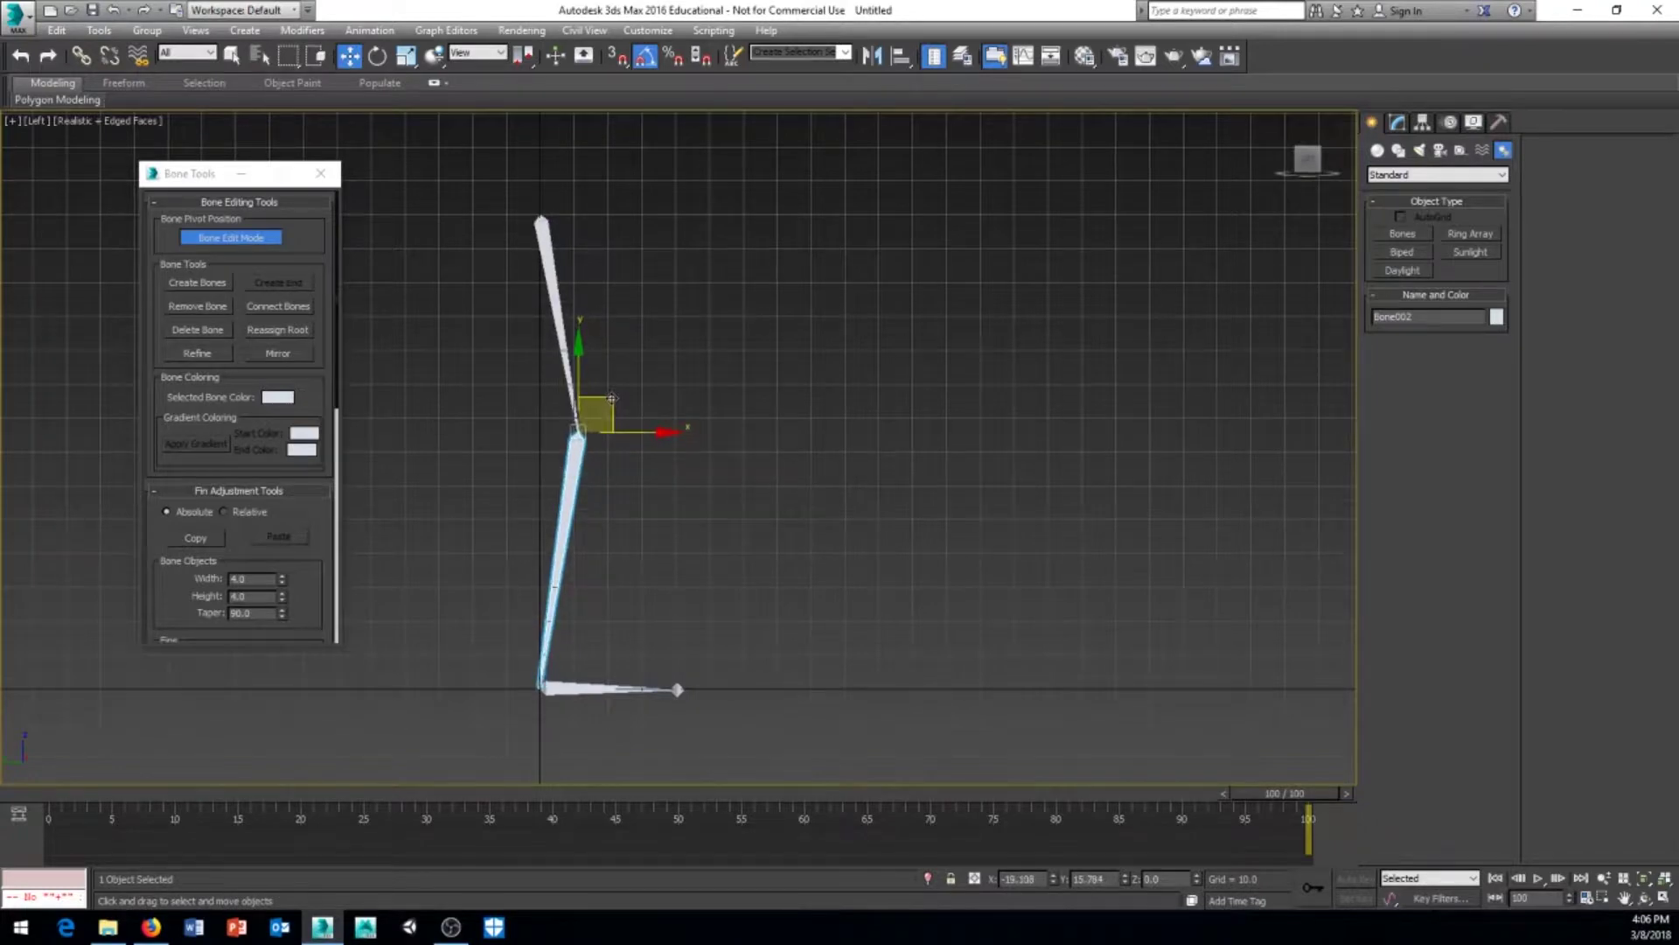
Shorten the foot by moving its toe end toward the ankle, and position the ankle joint on the vertical axis
left_click(613, 690)
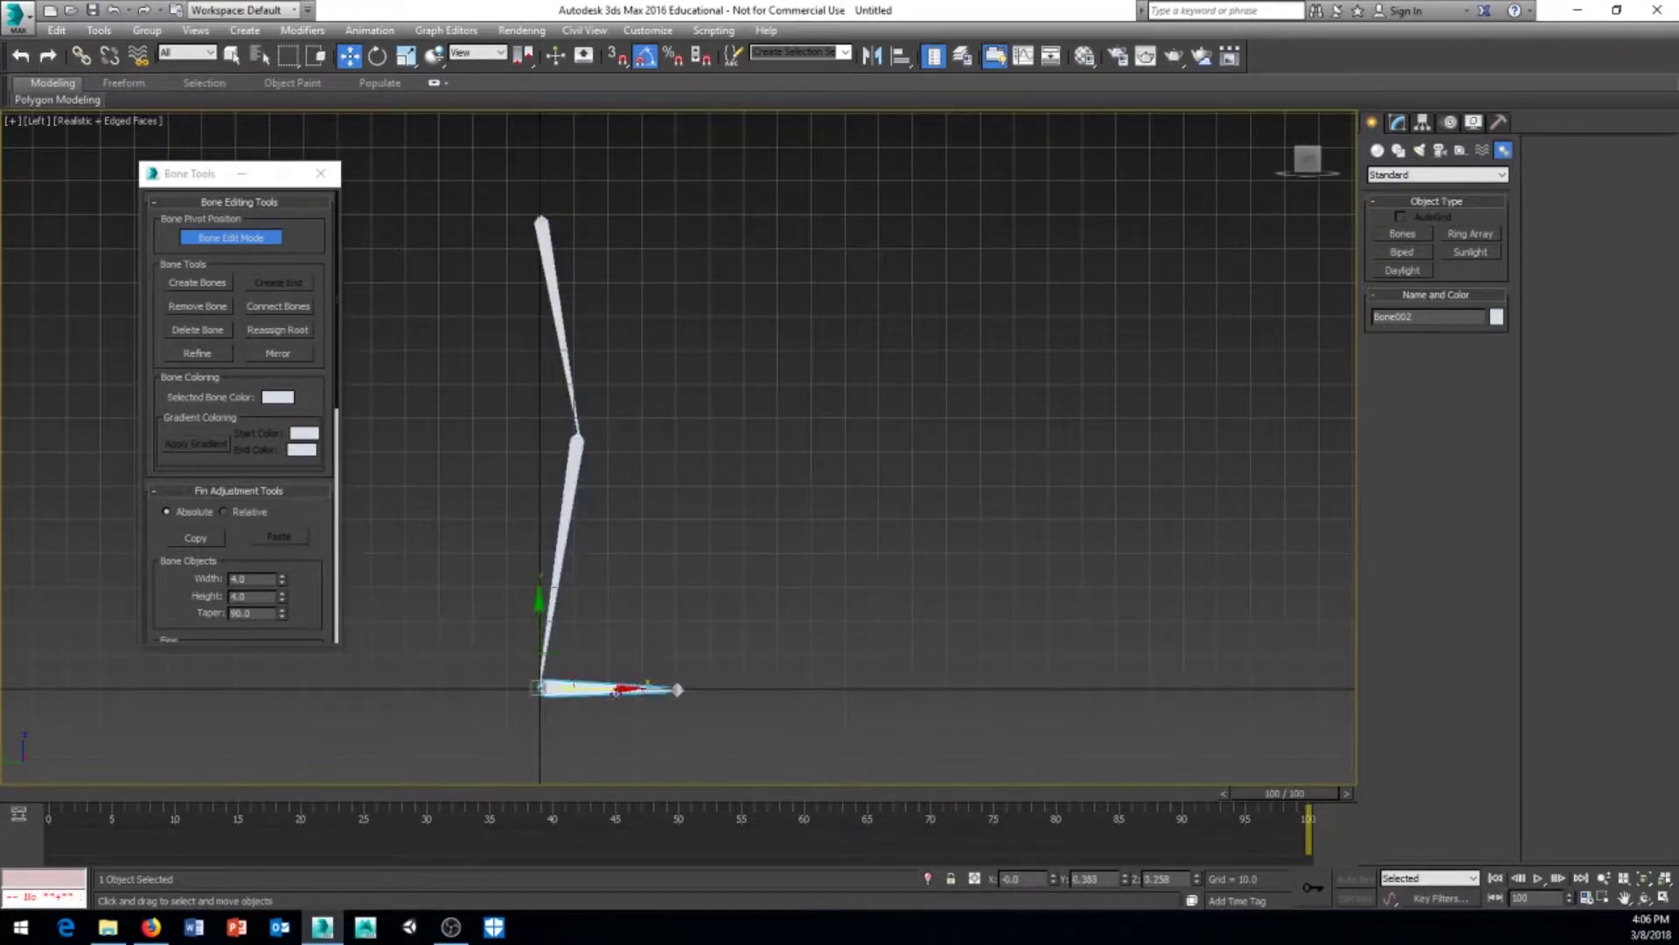
mouse_move(608, 689)
left_mouse_down()
mouse_move(580, 690)
mouse_move(618, 691)
left_mouse_up()
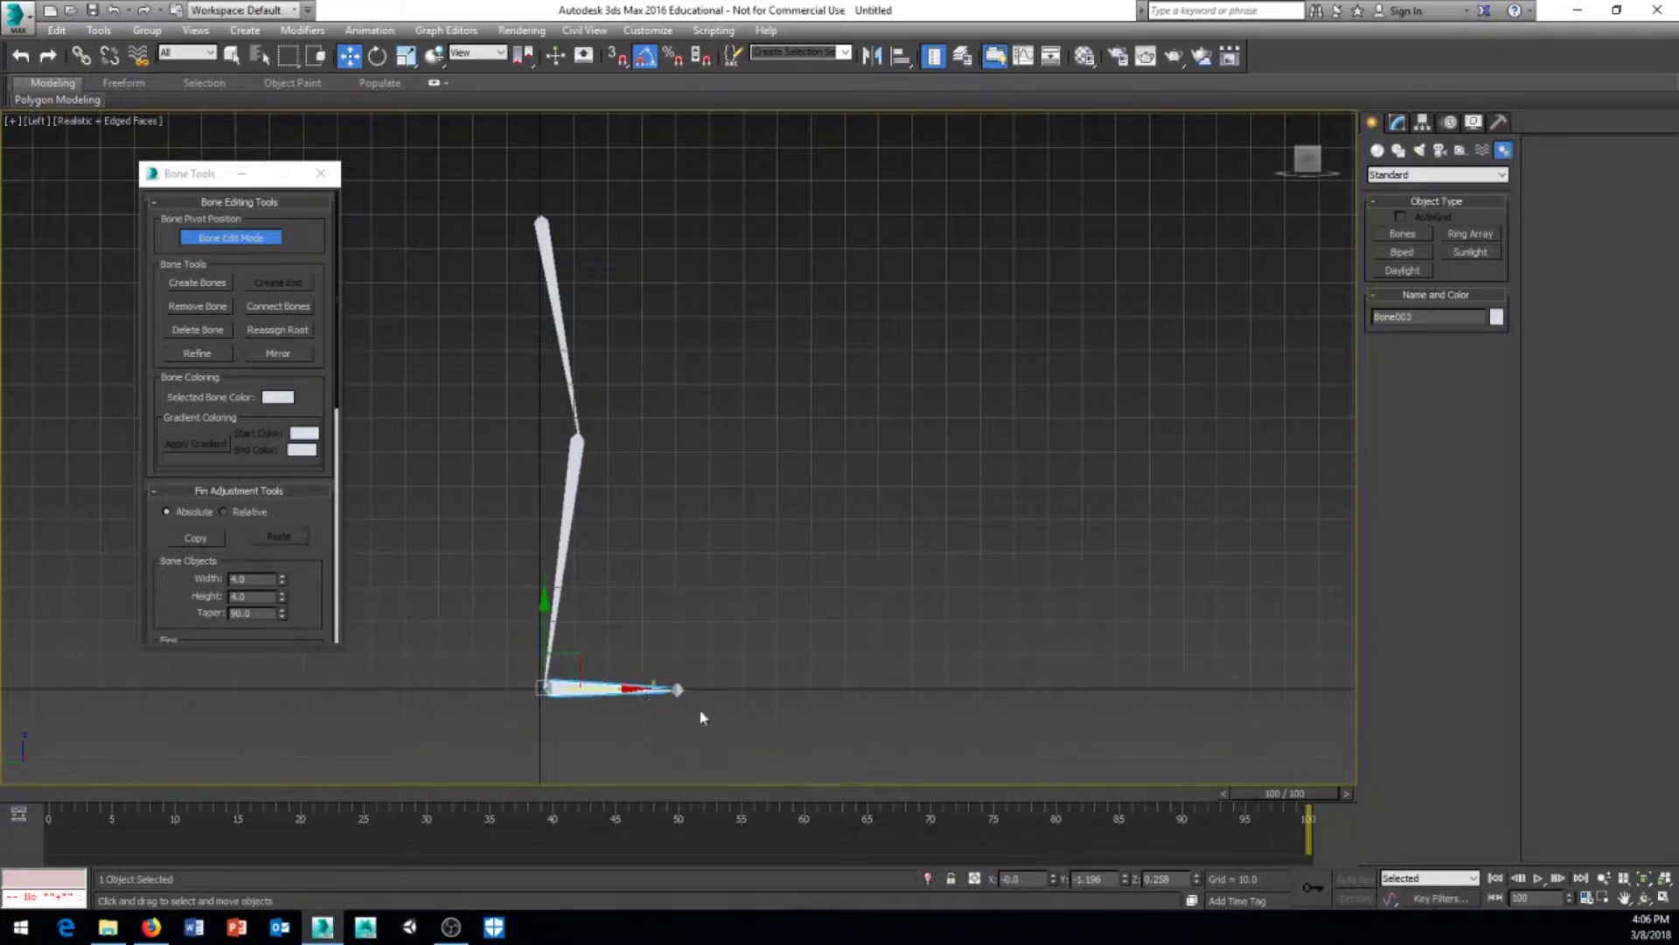
left_click(678, 690)
left_click_drag(728, 692, 698, 692)
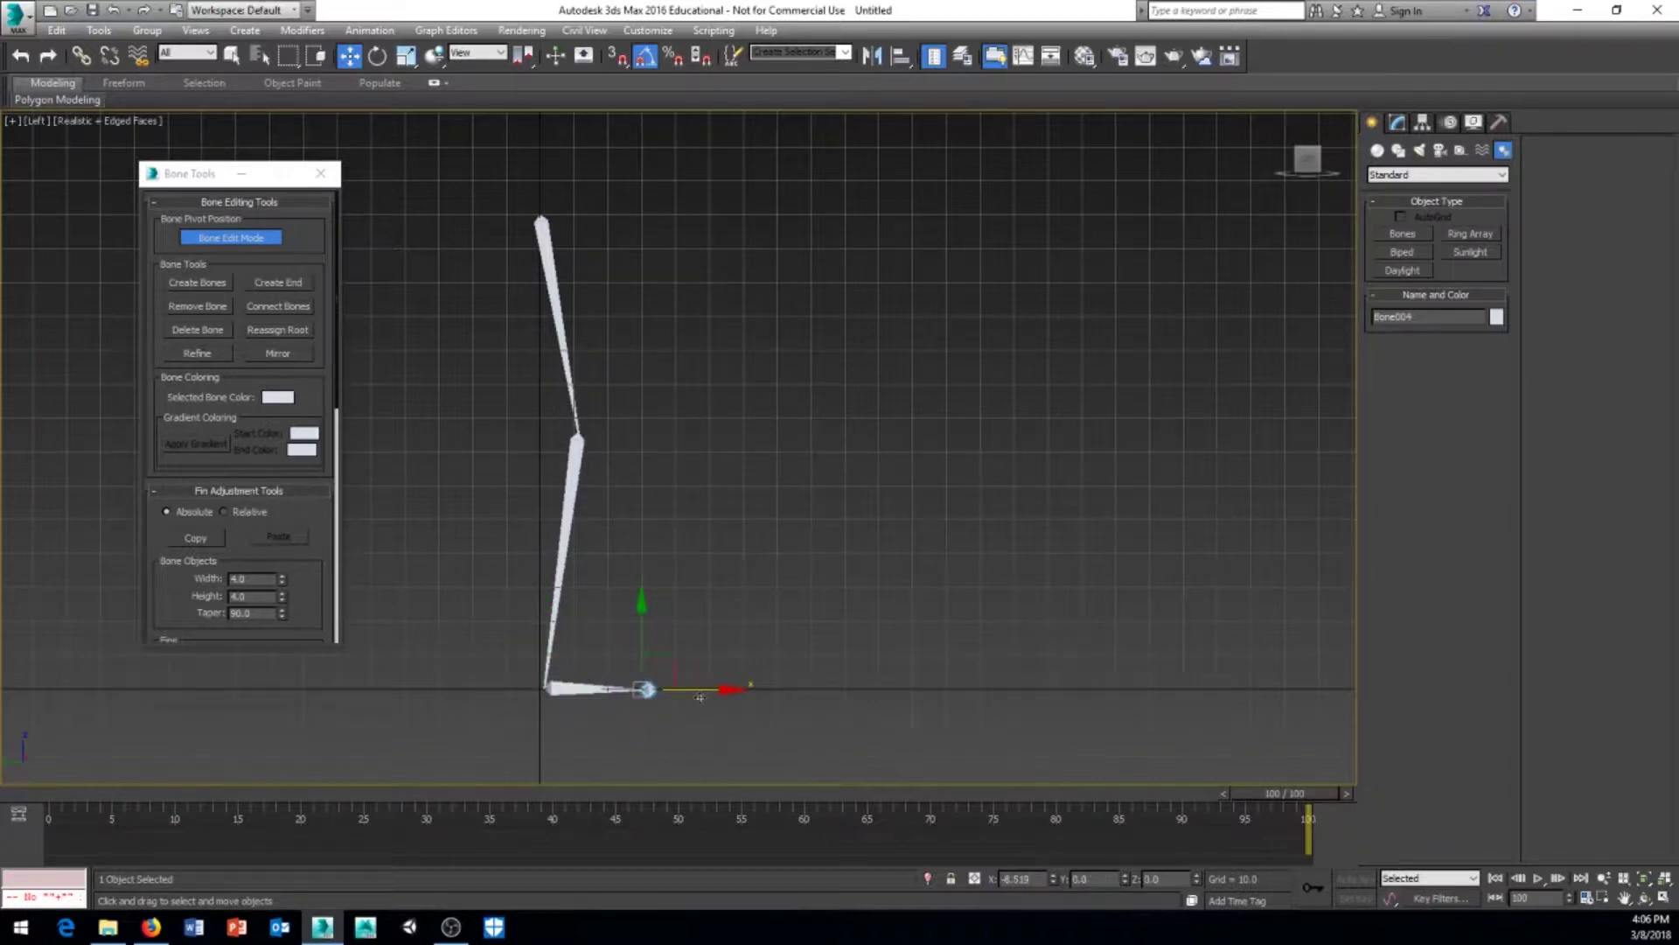
left_click(607, 690)
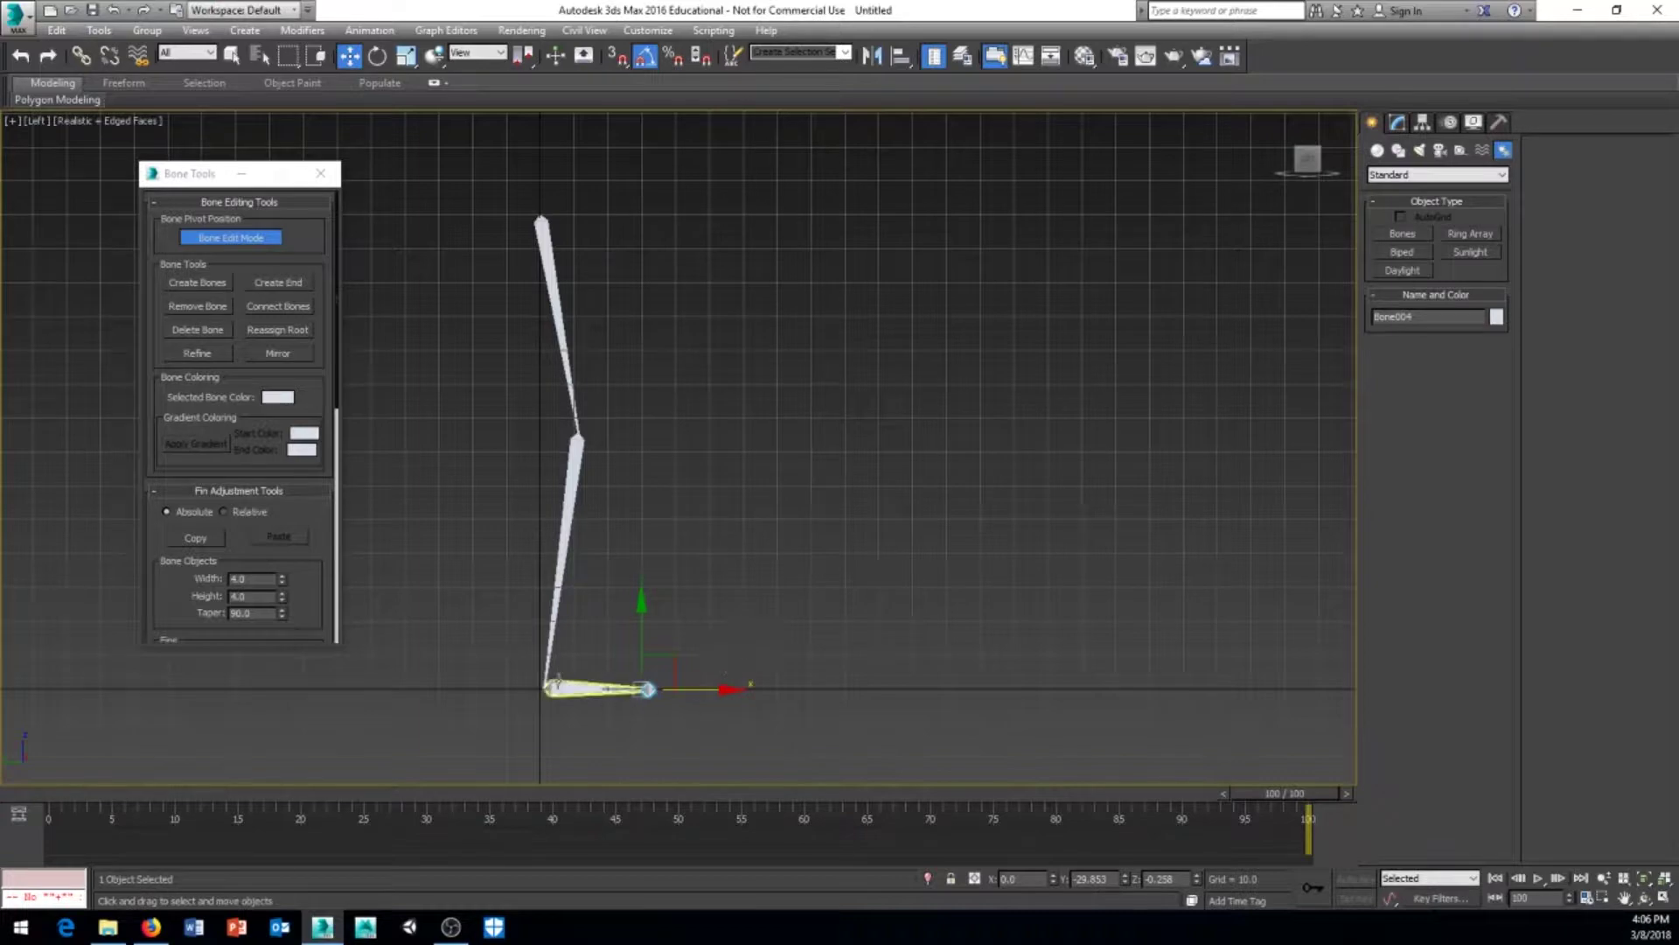
left_click_drag(612, 687, 604, 688)
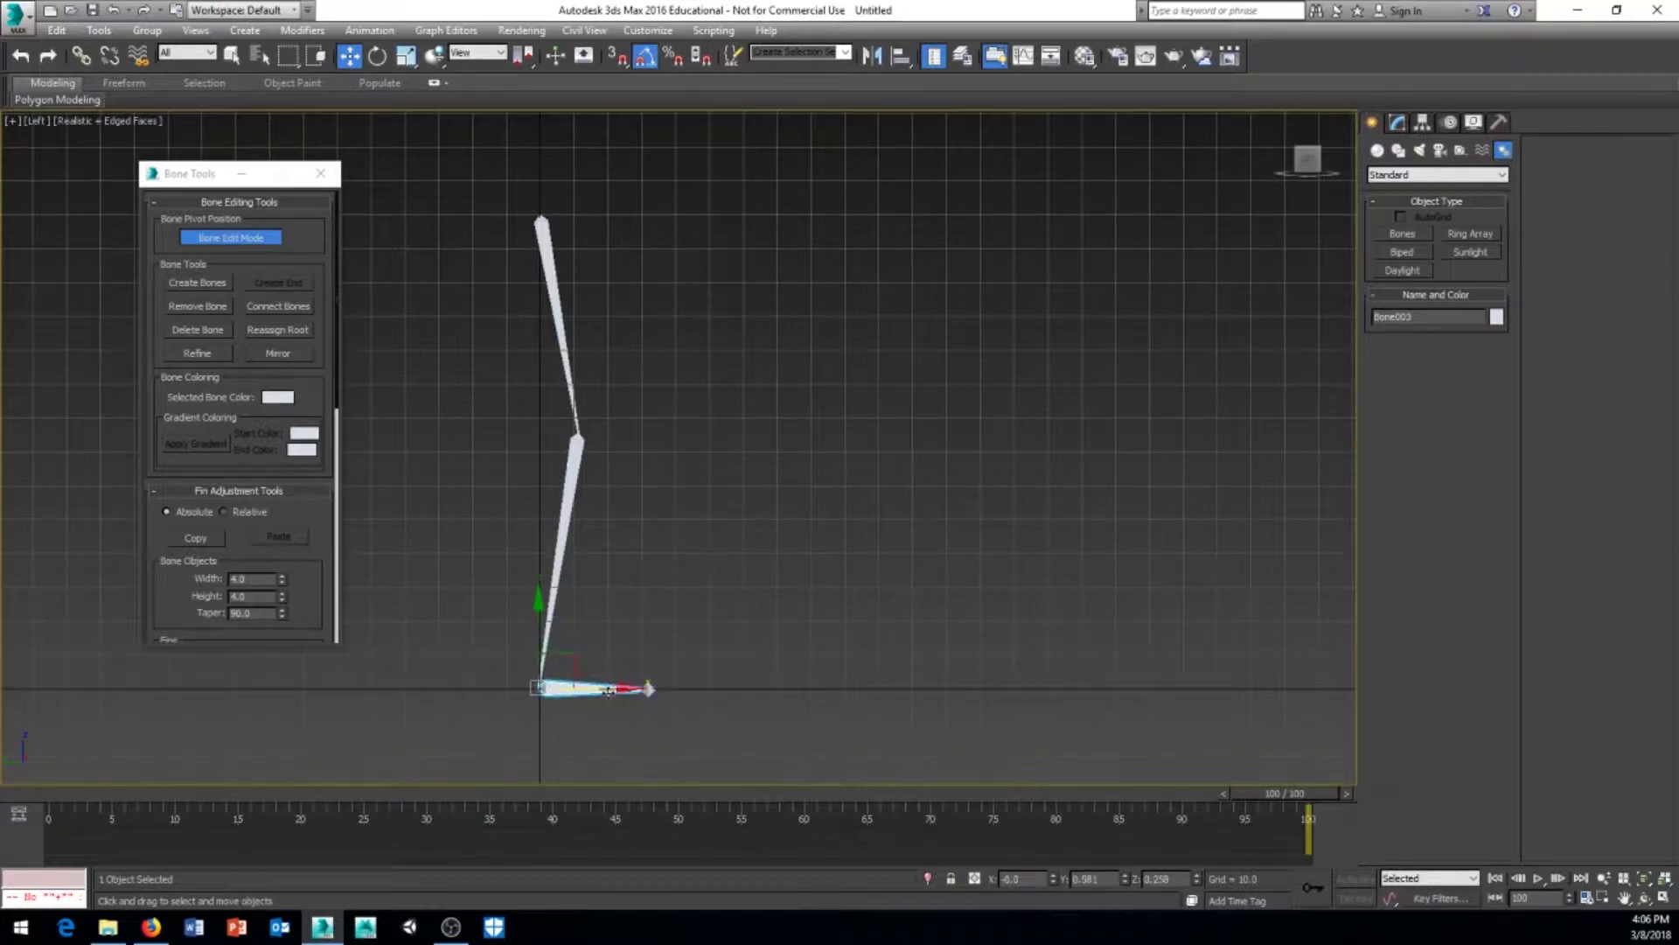
left_click(248, 246)
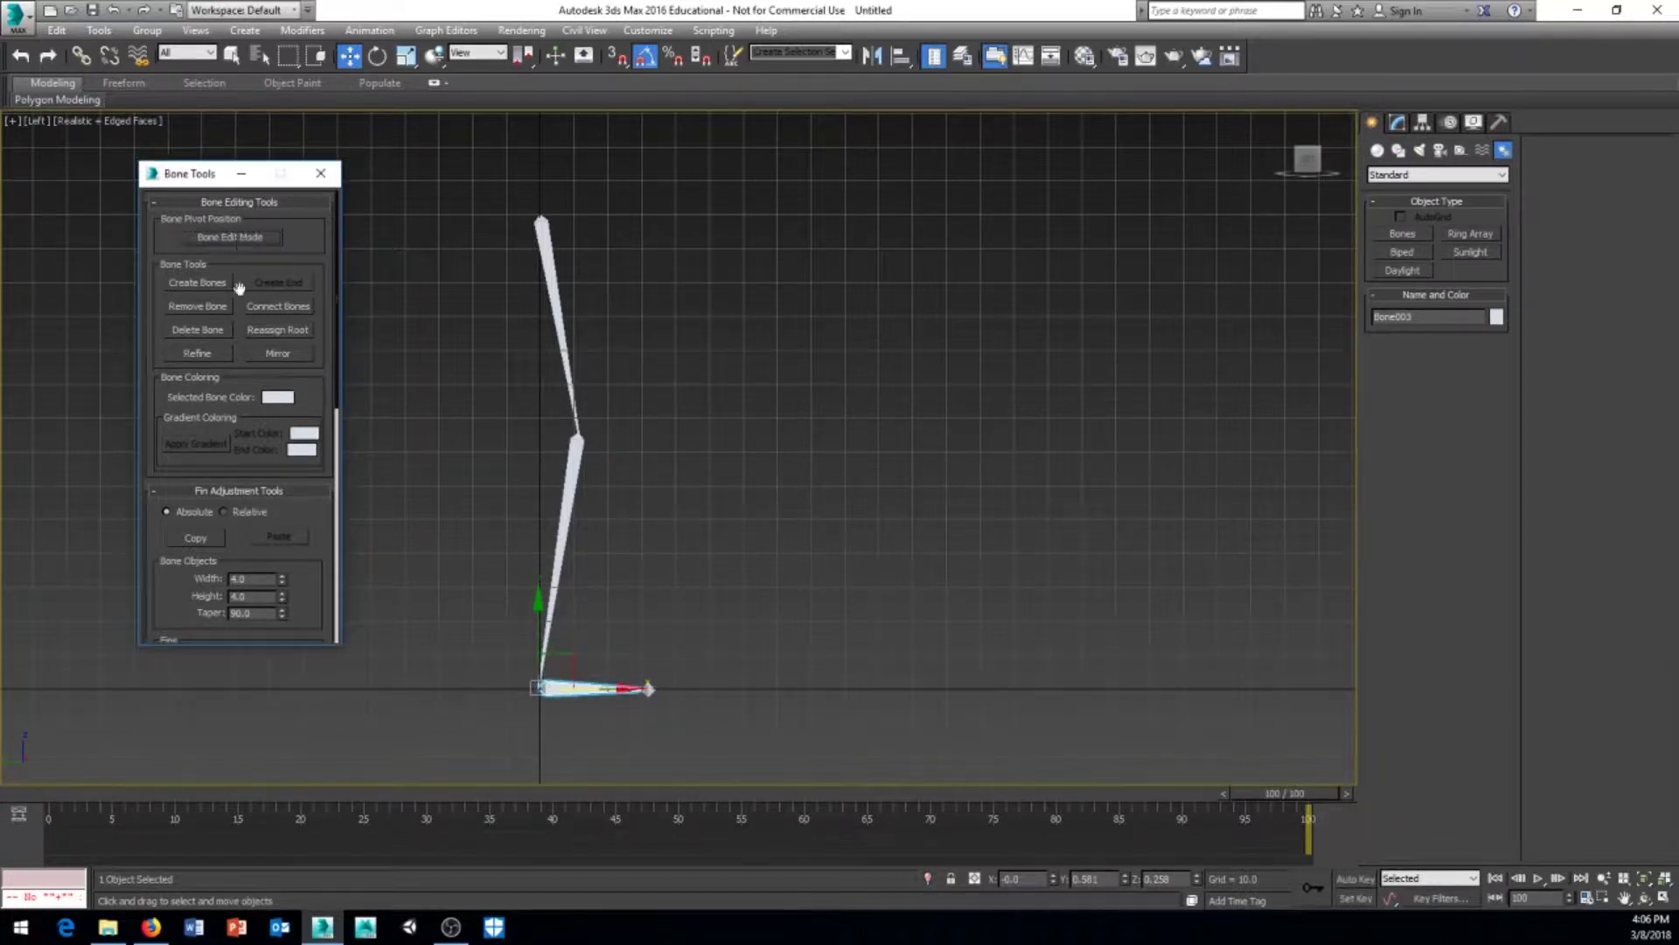
left_click_drag(158, 608, 137, 87)
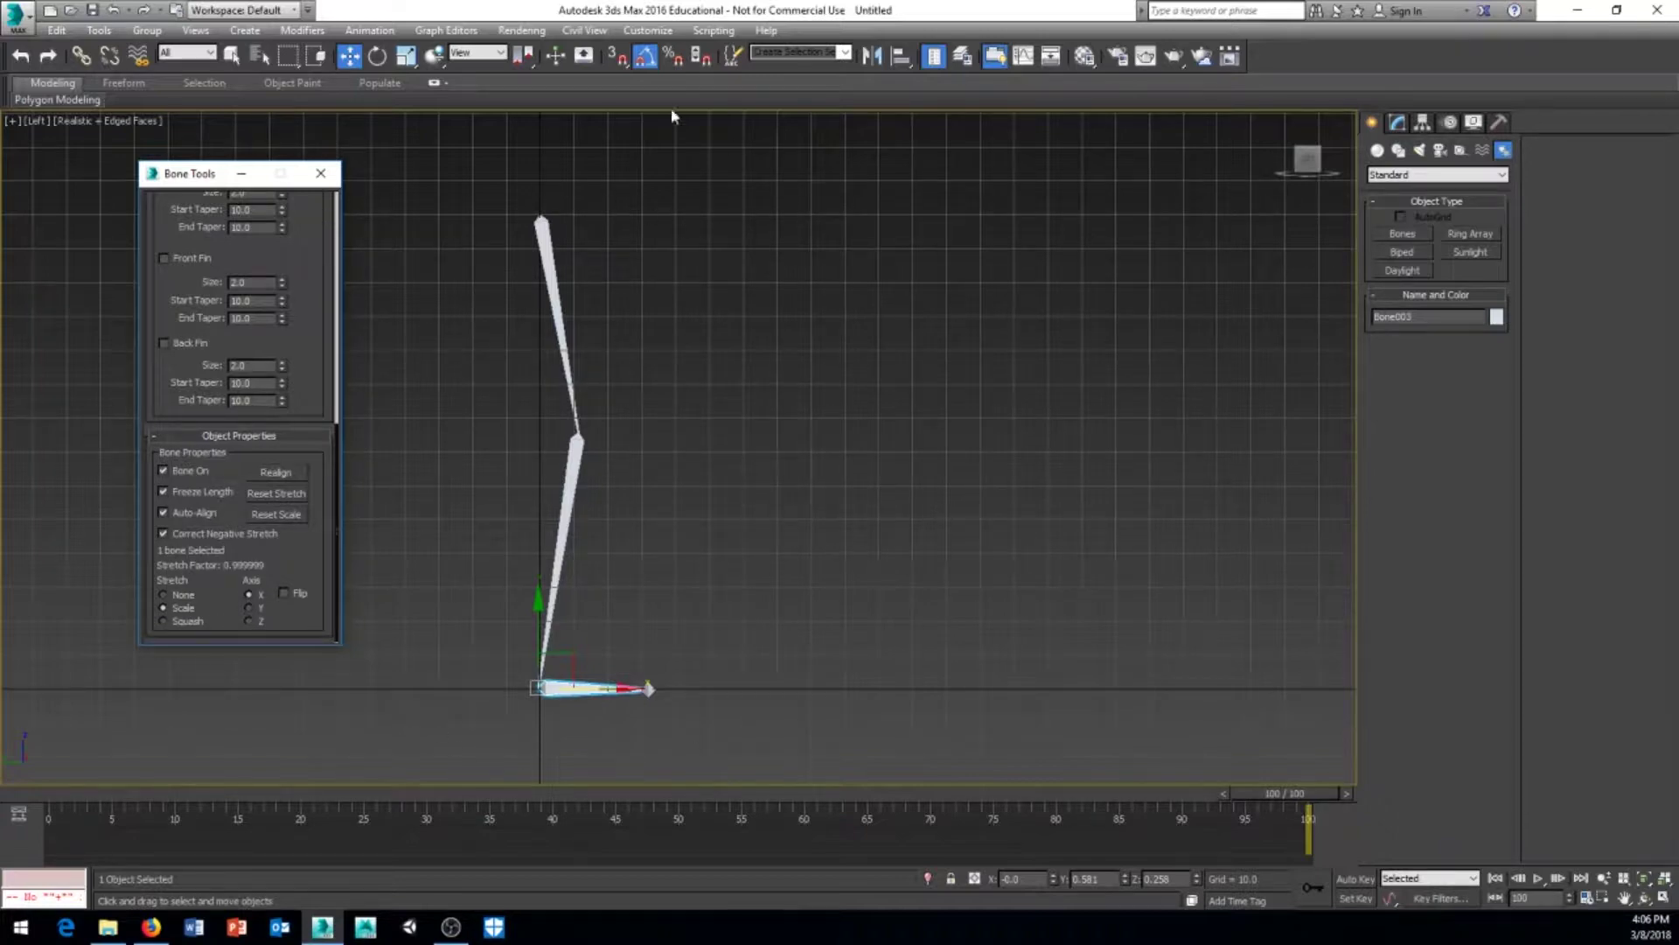
left_click(334, 176)
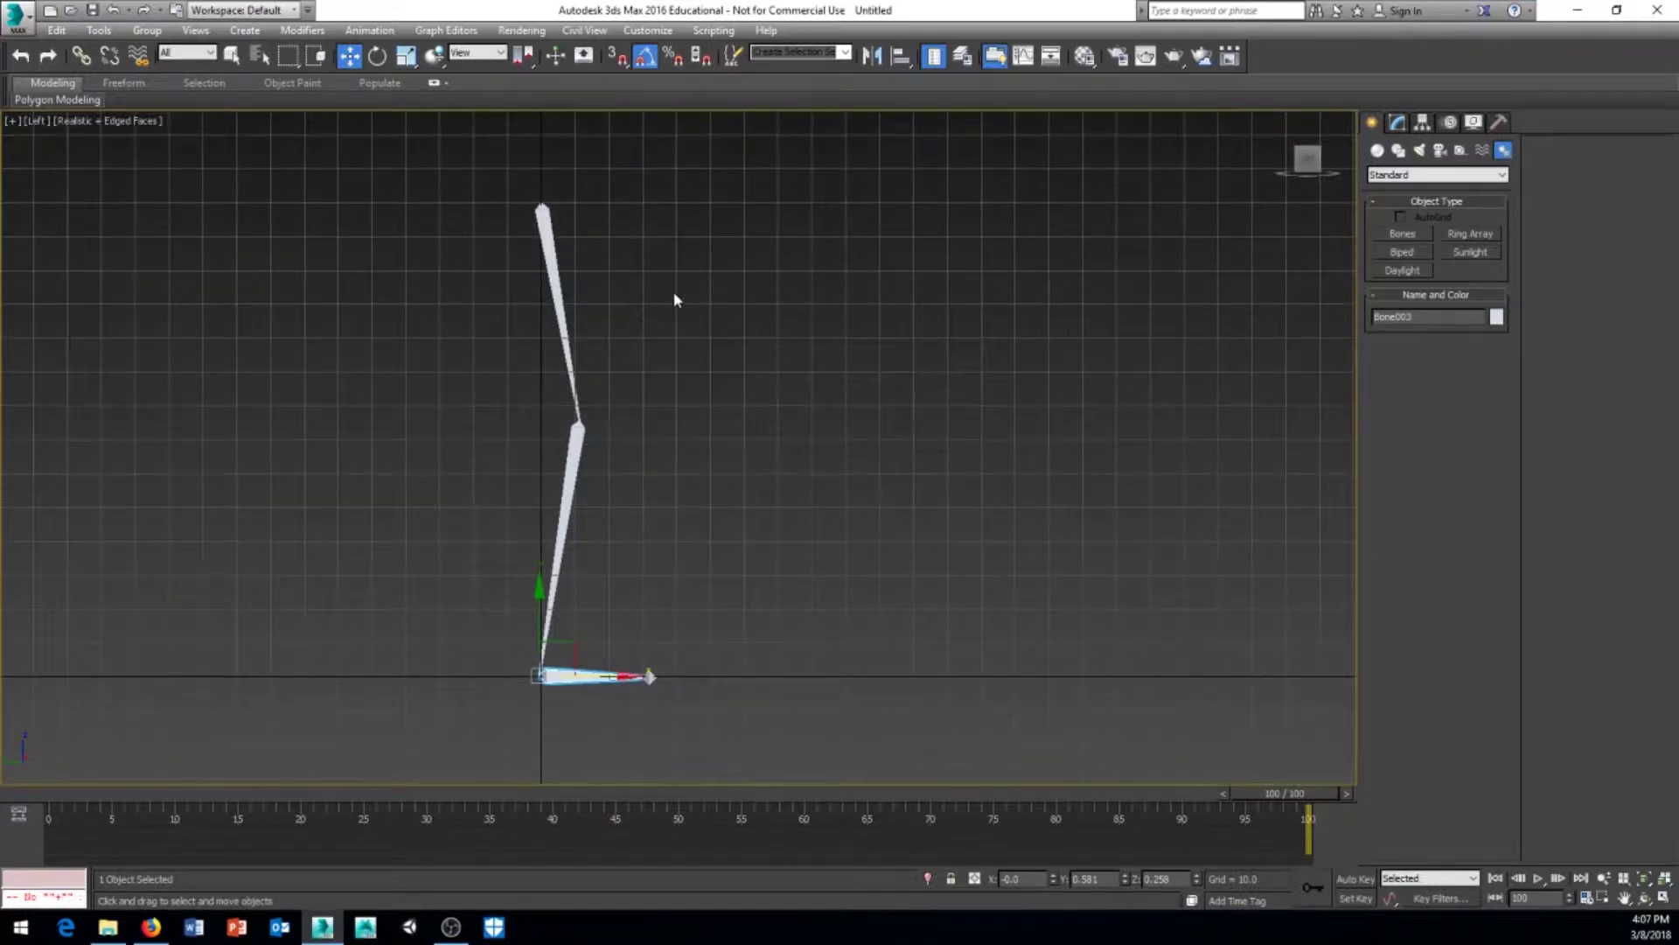
Select the thigh bone and expand the full bone hierarchy in the Scene Explorer
left_click(553, 277)
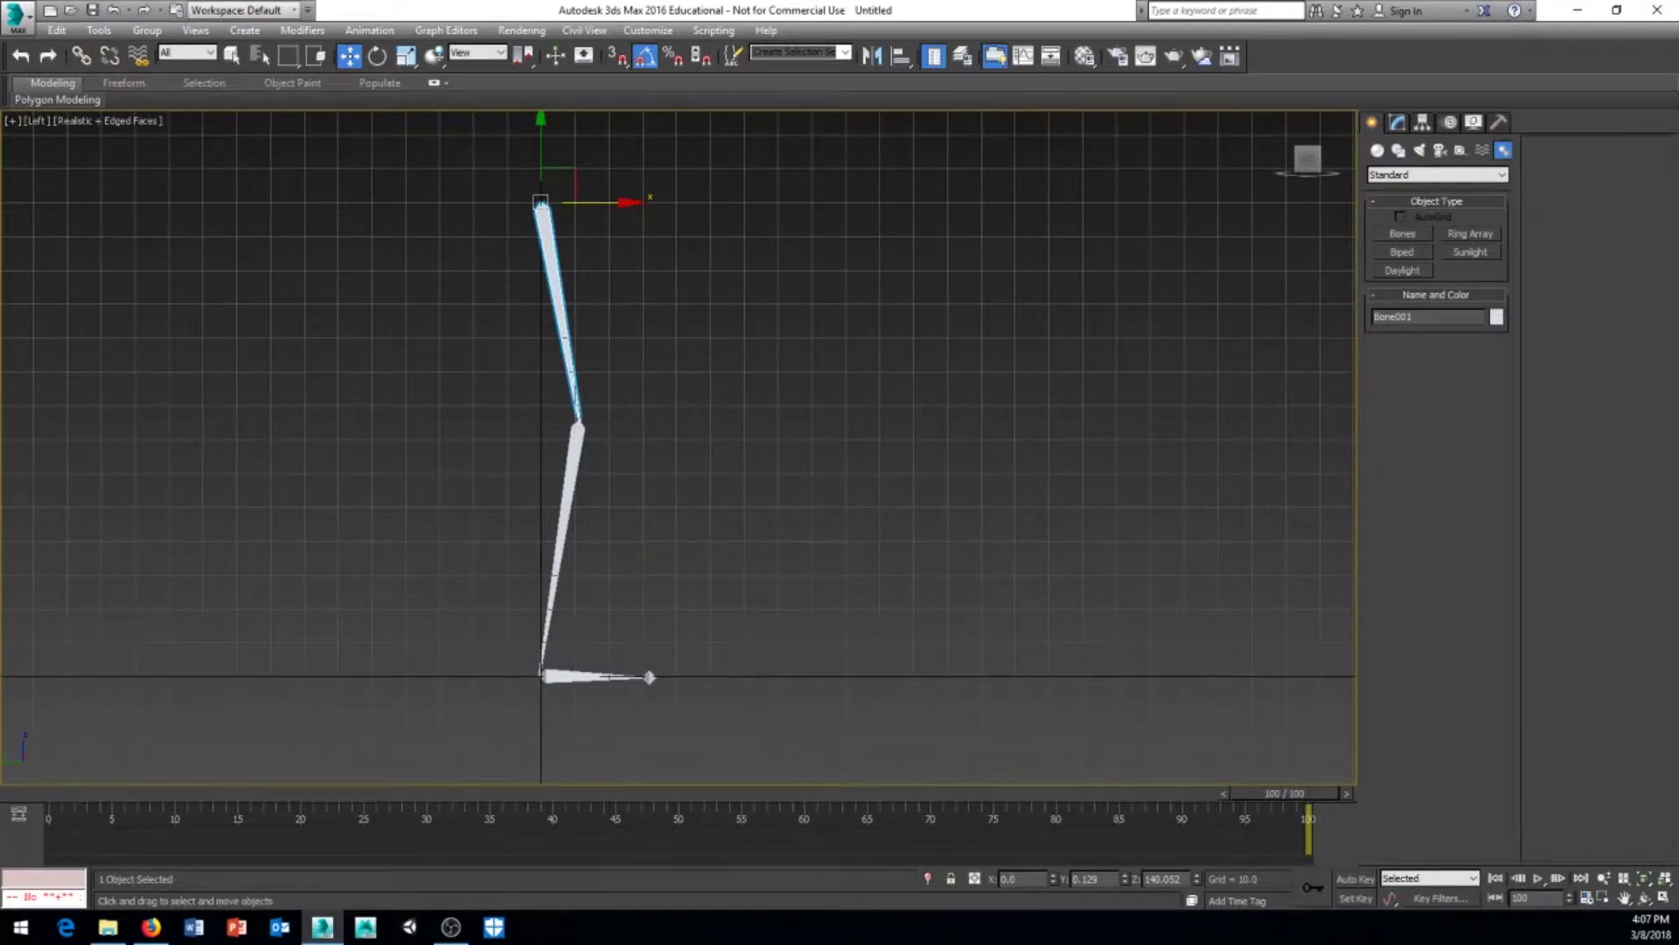
left_click_drag(0, 224, 235, 147)
left_click(65, 226)
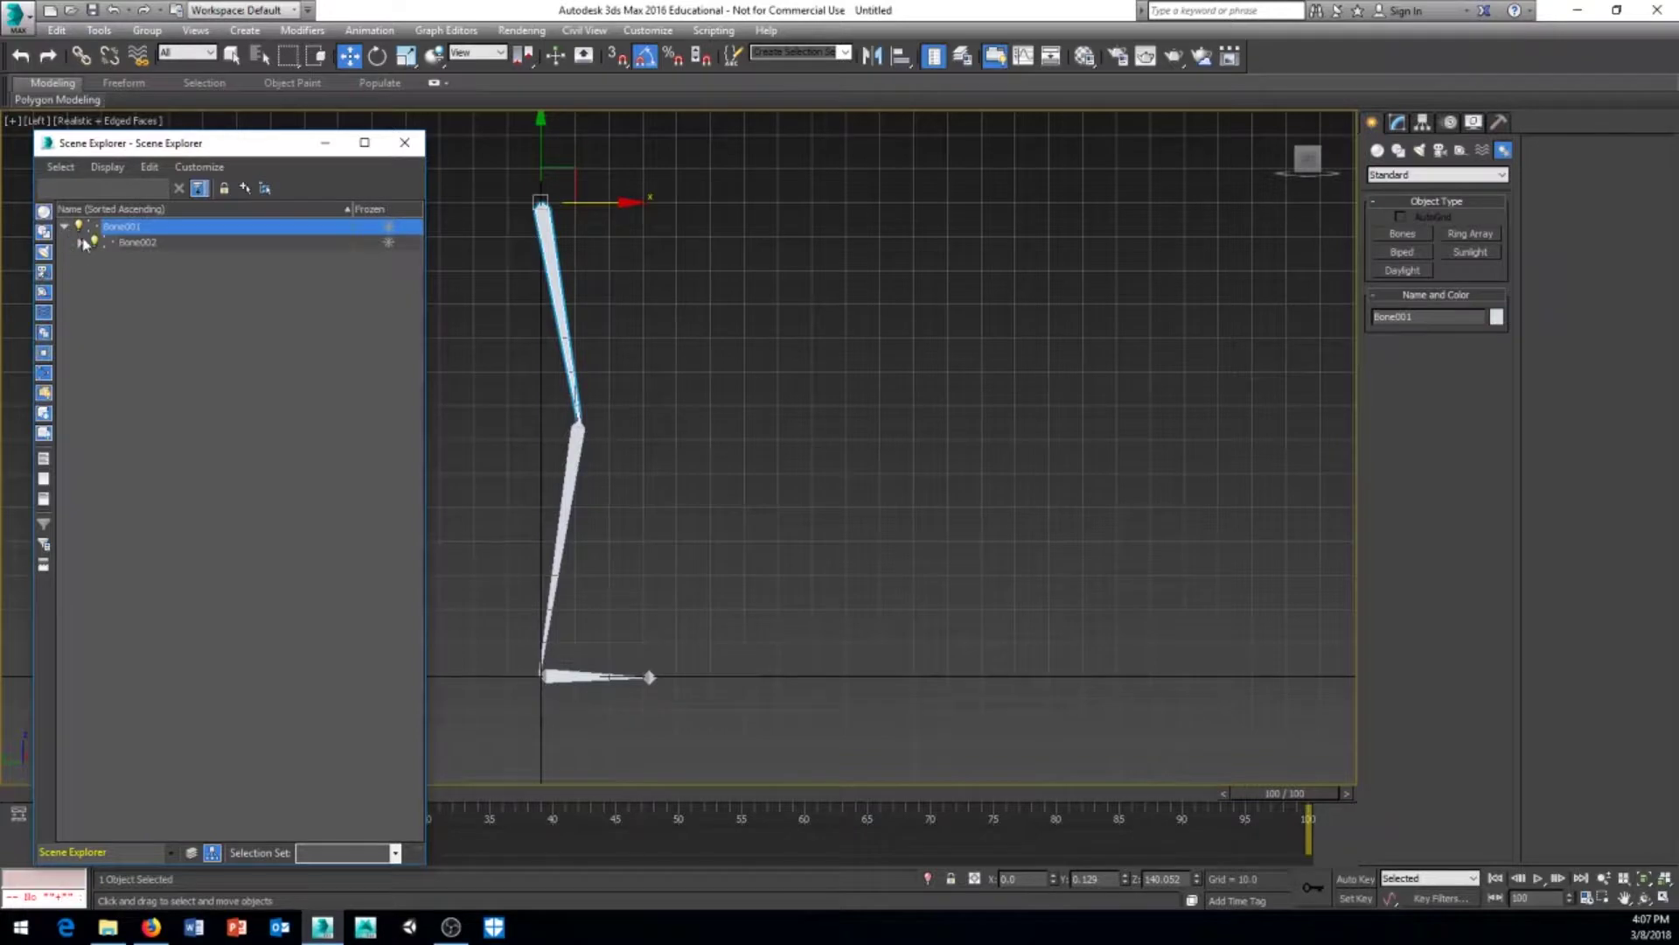
left_click(79, 242)
left_click(96, 259)
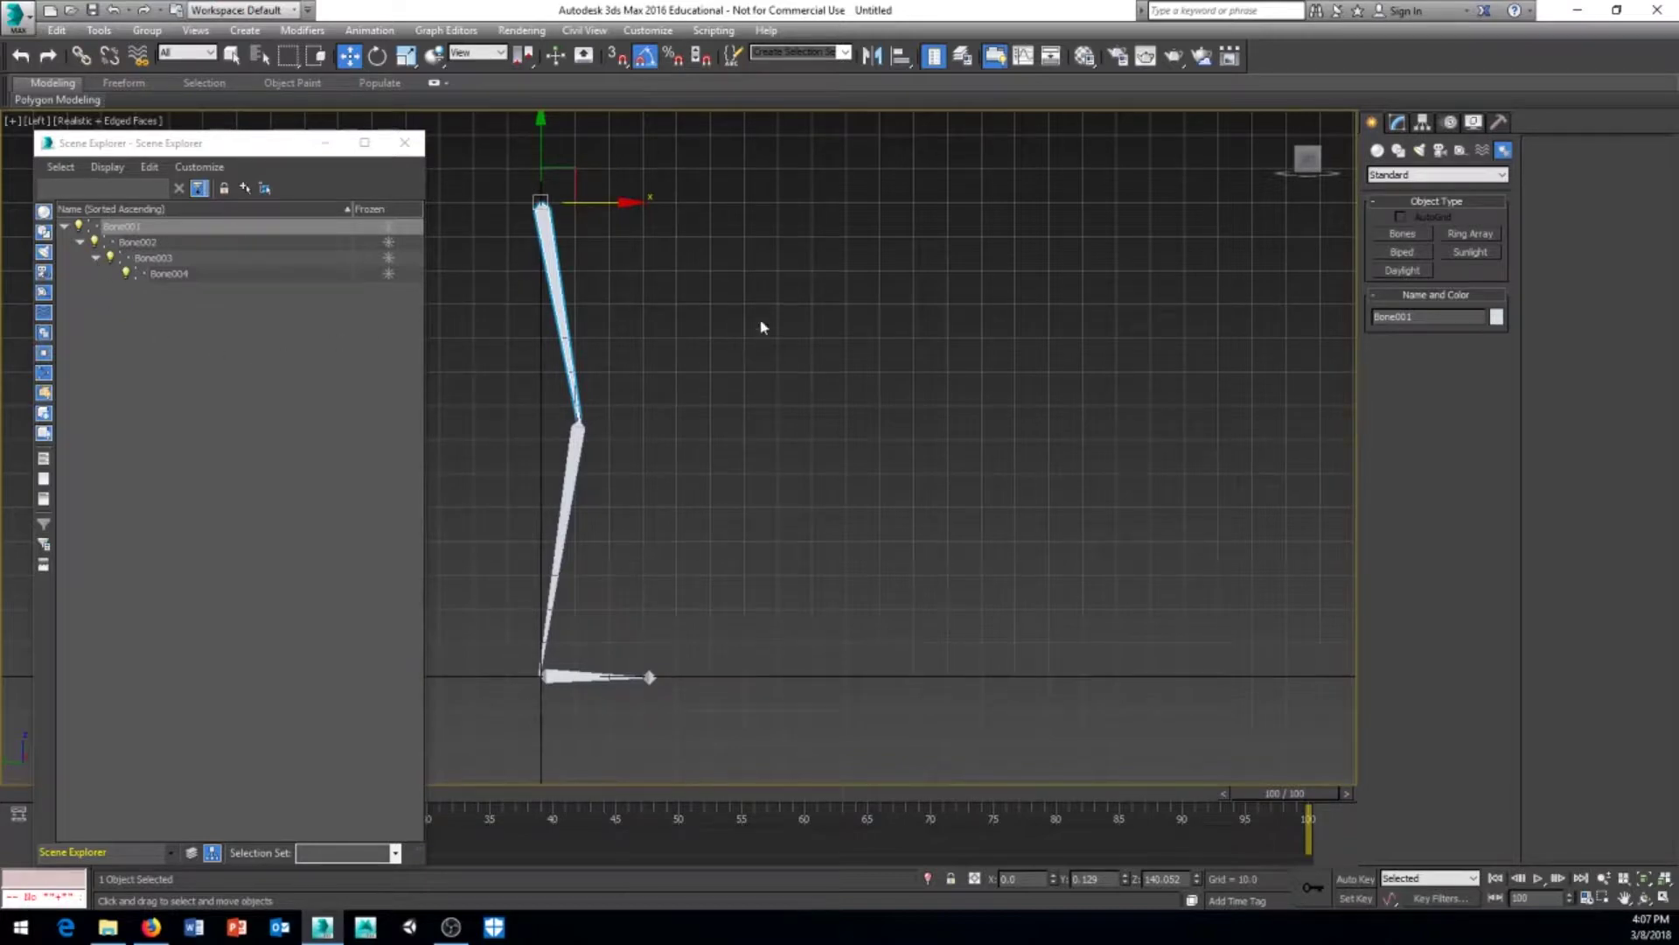
Rename the thigh bone as upper_leg and the shin bone as lower_leg
left_click_drag(396, 285, 429, 317)
left_click_drag(634, 262, 499, 310)
left_click(1396, 123)
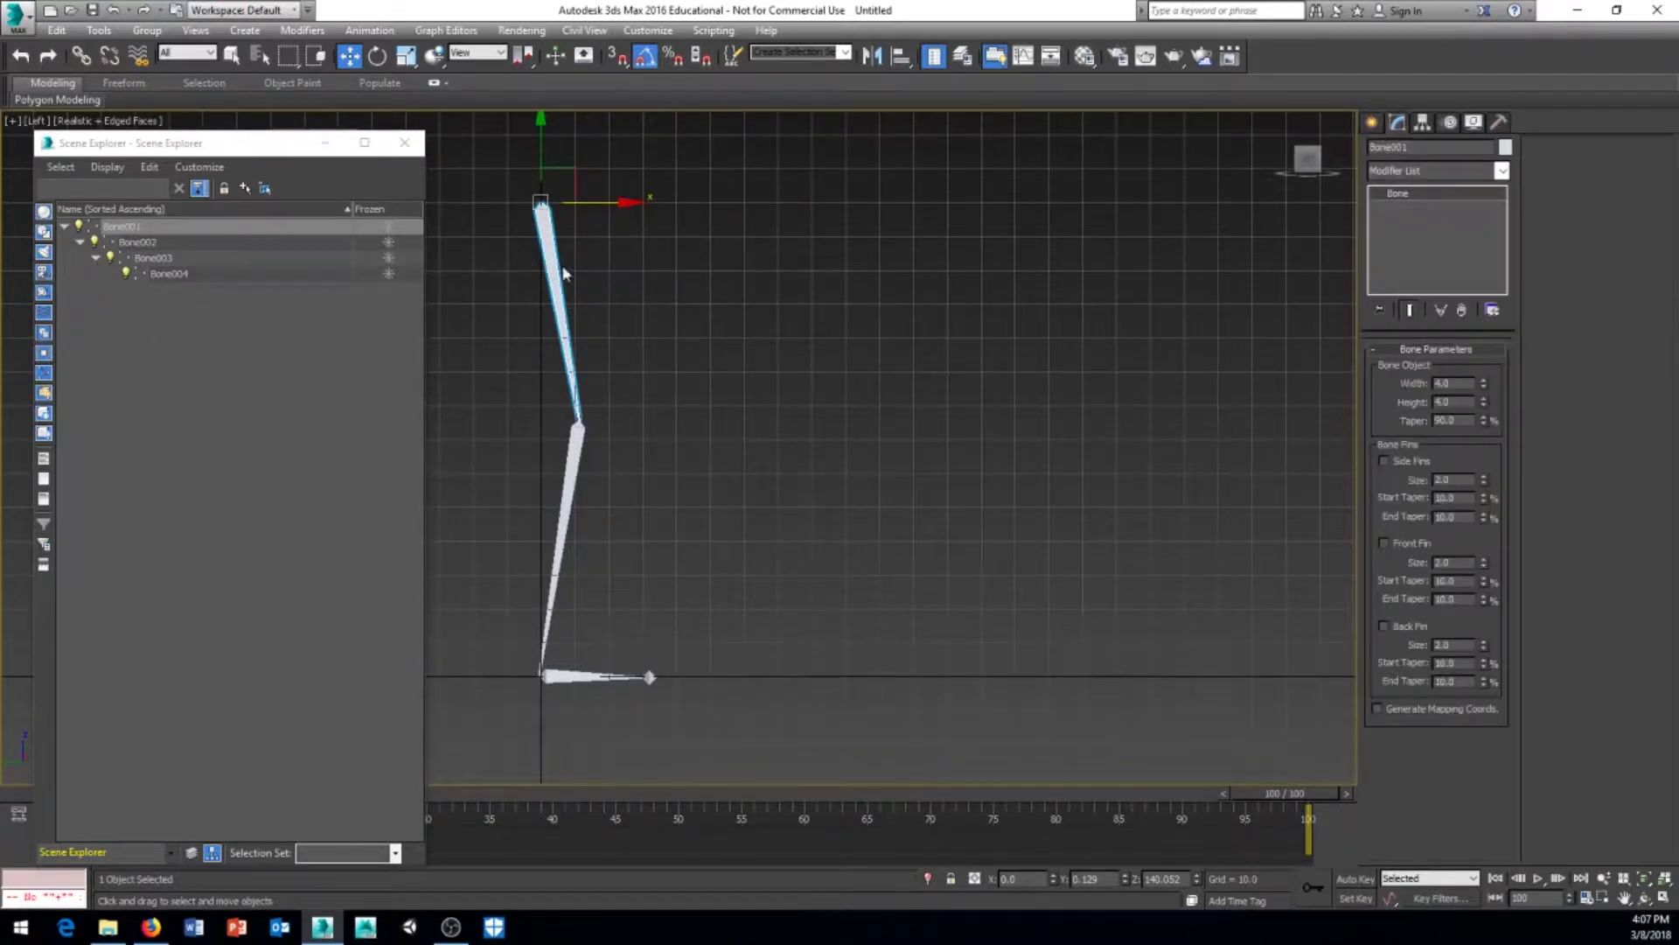
left_click(1417, 148)
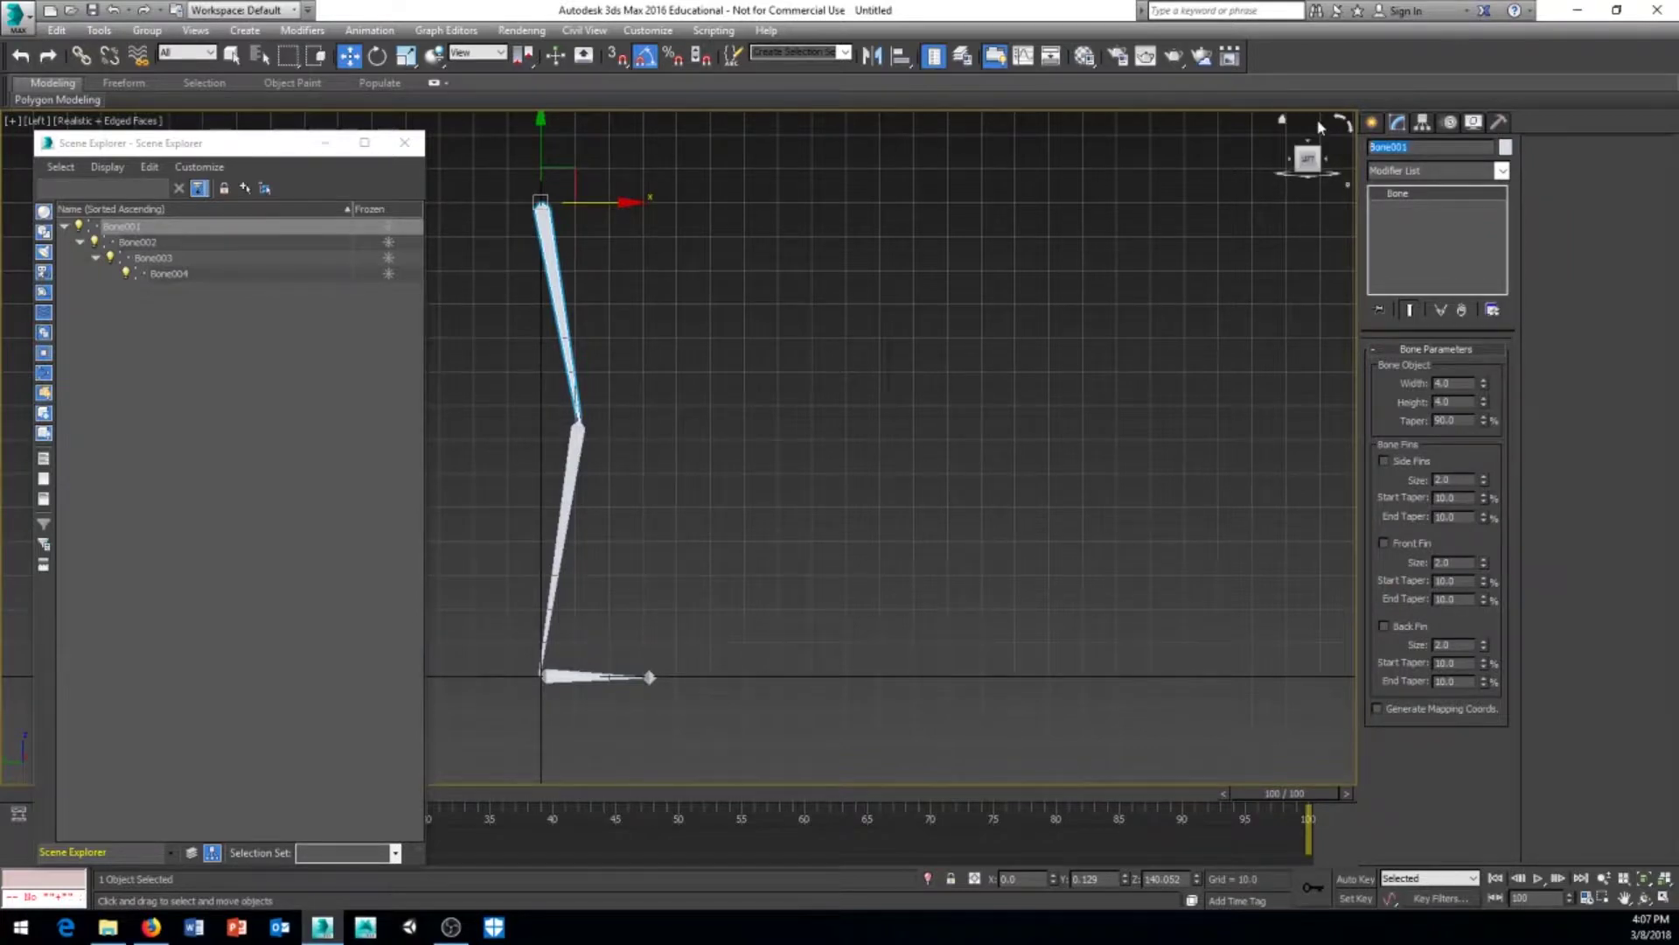
type("upper_leg")
left_click(564, 524)
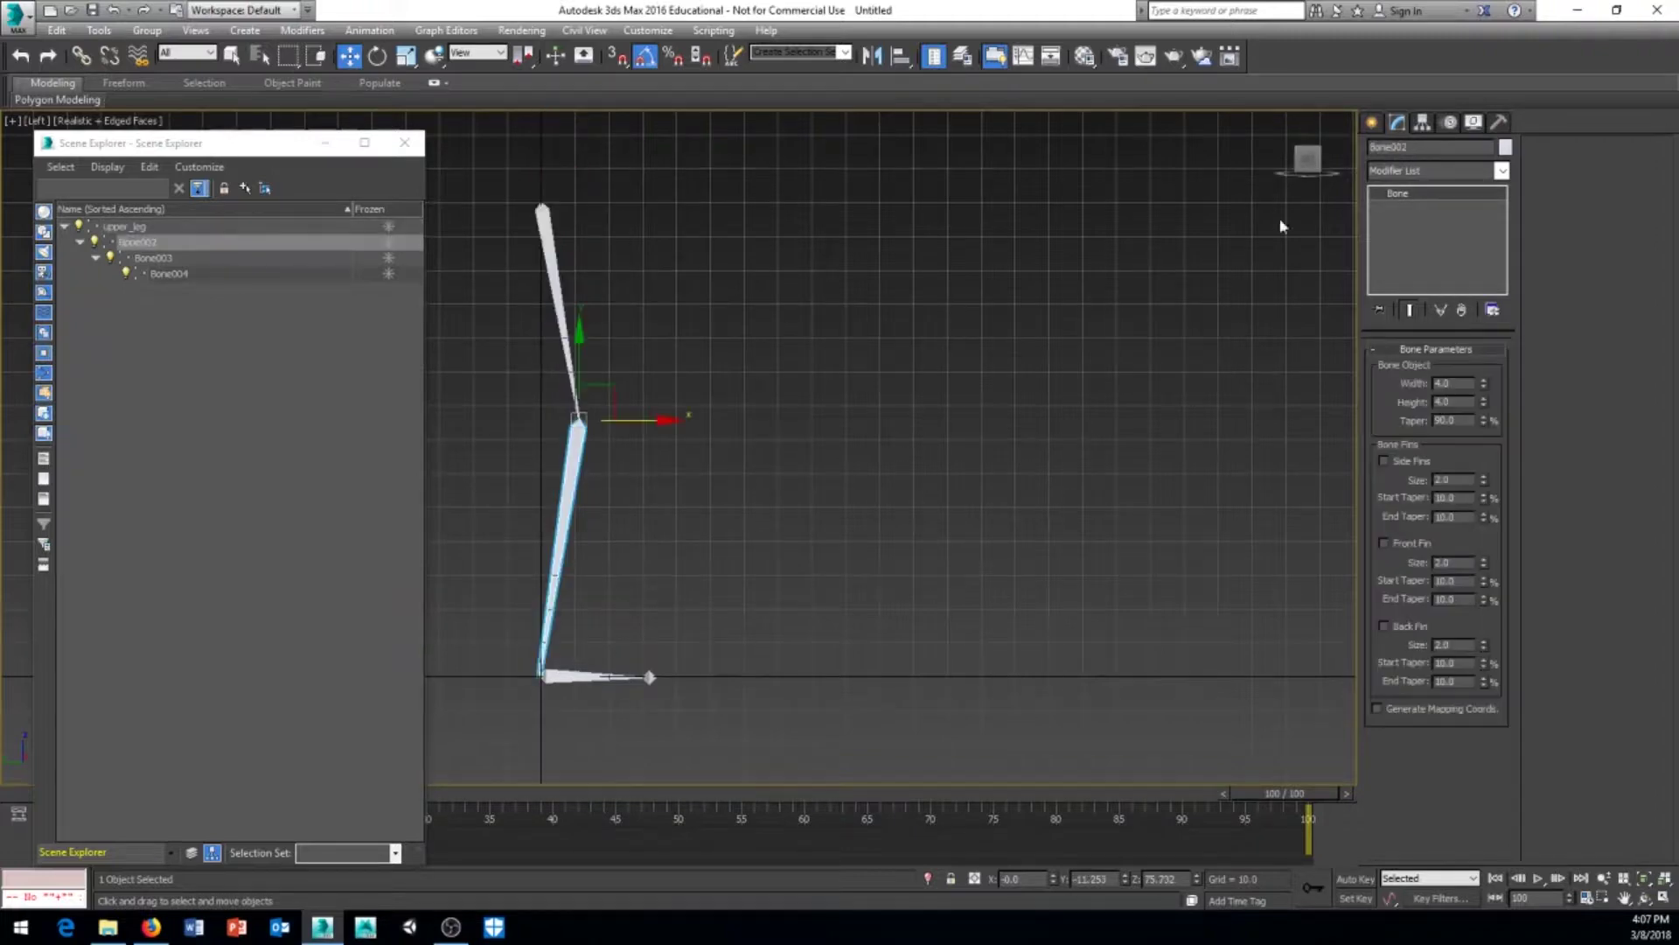
left_click(1418, 147)
type("lower_leg")
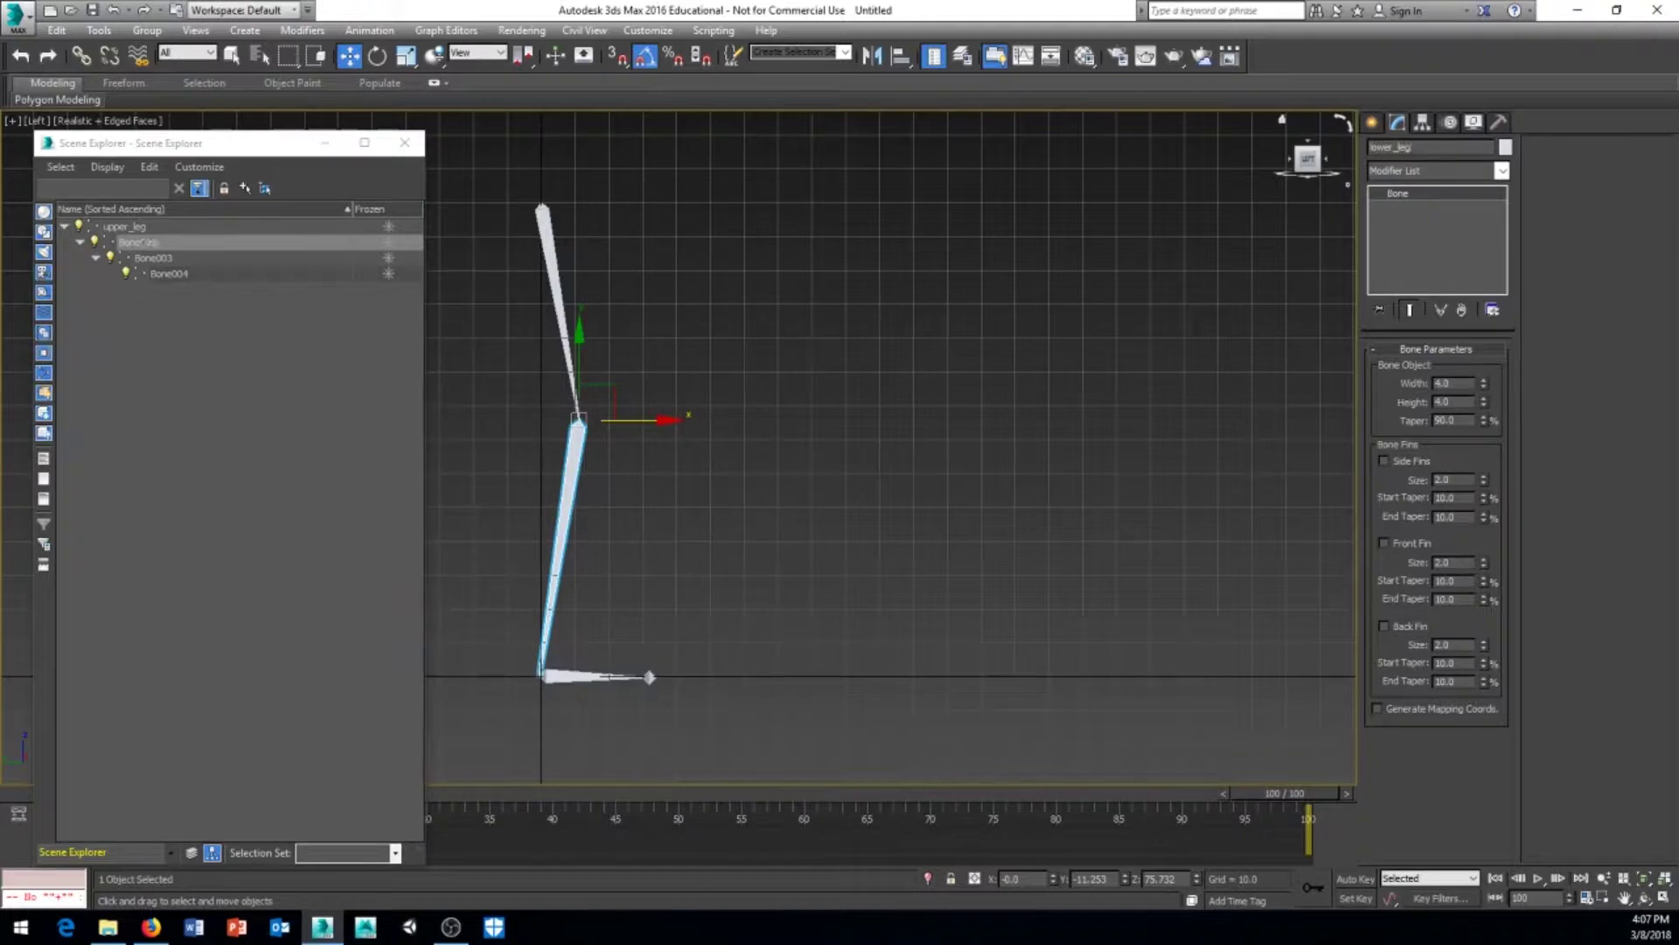
Rename the foot bone as foot and the small end bone as toe
left_click(576, 675)
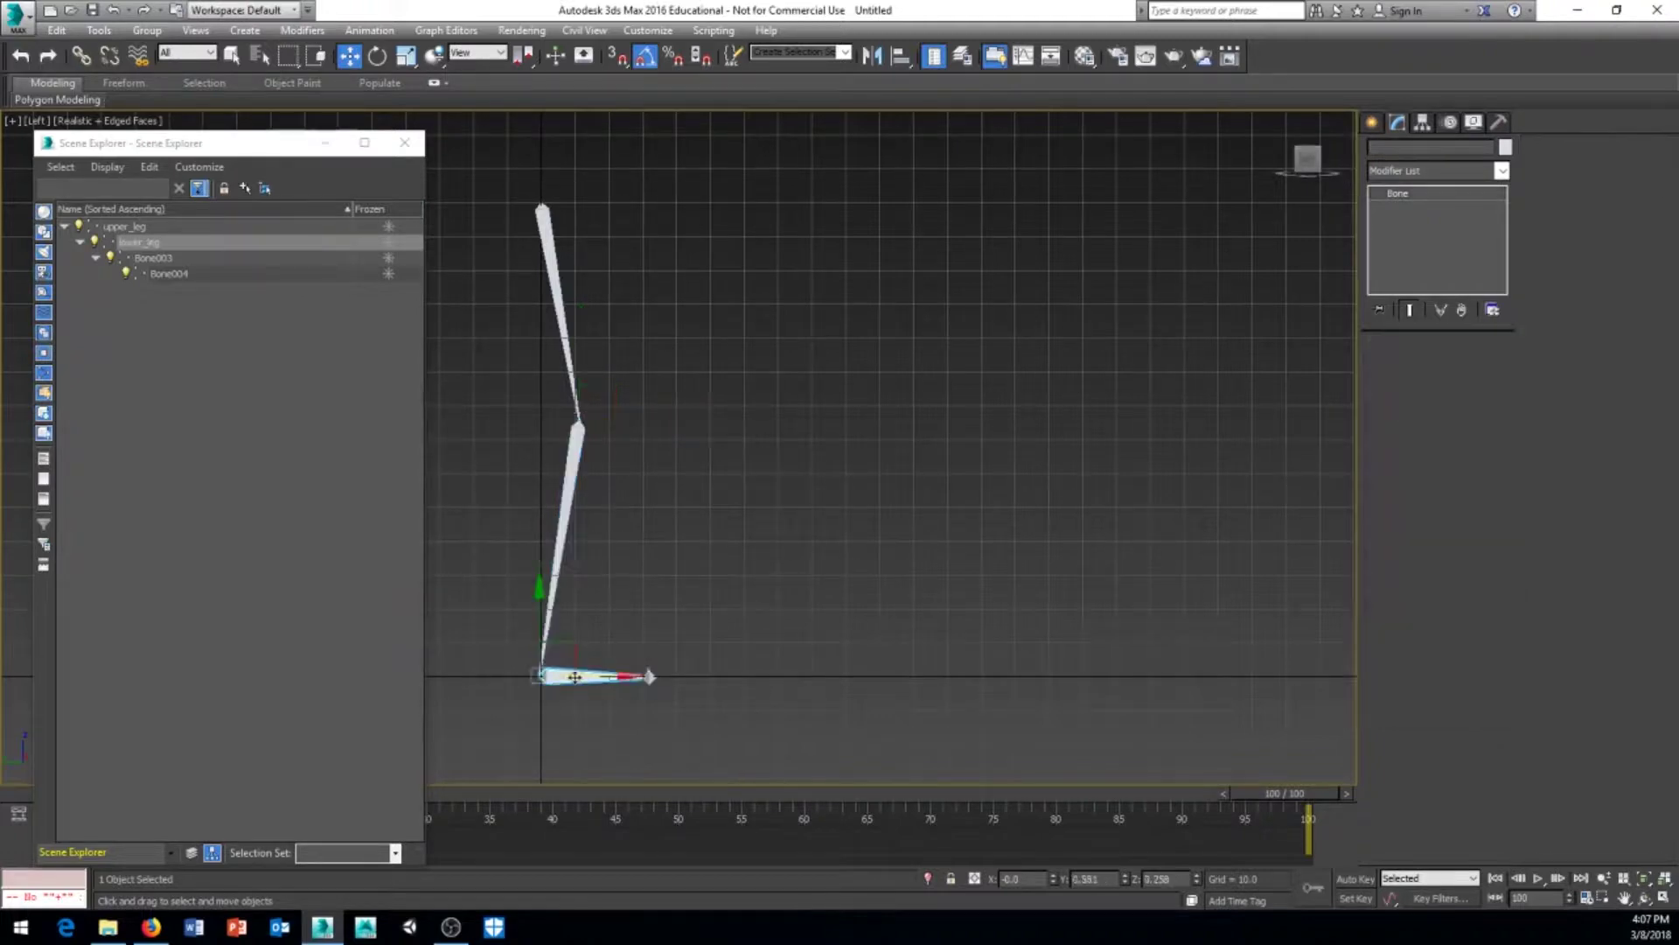
left_click(1436, 149)
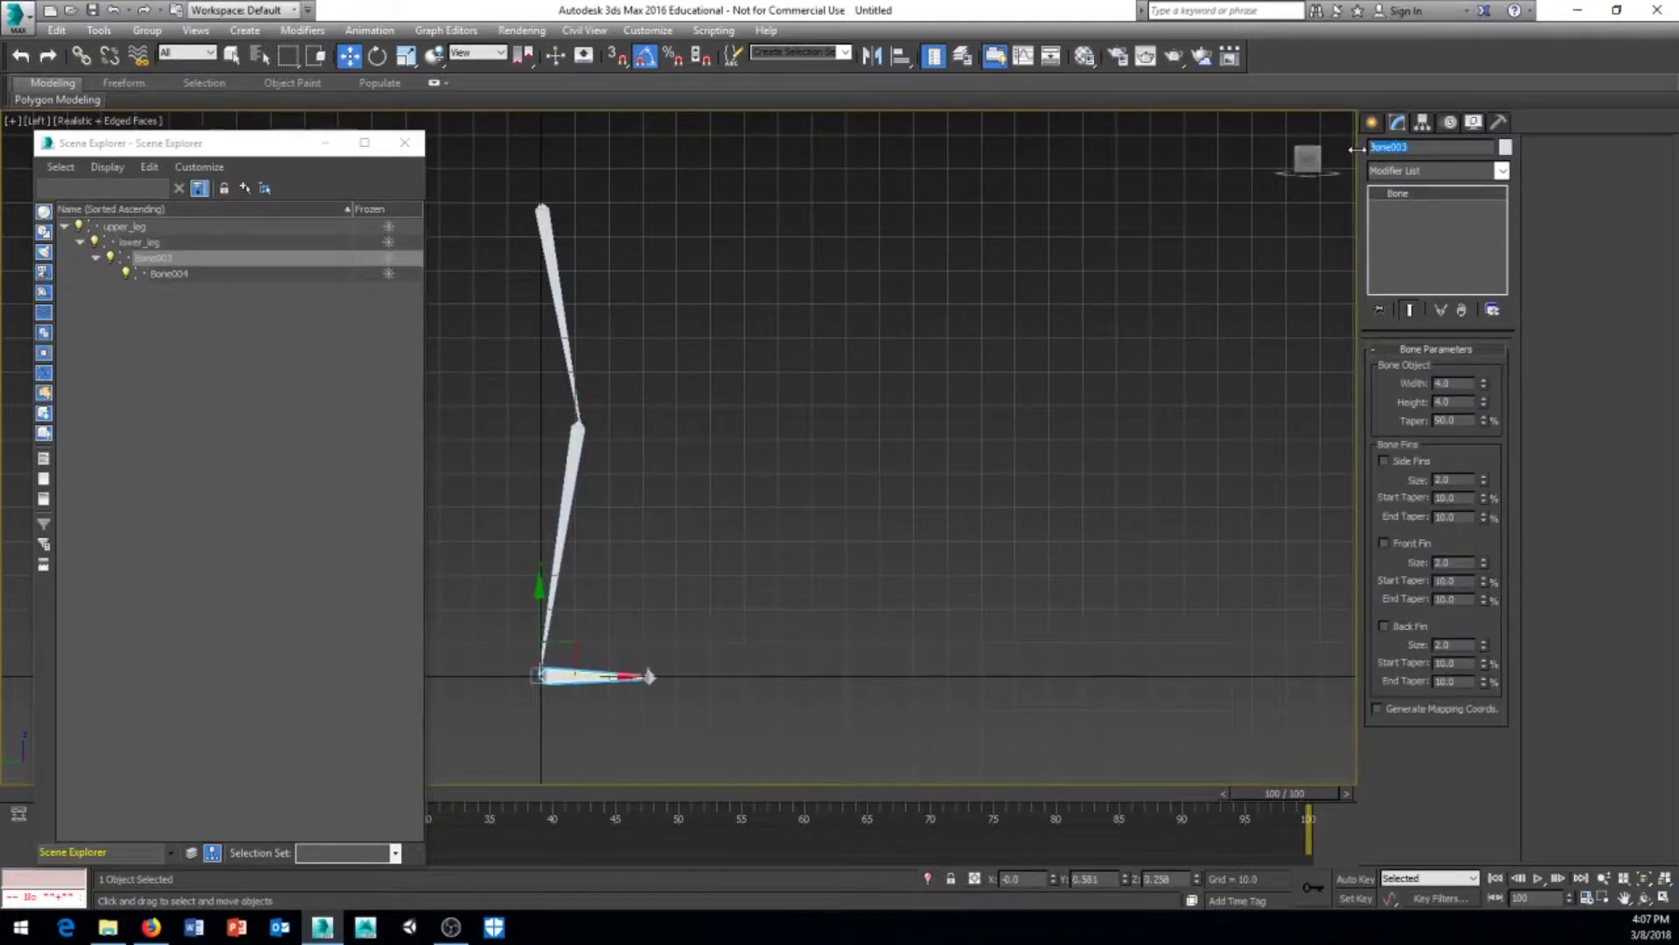
key("BackSpace")
left_click(645, 677)
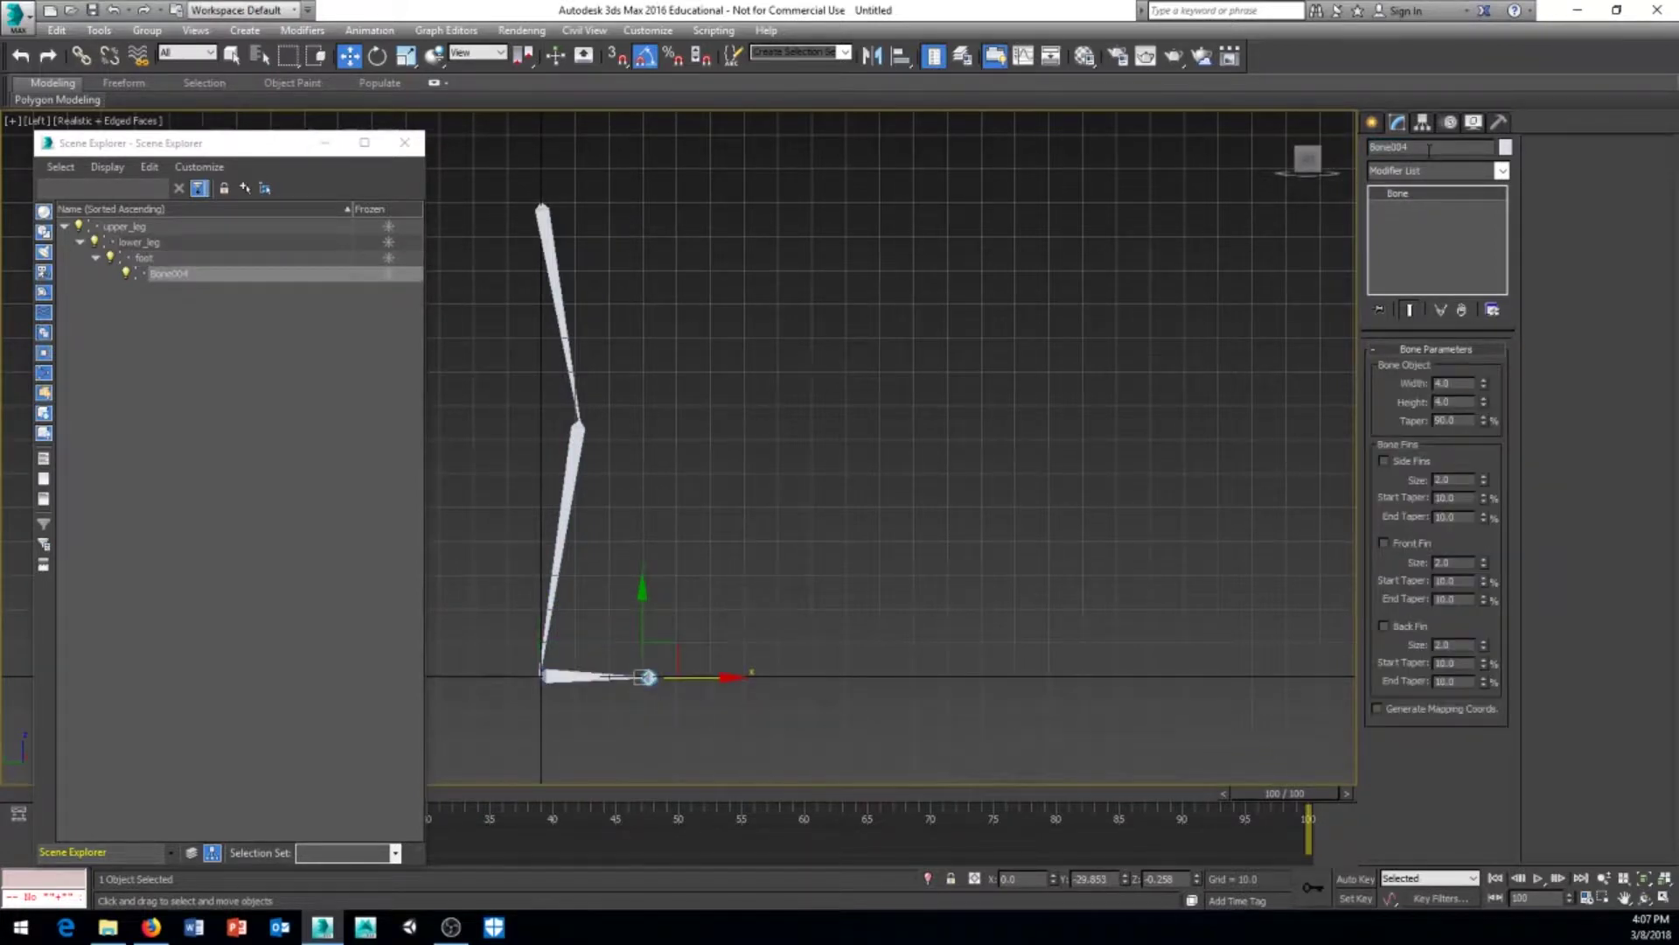
key("BackSpace")
middle_click_drag(669, 339, 675, 338)
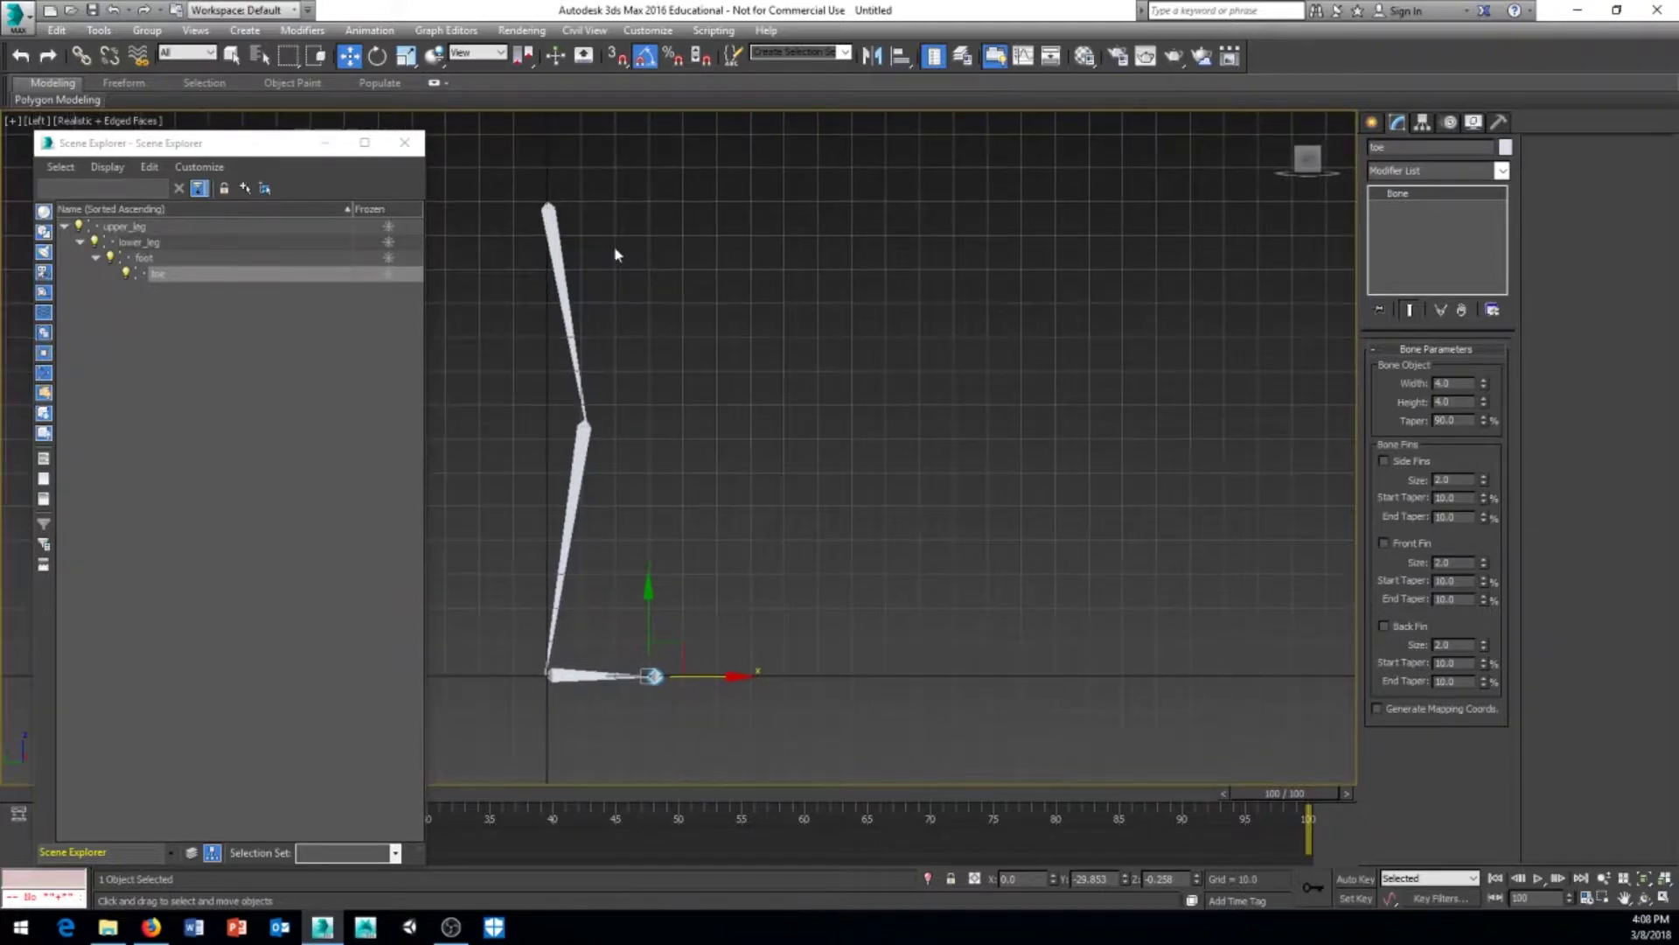
Try rotating the upper_leg bone about the hip joint, and select the lower_leg bone for rotation
left_click(567, 267)
right_click(672, 290)
left_click(676, 327)
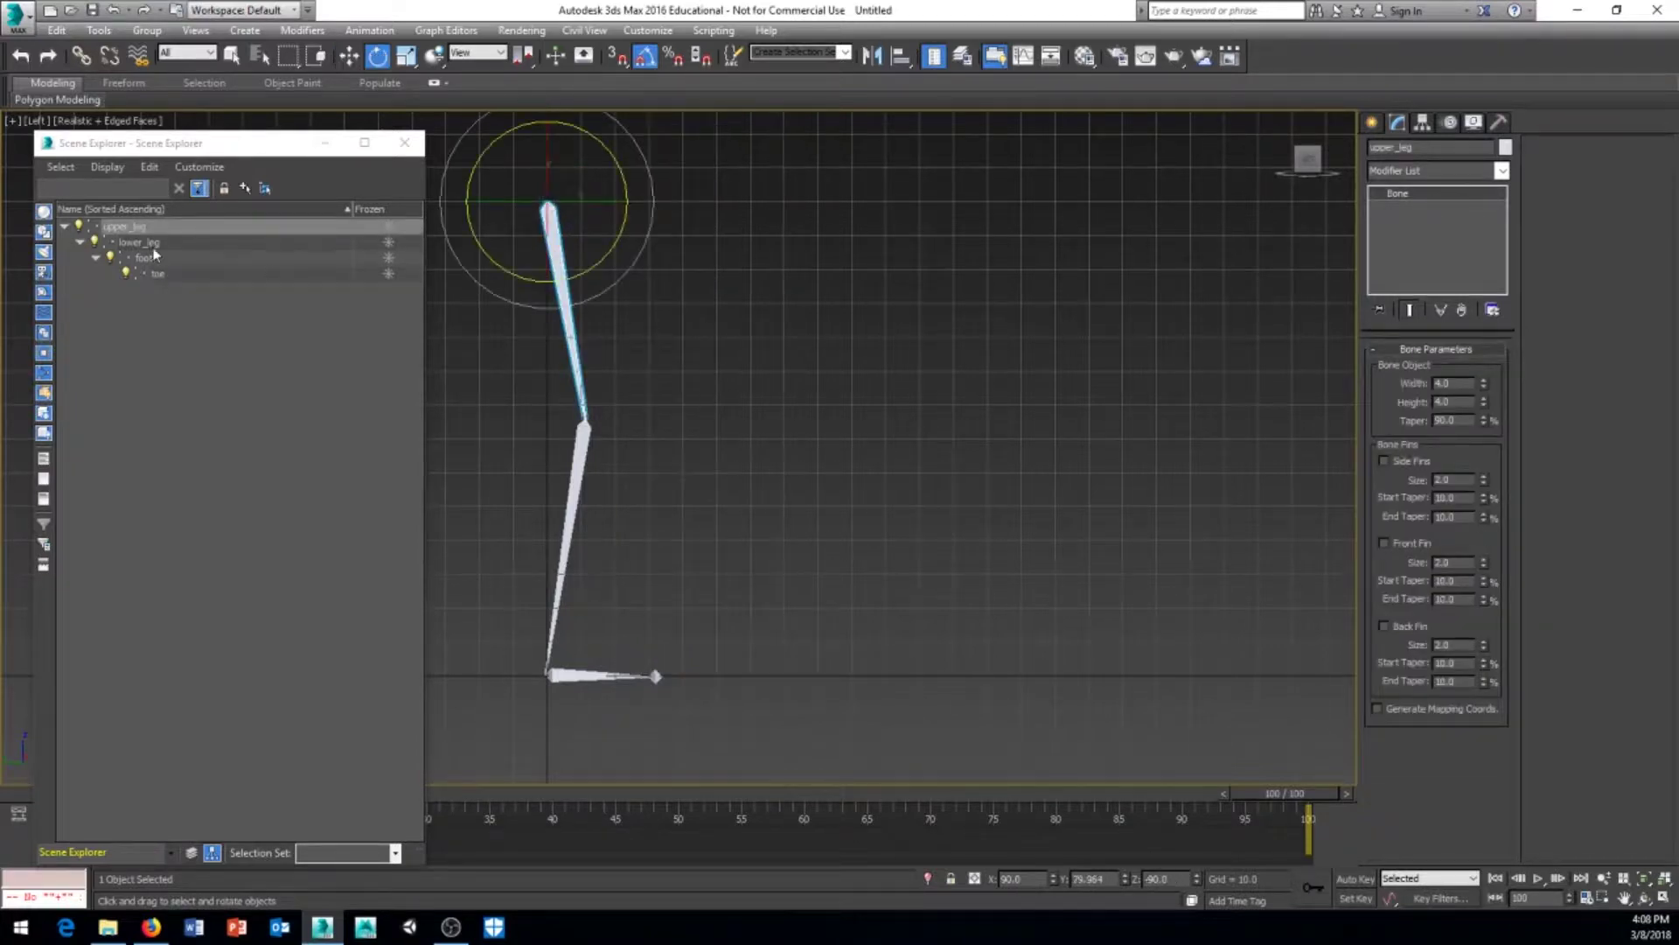
left_click_drag(595, 268, 746, 504)
left_click(572, 482)
middle_click_drag(793, 615, 967, 604)
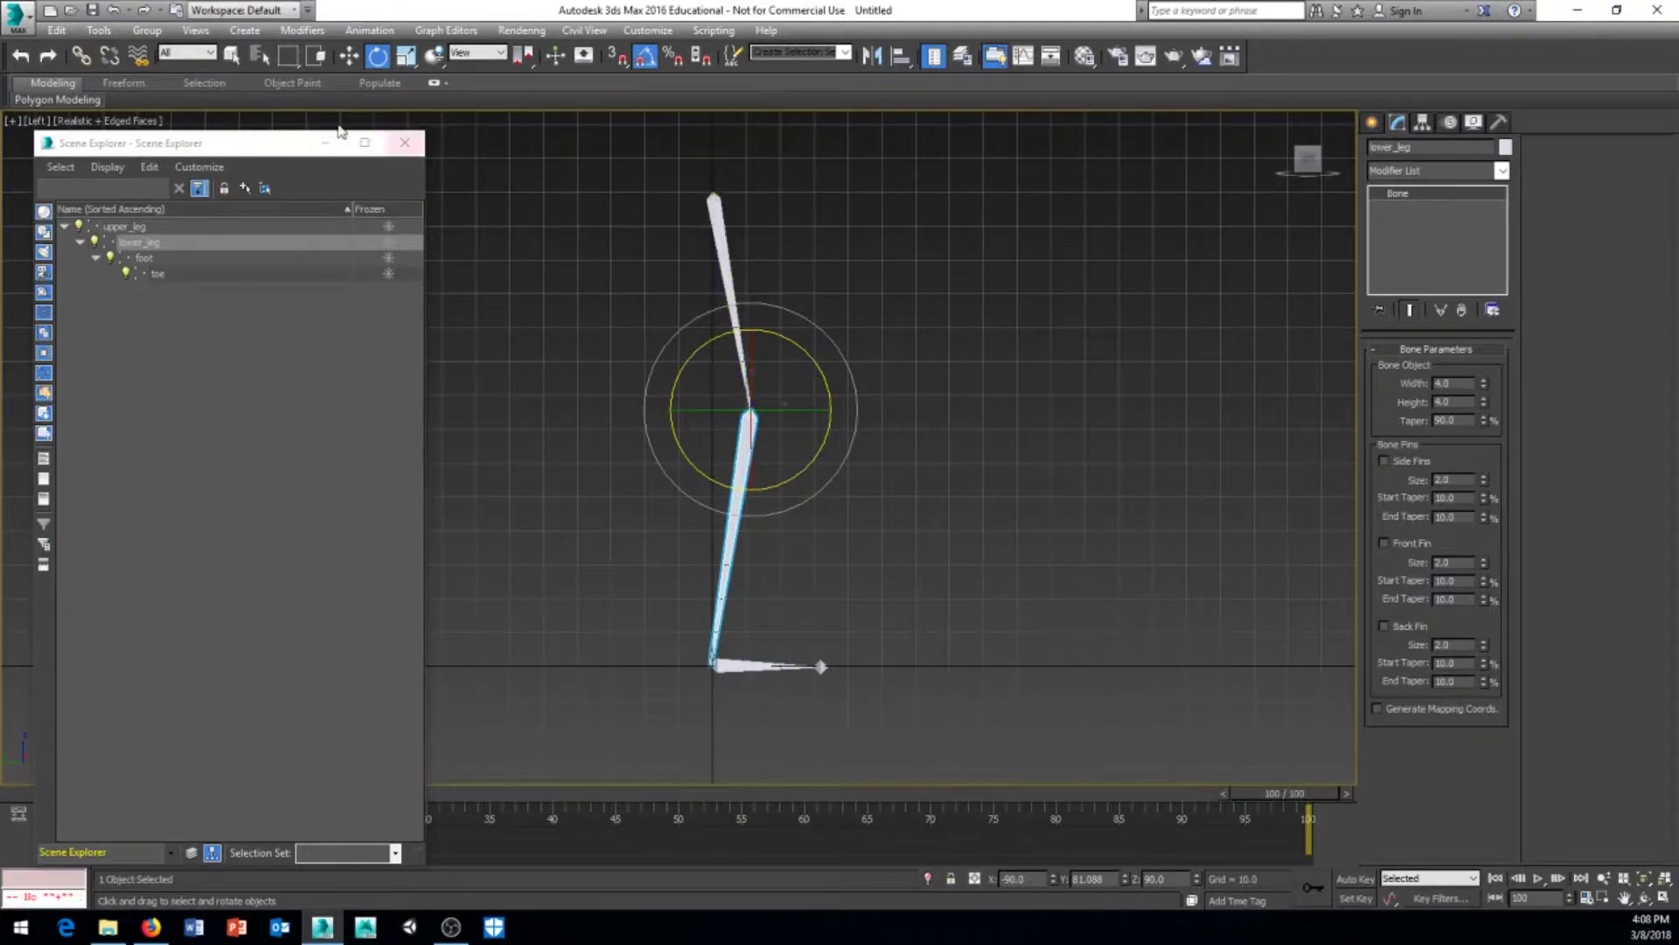
Apply an IK Limb Solver from the upper_leg bone to the foot bone and close the Scene Explorer
mouse_move(266, 143)
left_mouse_down()
mouse_move(233, 143)
mouse_move(246, 131)
left_mouse_up()
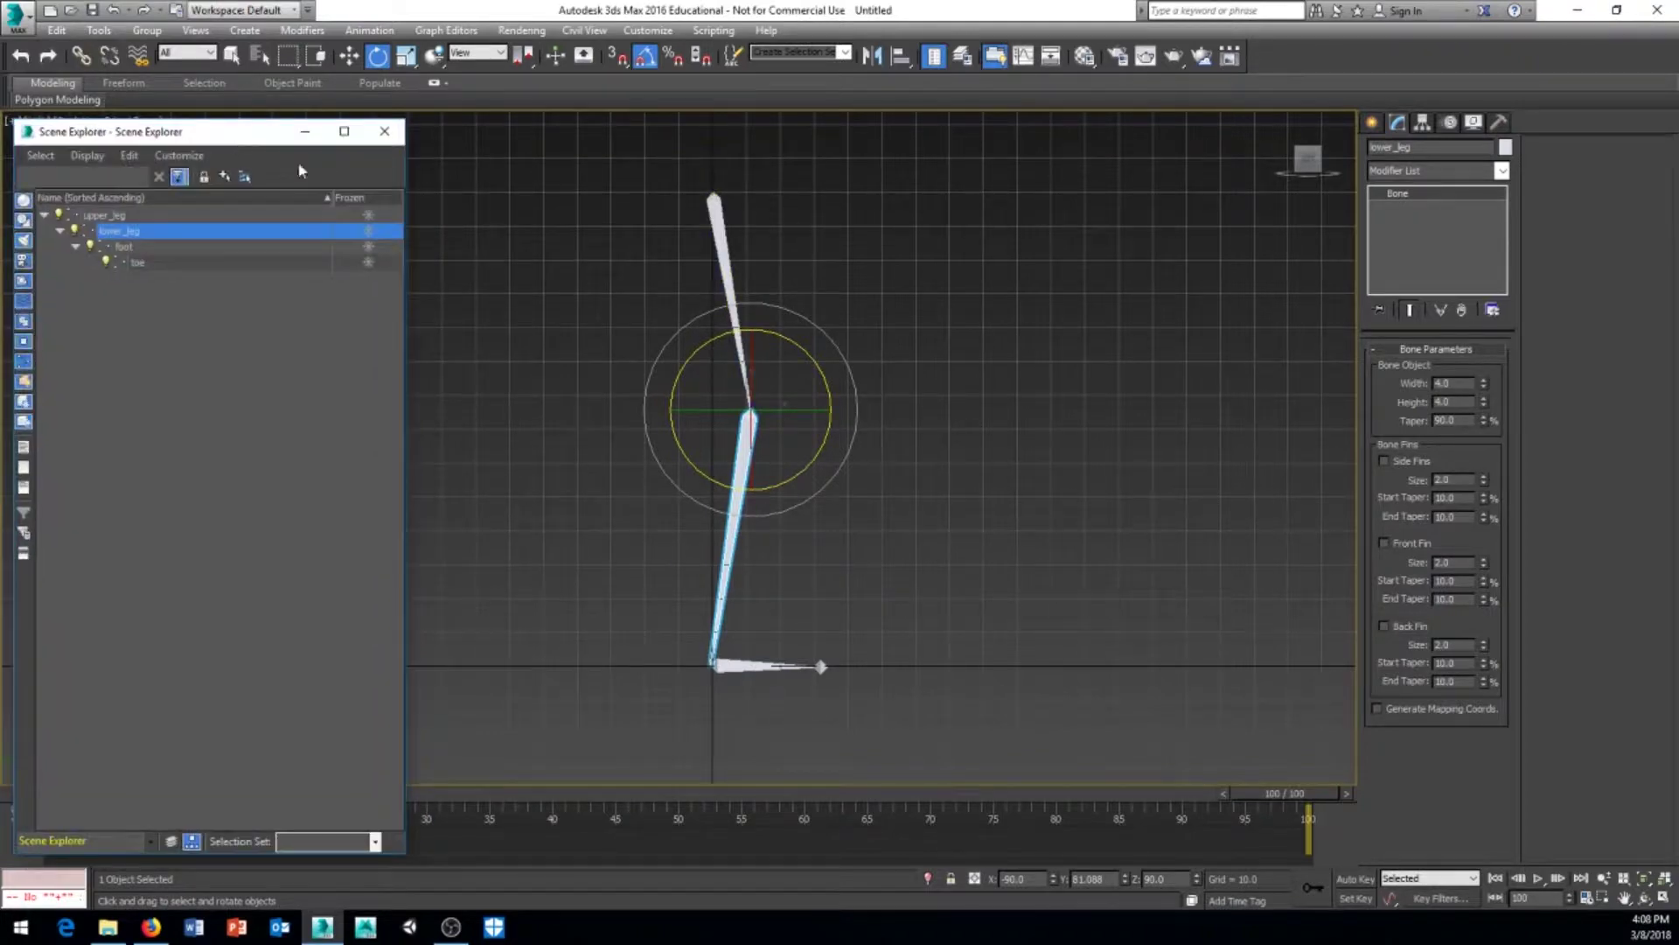
left_click_drag(607, 161, 748, 254)
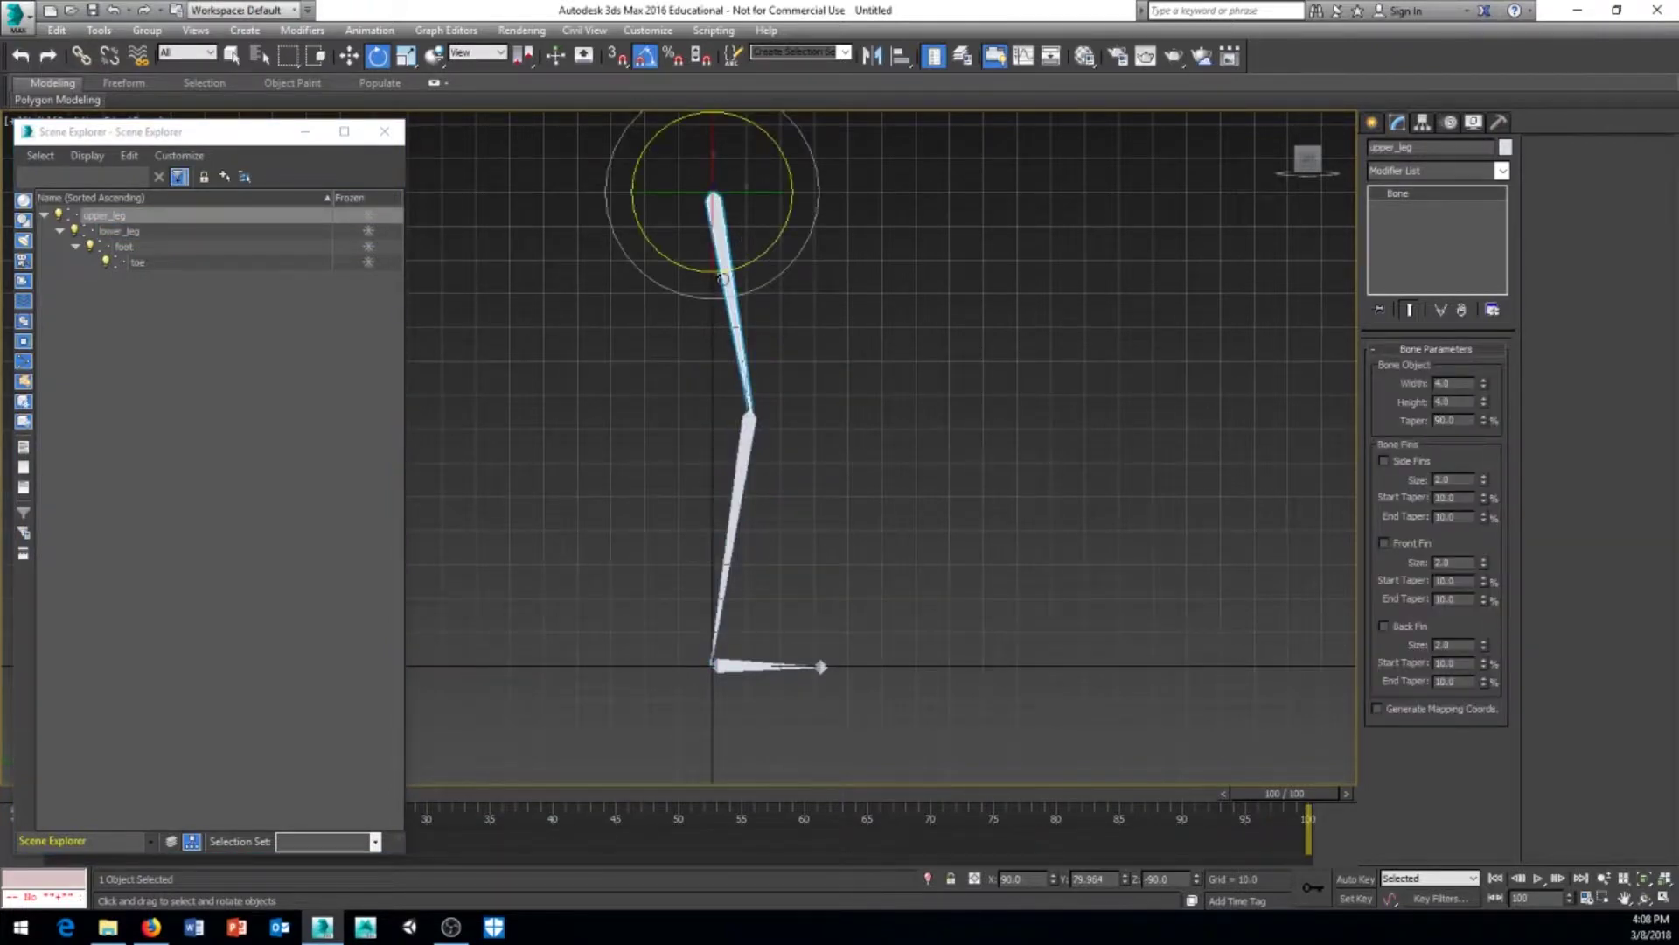
left_click(369, 30)
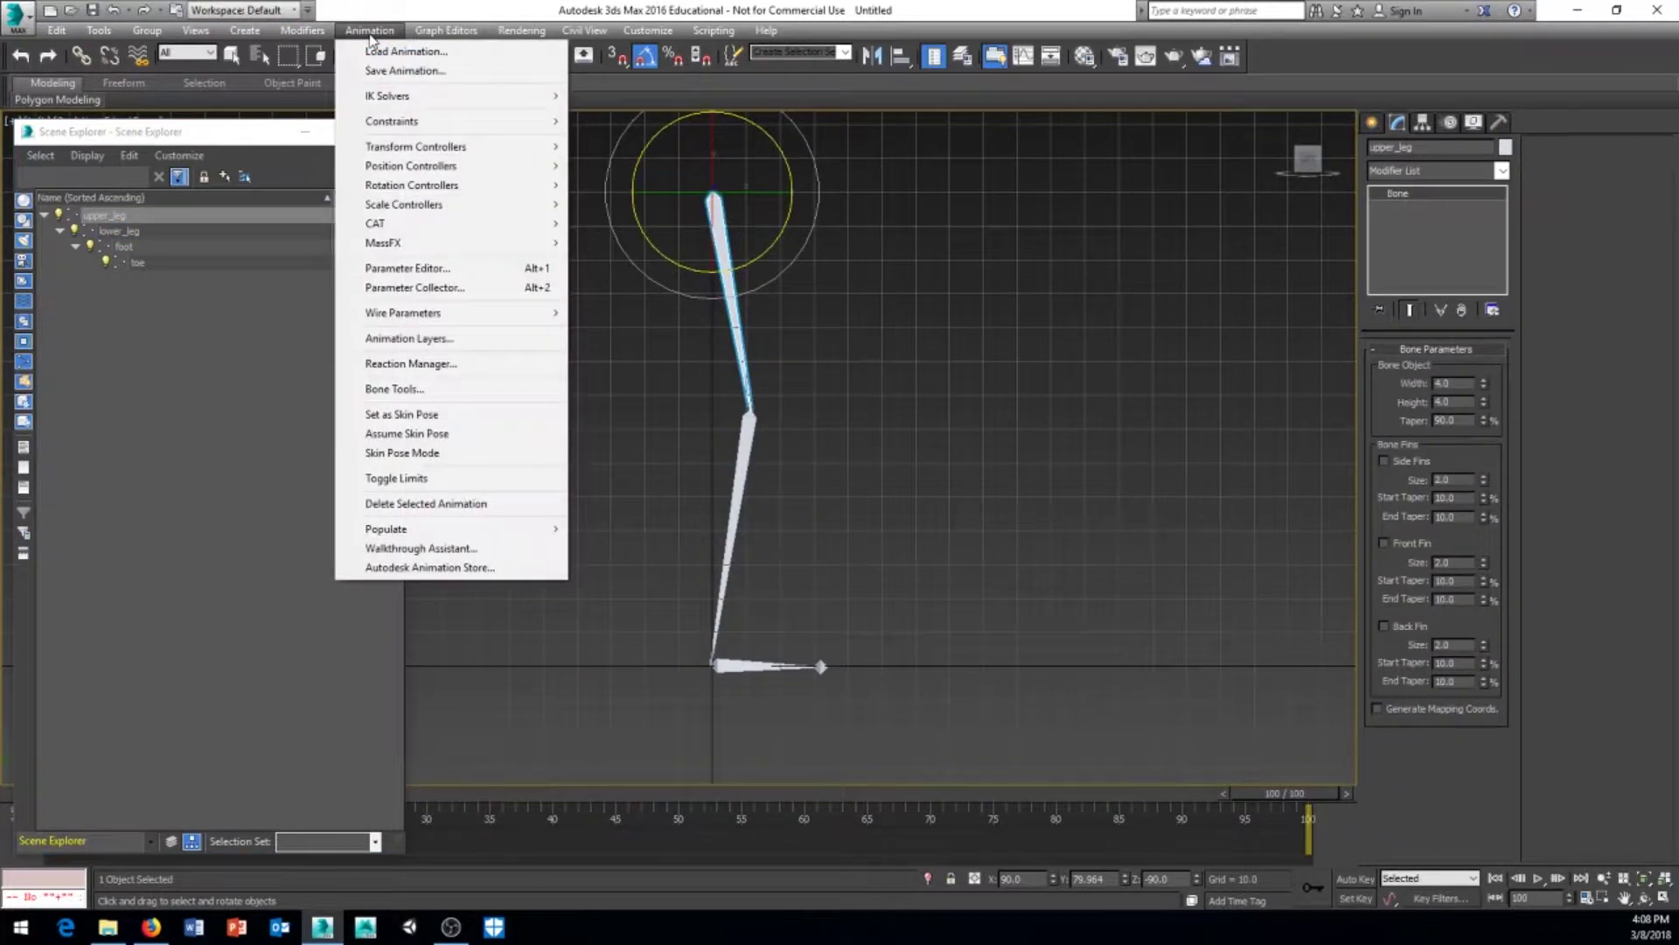
mouse_move(385, 99)
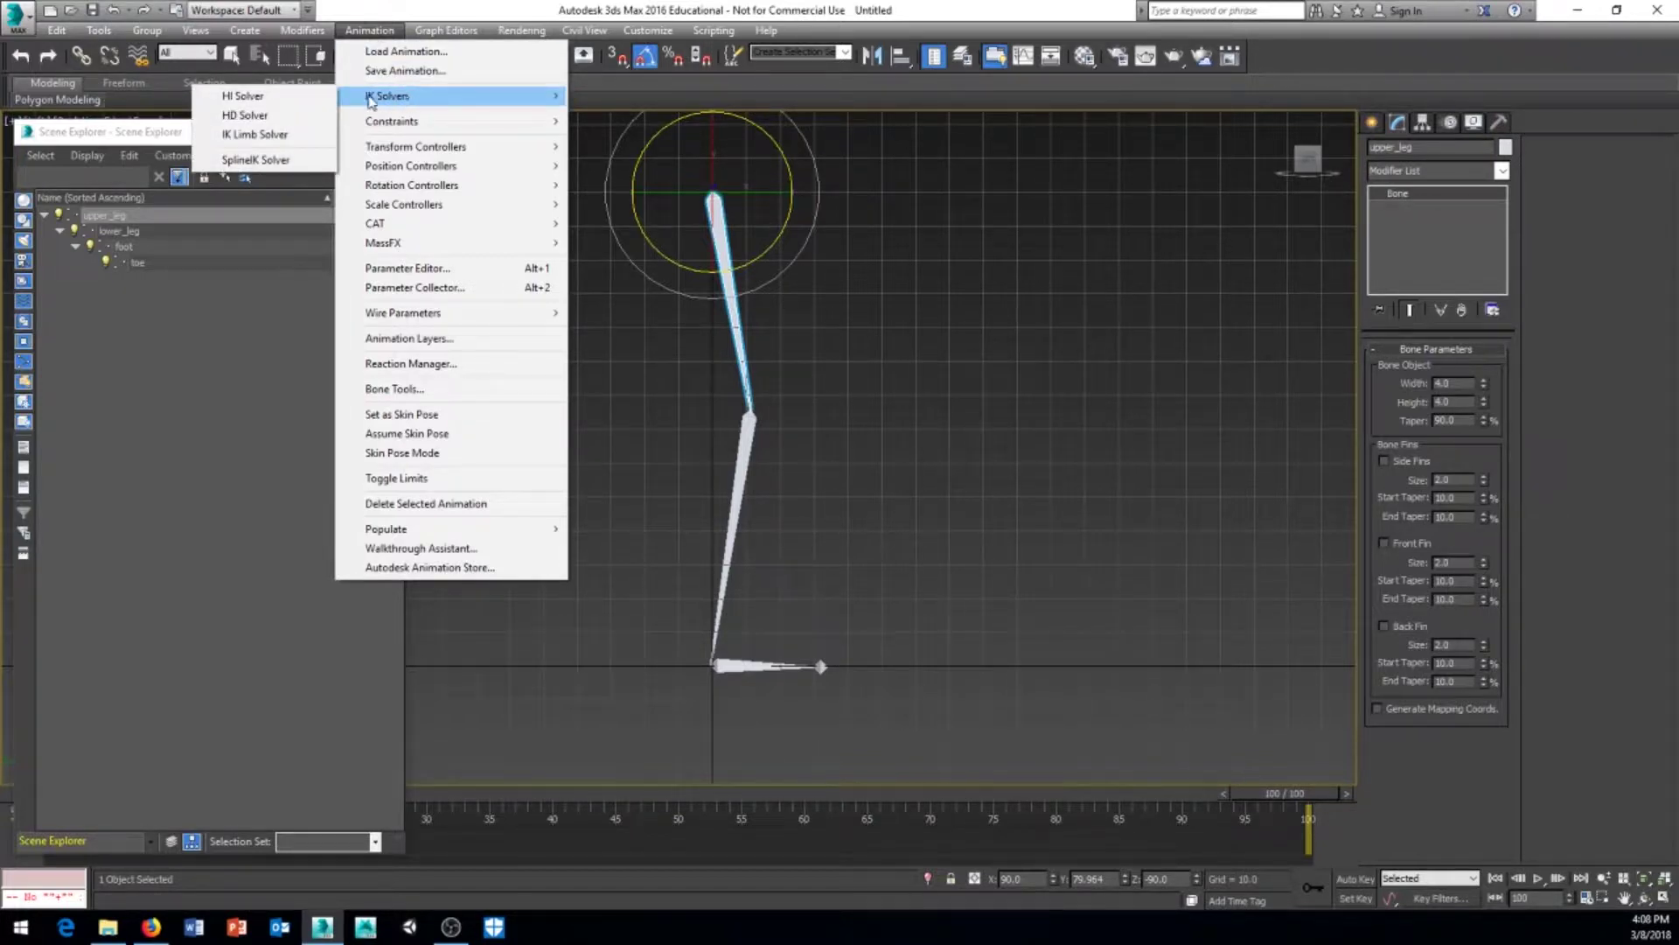
left_click(265, 135)
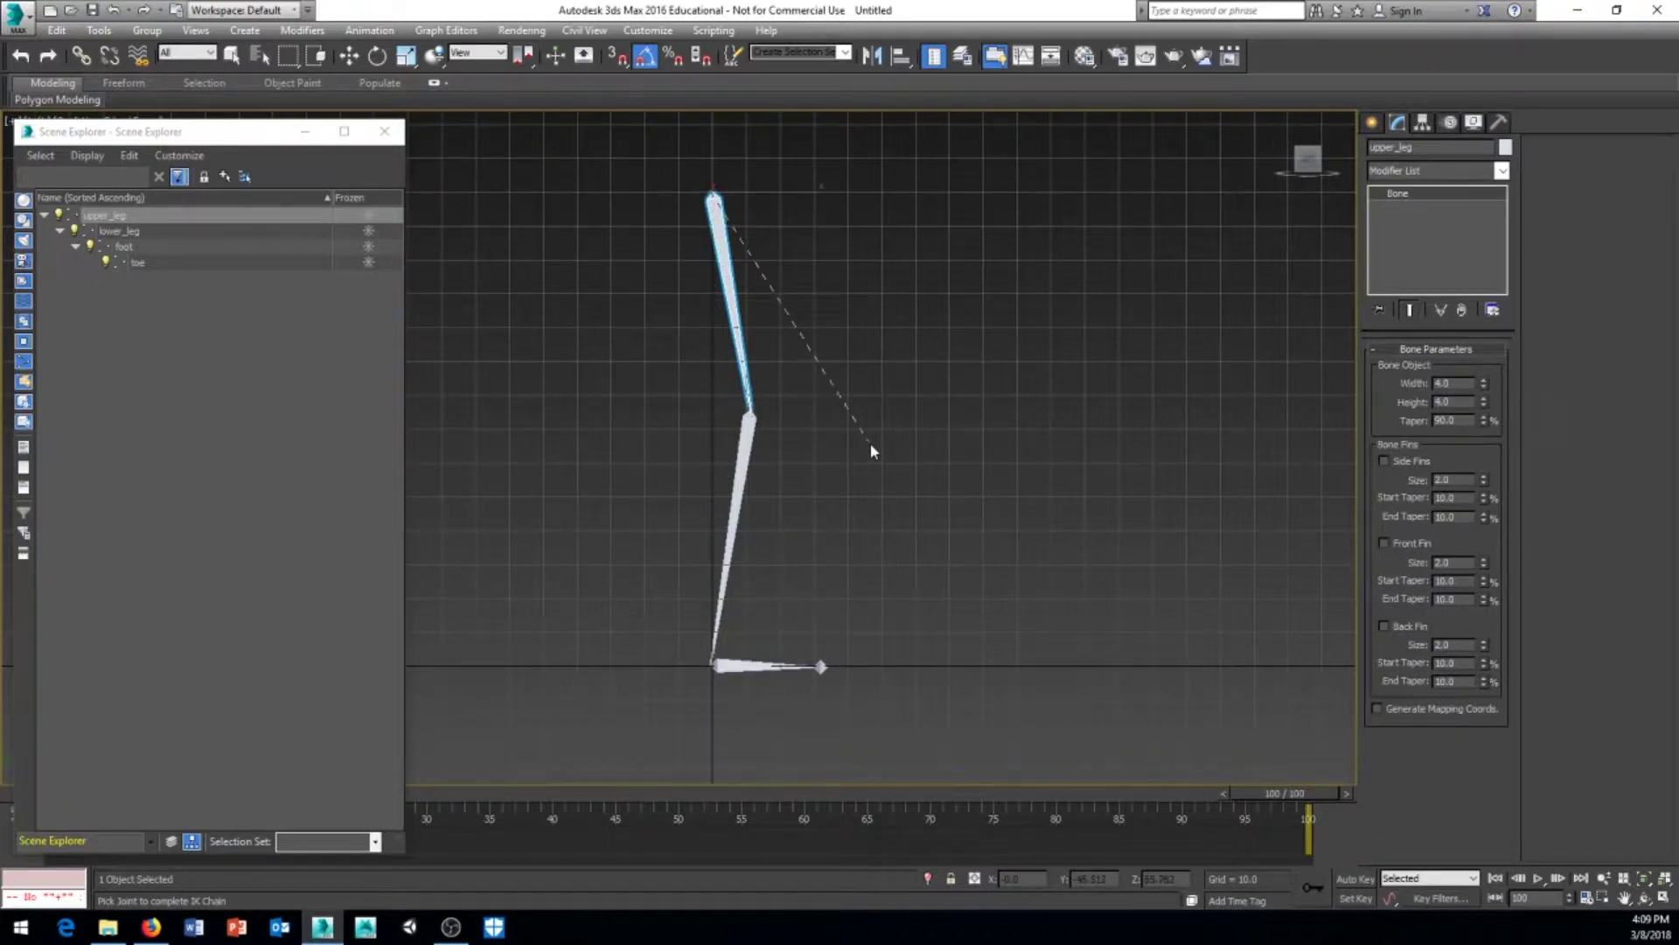
left_click(730, 667)
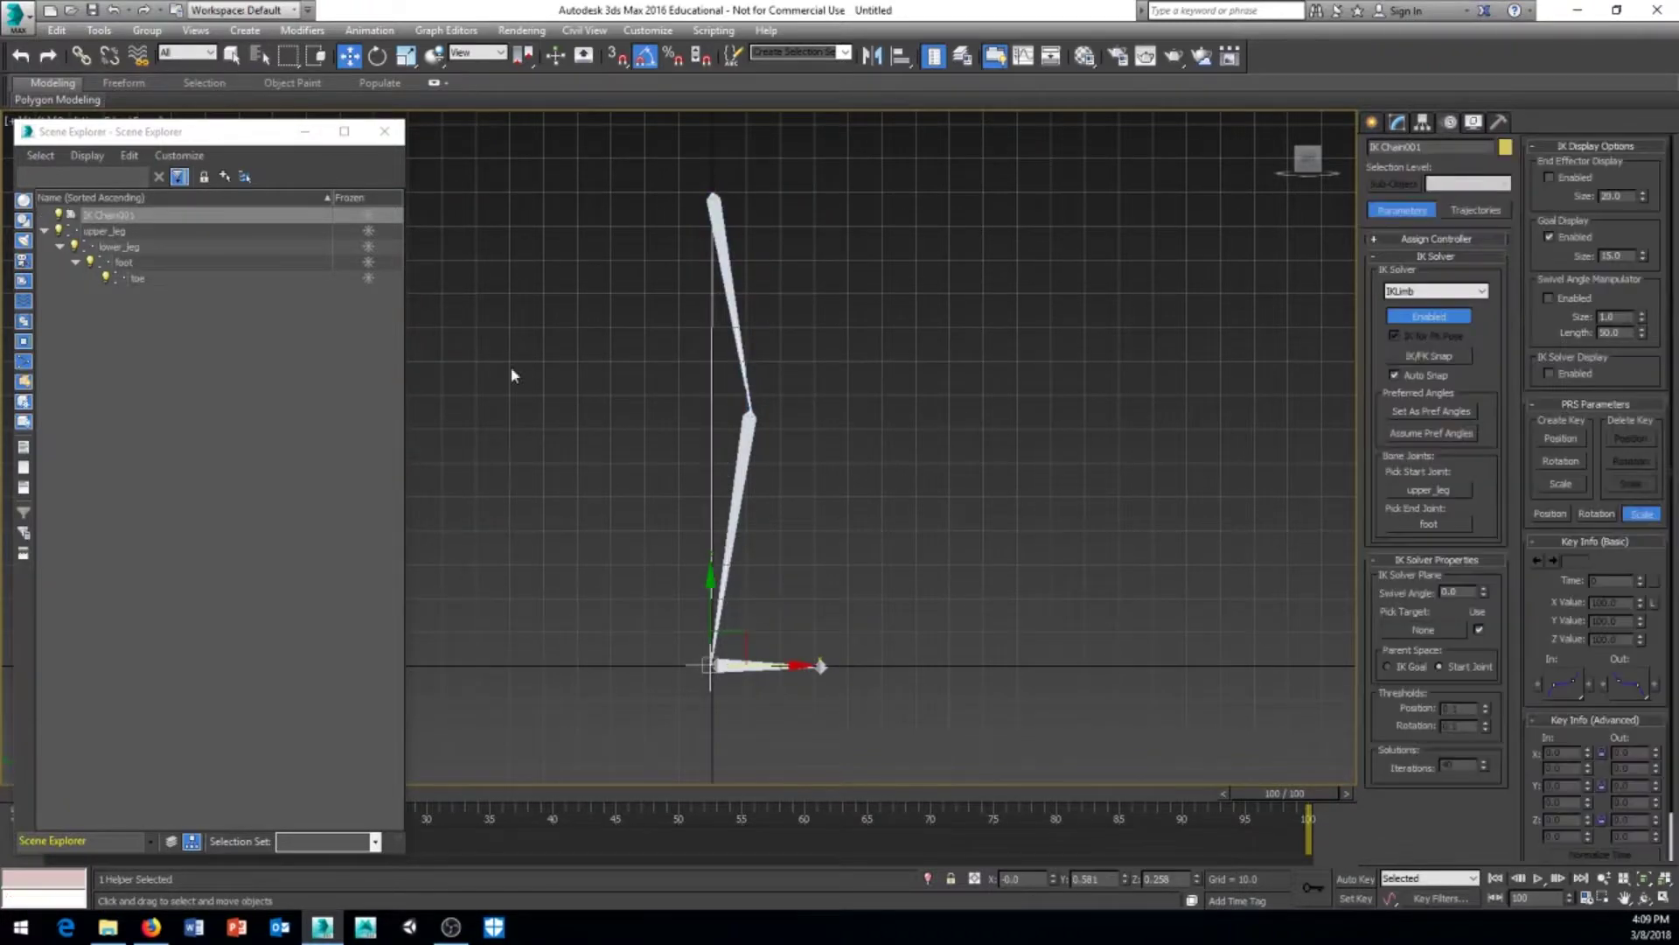
left_click(391, 140)
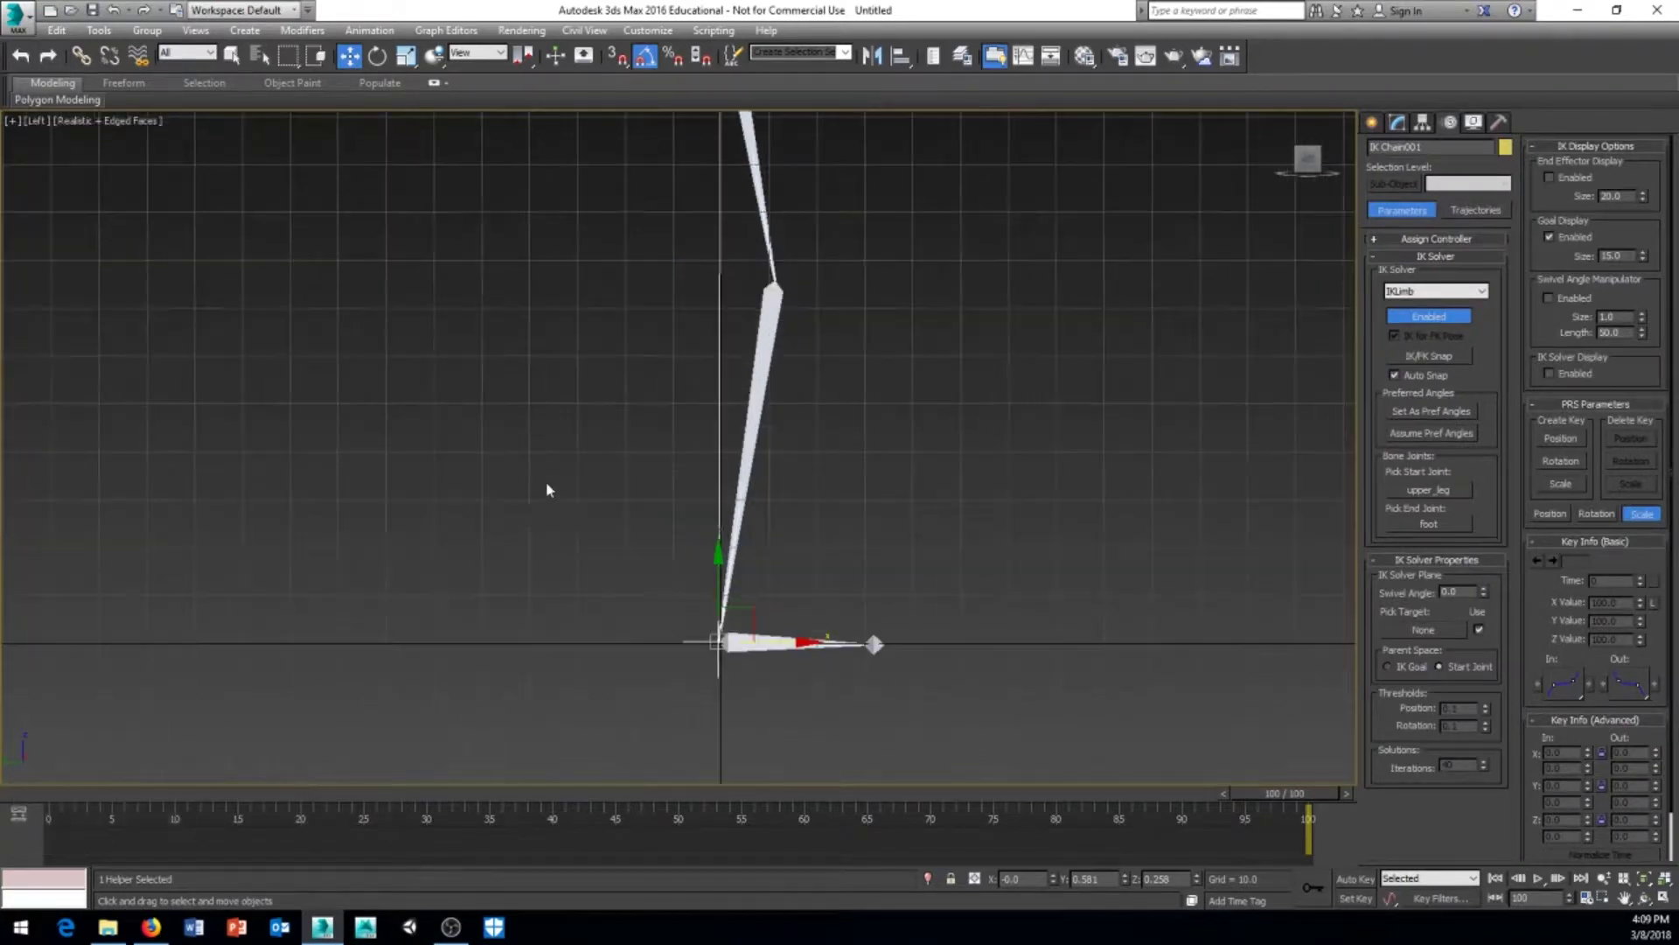
Test the leg's IK chain by moving its goal up and forward from the ankle, and undo each move
middle_click_drag(607, 630, 575, 535)
left_click_drag(622, 602, 628, 592)
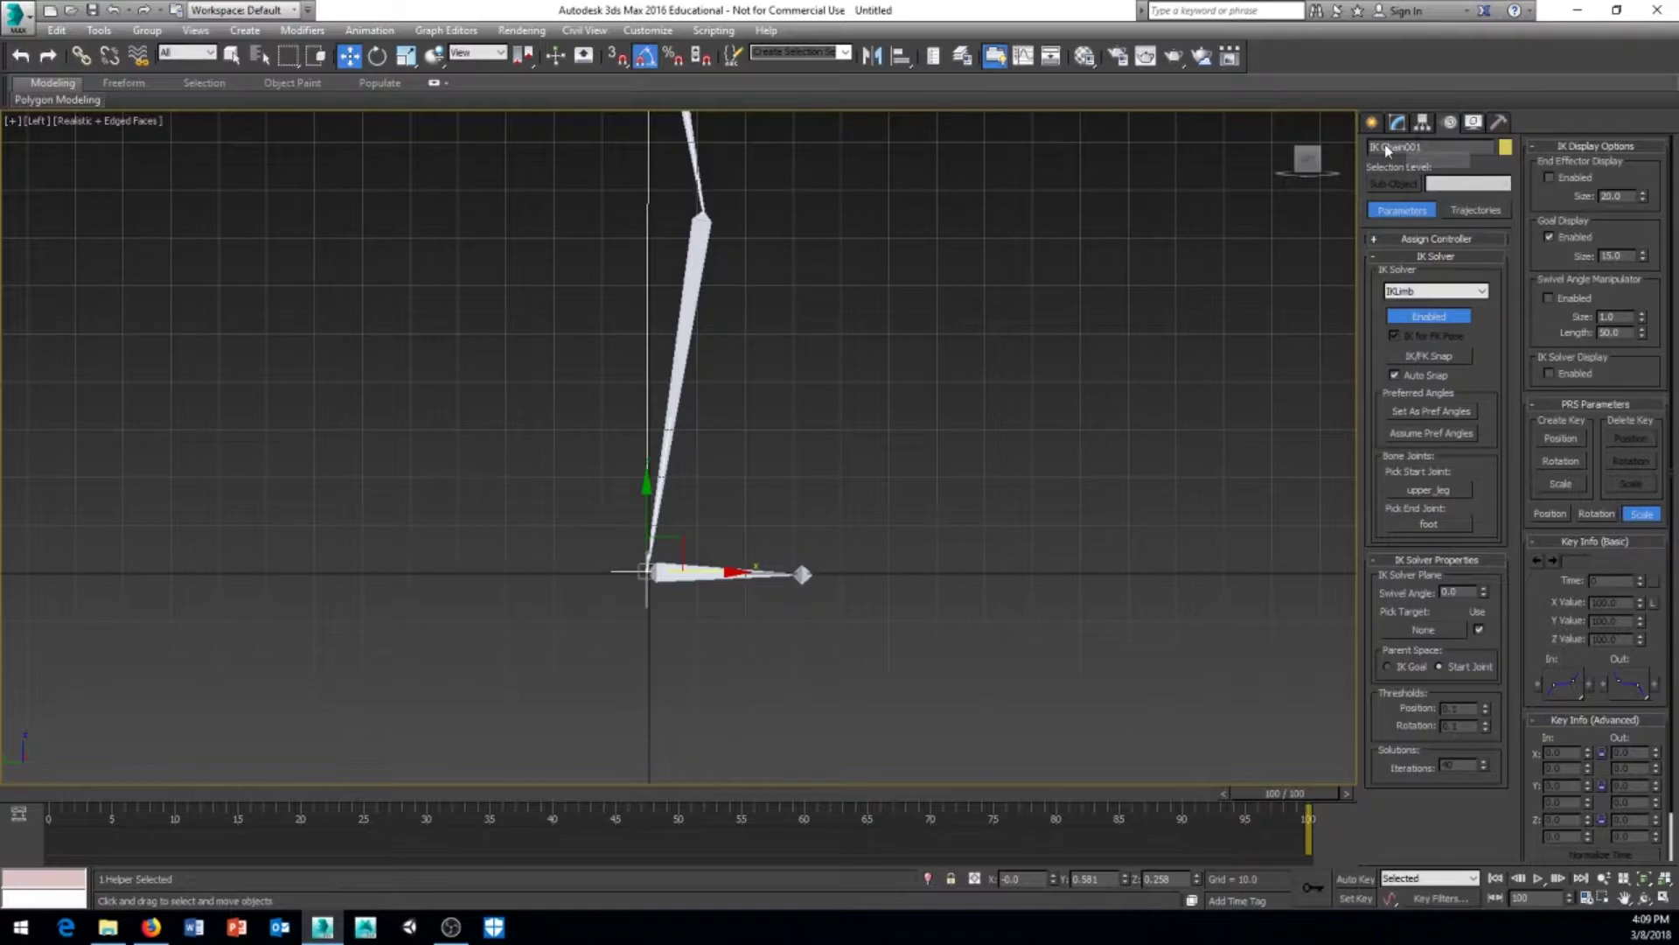
middle_click_drag(603, 612, 554, 723)
scroll(554, 723, "down", 2)
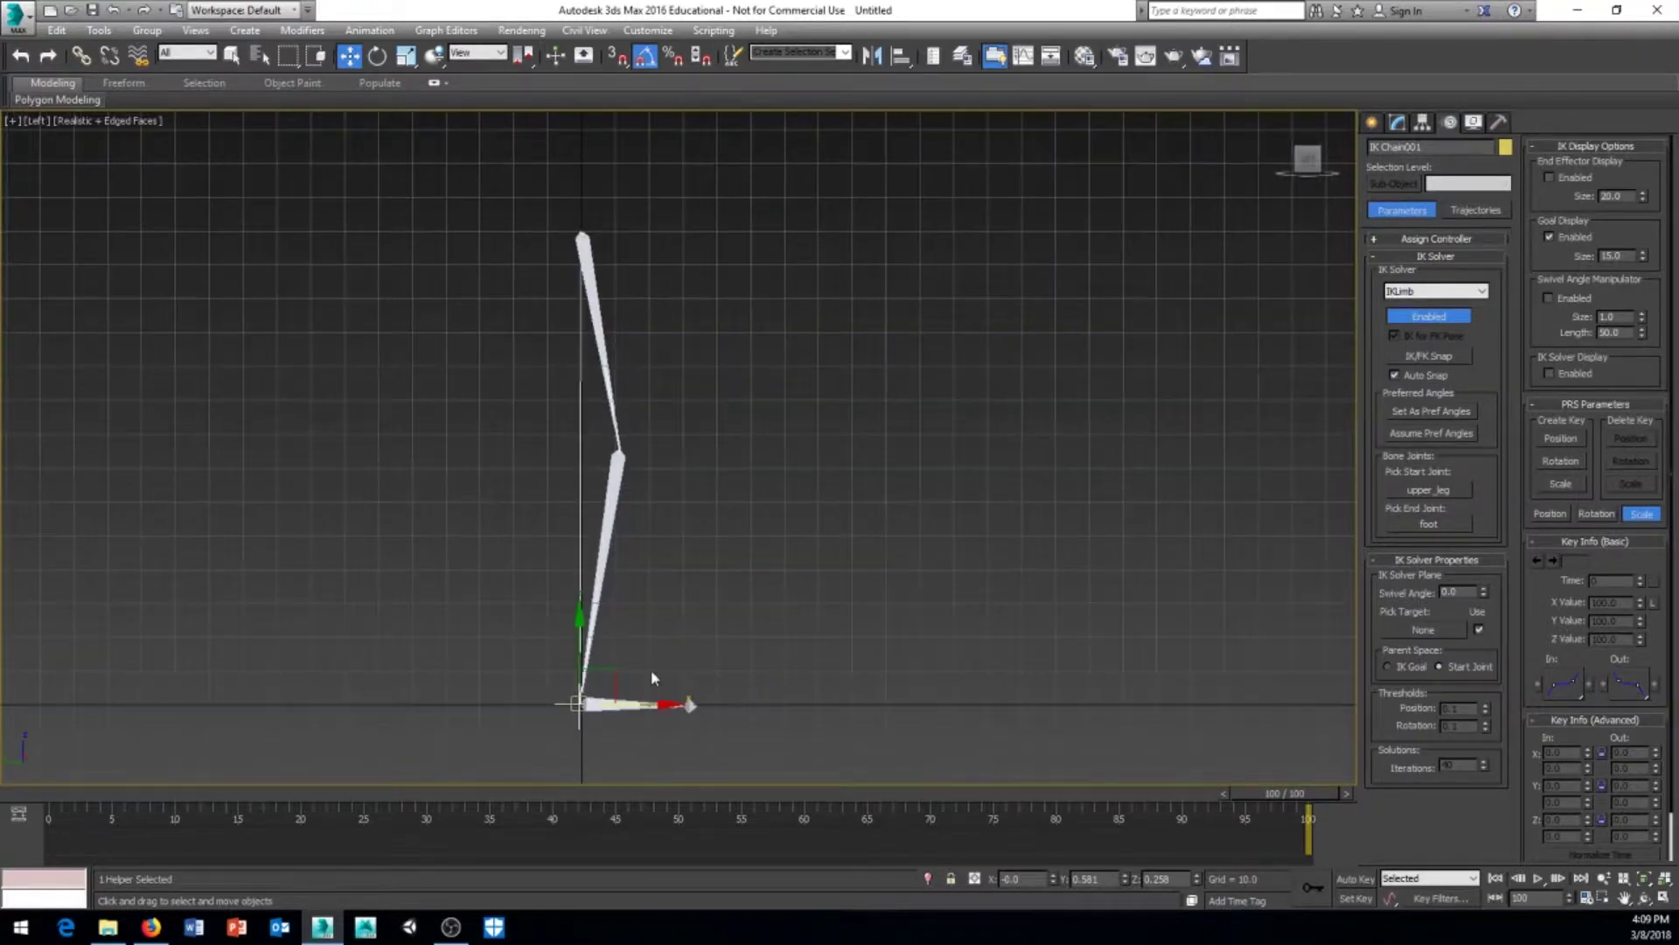
left_click_drag(610, 670, 714, 465)
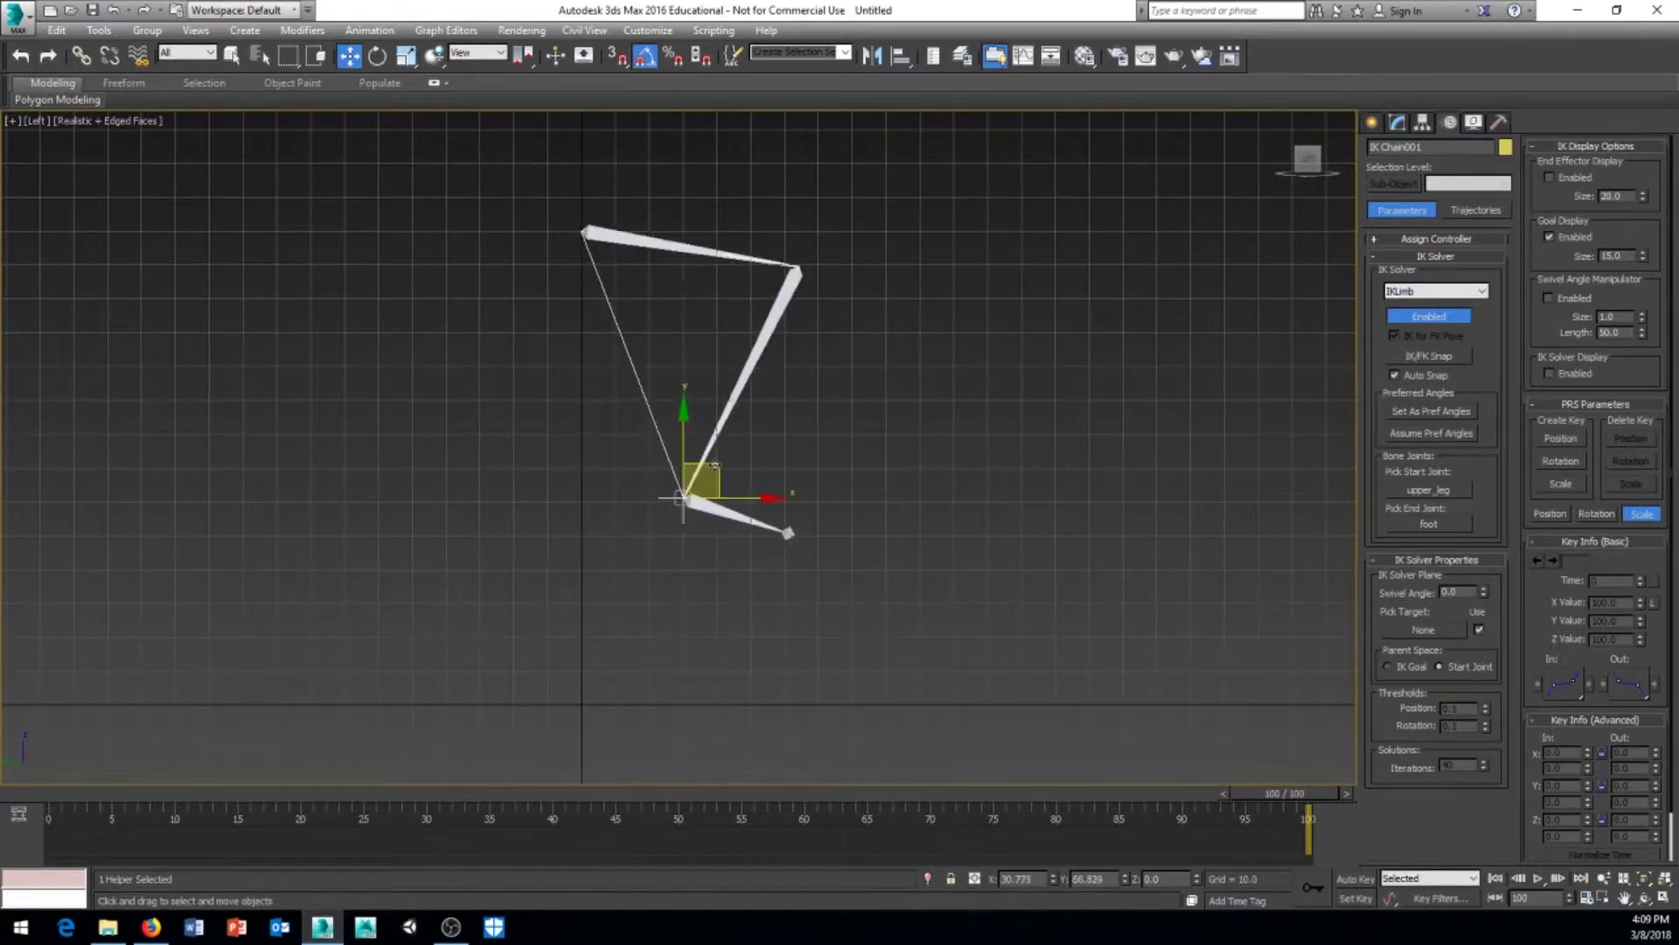
key("ctrl+z")
middle_click_drag(746, 679, 762, 637)
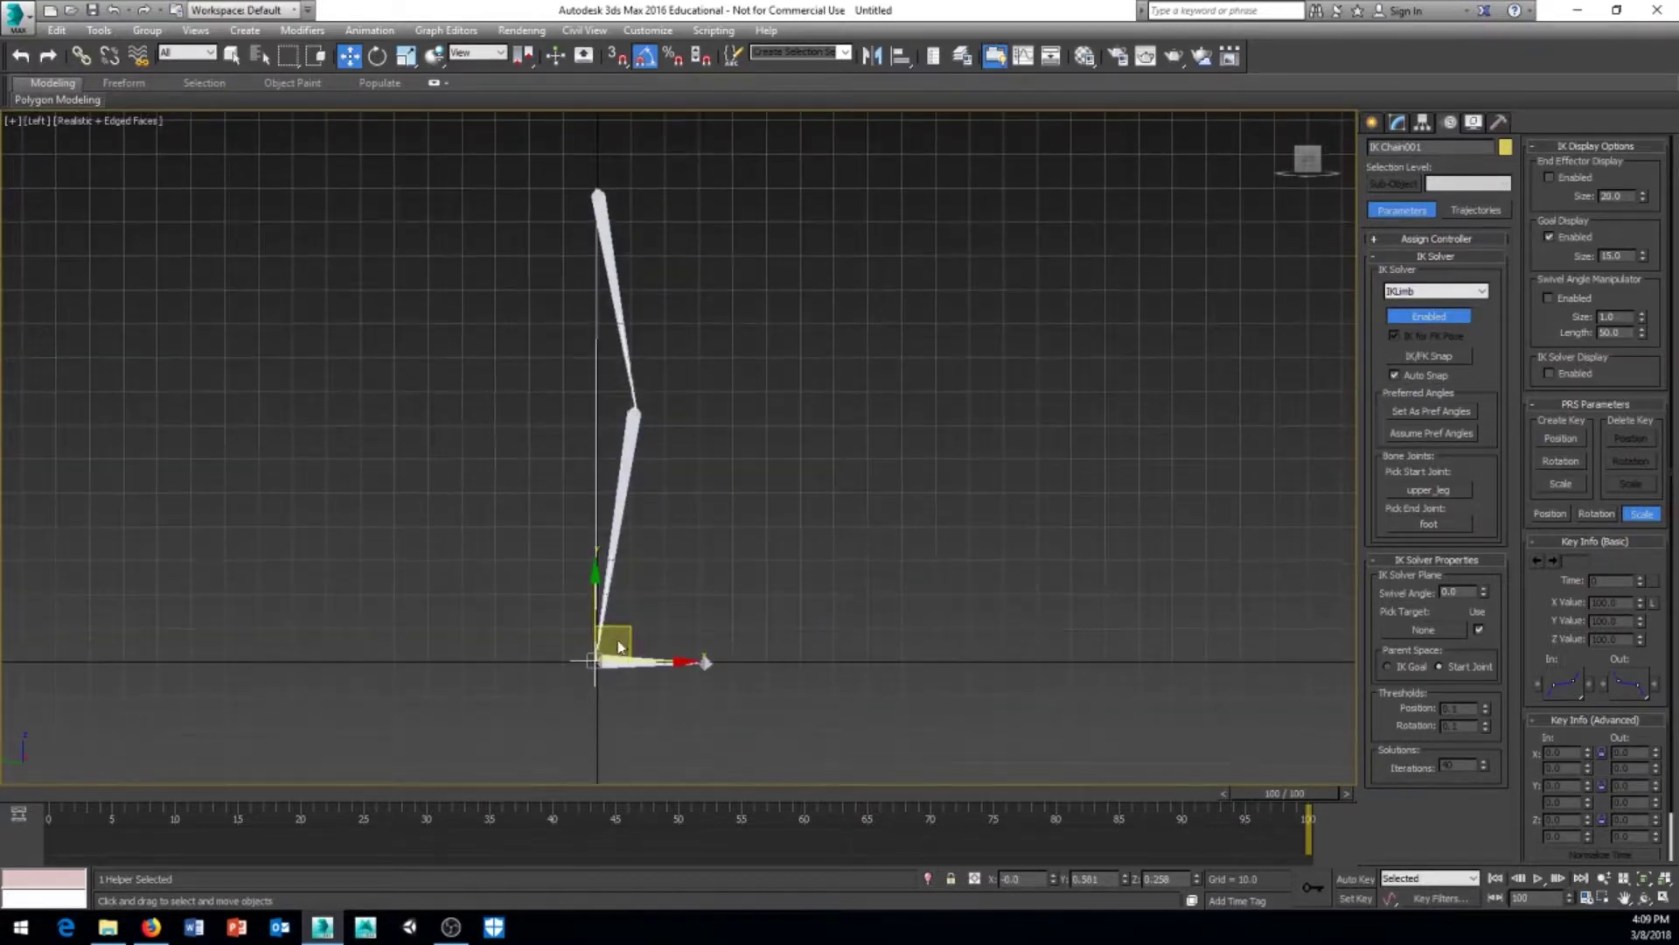
left_click_drag(627, 624, 850, 494)
key("ctrl+z")
middle_click_drag(638, 631, 639, 610)
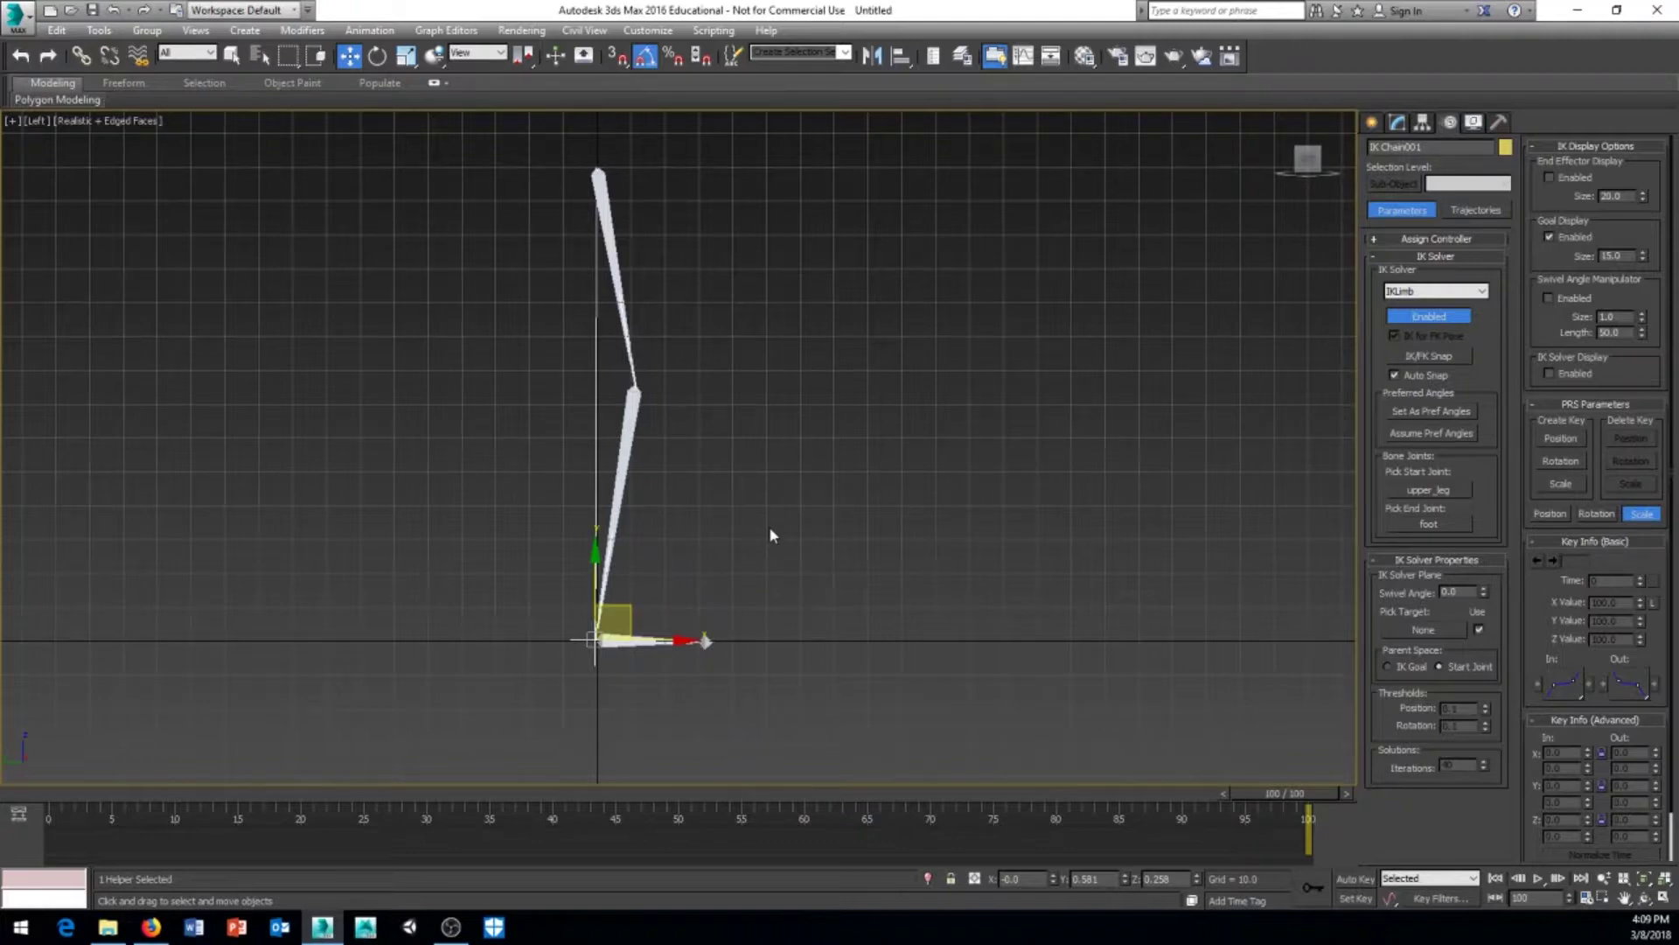
Switch to the Perspective view and start a Rectangle spline with the foot seen from the front
key("p")
middle_click_drag(769, 532, 822, 637, "alt")
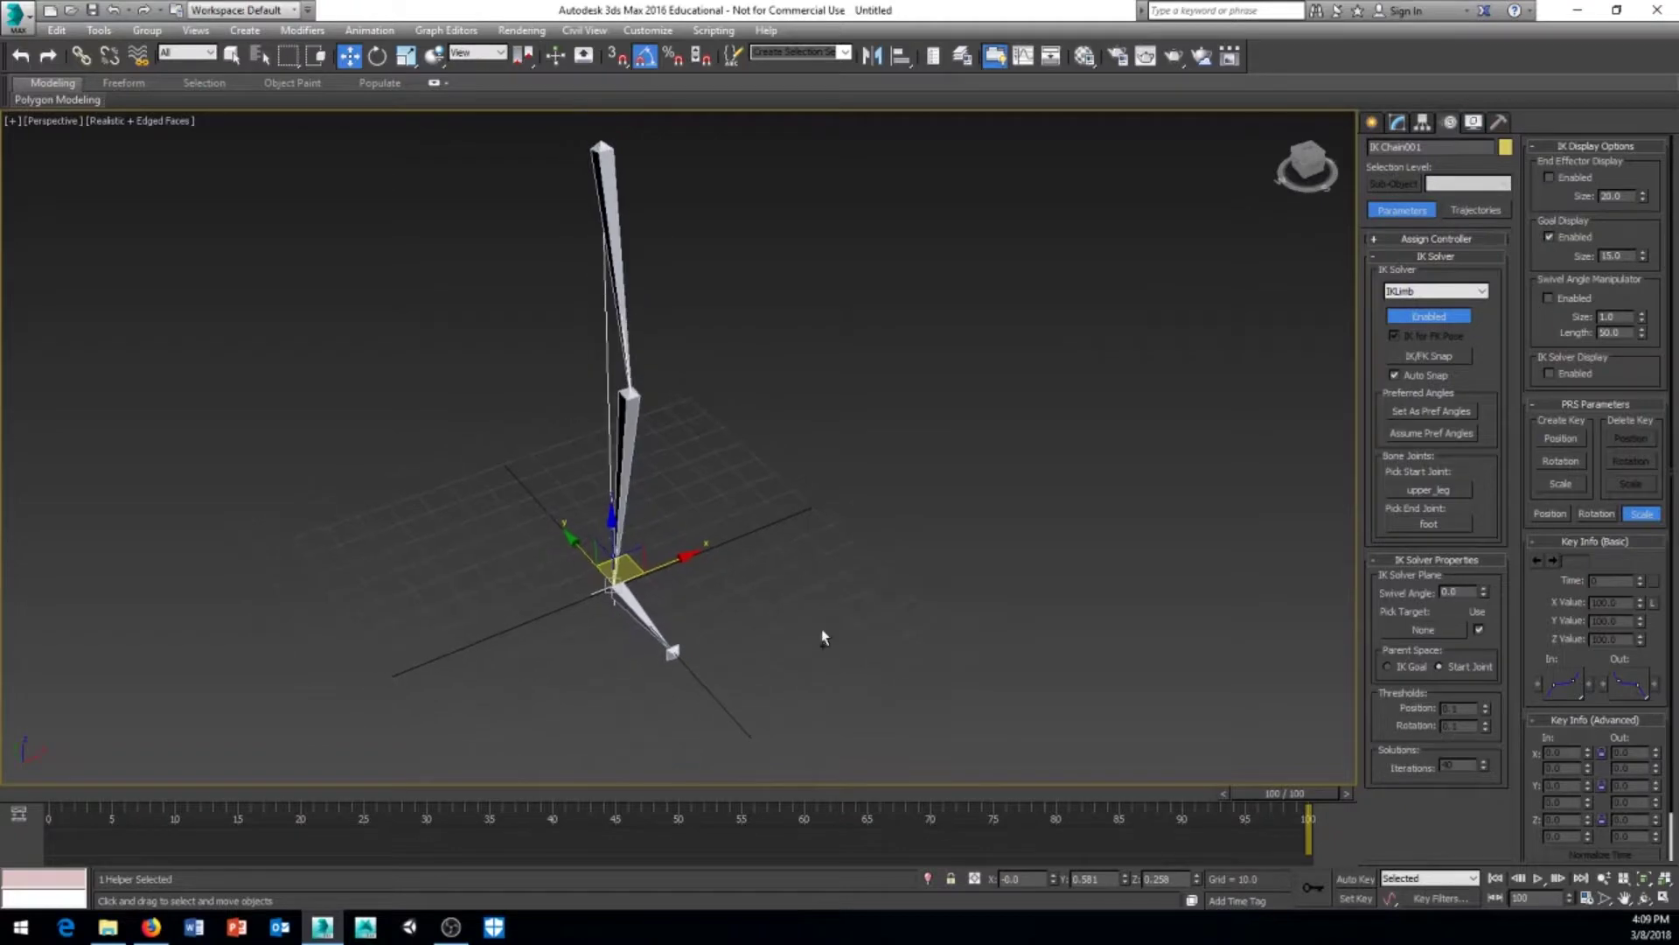
left_click(1372, 124)
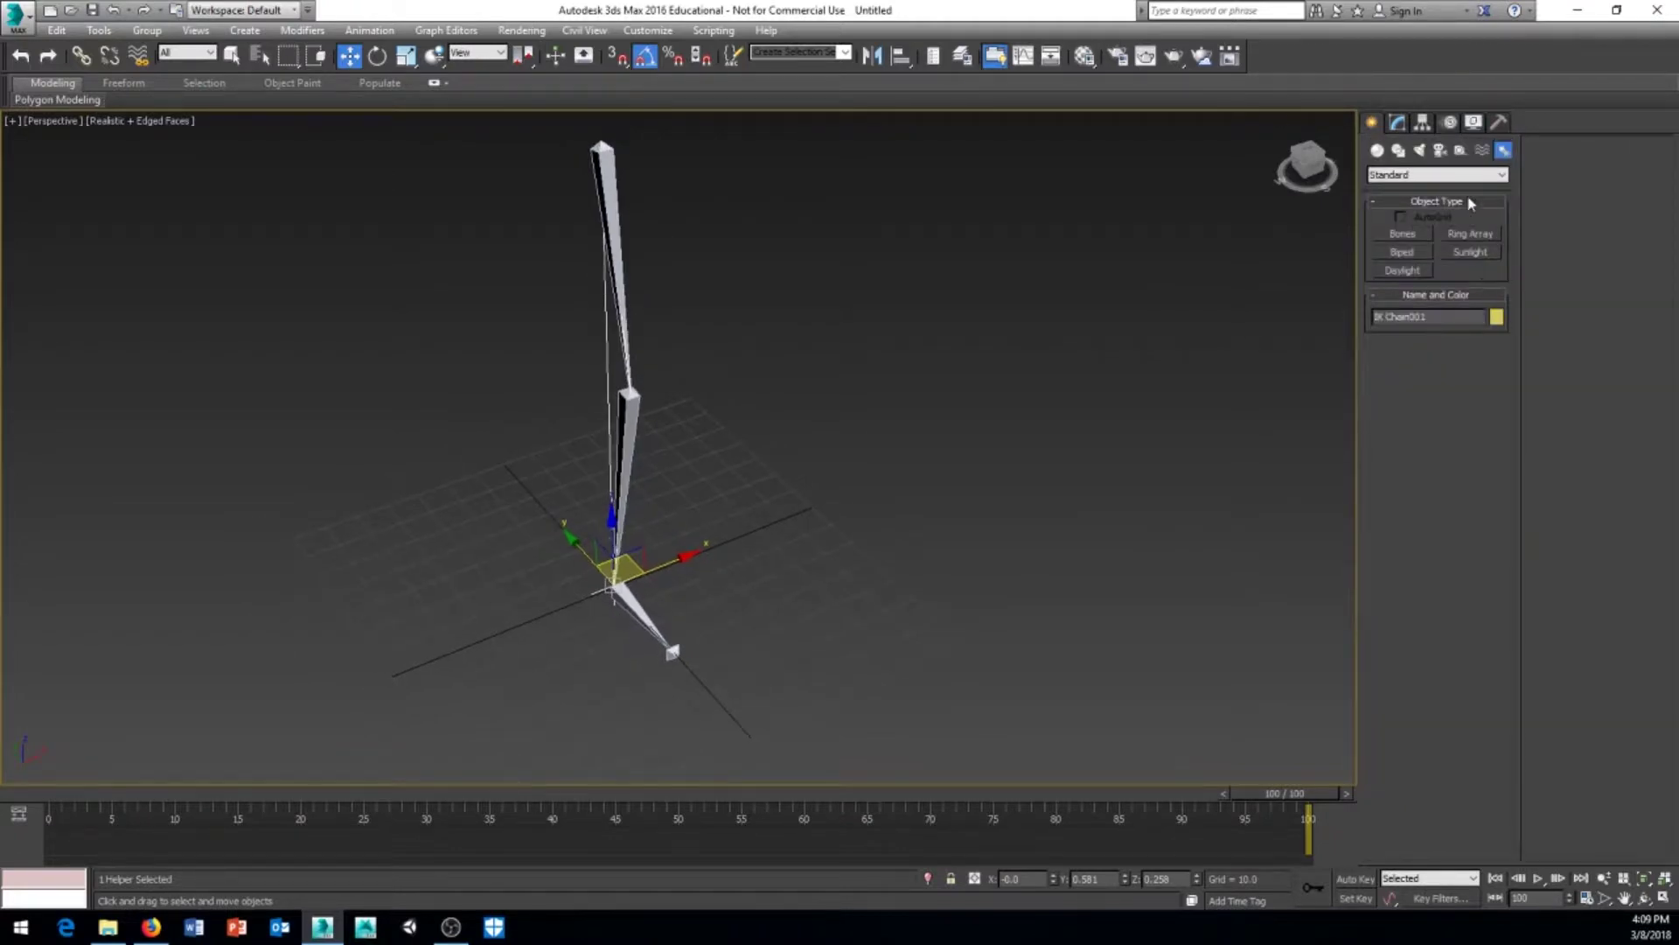
left_click(1397, 151)
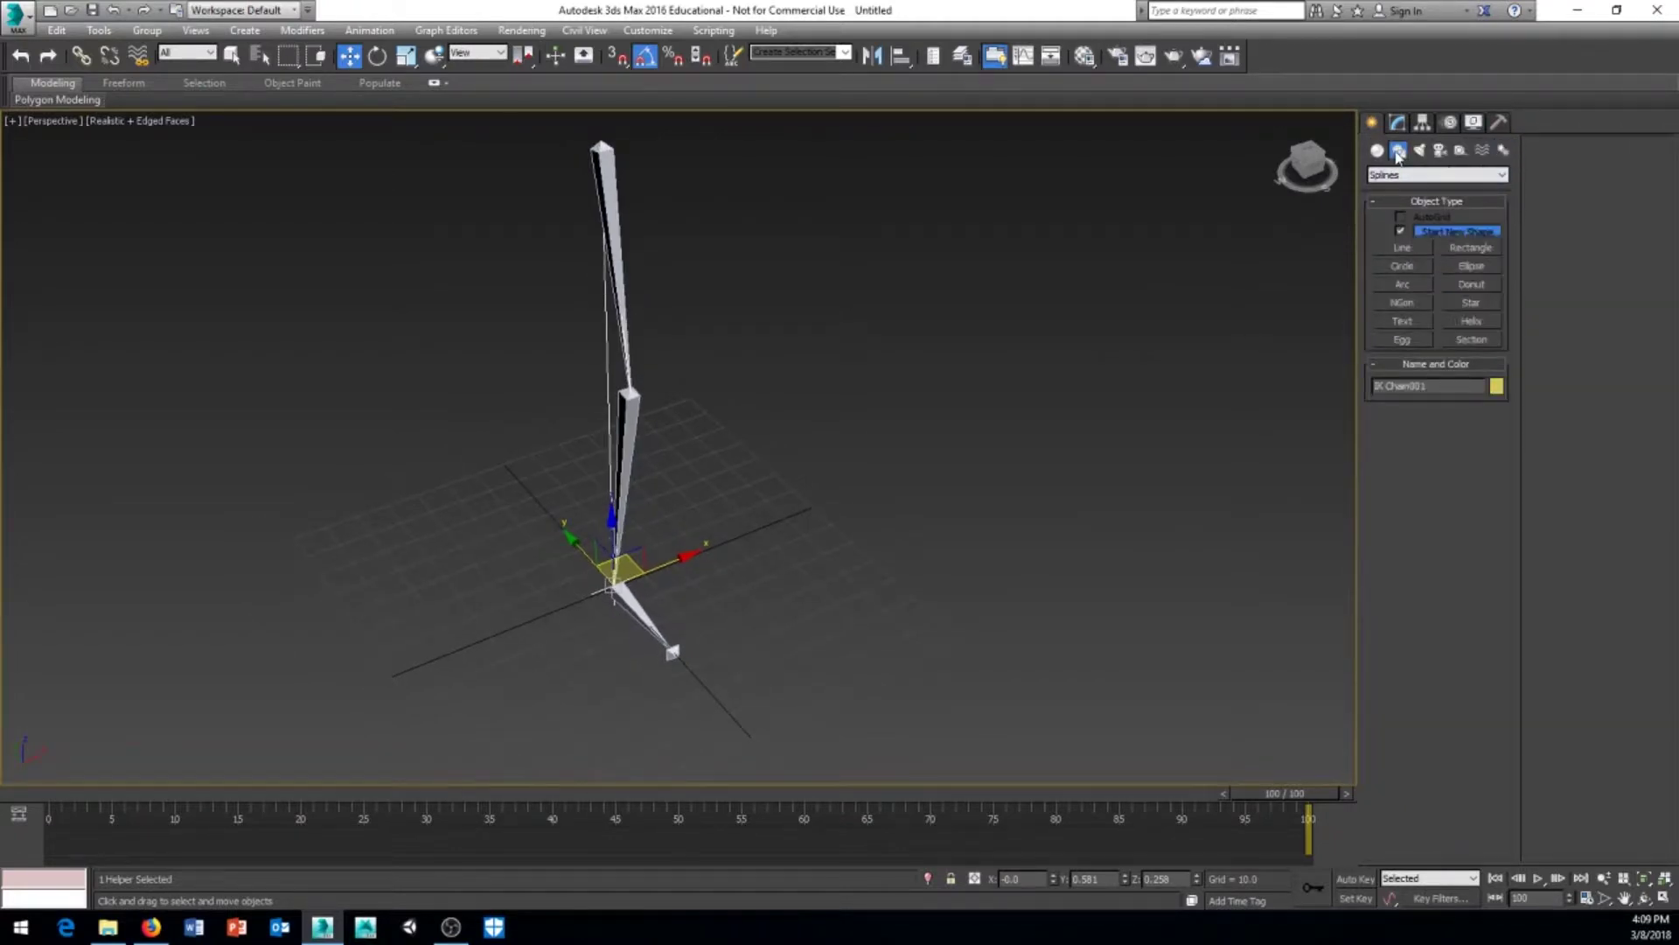
left_click(1470, 248)
middle_click_drag(760, 551, 644, 514, "alt")
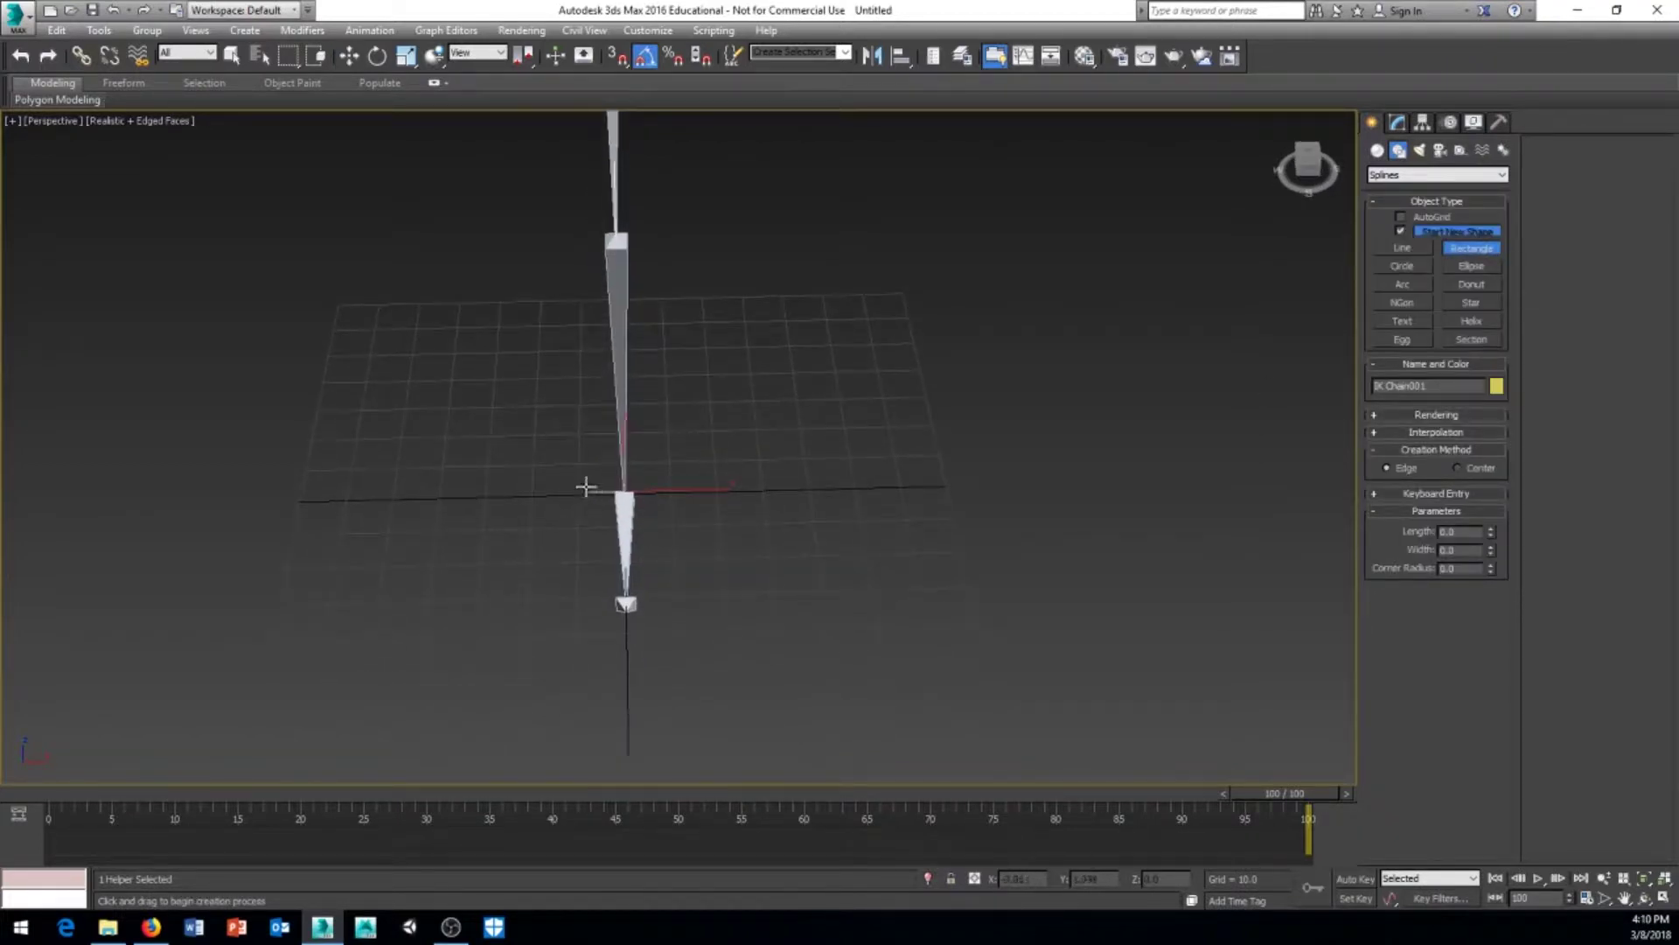
left_click_drag(582, 484, 674, 598)
middle_click_drag(675, 597, 711, 563, "alt")
key("ctrl+z")
Draw a rectangle spline about 41.5 by 16.7 units around the foot and display it in the viewport with a thickness of 1.65
left_click_drag(545, 497, 615, 637)
middle_click_drag(669, 650, 731, 630, "alt")
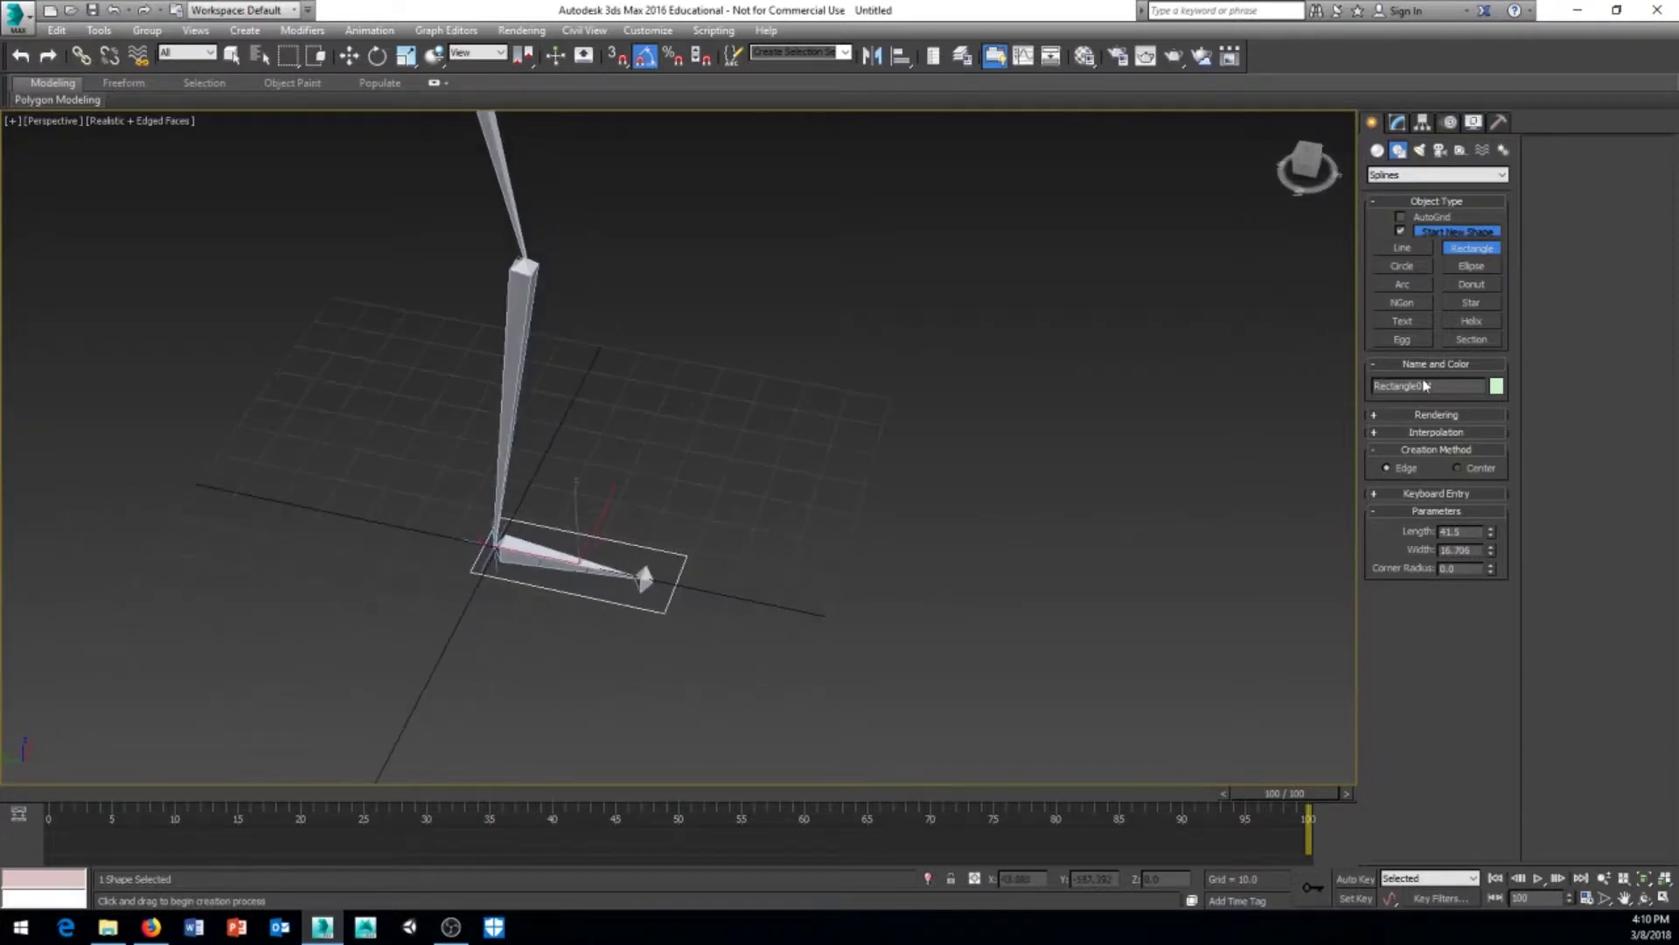
left_click(1381, 417)
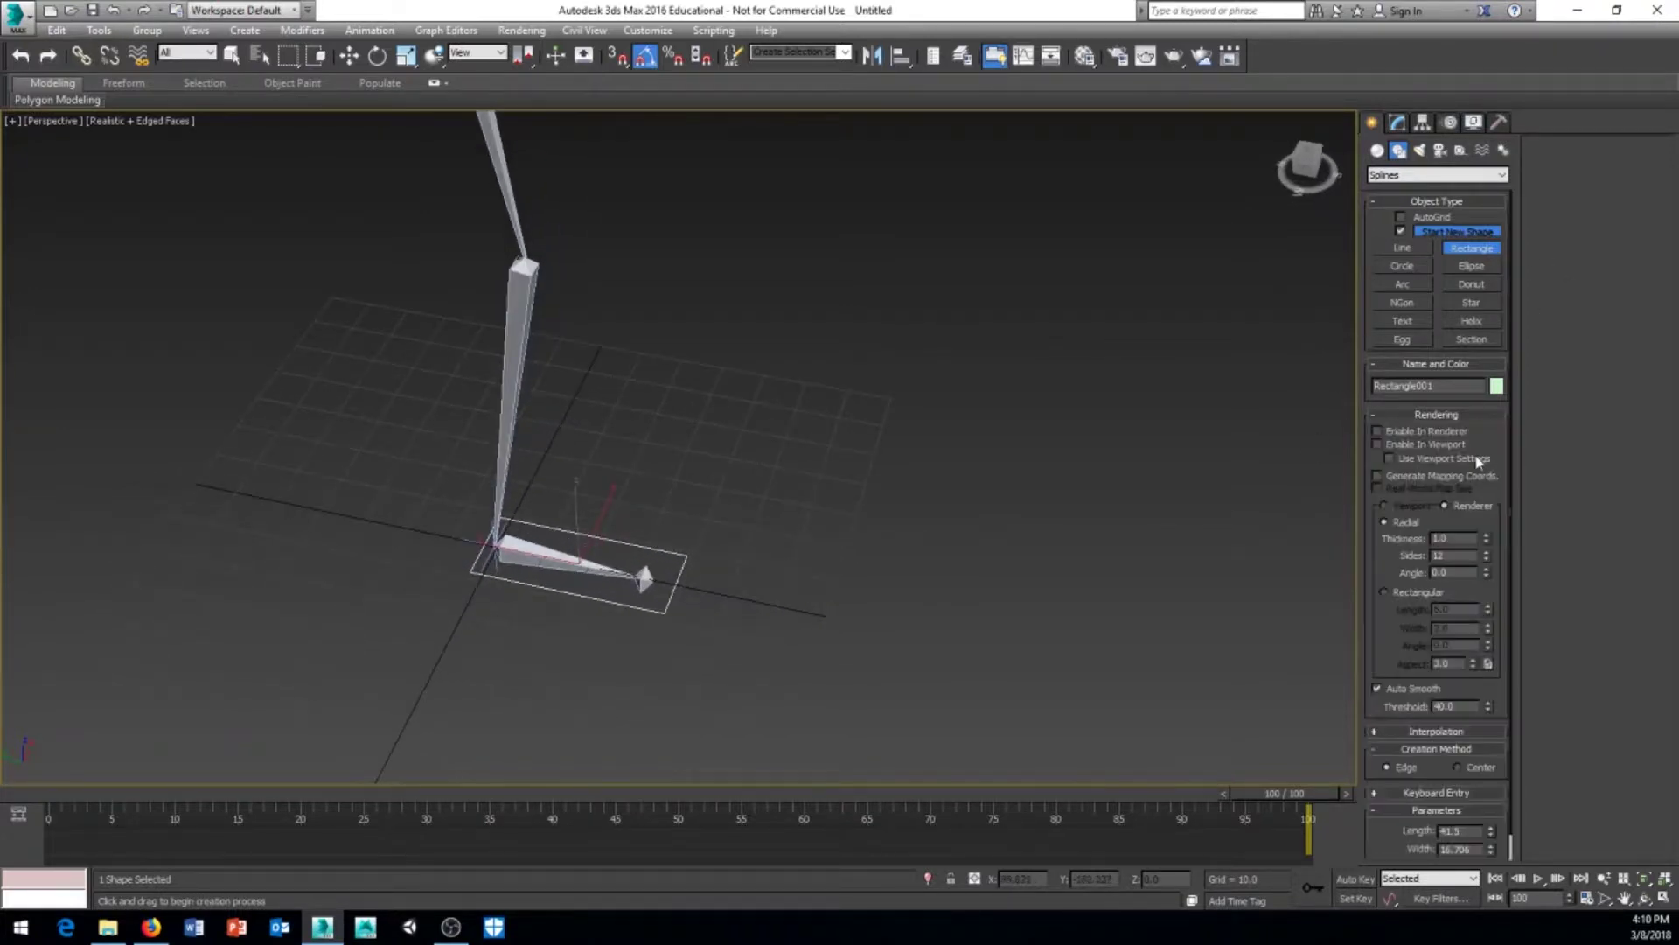
left_click(1376, 444)
scroll(686, 630, "up", 5)
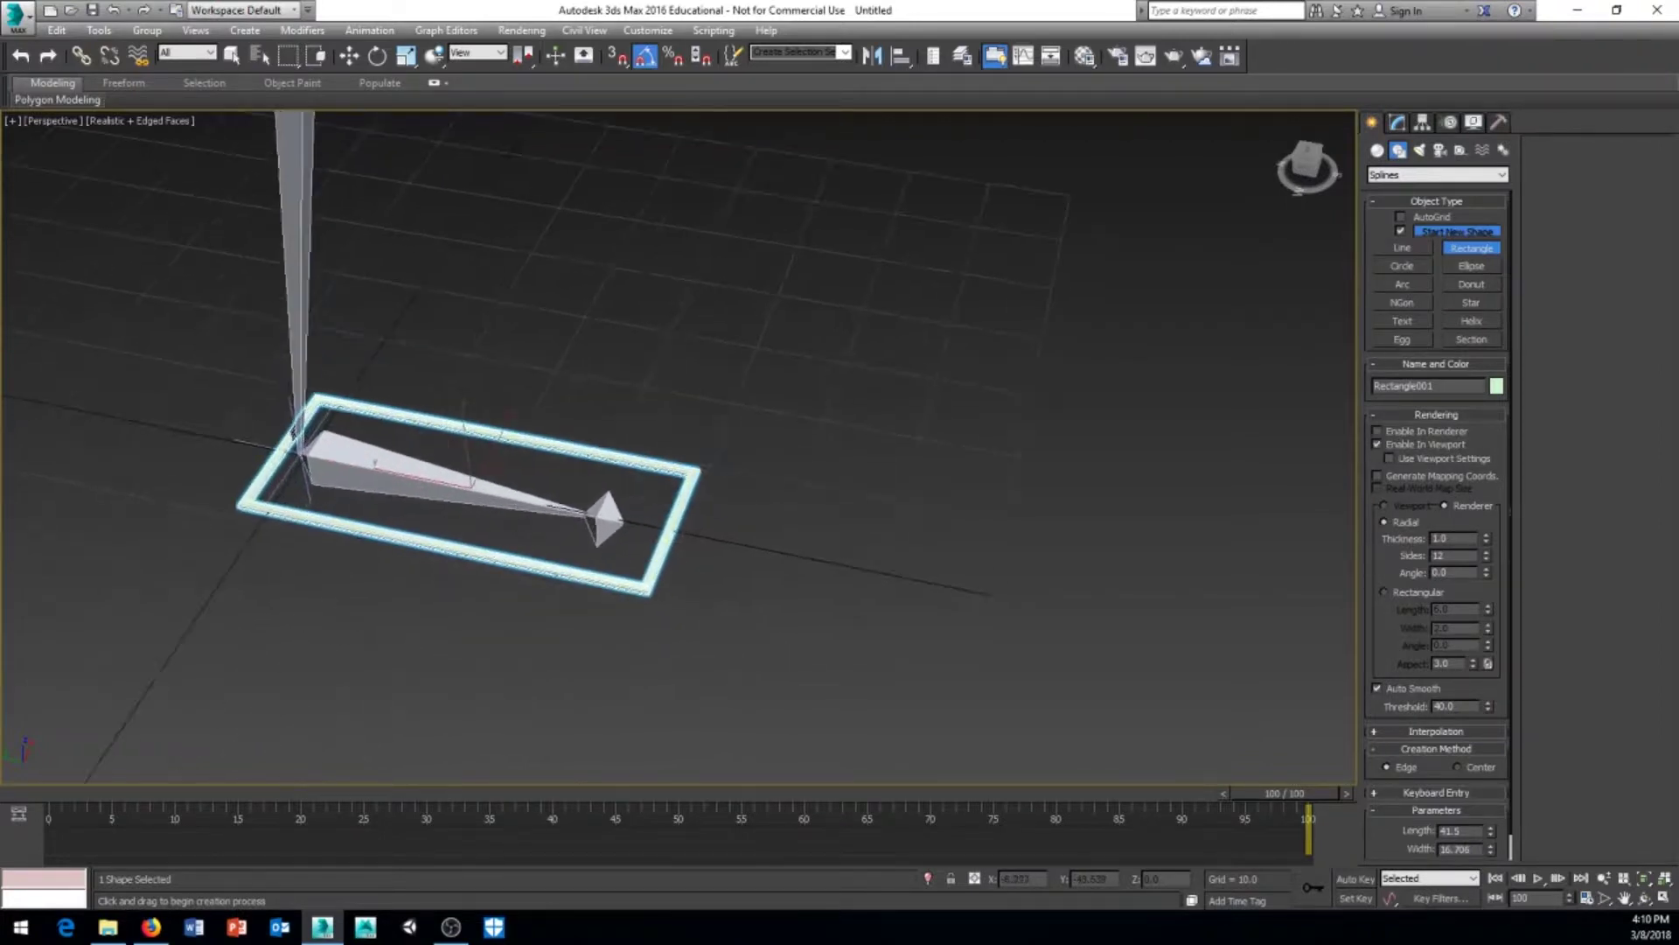
left_click_drag(1487, 542, 1486, 520)
middle_click_drag(683, 567, 693, 624, "alt")
scroll(763, 551, "down", 3)
scroll(774, 544, "up", 1)
Rename the rectangle around the foot as master_foot_control
left_click(1398, 122)
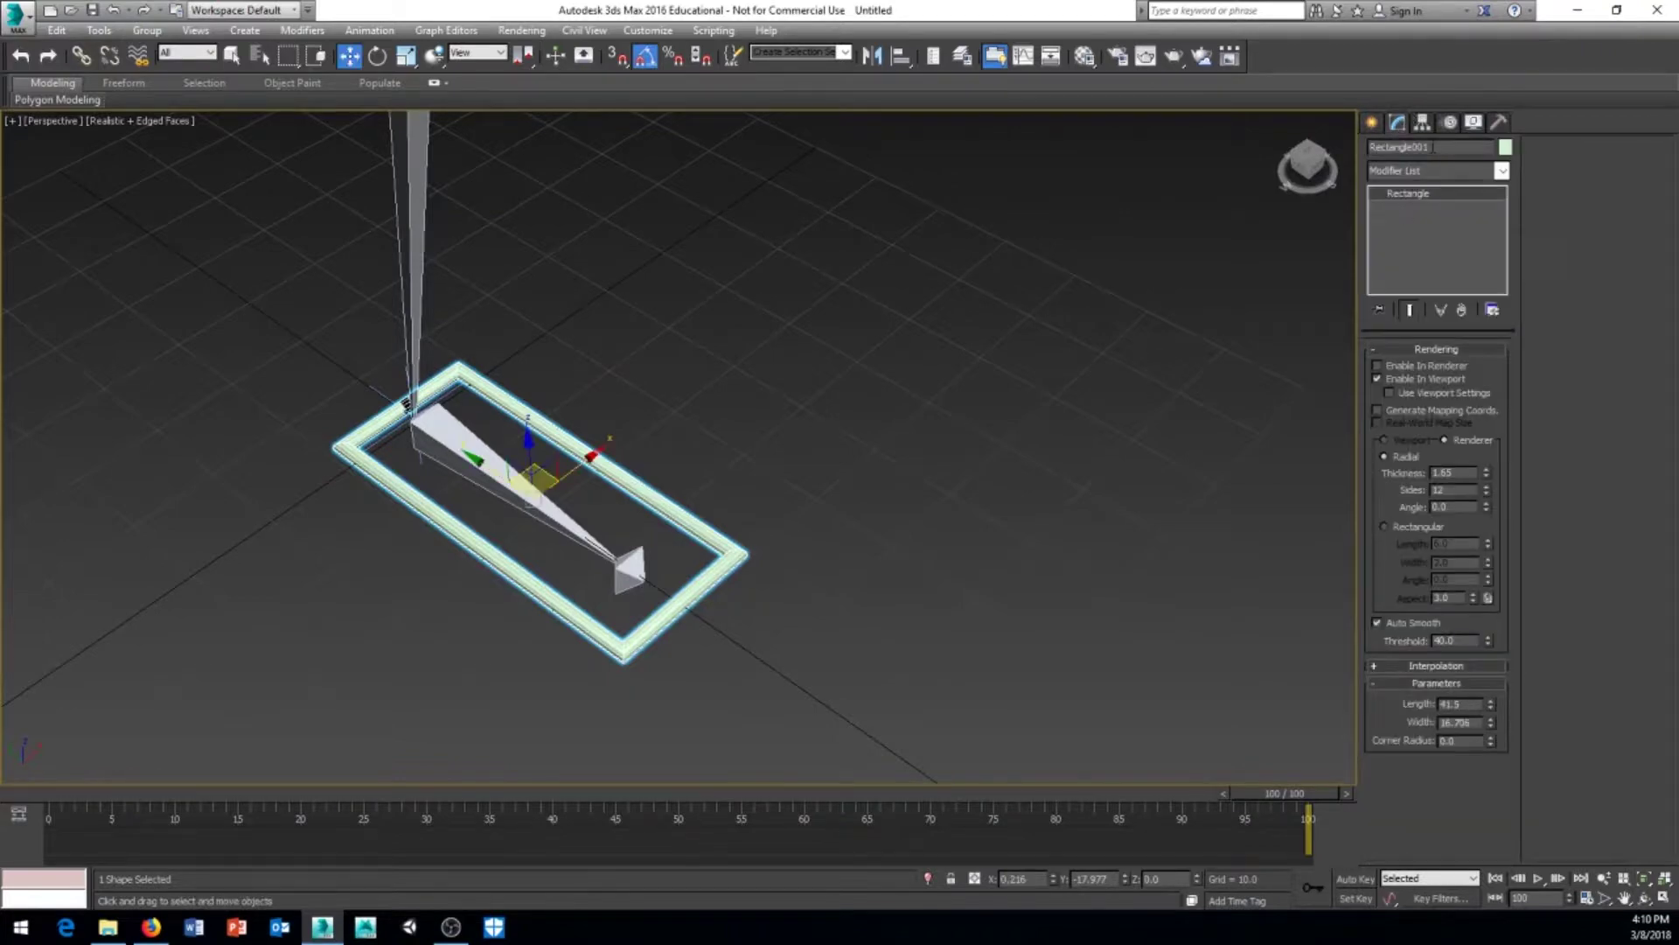
left_click_drag(1434, 146, 1295, 154)
type("Rail")
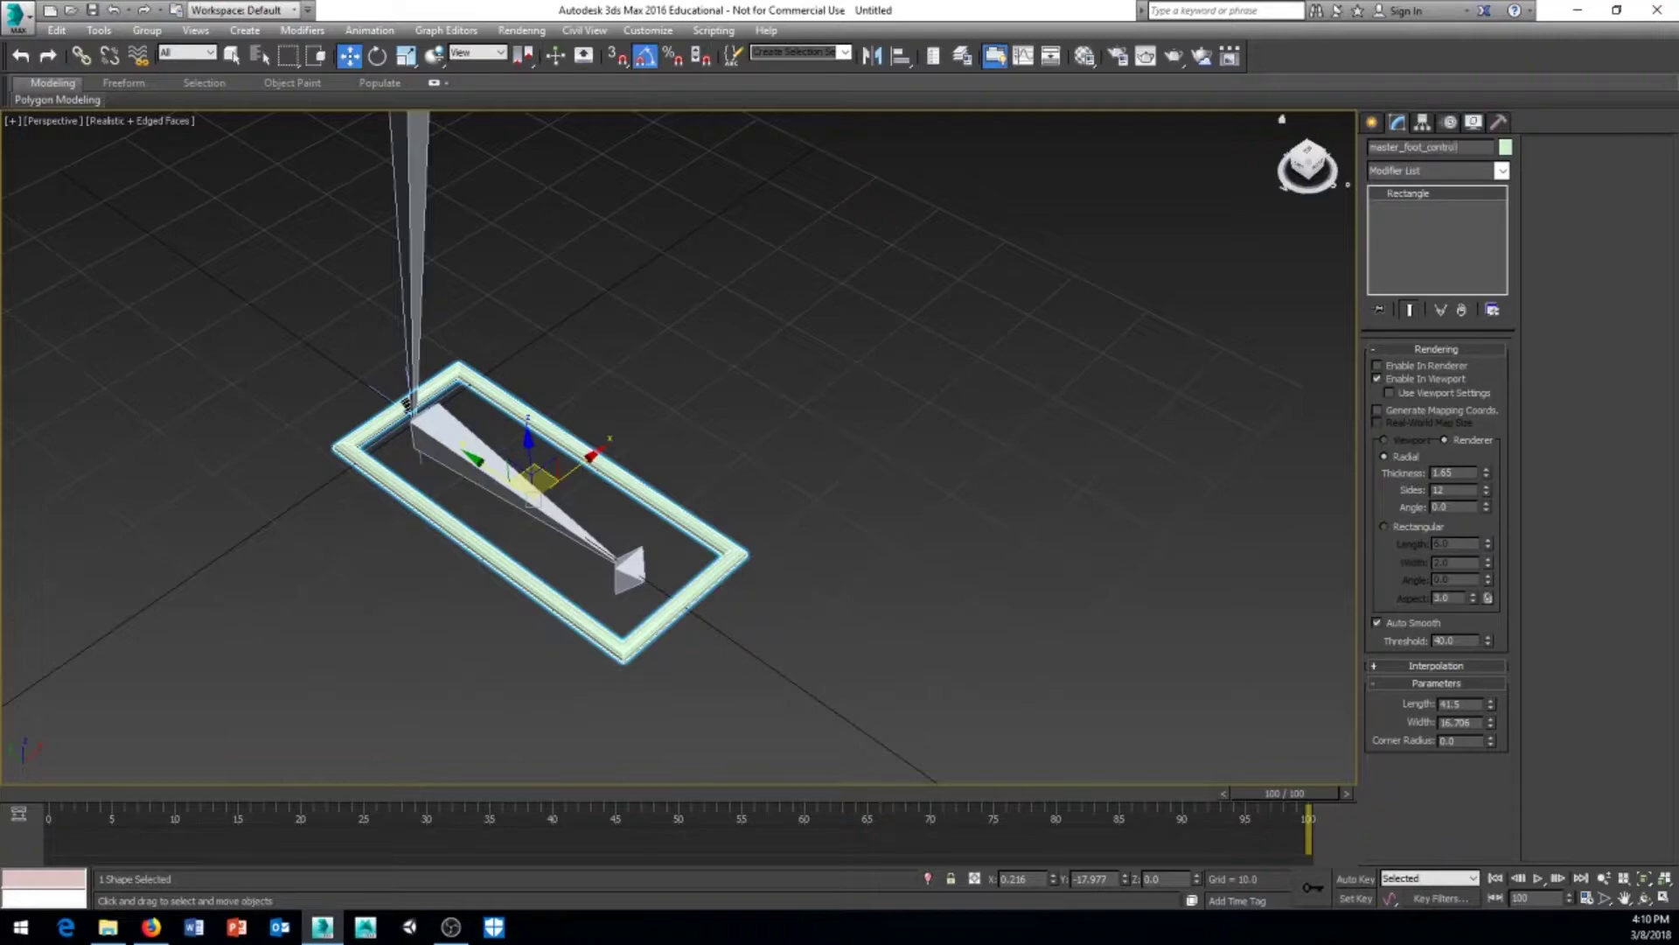
middle_click_drag(1067, 349, 816, 453, "alt")
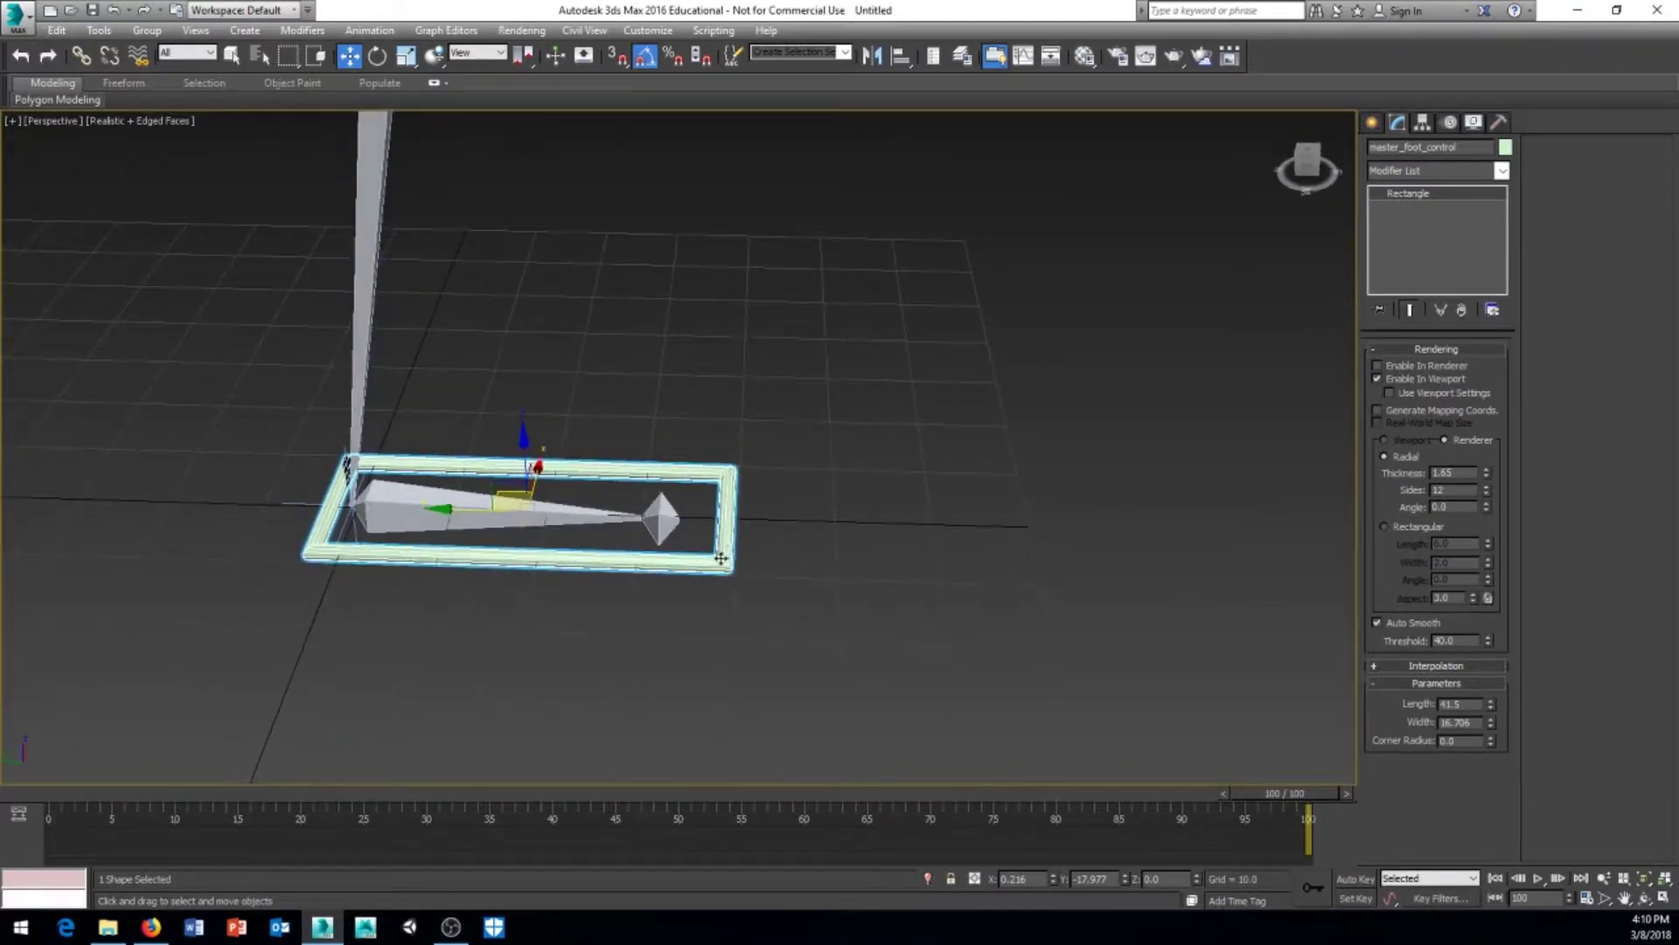
middle_click_drag(526, 576, 528, 543, "alt")
scroll(525, 543, "down", 2)
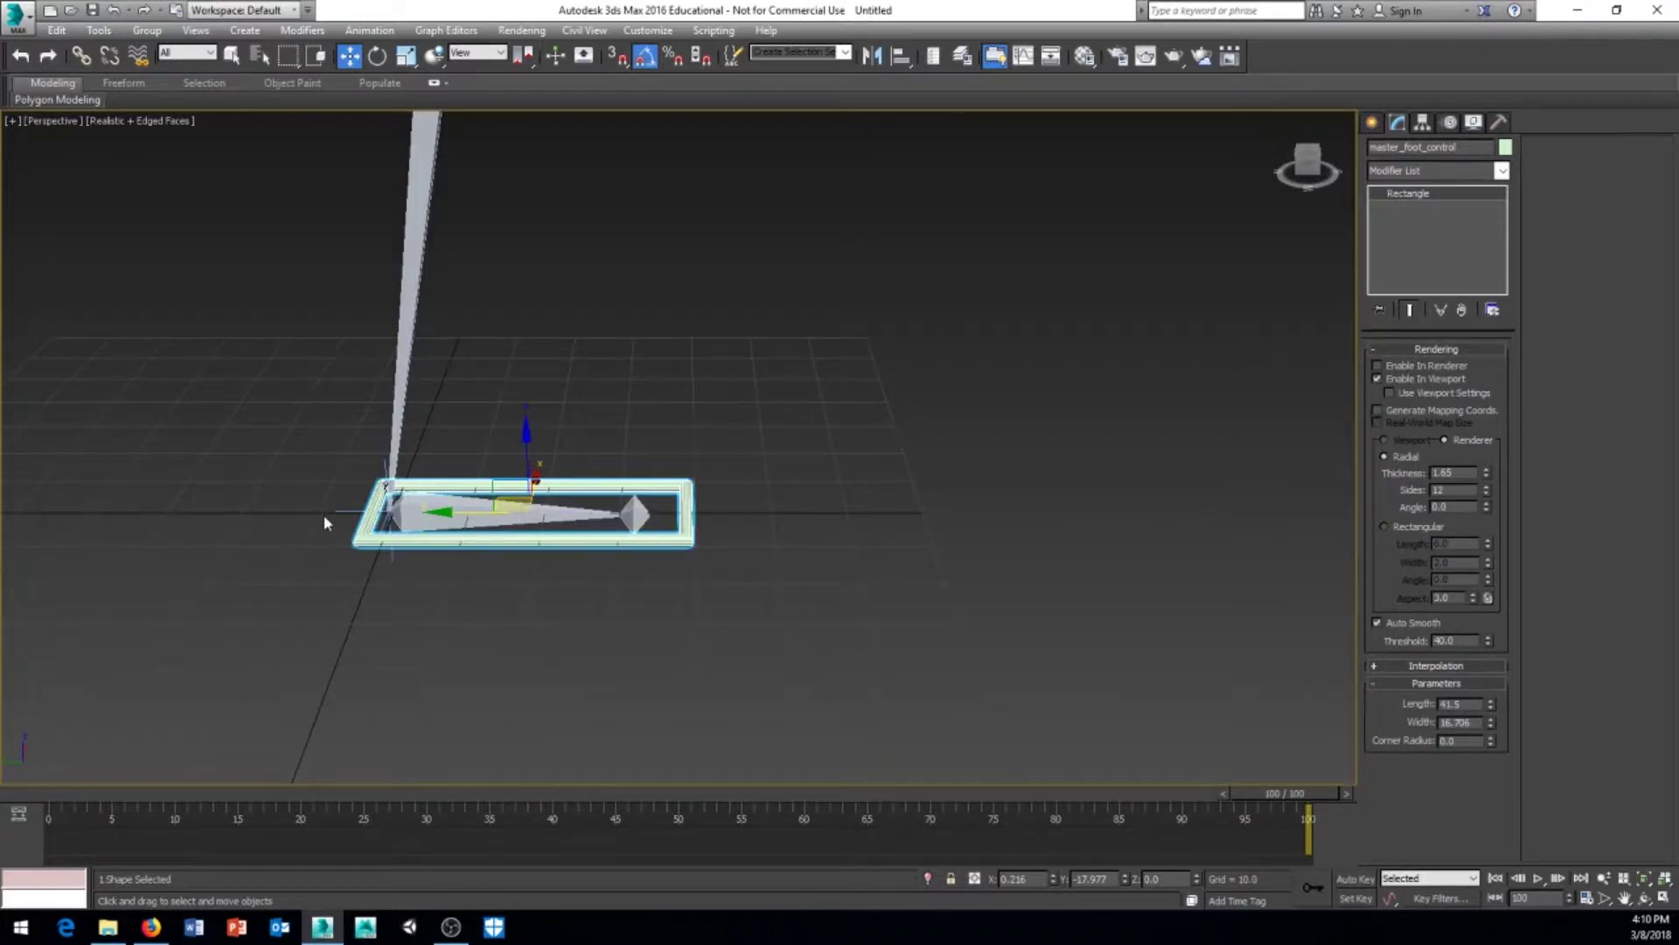
middle_click_drag(665, 384, 645, 448, "alt")
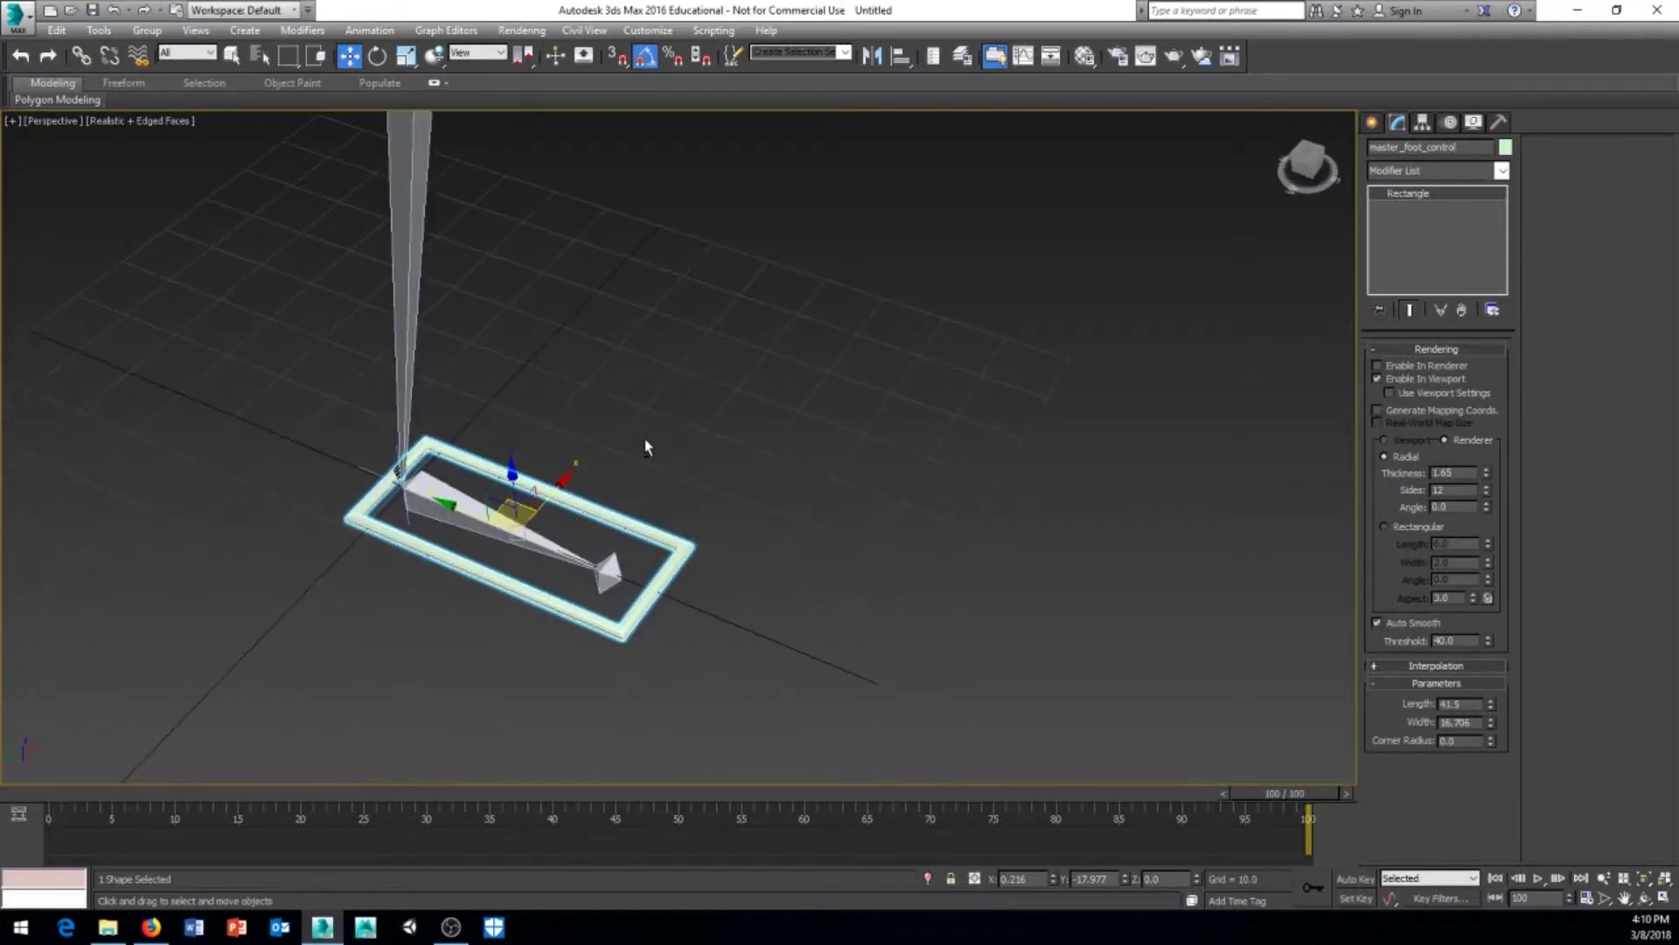
scroll(616, 511, "up", 3)
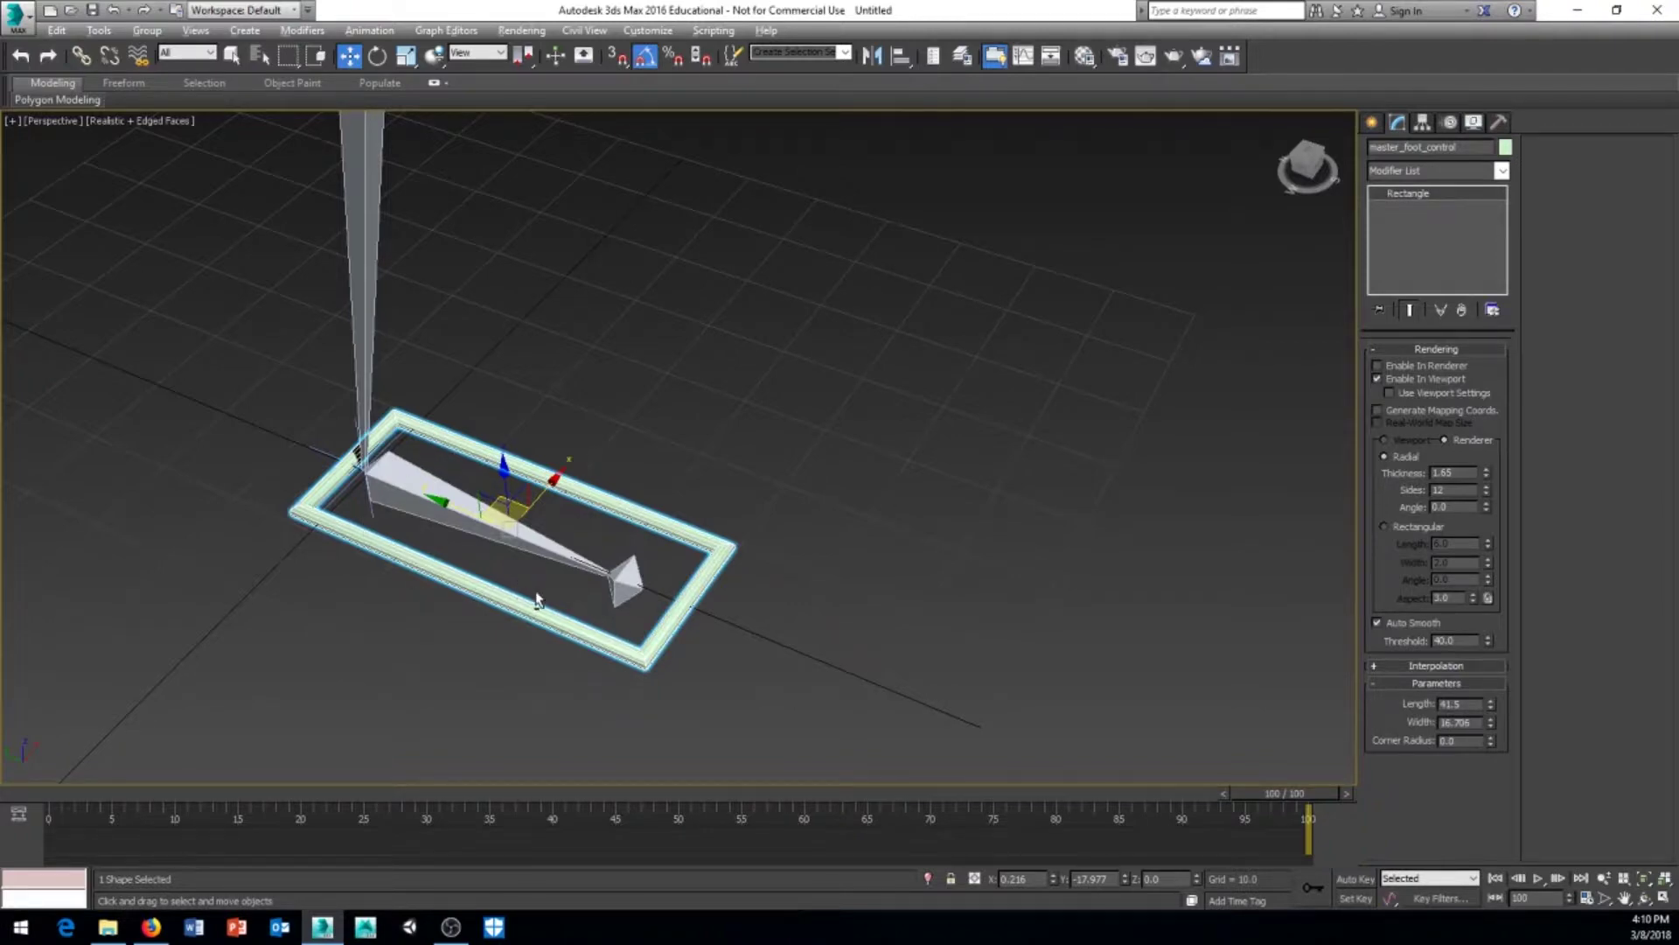
Draw a Rectangle spline about 29 by 8.6 units inside the master foot control, around the foot bone
middle_click_drag(539, 602, 554, 585, "alt")
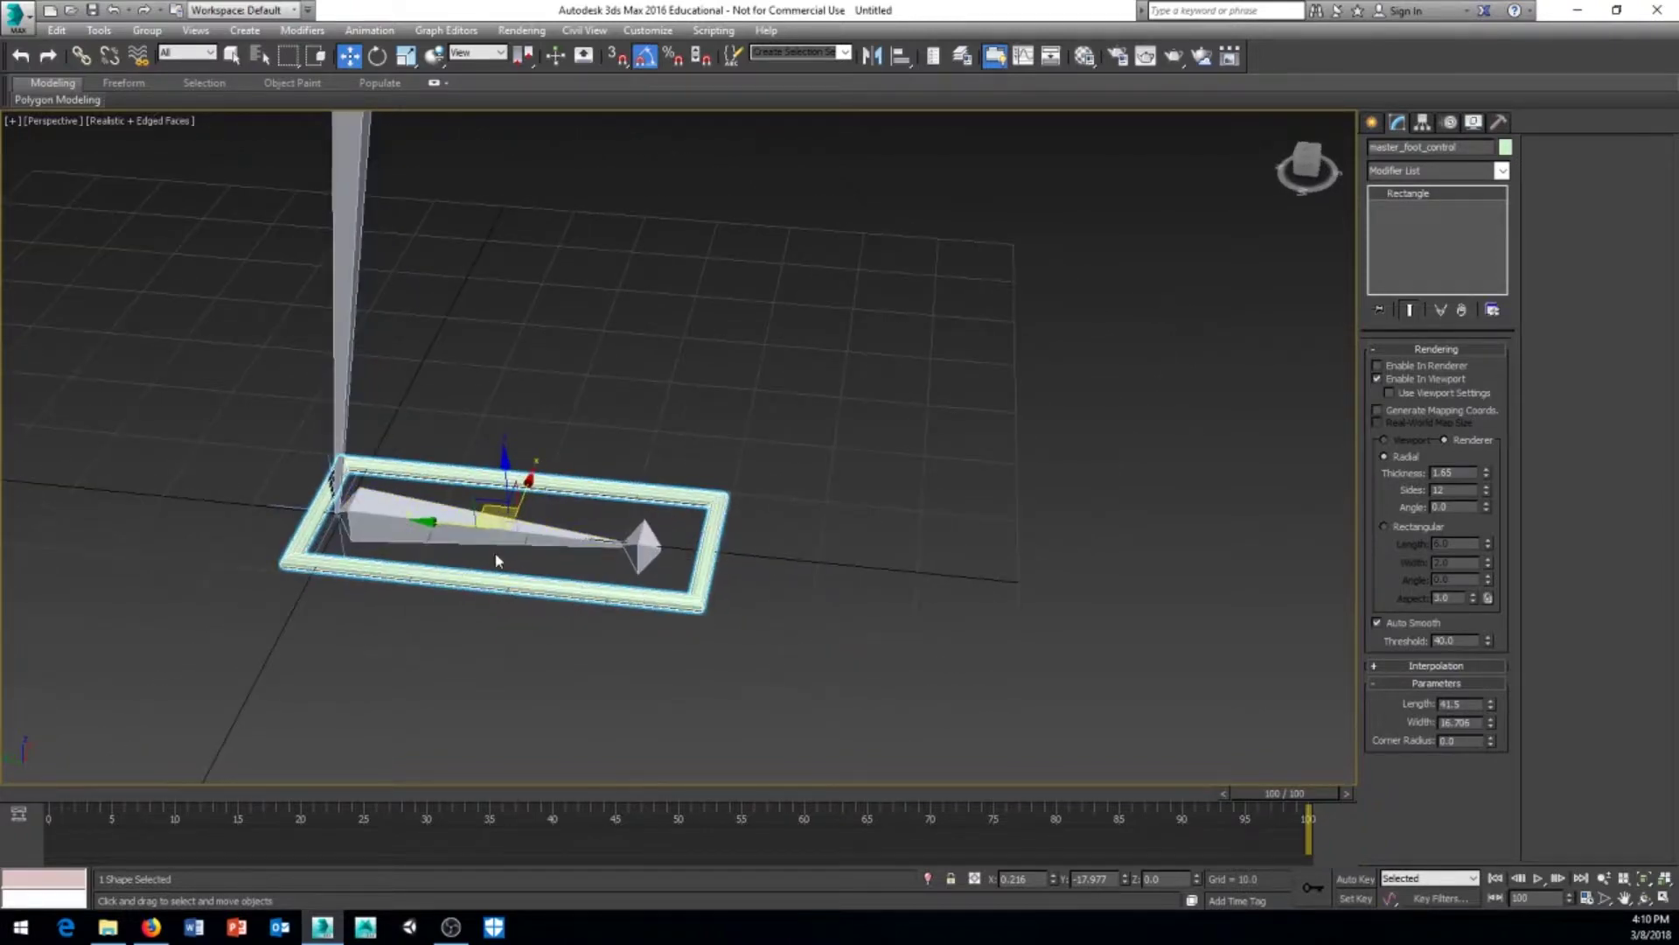
middle_click_drag(596, 561, 517, 591, "alt")
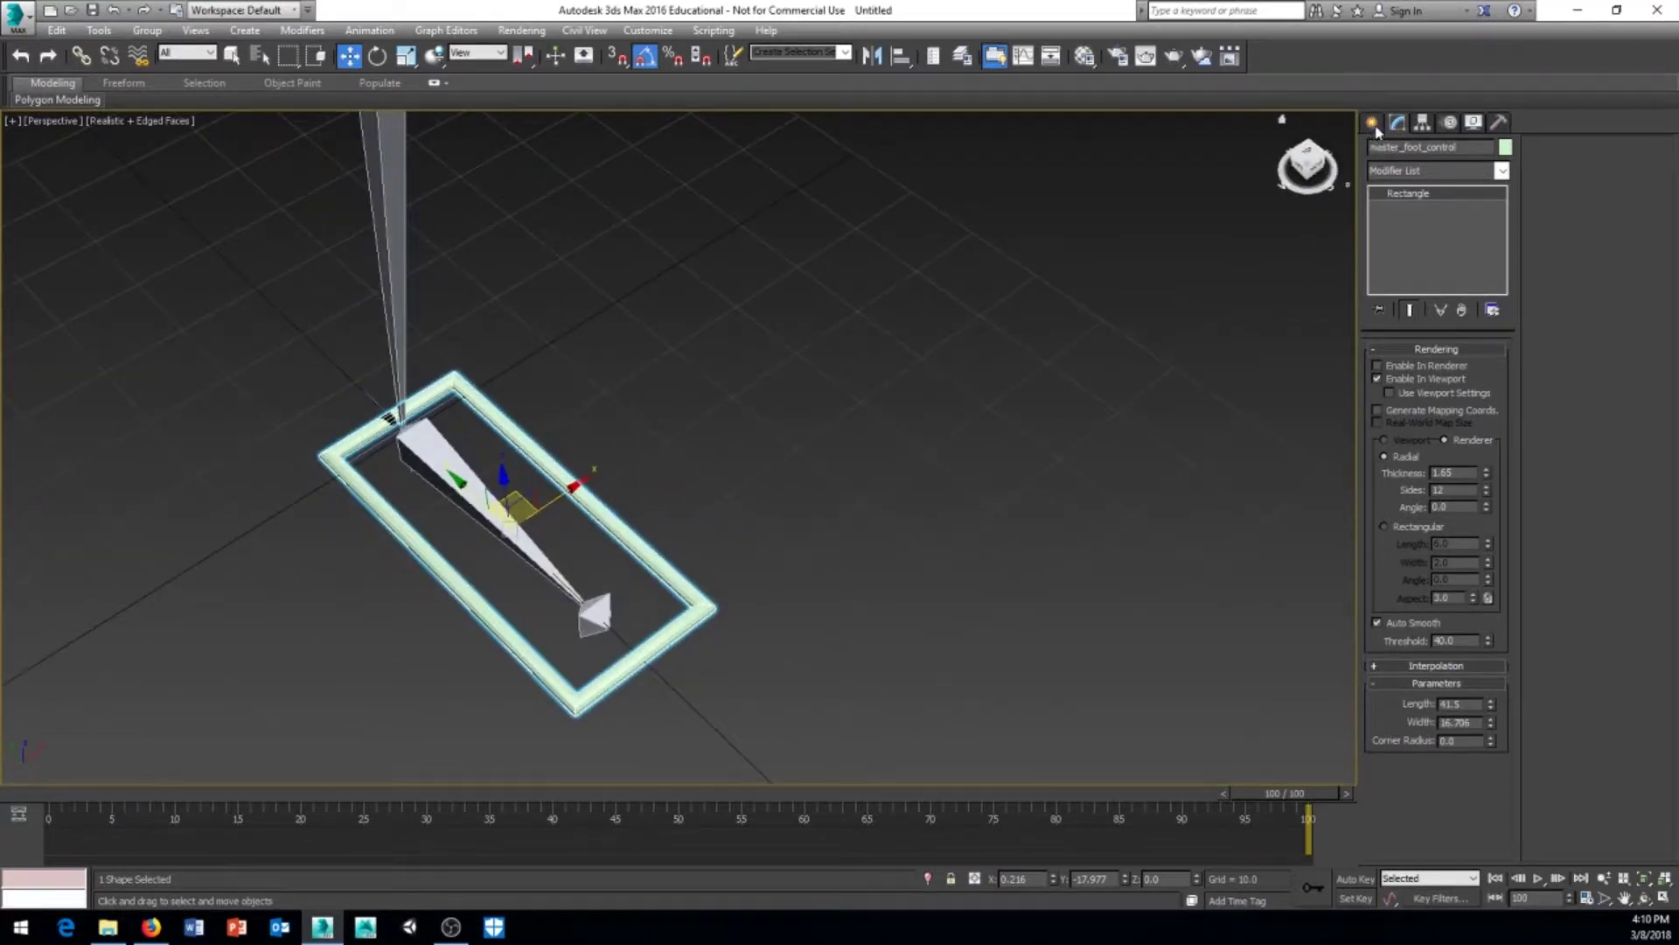
left_click(1372, 123)
left_click(1397, 123)
left_click(1372, 122)
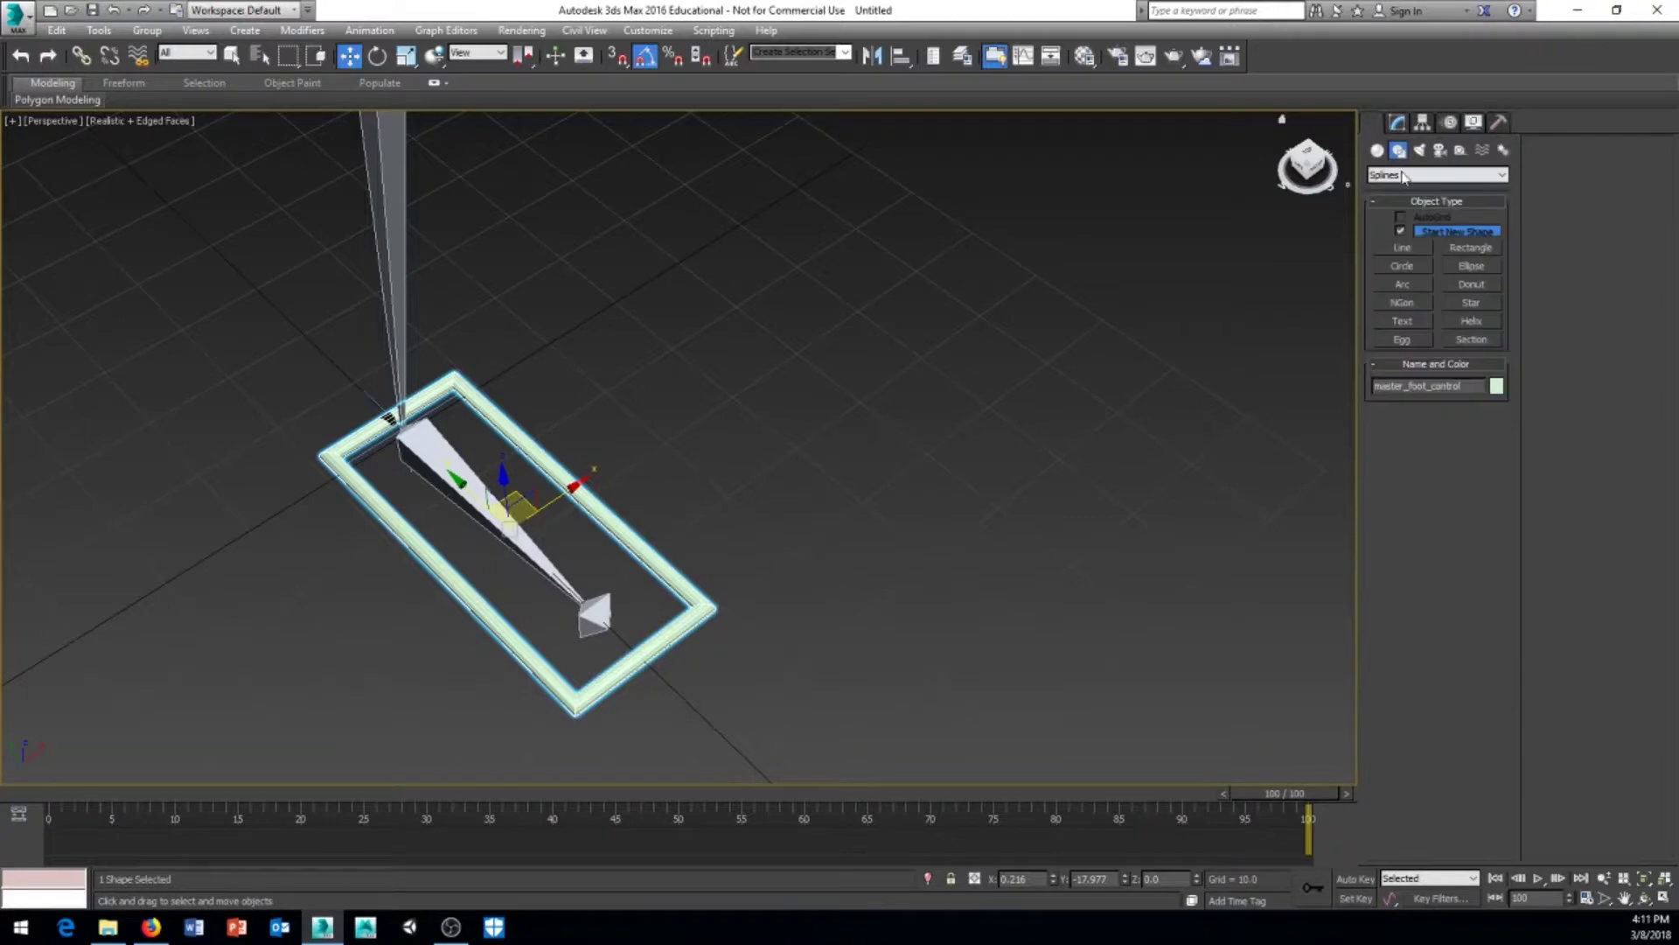
left_click(1478, 251)
middle_click_drag(862, 340, 839, 357, "alt")
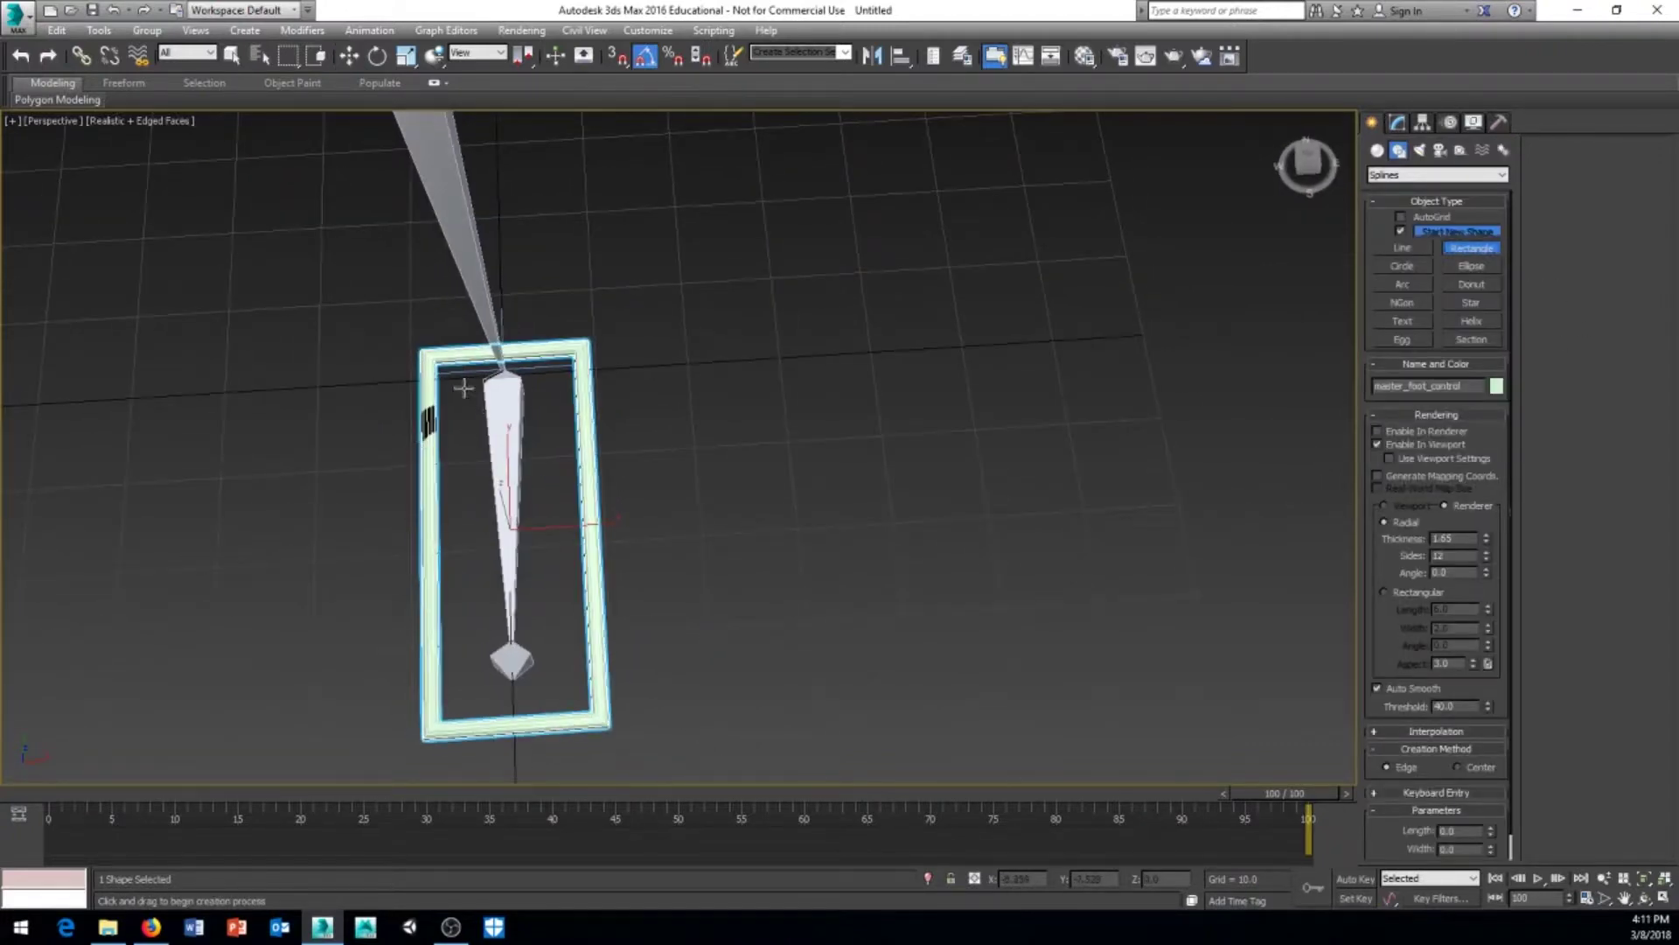
left_click_drag(455, 366, 560, 648)
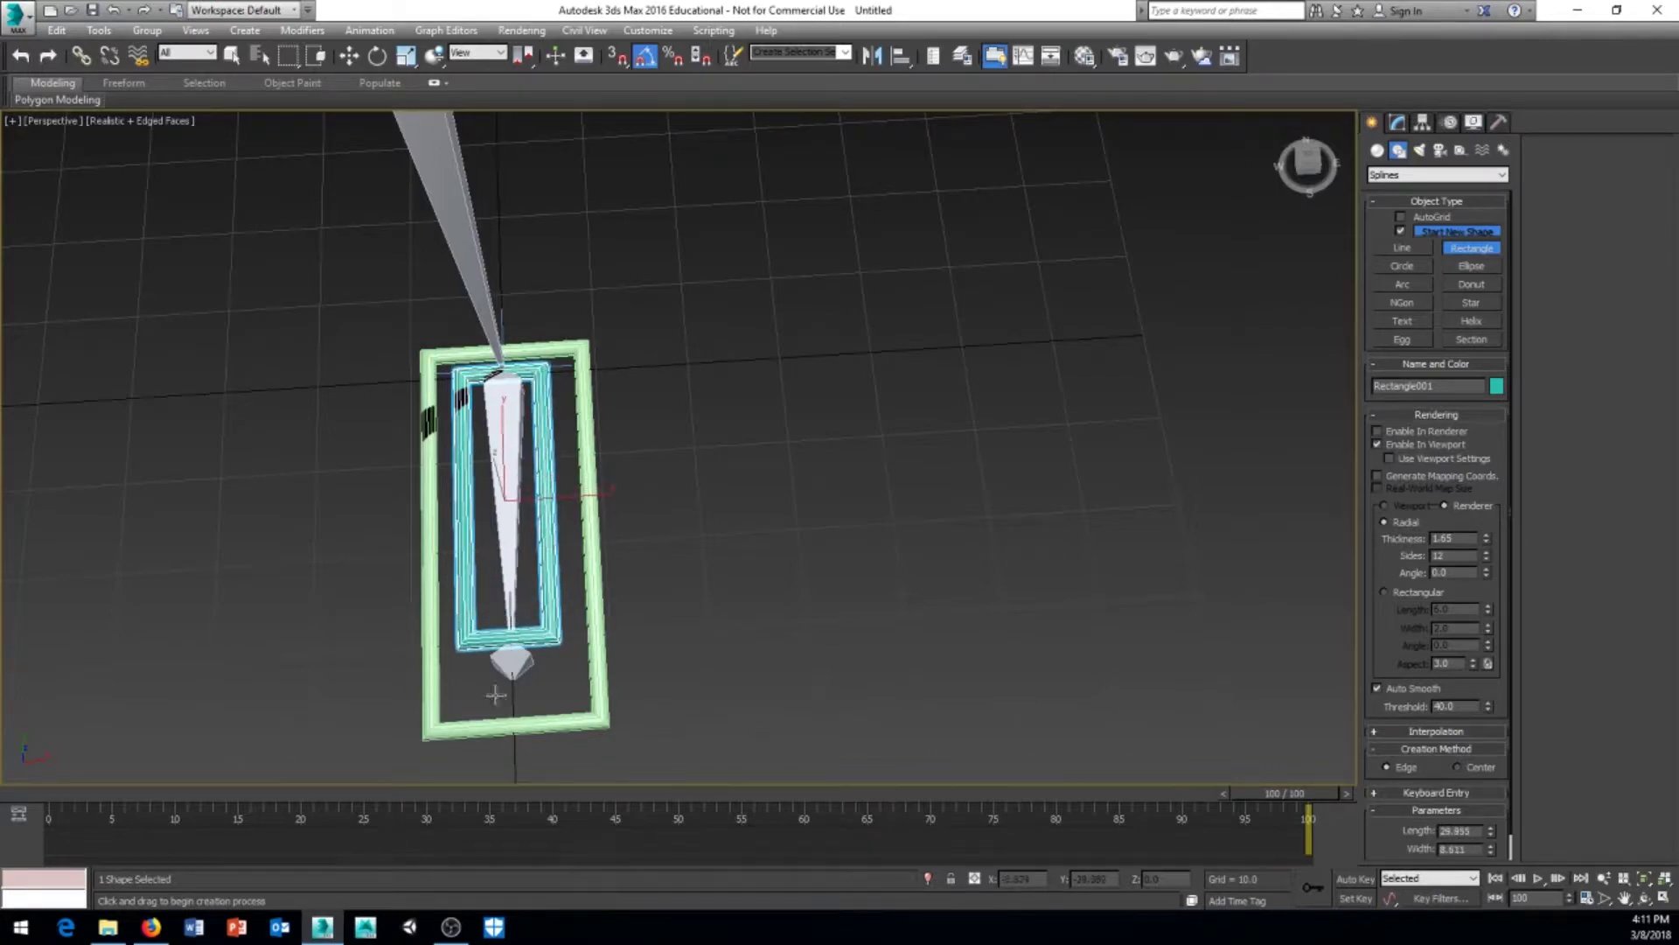
Draw a second Rectangle spline about 5.1 by 9.1 units around the toe bone, inside the master foot control
left_click_drag(459, 715, 557, 650)
middle_click_drag(495, 651, 585, 561, "alt")
scroll(603, 586, "up", 8)
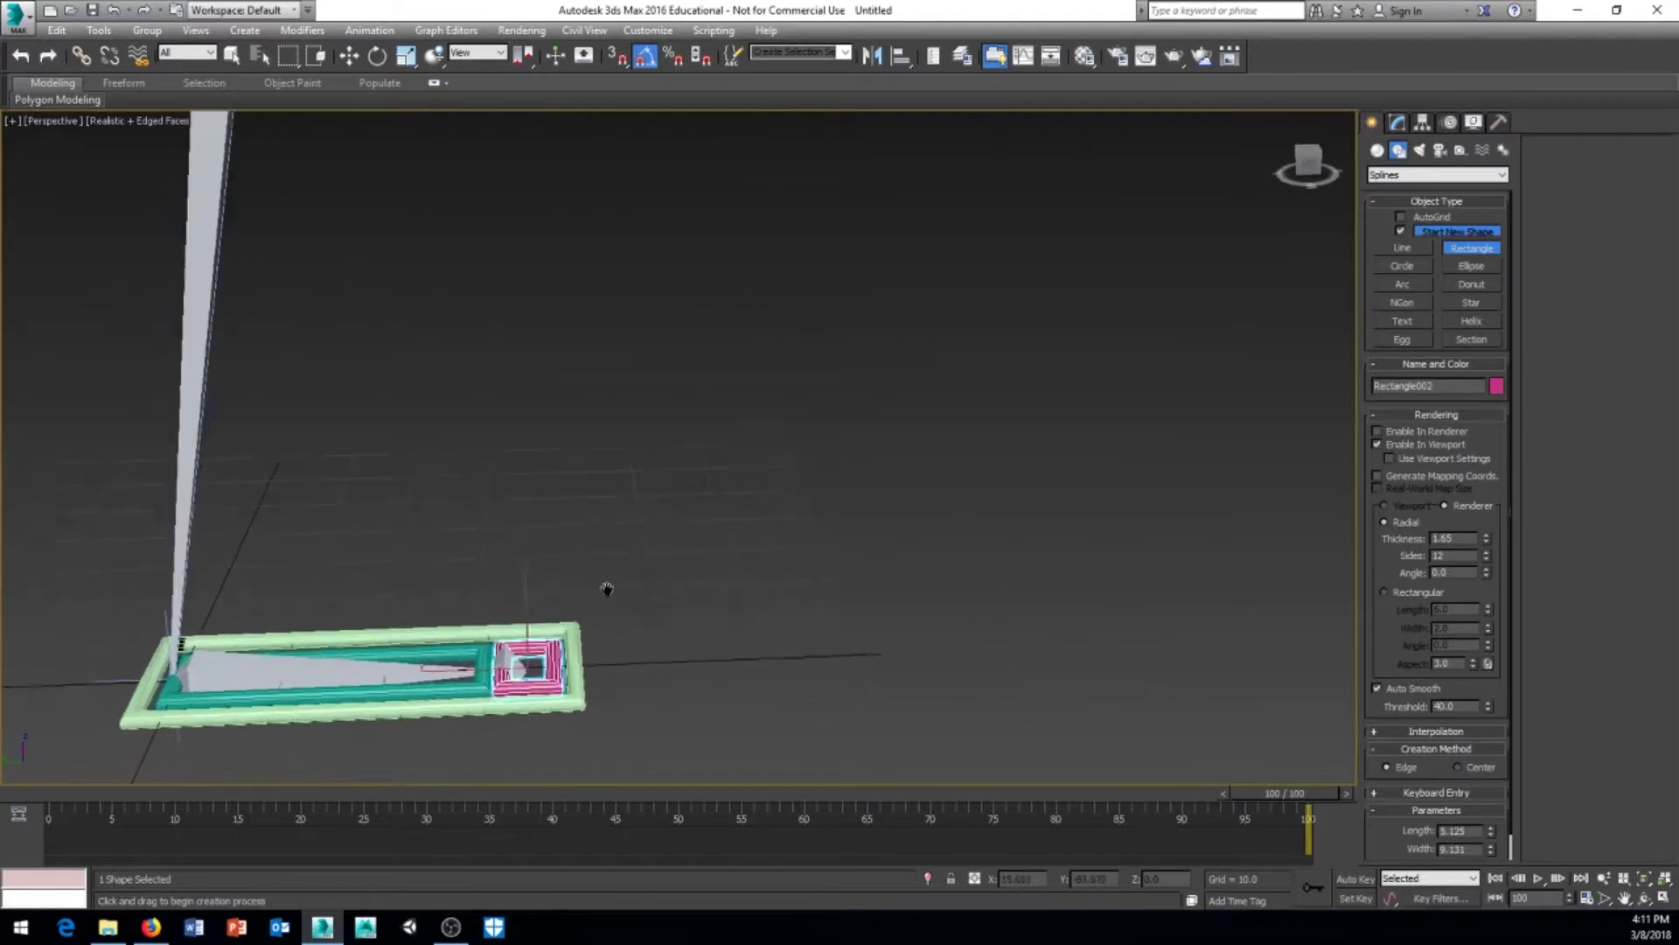
scroll(585, 598, "down", 6)
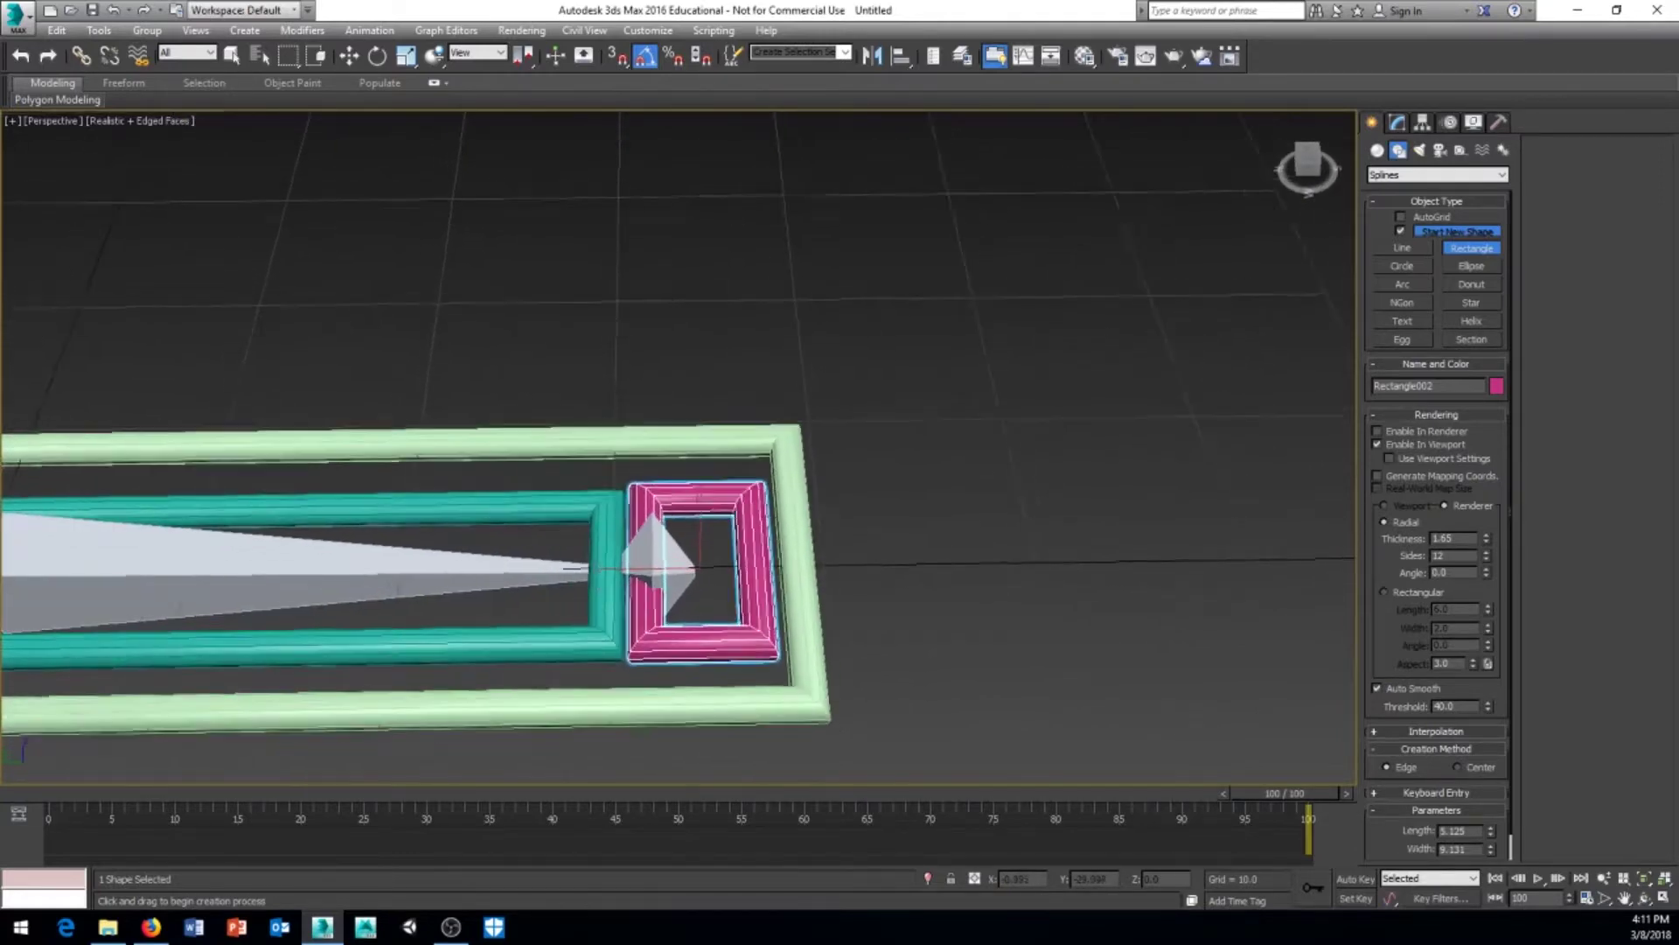
key("w")
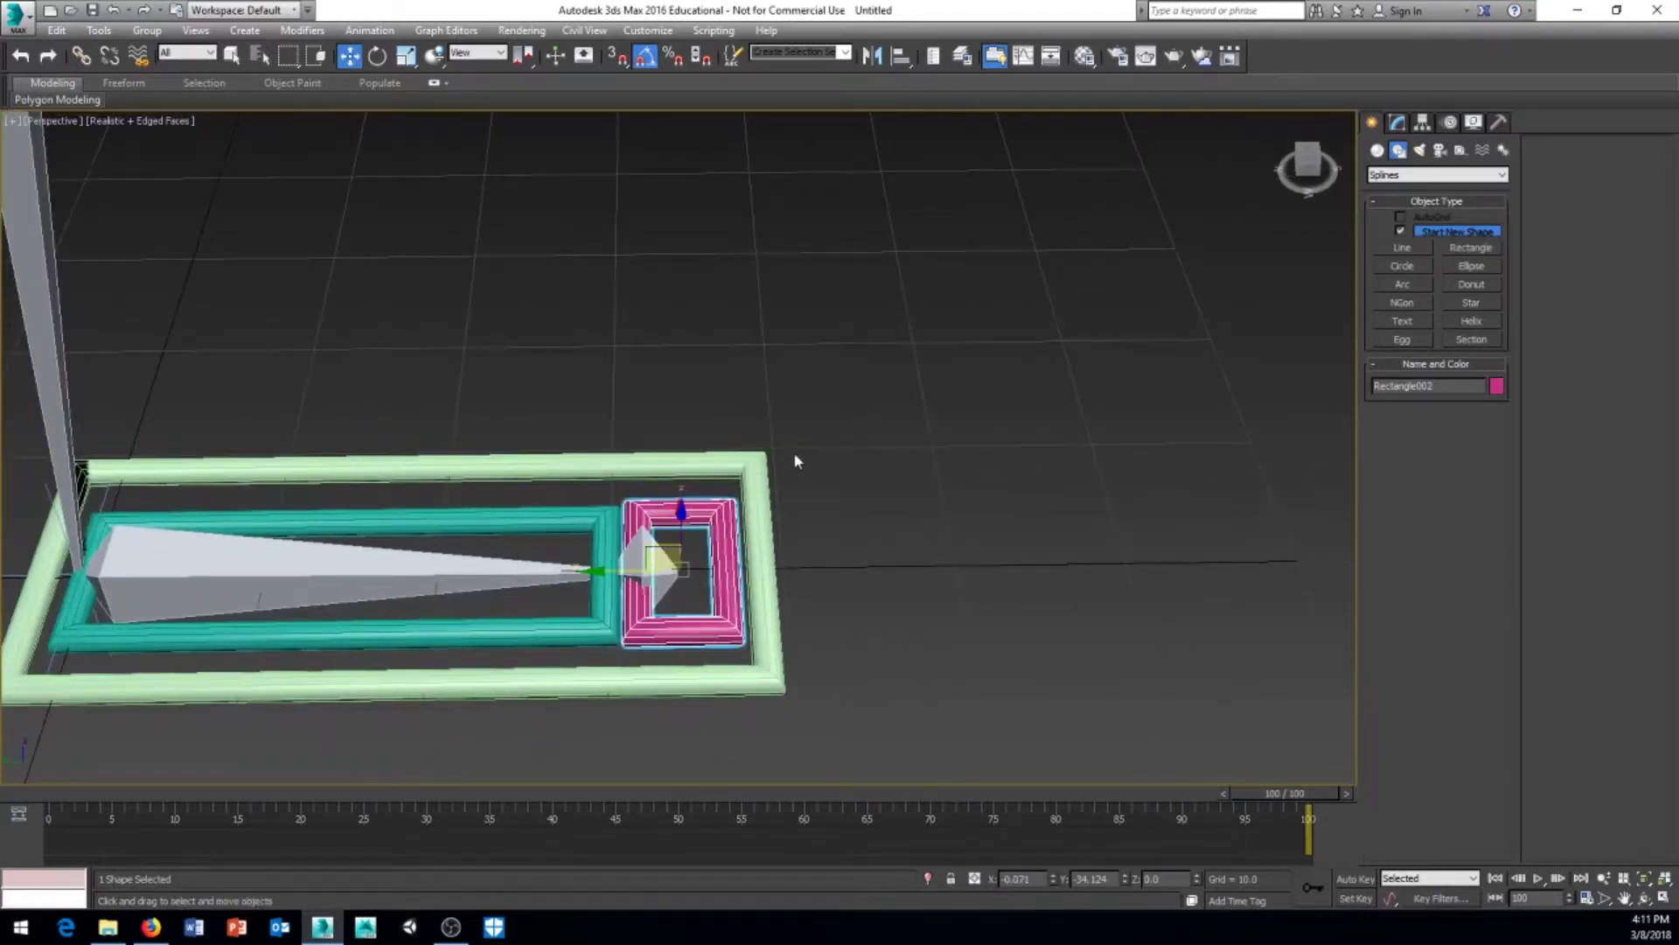
middle_click_drag(745, 412, 782, 371)
Rename the inner rectangle around the foot bone as foot_control
left_click(638, 481)
middle_click_drag(658, 416, 368, 521, "alt")
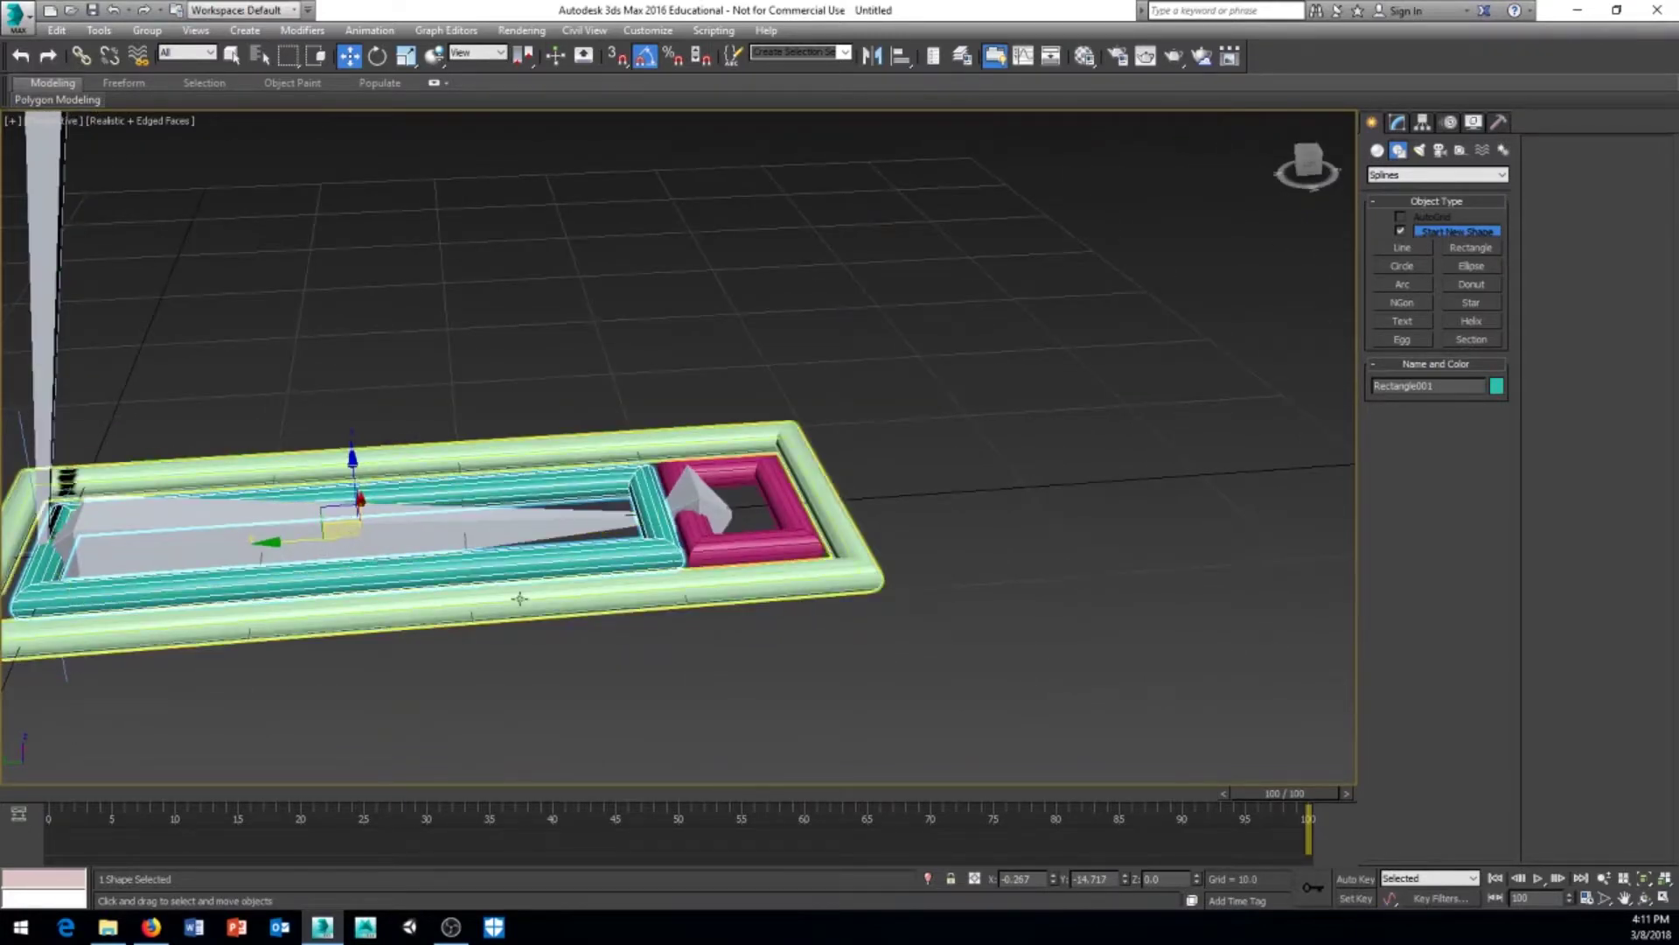
left_click(1398, 122)
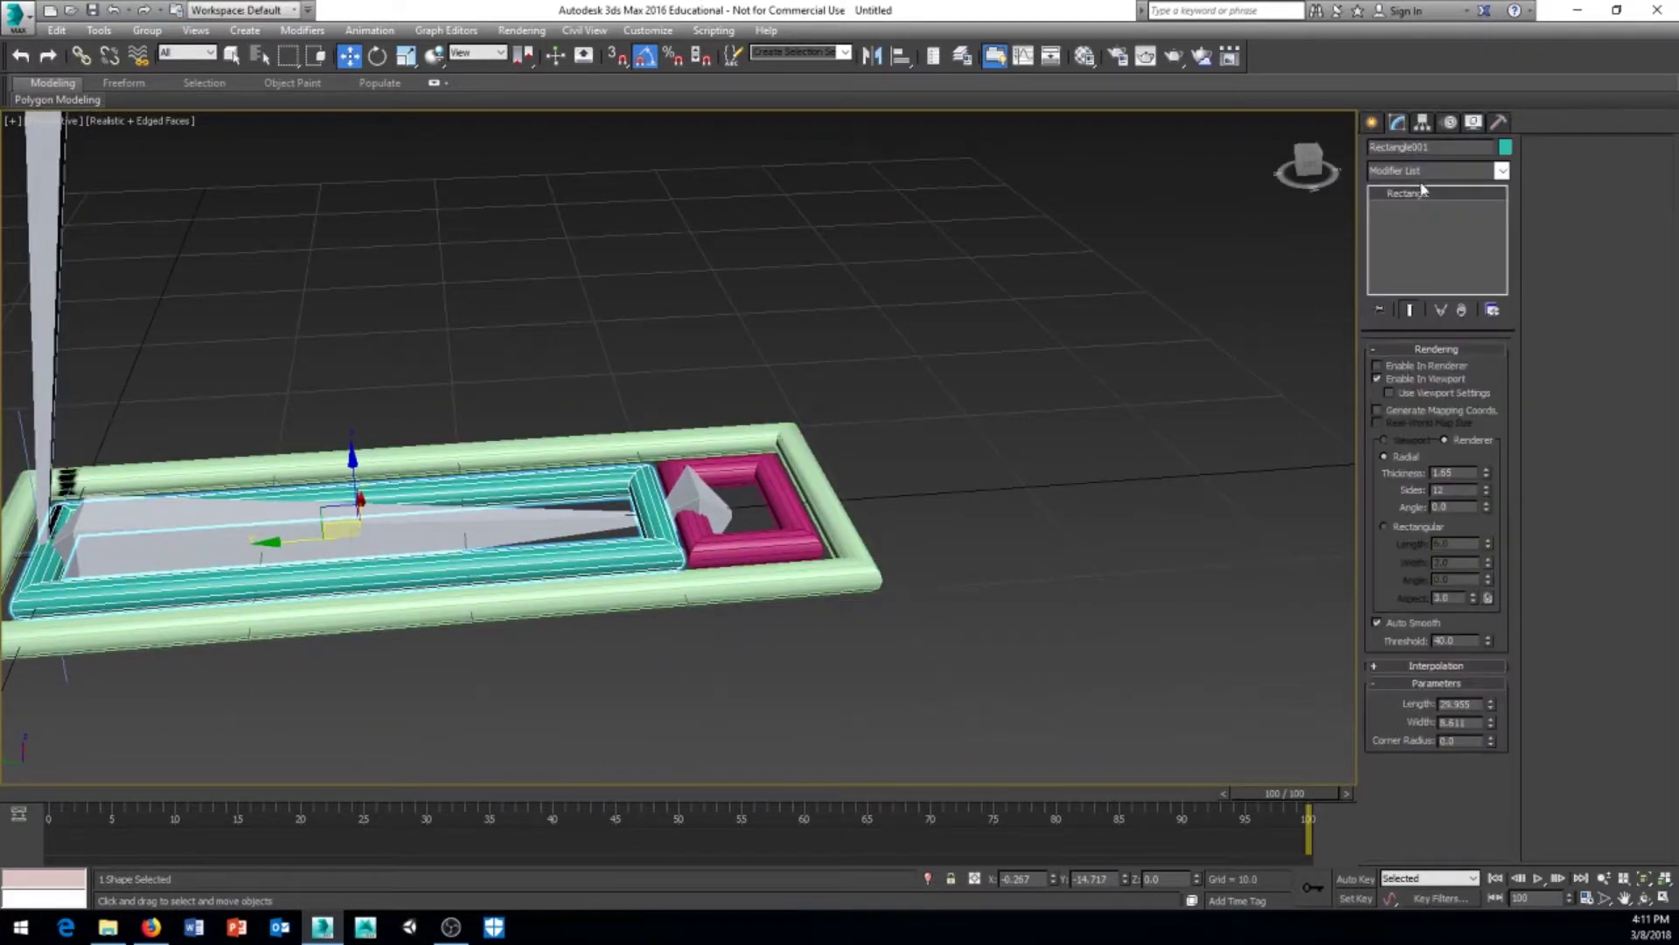
left_click(1438, 147)
type("foot_control")
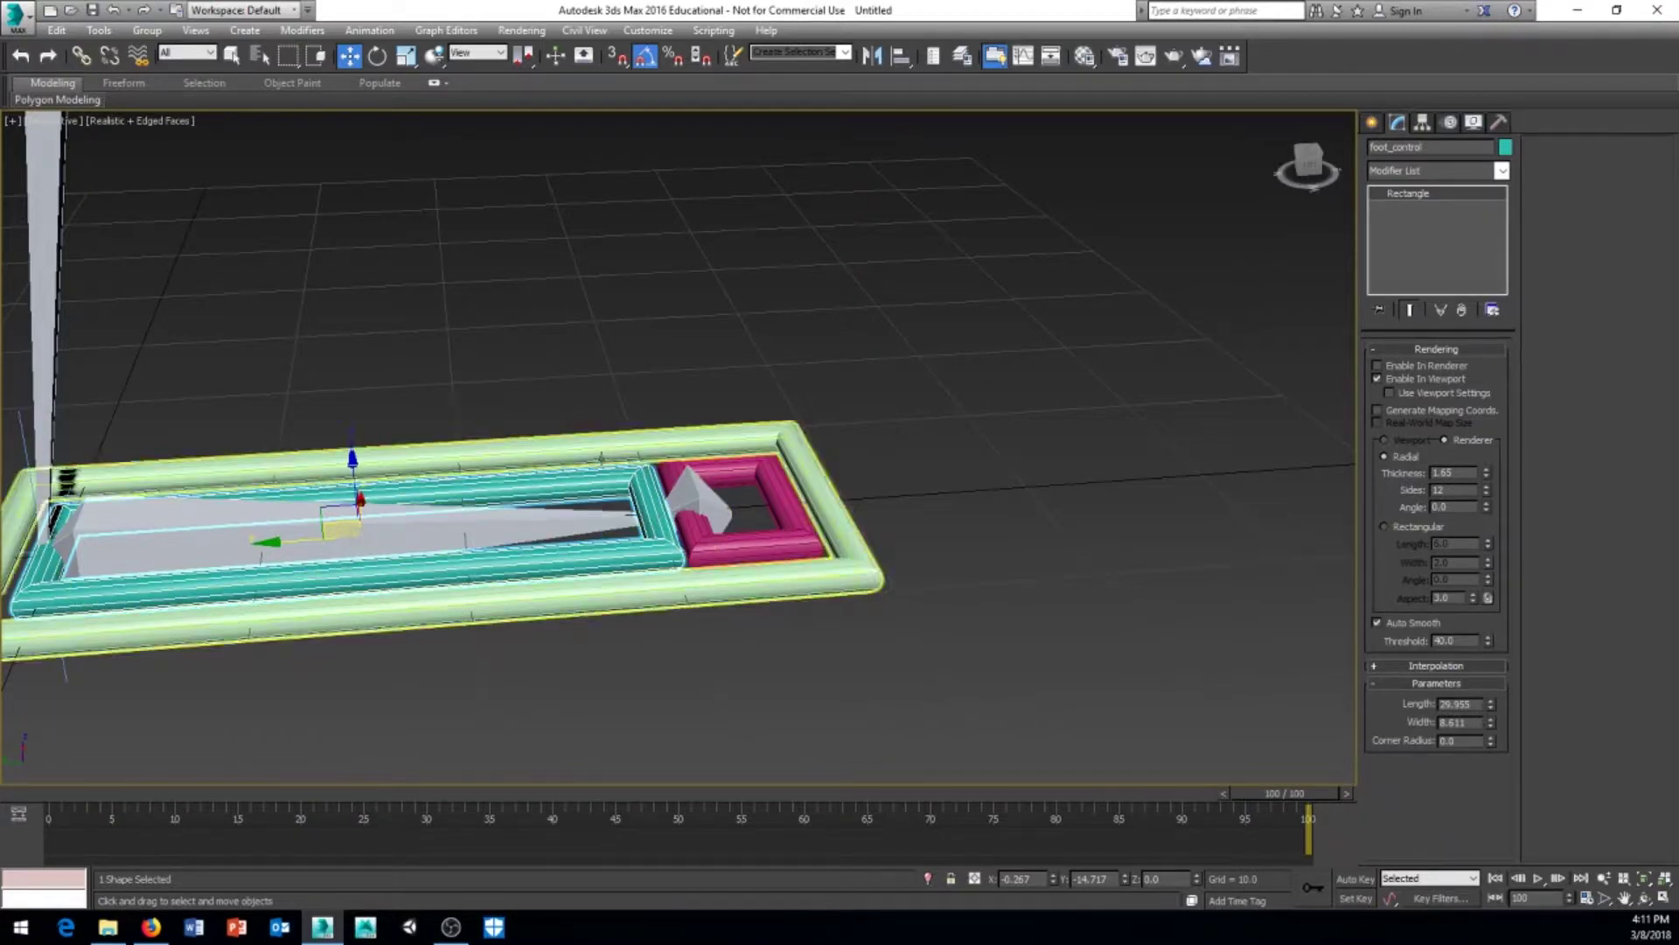
Move only the pivot of foot_control to its toe end and lower it by about 0.4 units
middle_click_drag(647, 477, 1082, 446, "alt")
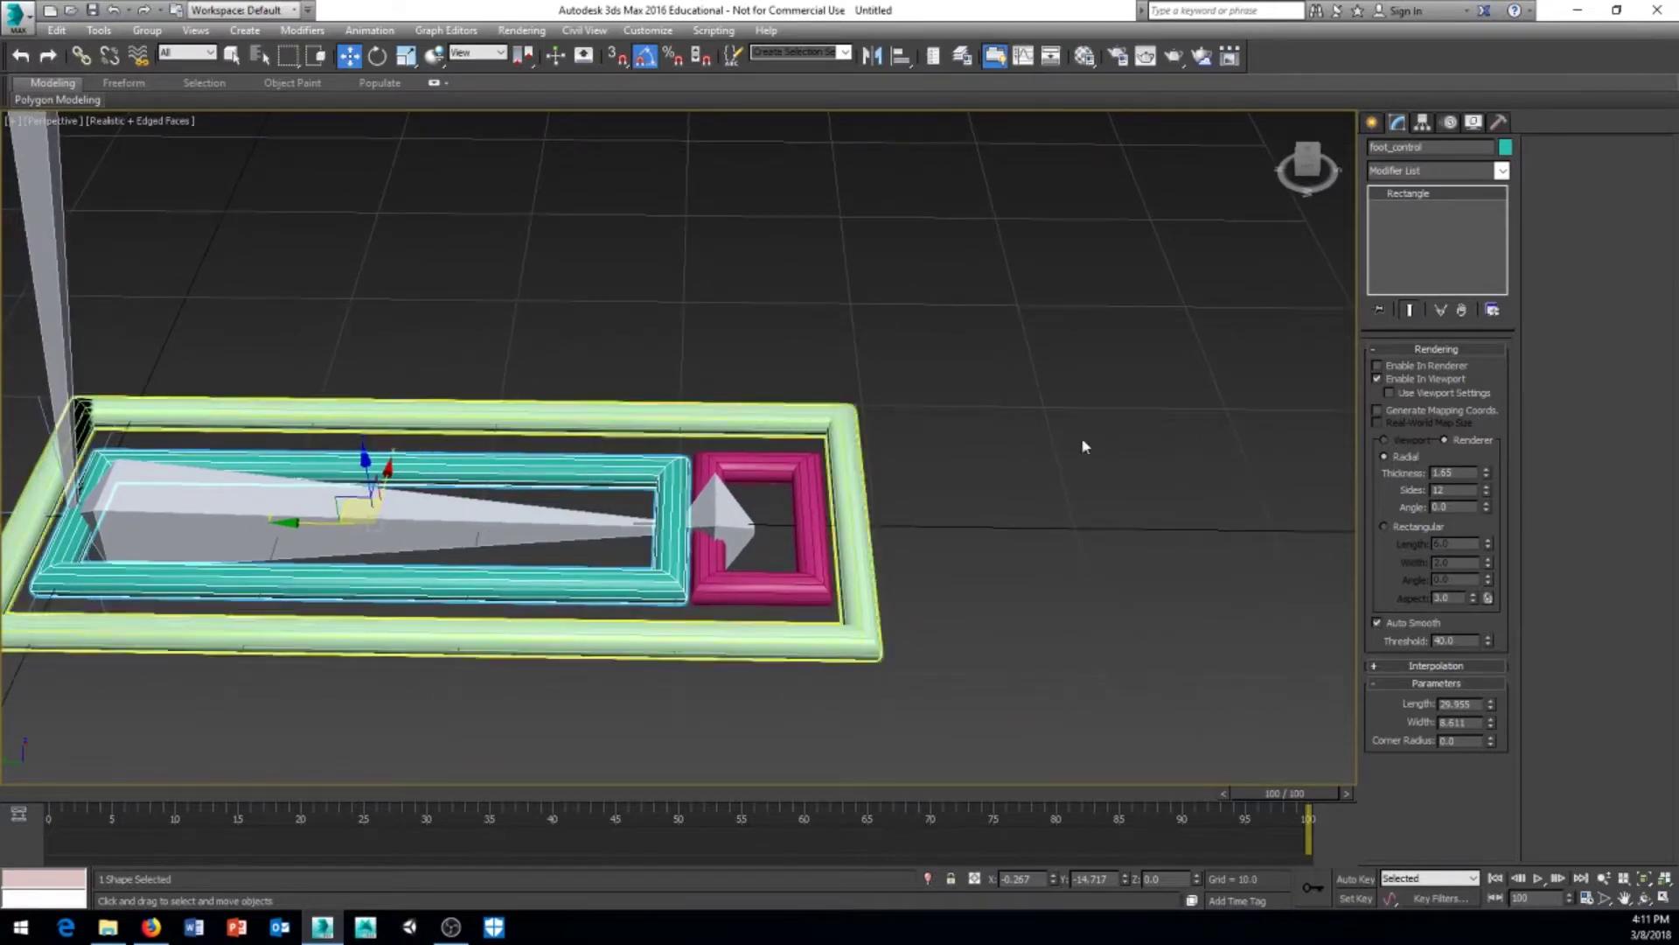
left_click(1425, 125)
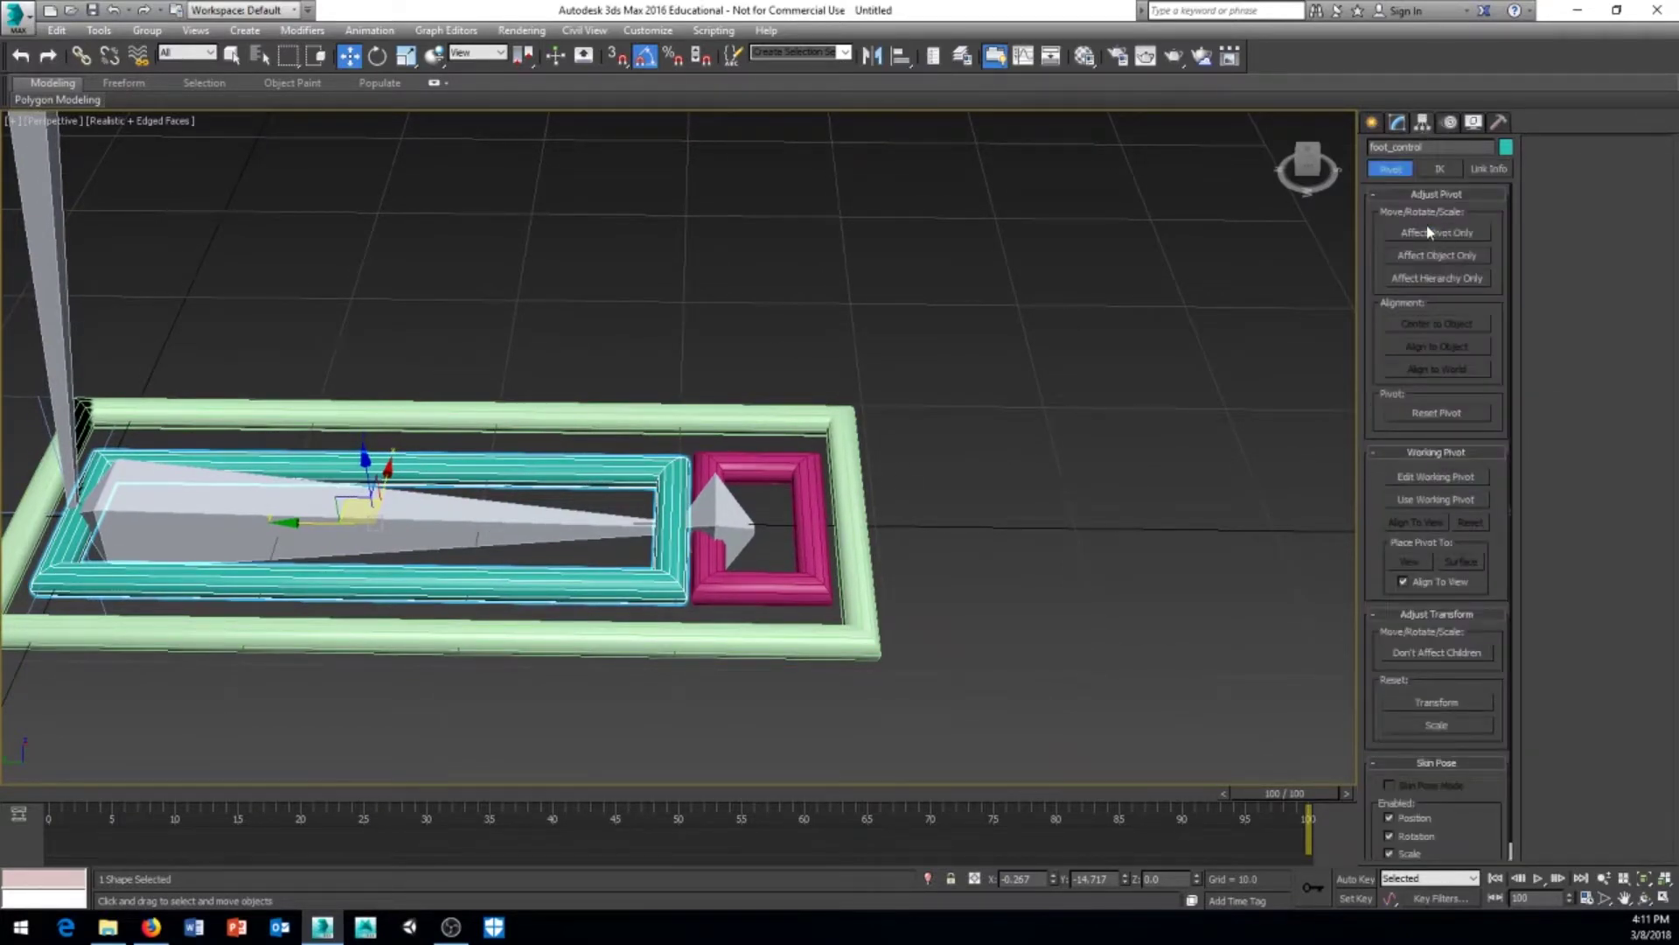
left_click(1430, 232)
middle_click_drag(933, 476, 958, 413, "alt")
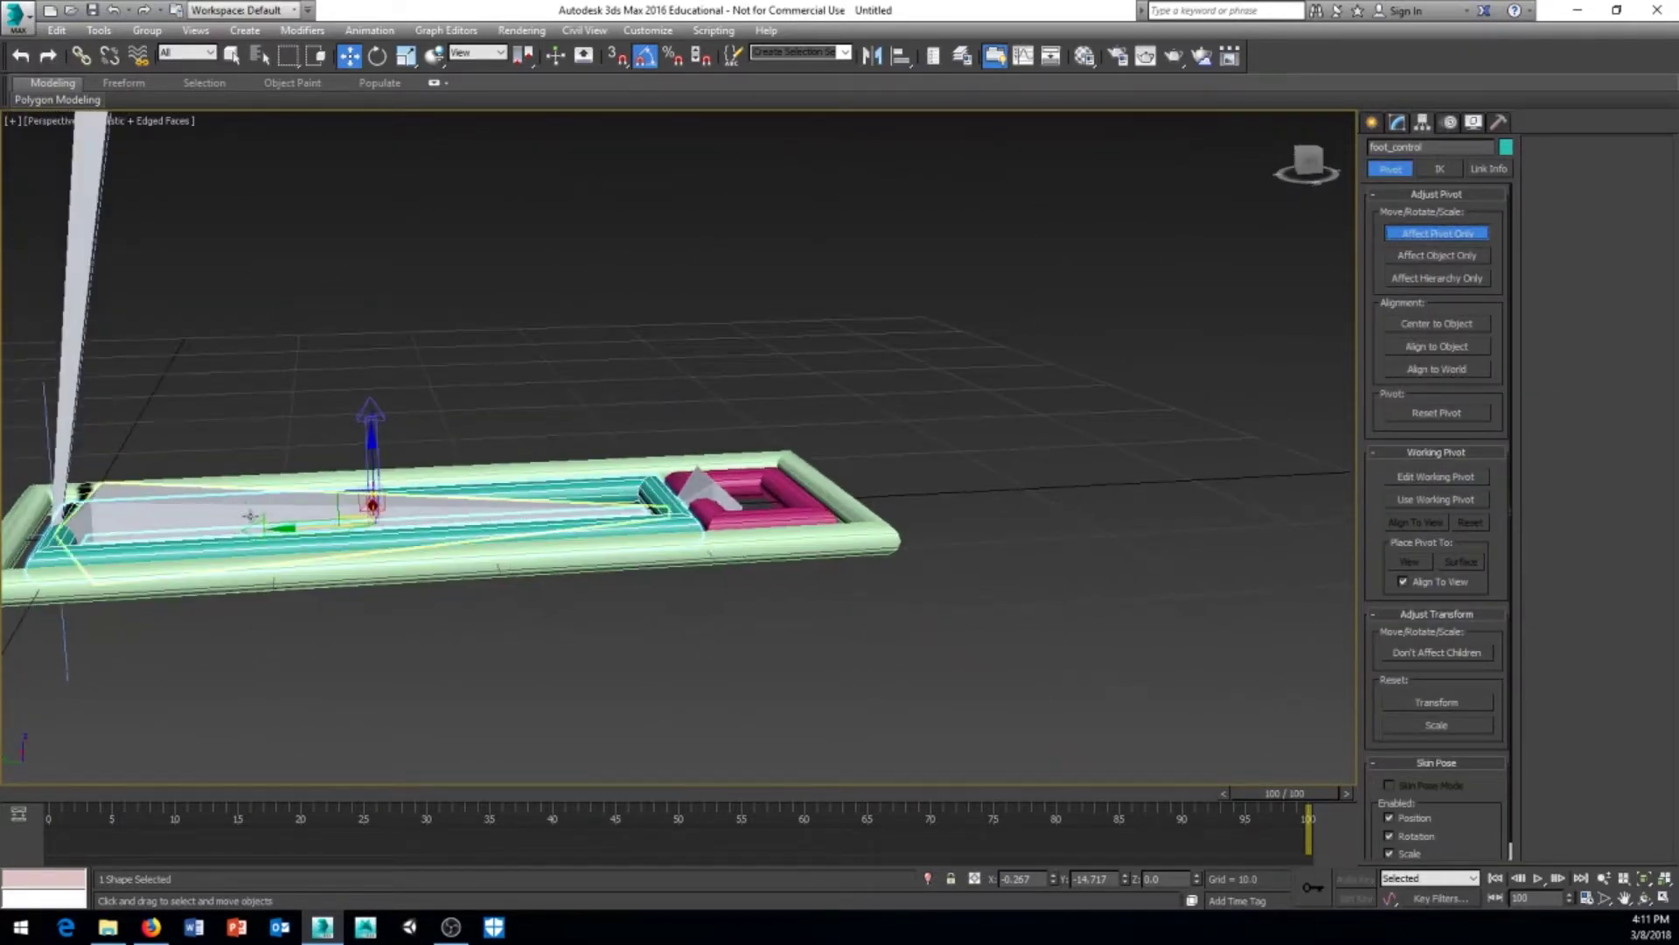
left_click_drag(296, 530, 593, 522)
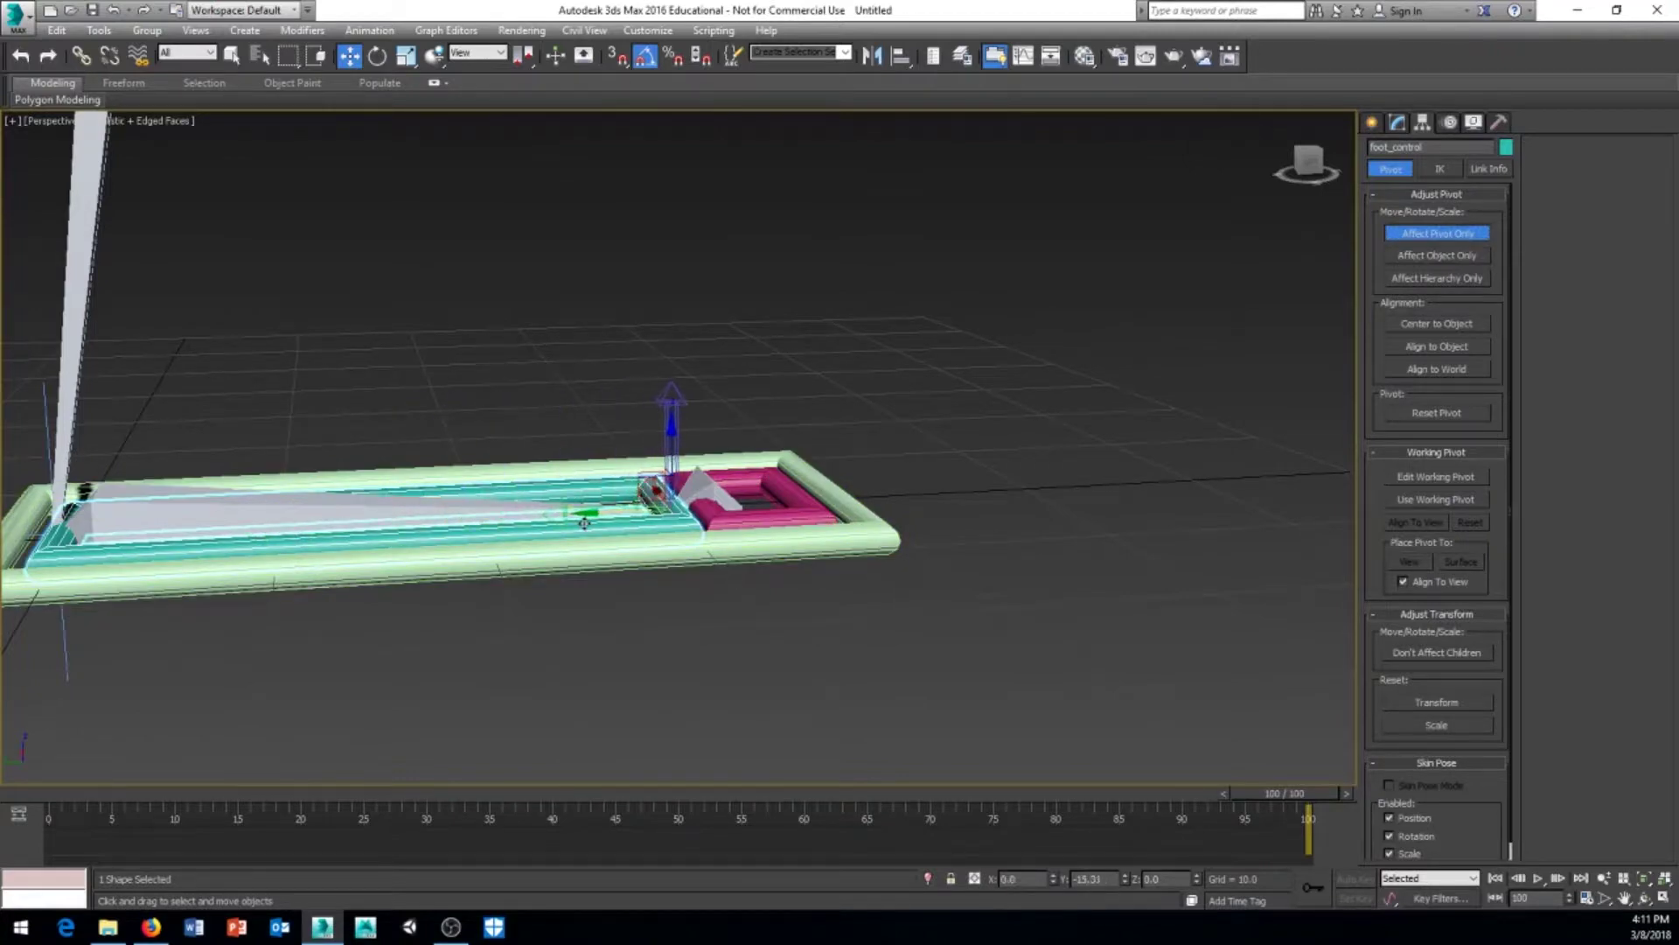
middle_click_drag(593, 521, 640, 498, "alt")
scroll(656, 566, "up", 5)
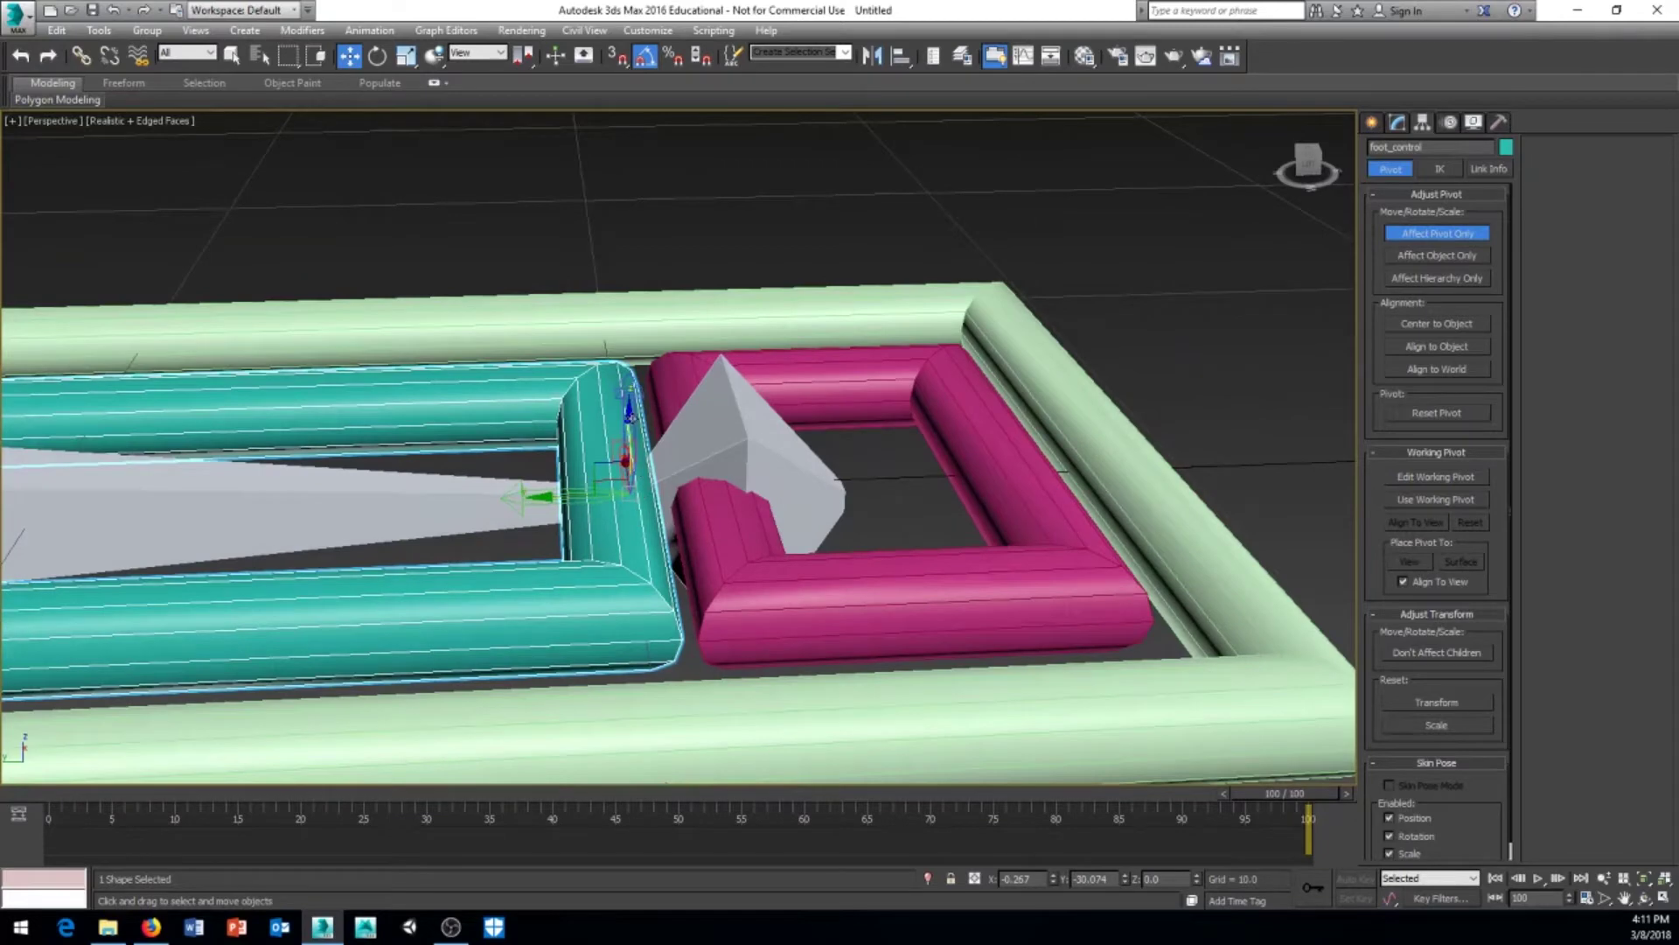
left_click_drag(628, 417, 631, 435)
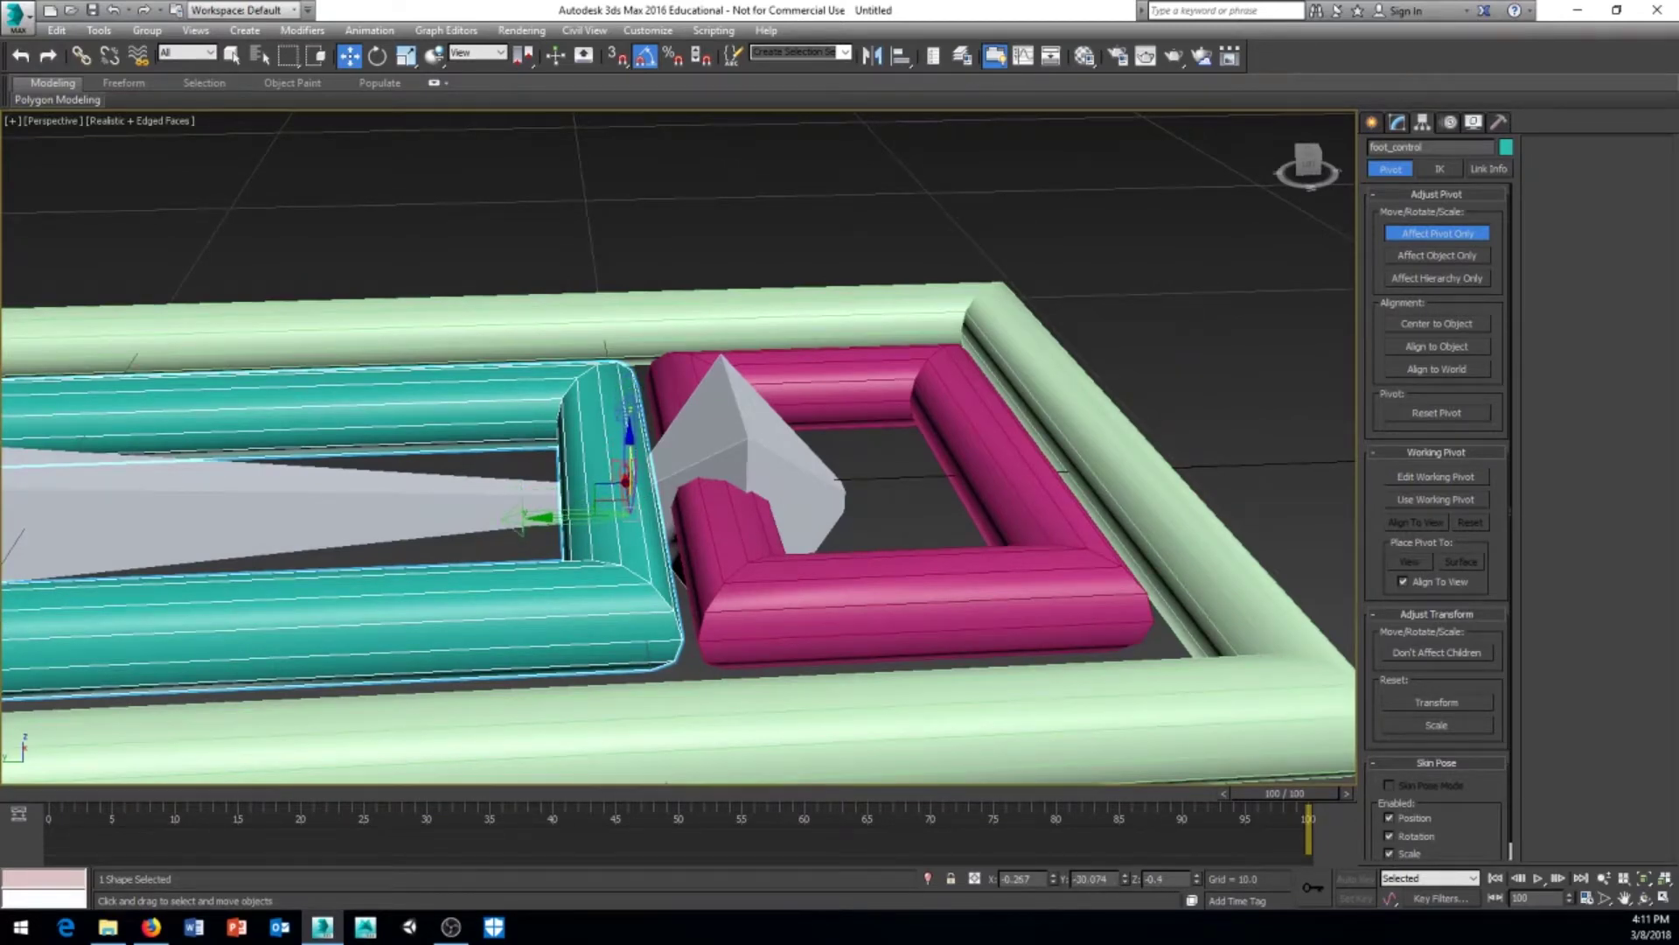
scroll(631, 435, "down", 4)
left_click(1435, 235)
Test the new pivot by rotating foot_control 15 degrees about X to lift the heel, and undo the rotation
scroll(658, 484, "down", 3)
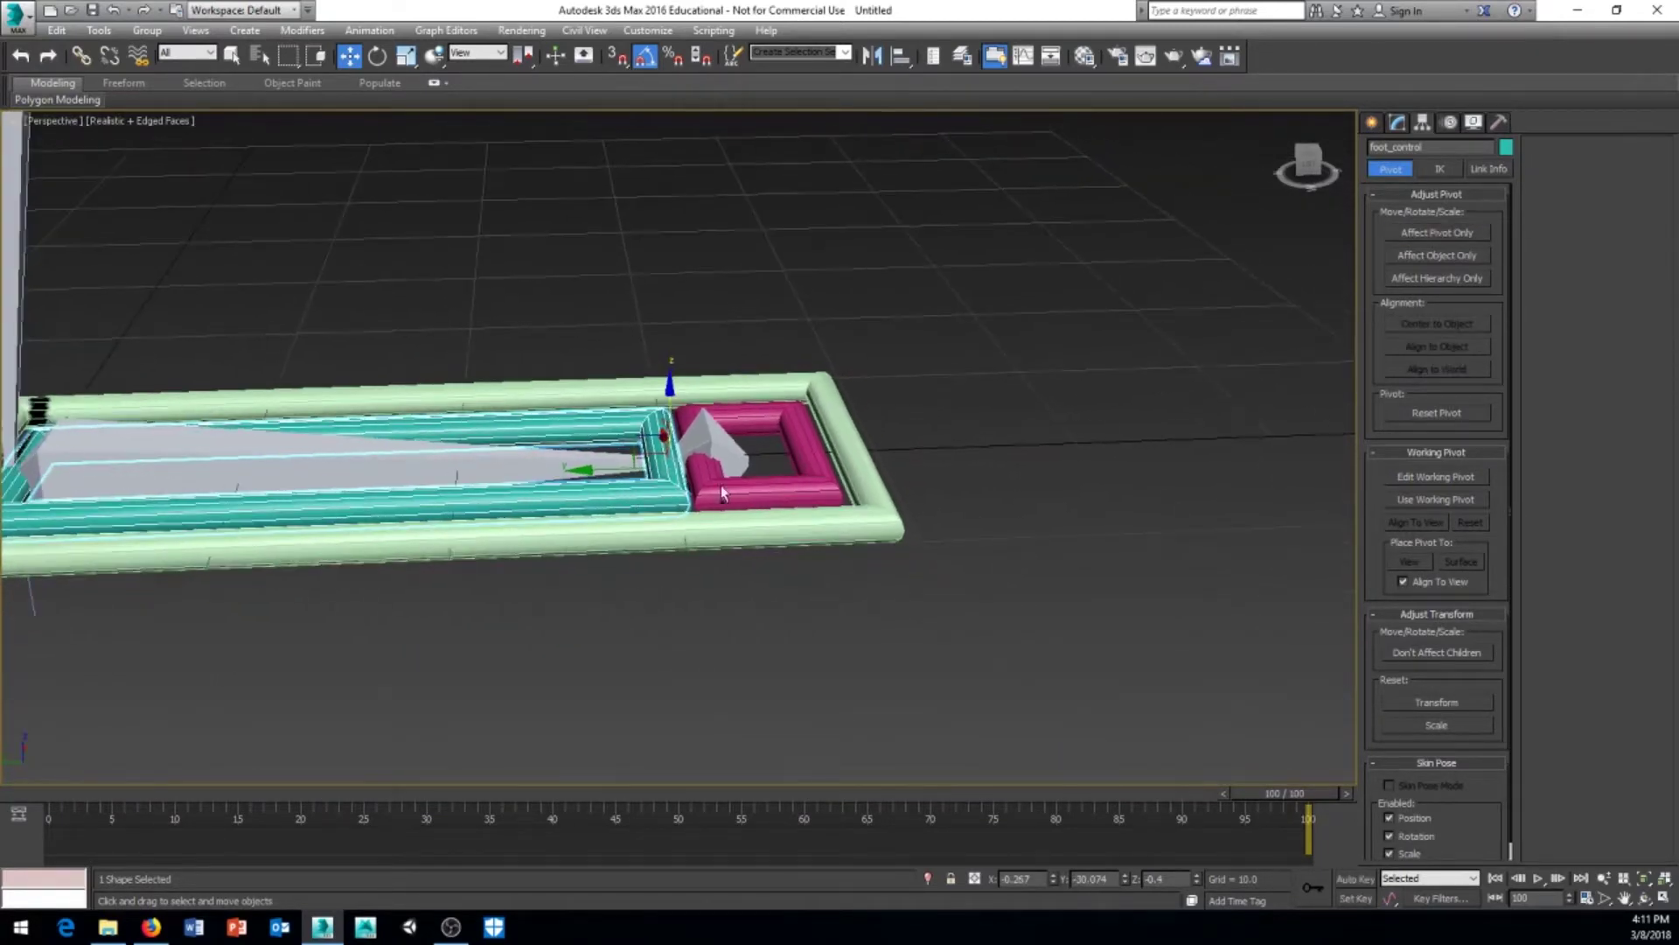
scroll(658, 484, "down", 3)
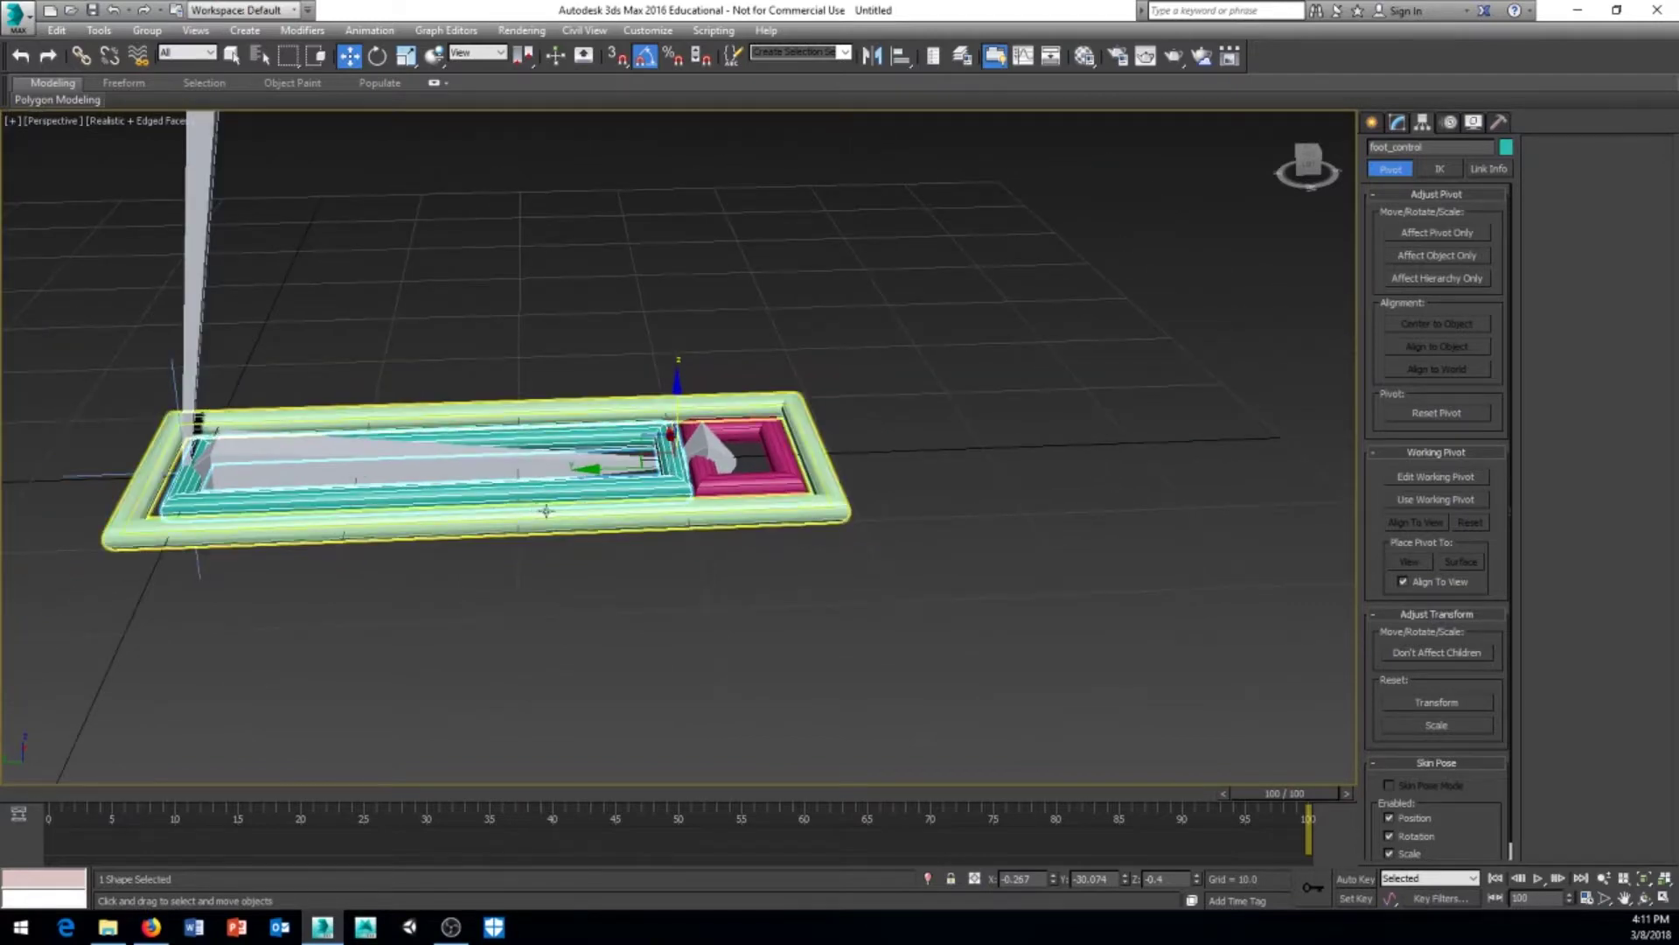
right_click(708, 511)
left_click(577, 544)
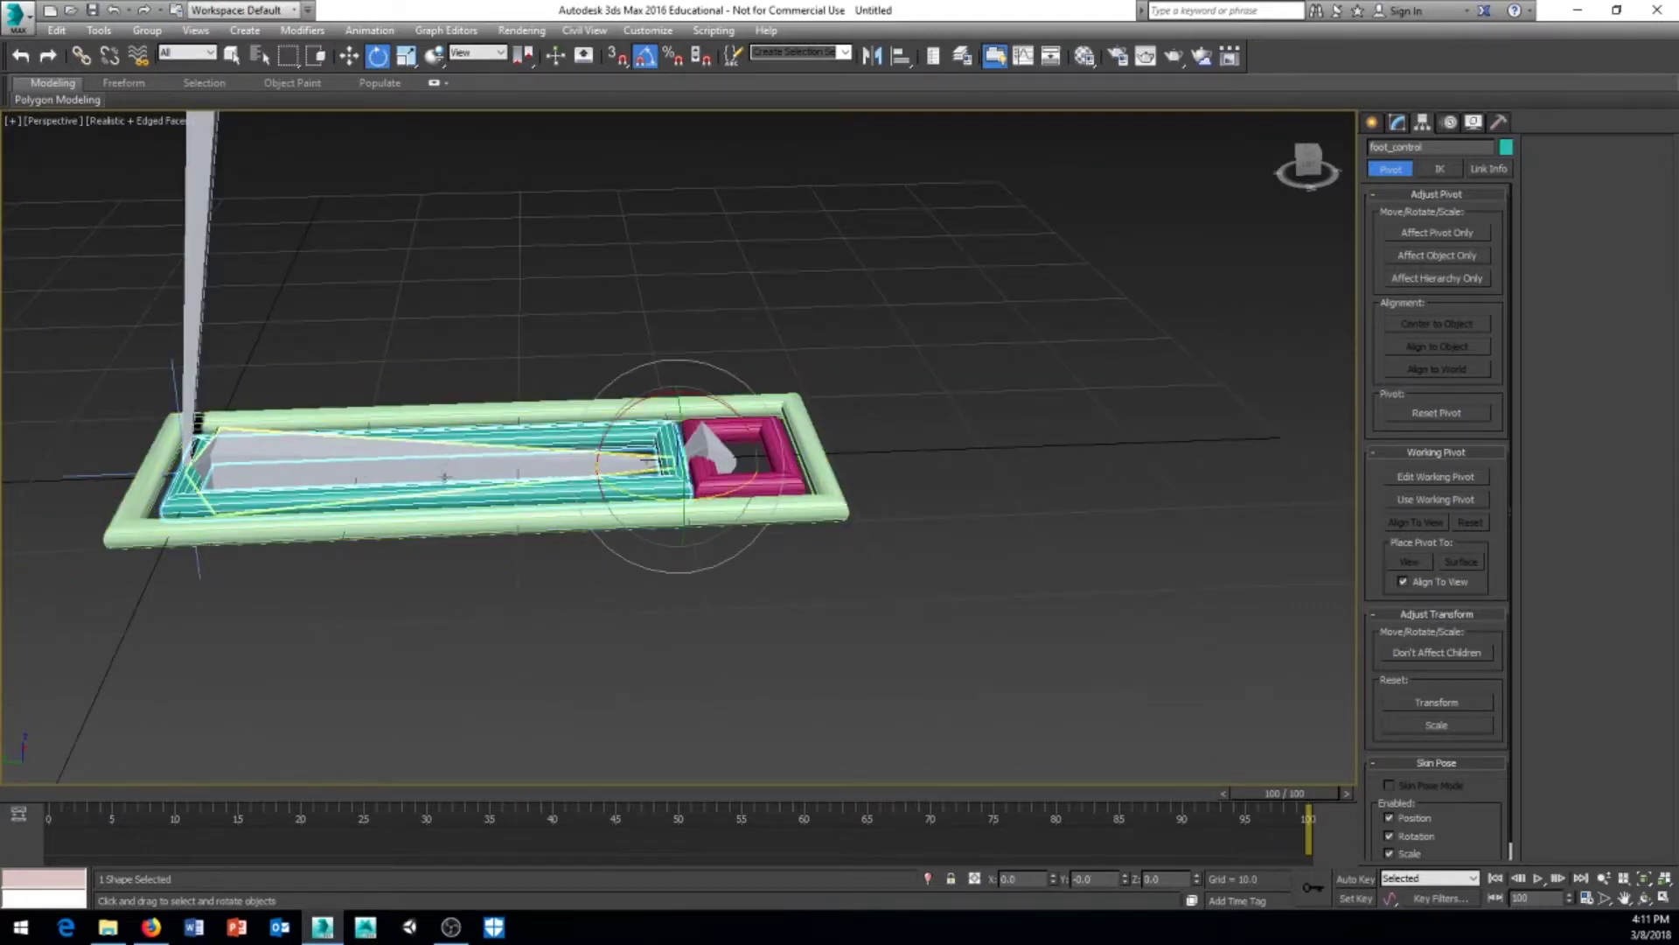
left_click_drag(590, 439, 646, 435)
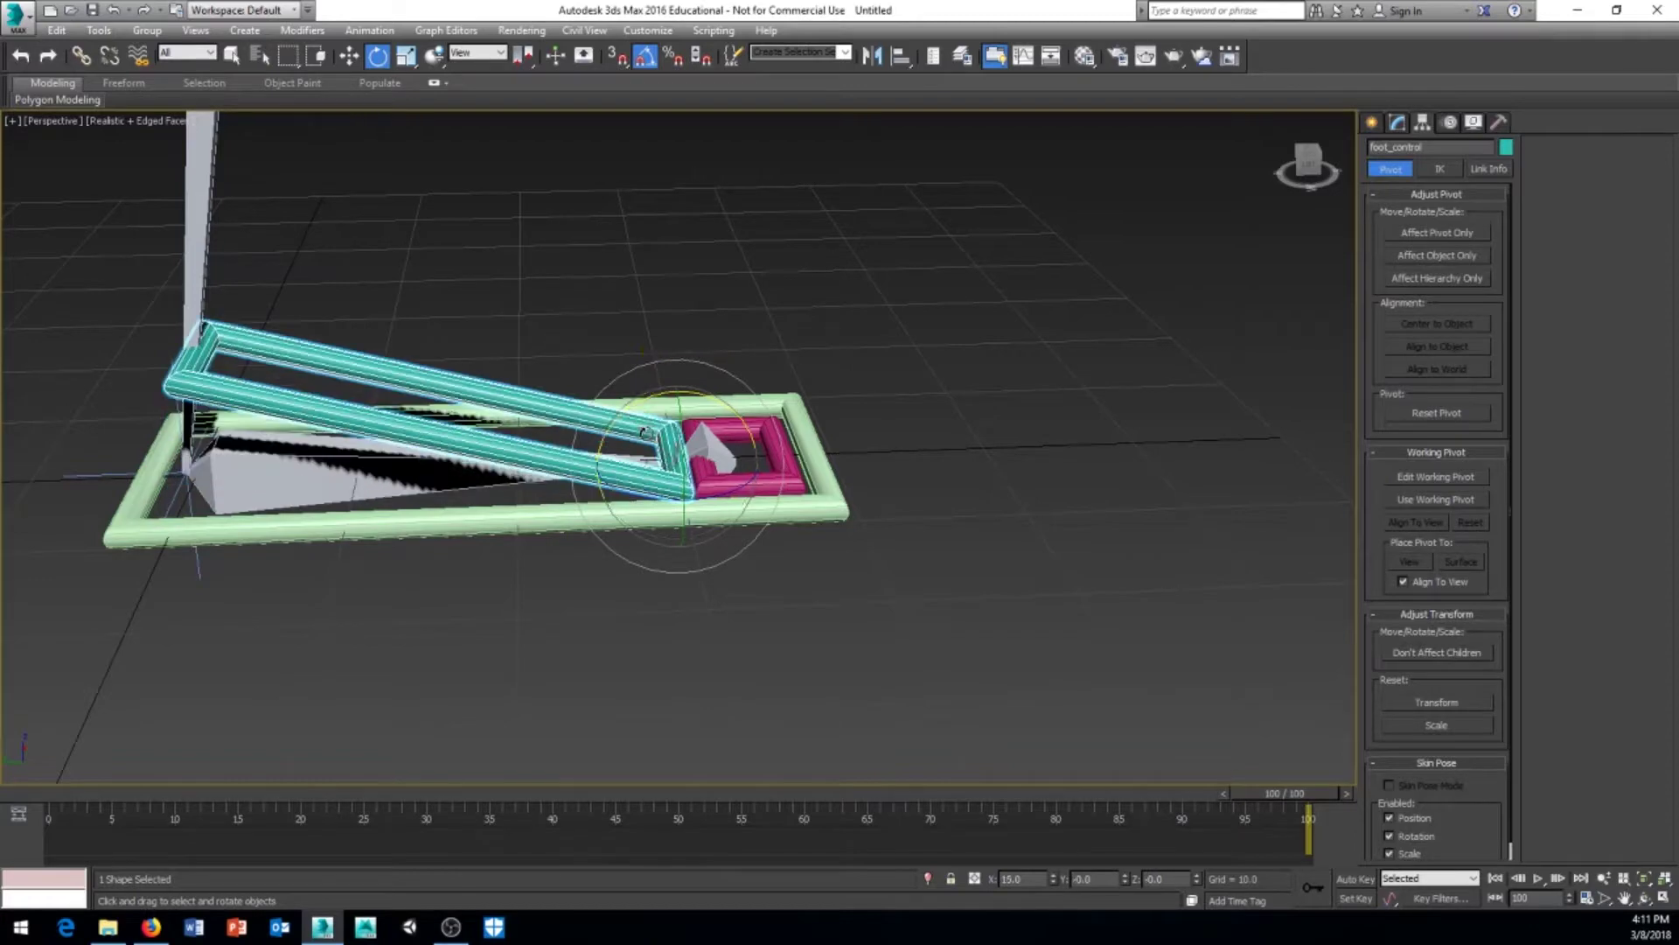
key("ctrl+z")
middle_click_drag(646, 434, 626, 450)
Move only the toe rectangle's pivot to its edge beside foot_control and lower it by about 0.63 units
left_click(757, 496)
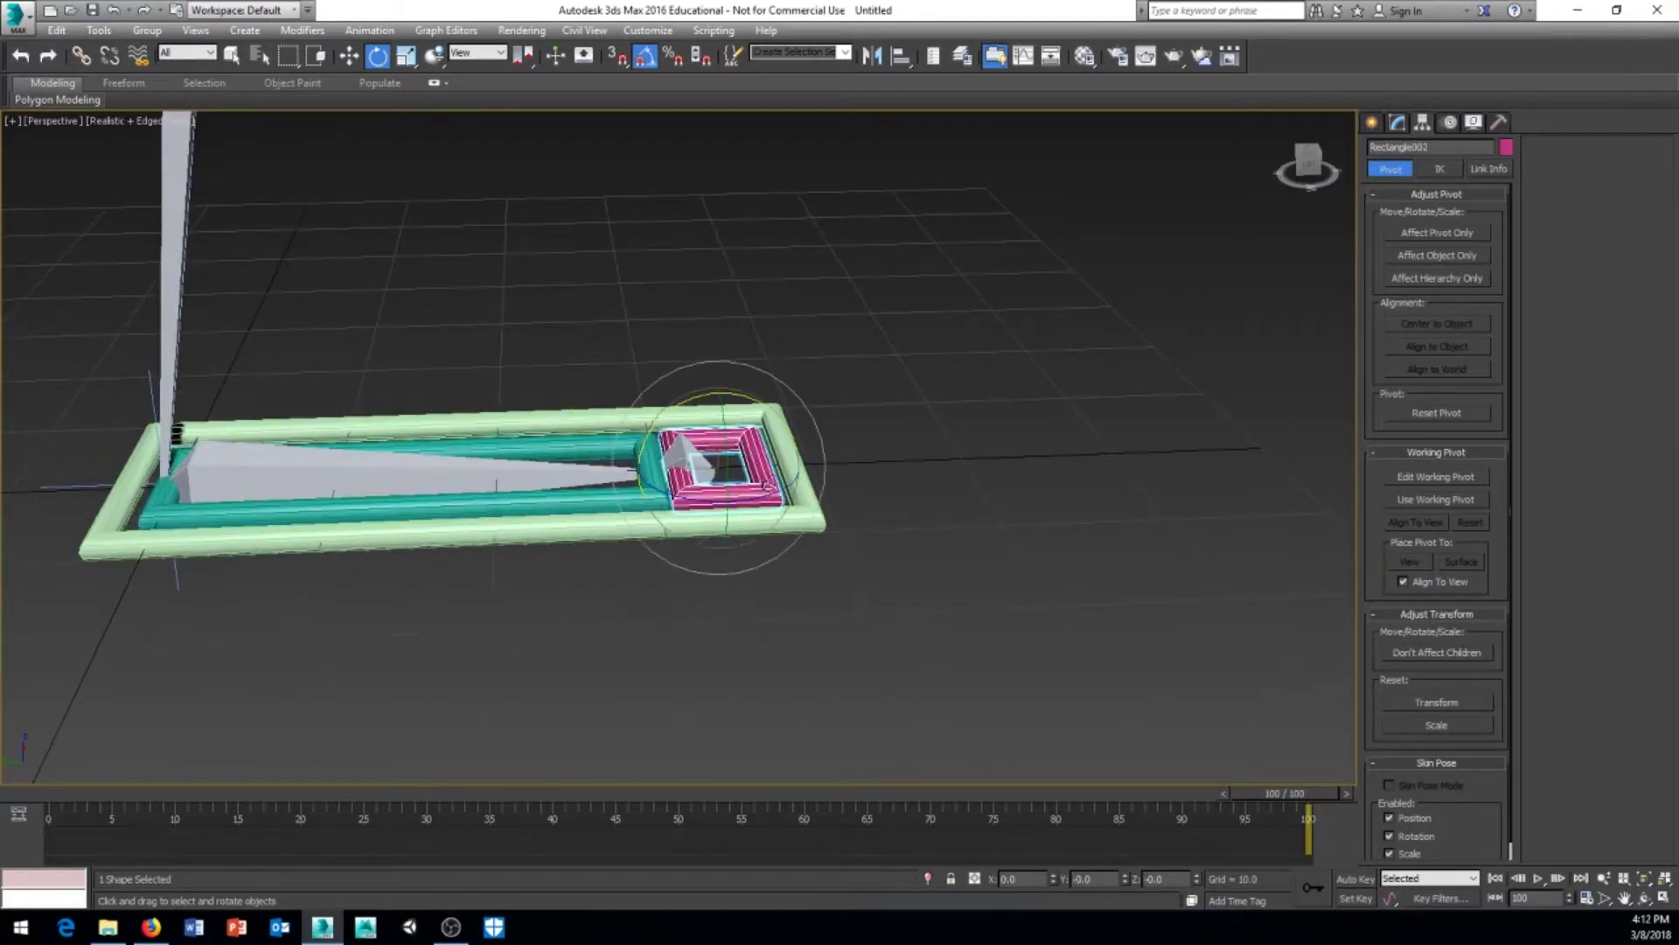
middle_click_drag(775, 483, 757, 512)
scroll(868, 492, "up", 3)
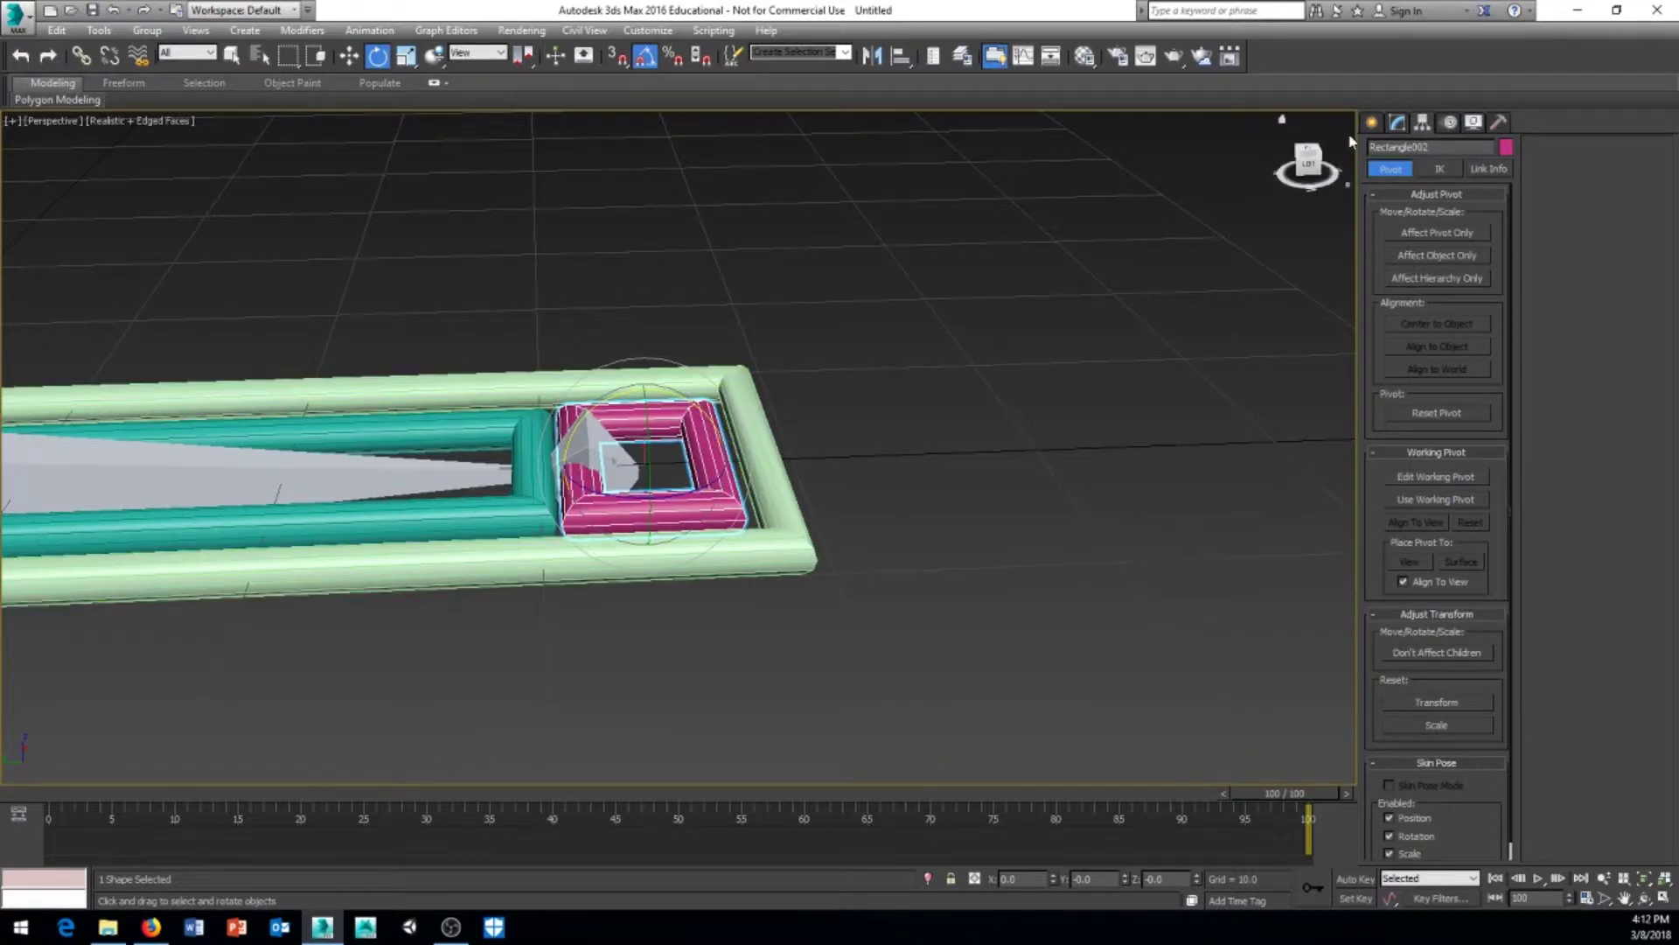
left_click(1446, 233)
scroll(613, 464, "up", 3)
right_click(965, 329)
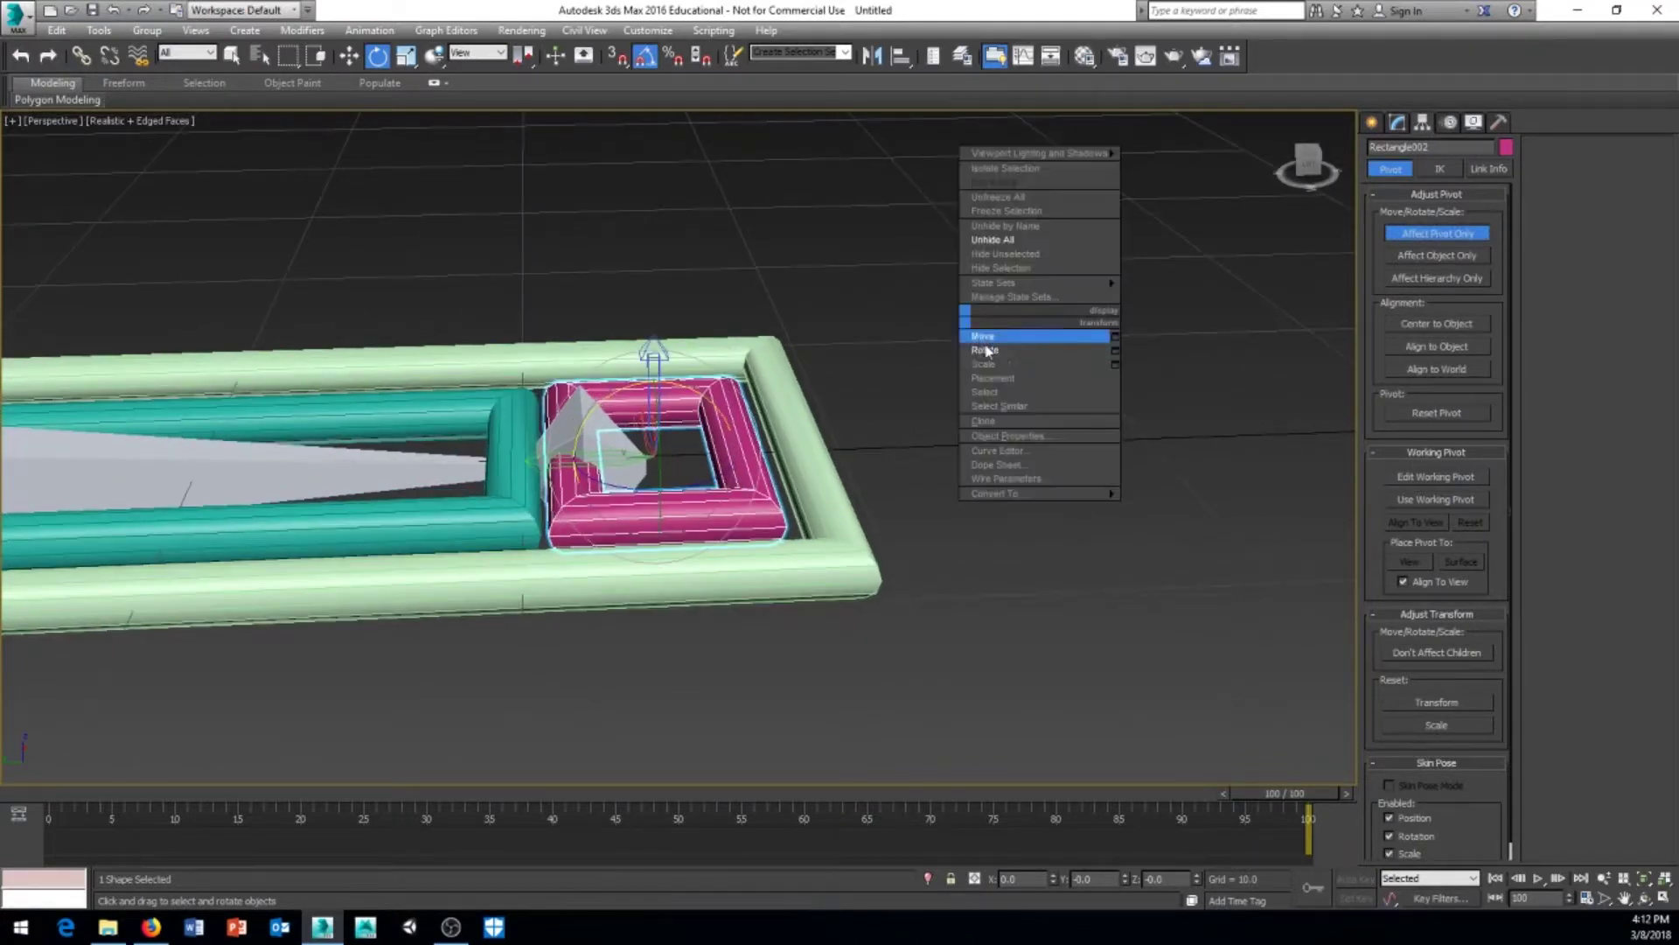
left_click(989, 340)
left_click_drag(598, 457, 430, 463)
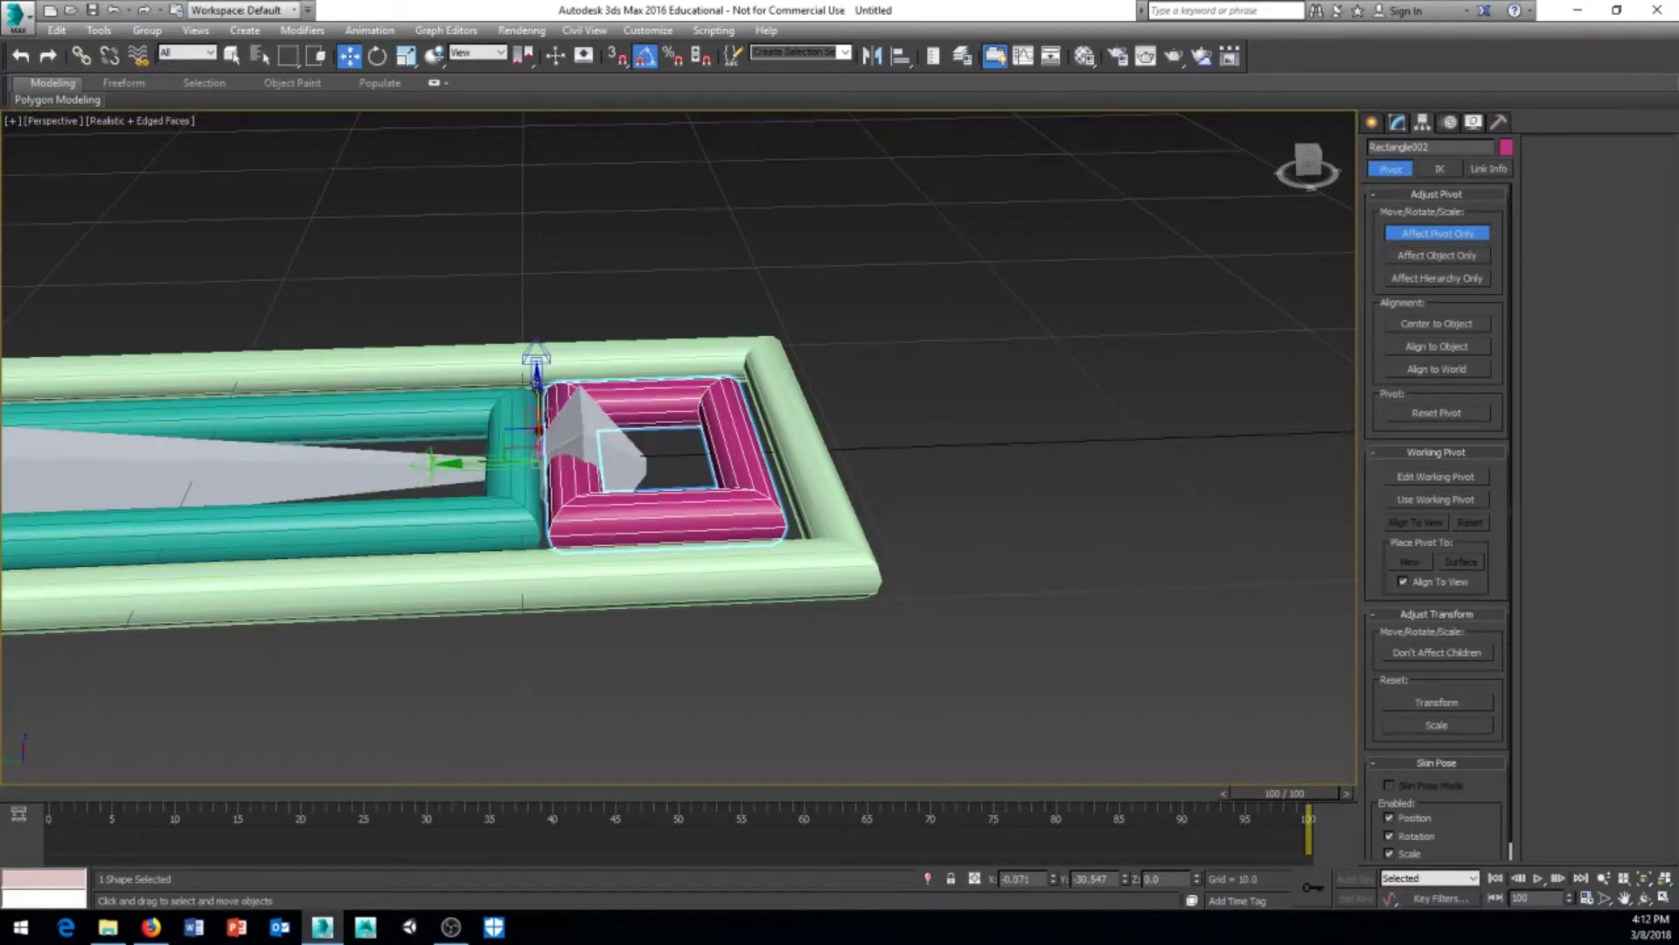
left_click_drag(537, 378, 537, 397)
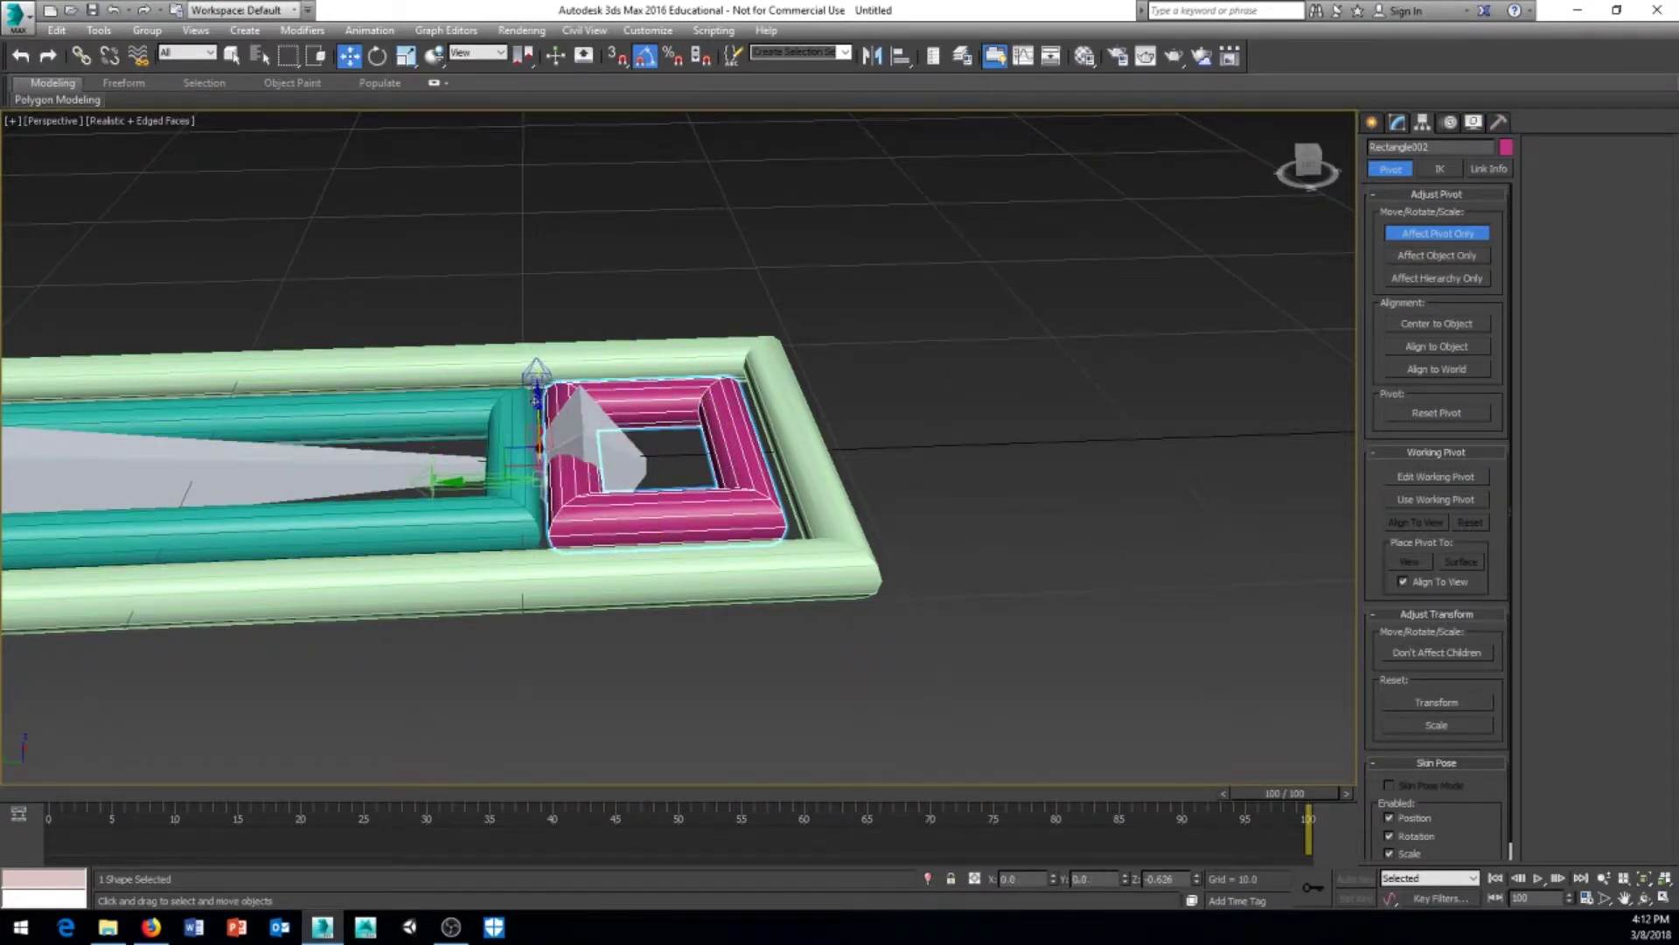
left_click(1412, 234)
Test the toe rectangle's new pivot by rotating the rectangle about its inner edge, and undo the rotation
right_click(982, 339)
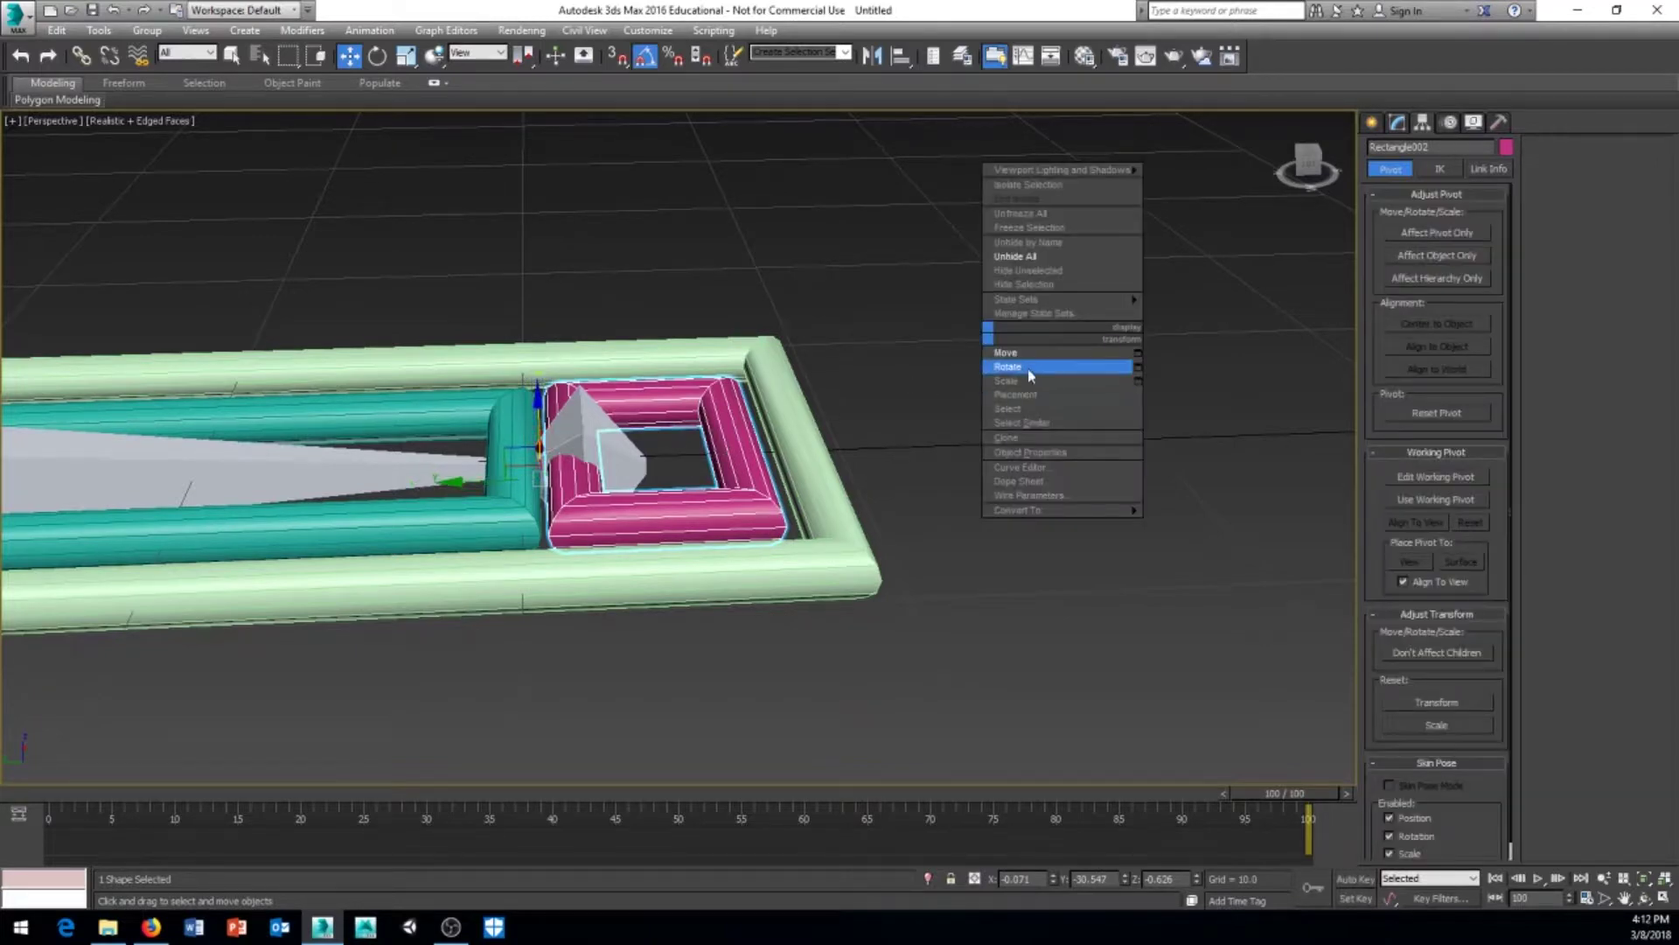
left_click(1018, 366)
left_click_drag(602, 427, 548, 433)
key("ctrl+z")
middle_click_drag(704, 570, 745, 551)
scroll(740, 570, "down", 3)
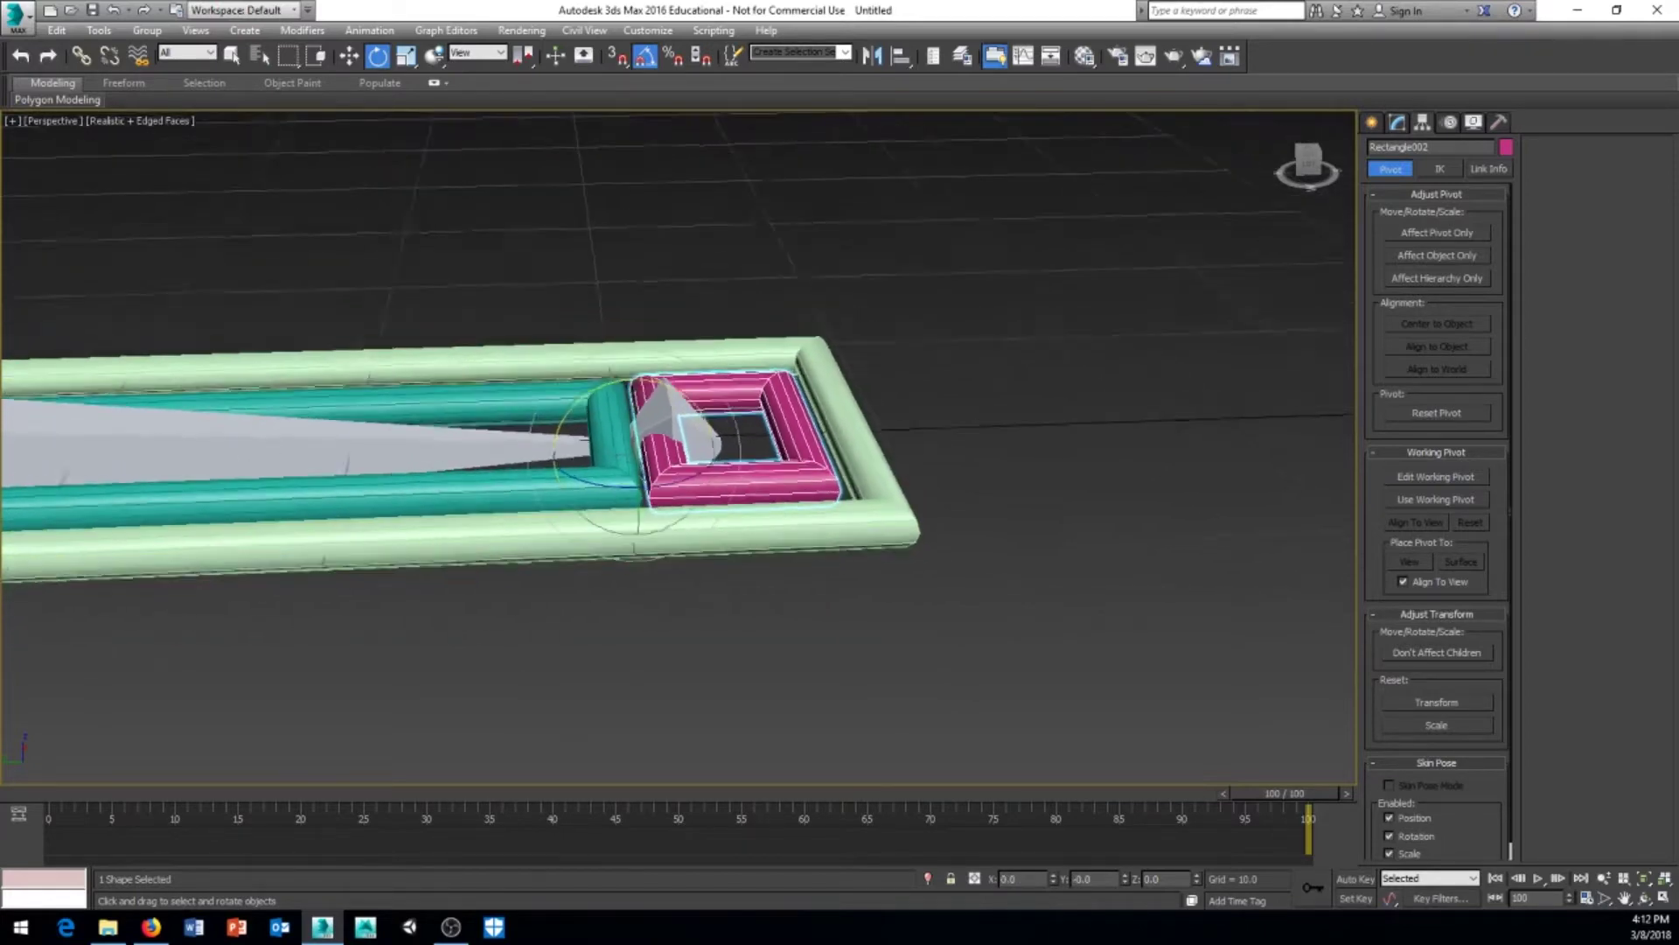
middle_click_drag(491, 573, 673, 569)
scroll(665, 562, "down", 4)
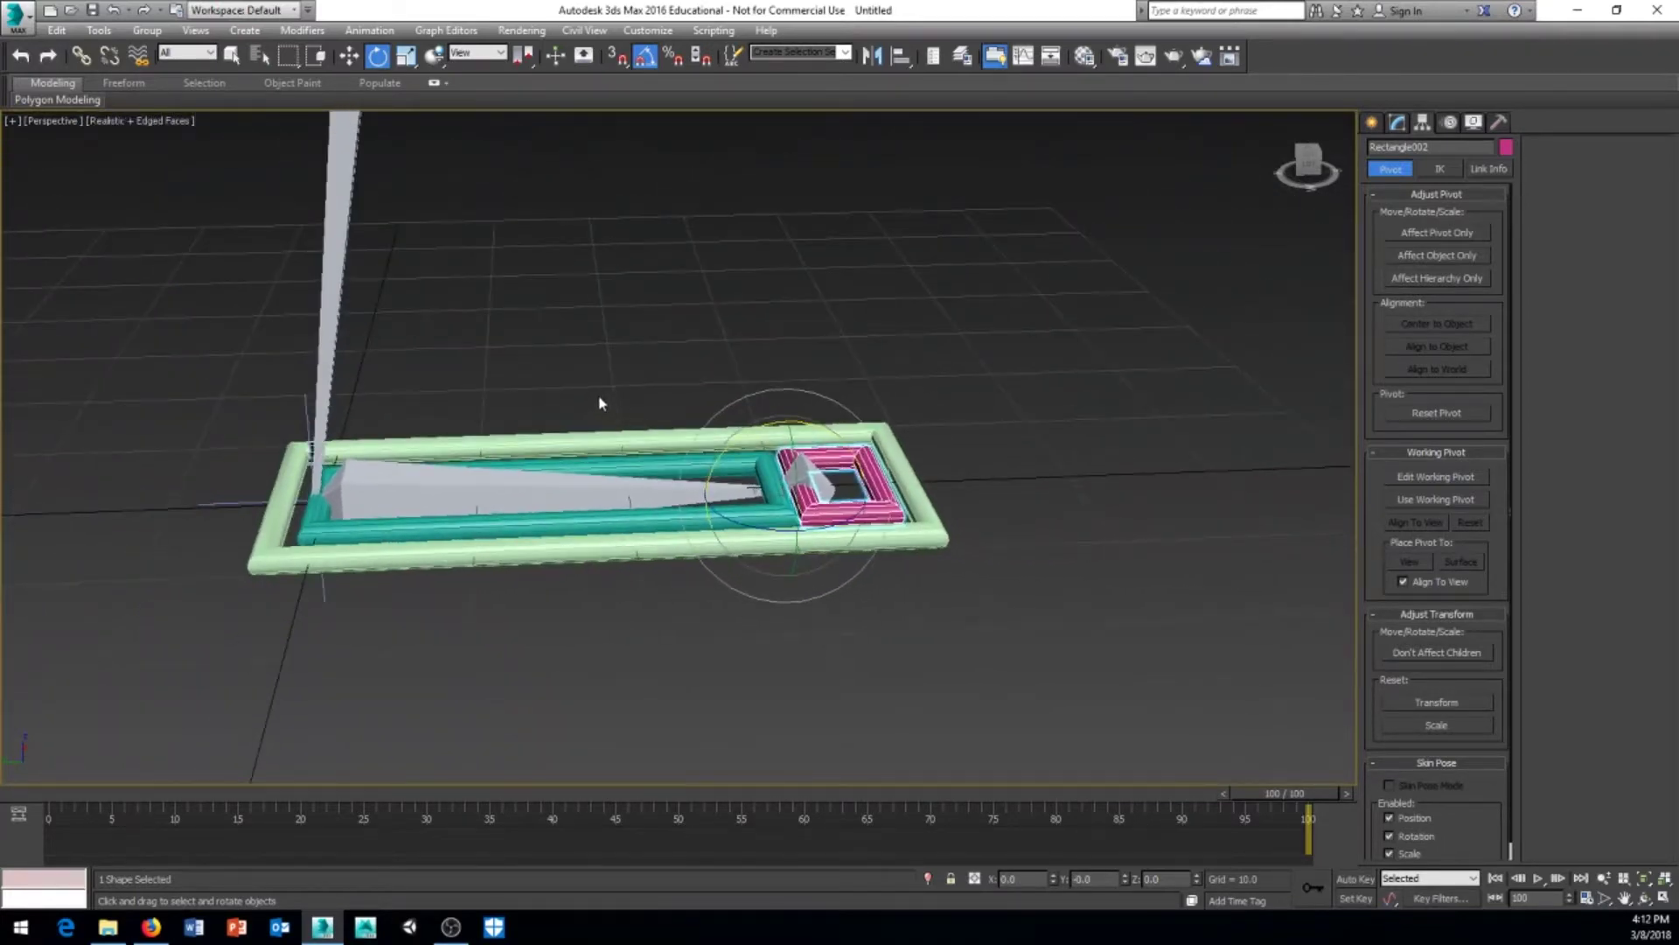
Select the master foot control, followed by the two leg bones above the foot
middle_click_drag(600, 403, 556, 409)
middle_click_drag(531, 255, 451, 476)
scroll(533, 285, "down", 5)
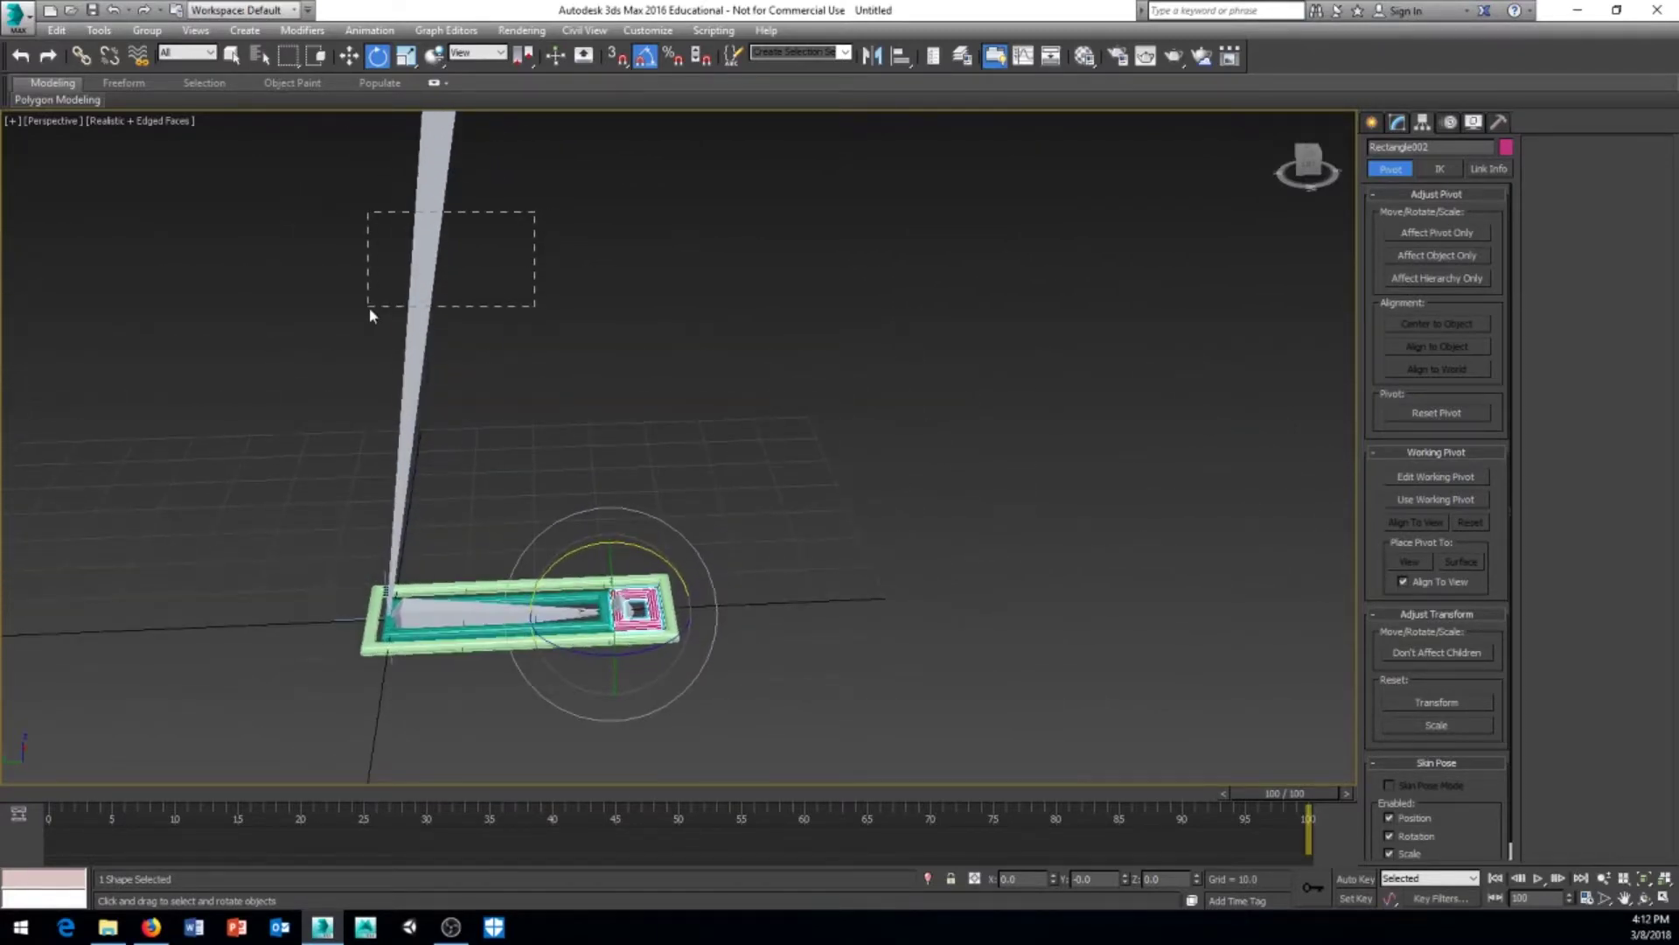
left_click_drag(370, 315, 370, 315)
left_click(493, 647)
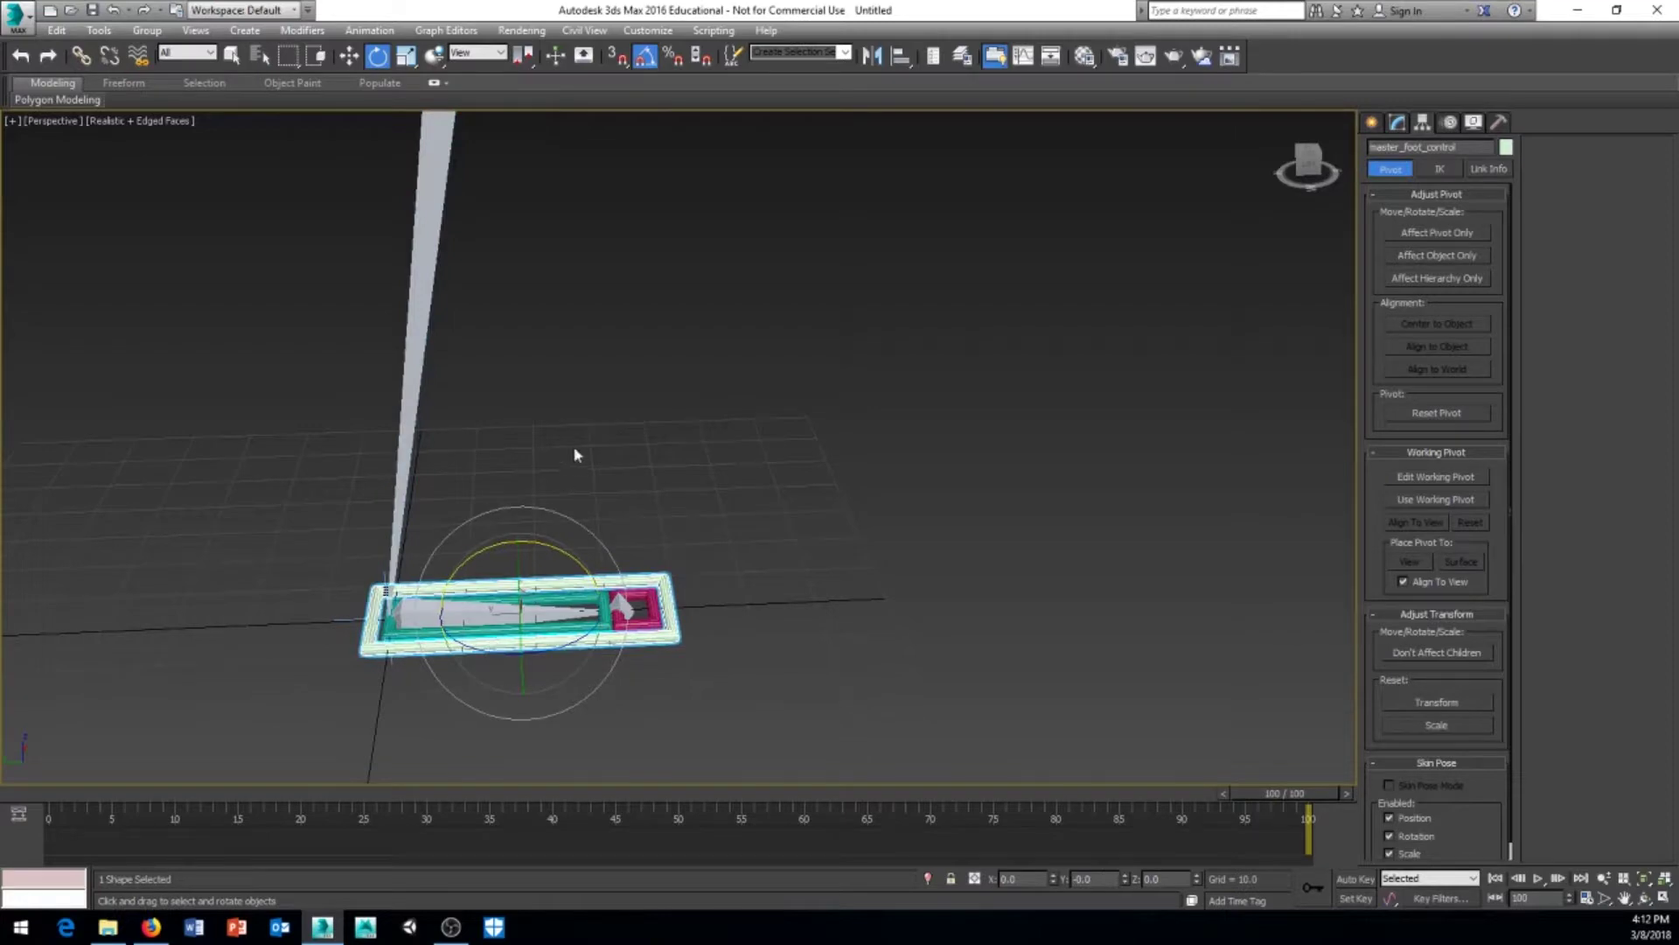
middle_click_drag(574, 454, 607, 505, "alt")
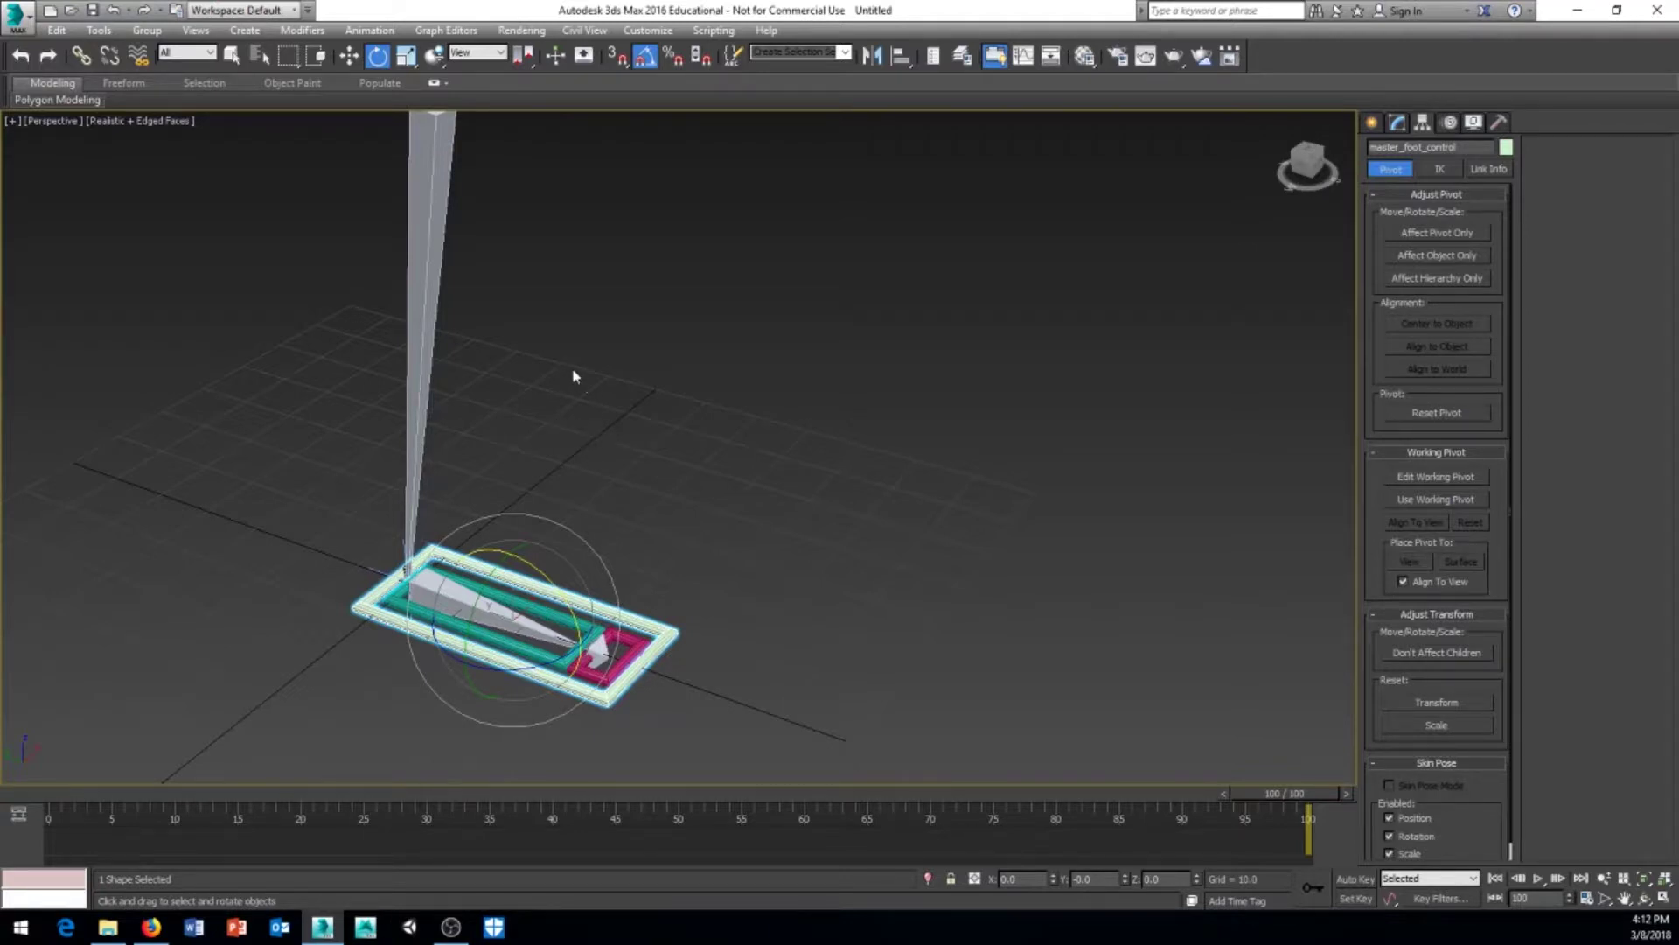
middle_click_drag(558, 428, 575, 369, "alt")
left_click_drag(527, 244, 427, 338)
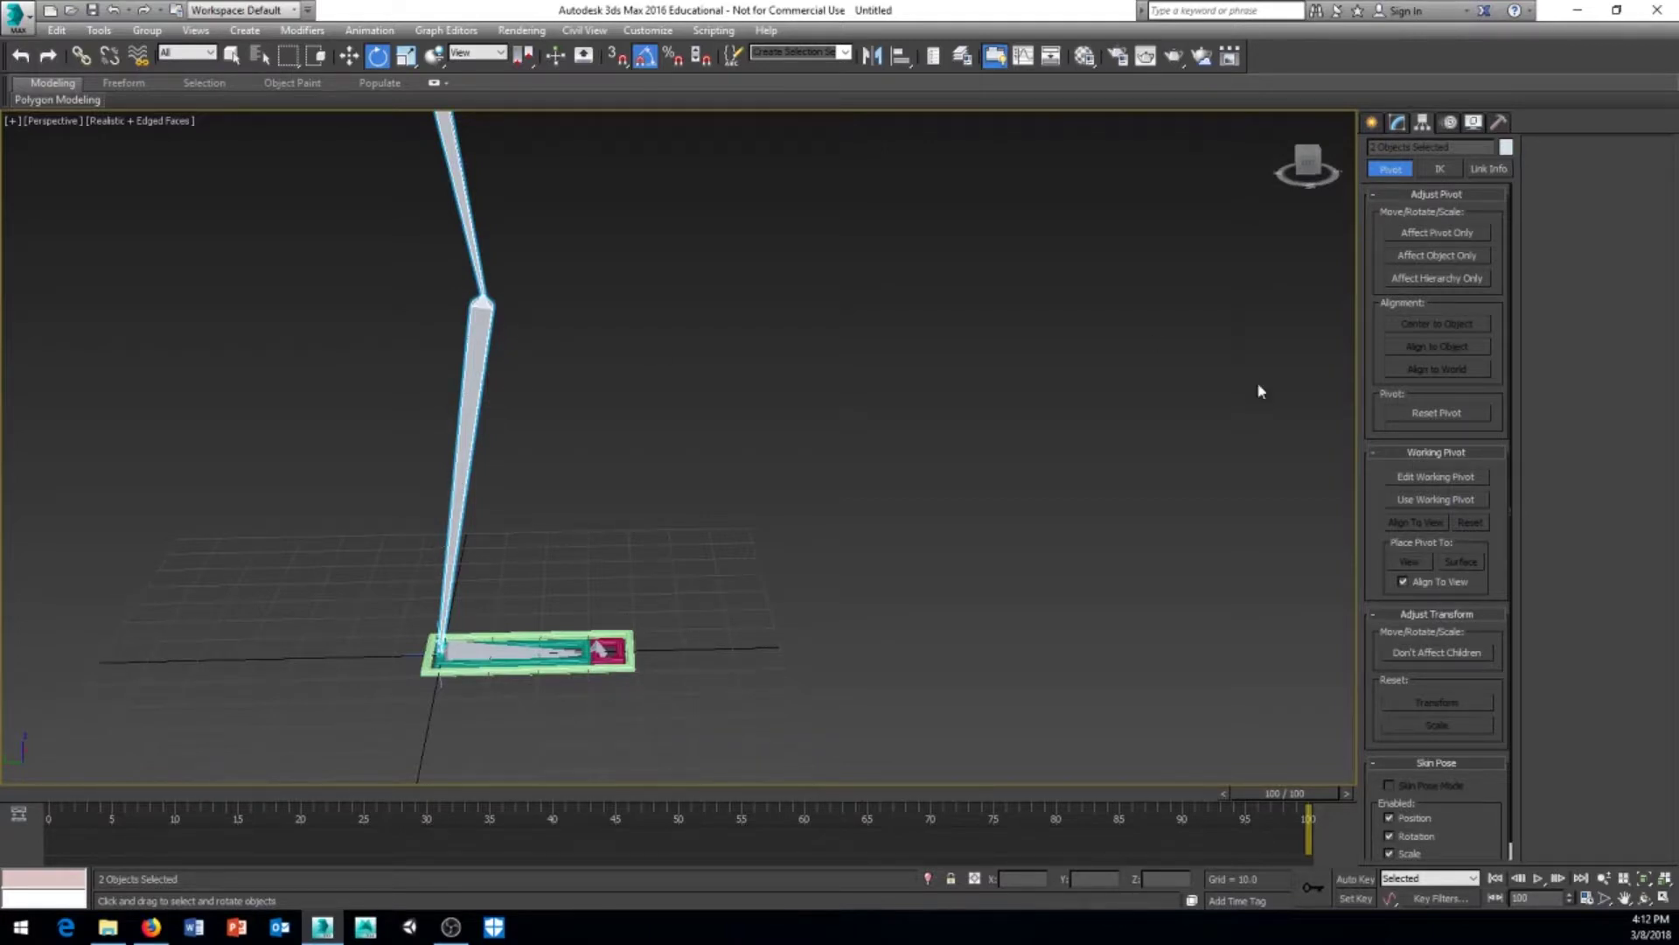
middle_click_drag(863, 555, 884, 560, "alt")
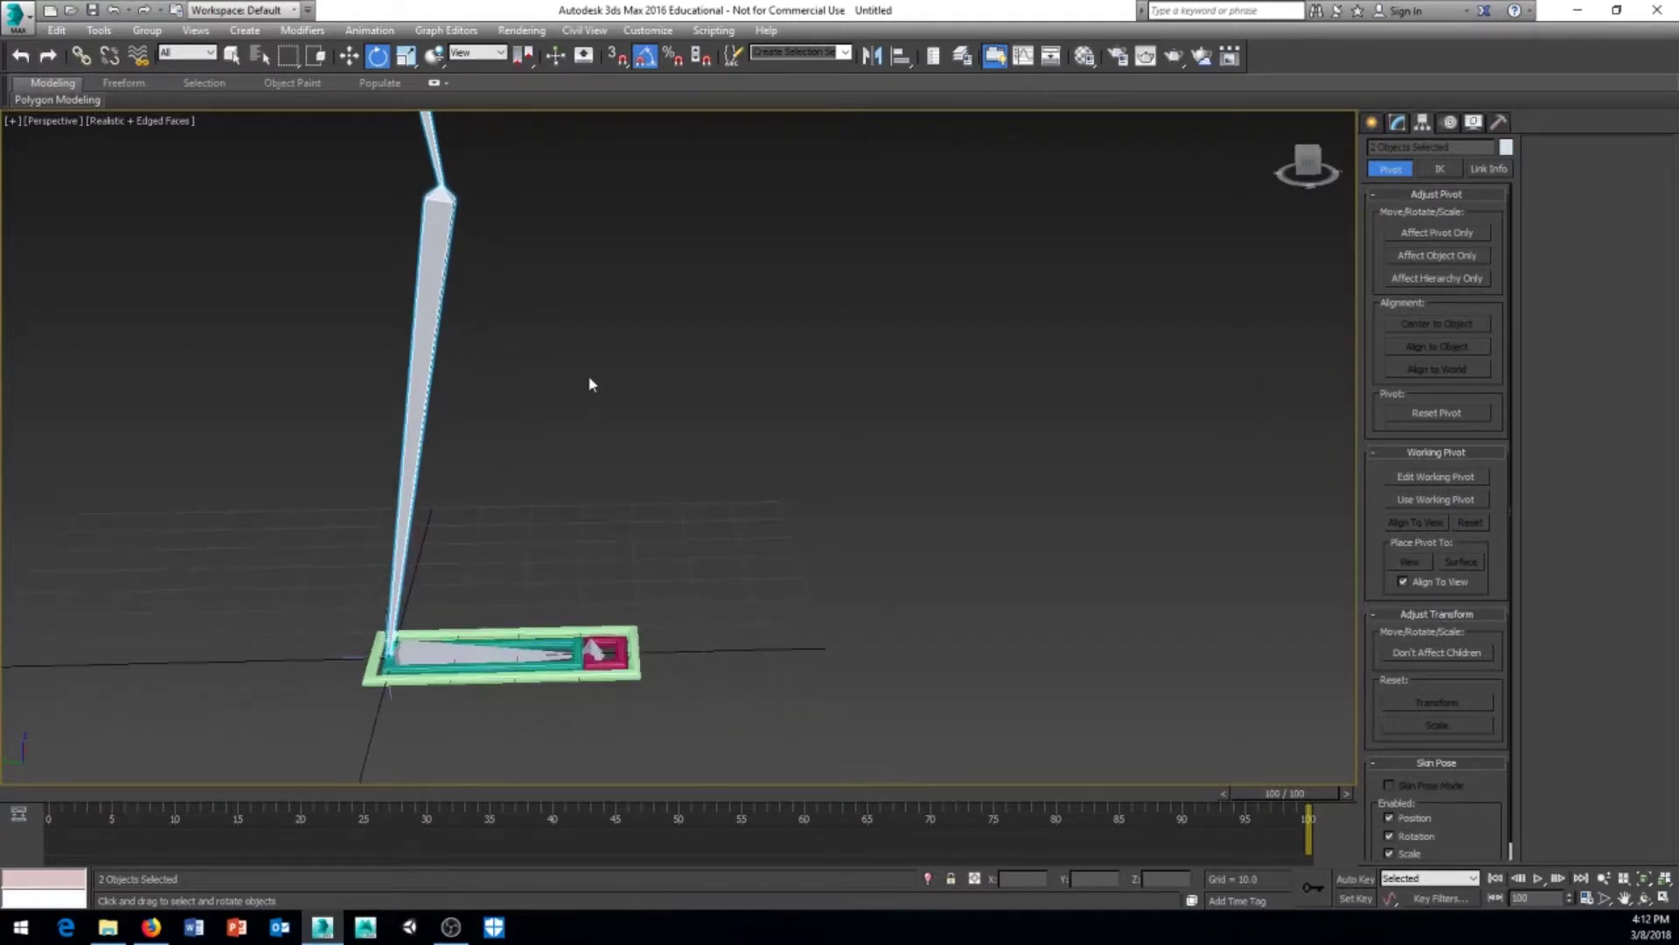
middle_click_drag(590, 383, 623, 455)
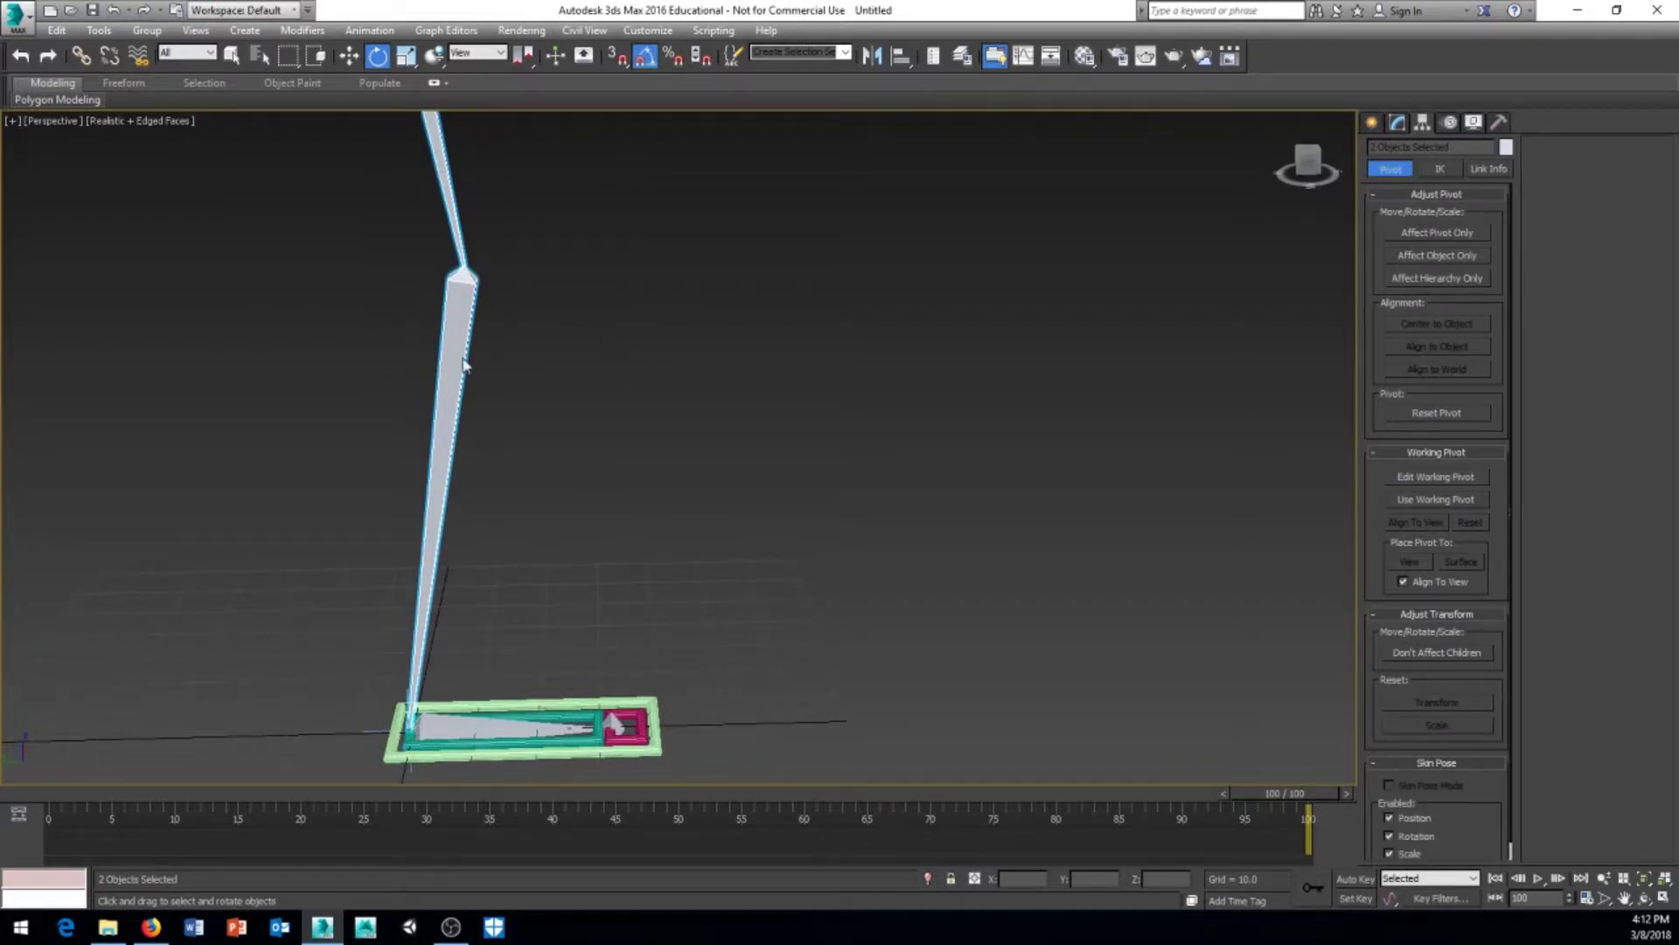
Check the names of the master and foot controls against the Scene Explorer list by selecting each one
middle_click_drag(554, 543, 558, 663, "alt")
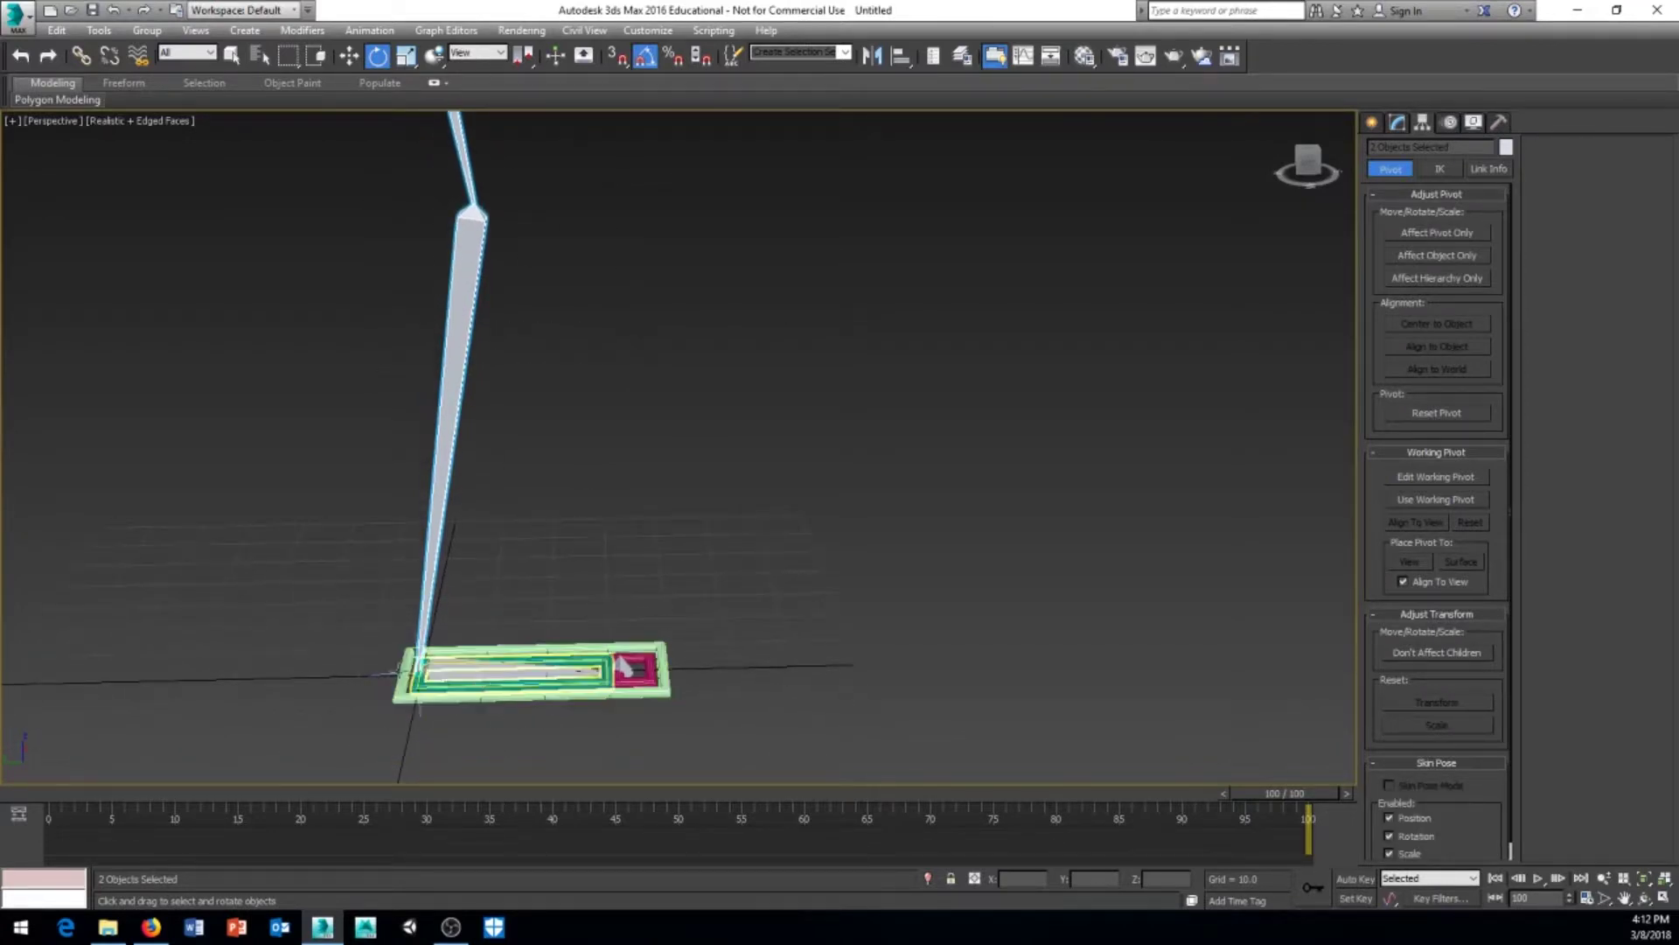
middle_click_drag(597, 534, 604, 545)
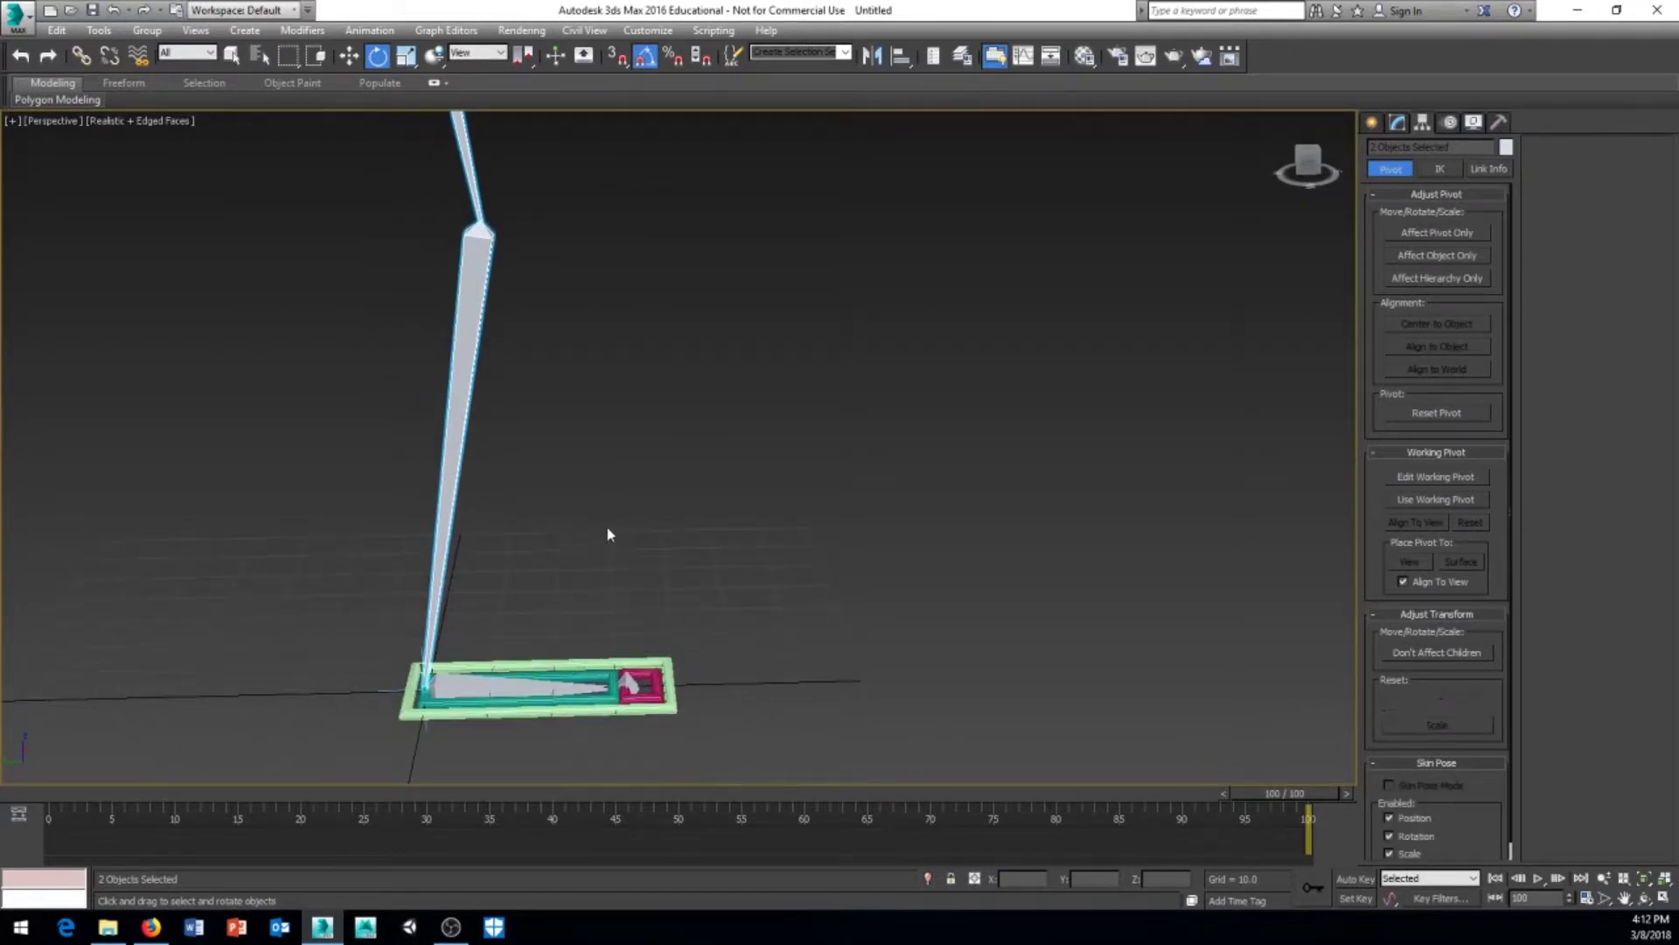
scroll(610, 534, "down", 2)
middle_click_drag(551, 670, 600, 577)
scroll(600, 577, "up", 2)
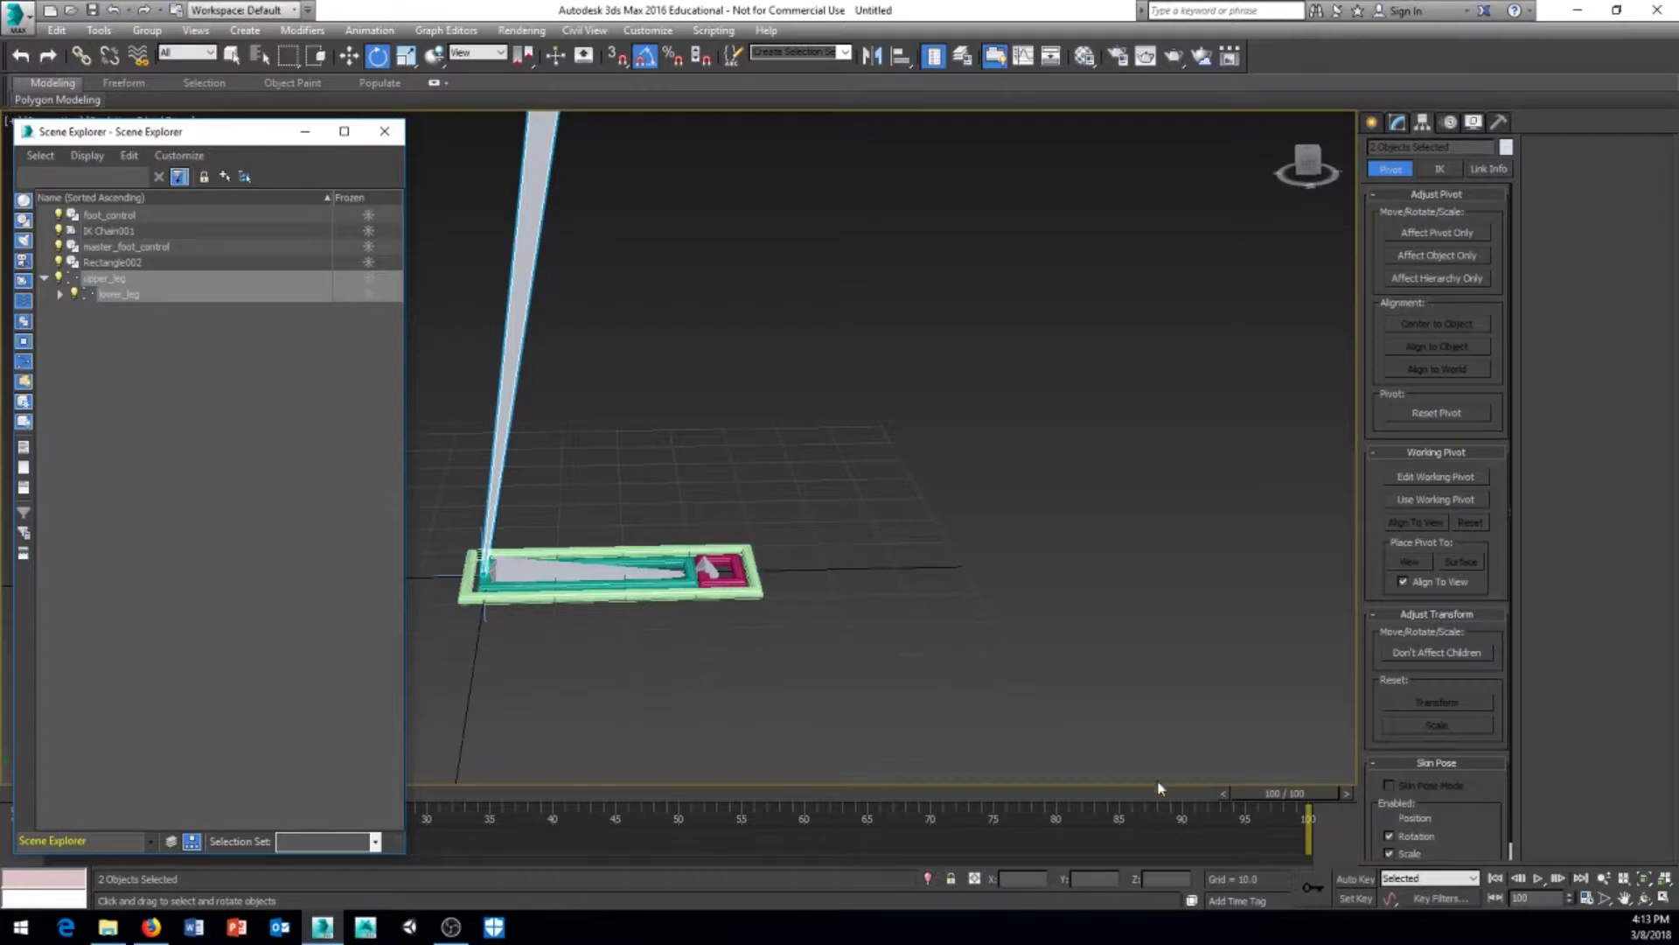
middle_click_drag(763, 691, 629, 648, "alt")
scroll(605, 533, "up", 3)
scroll(832, 668, "up", 2)
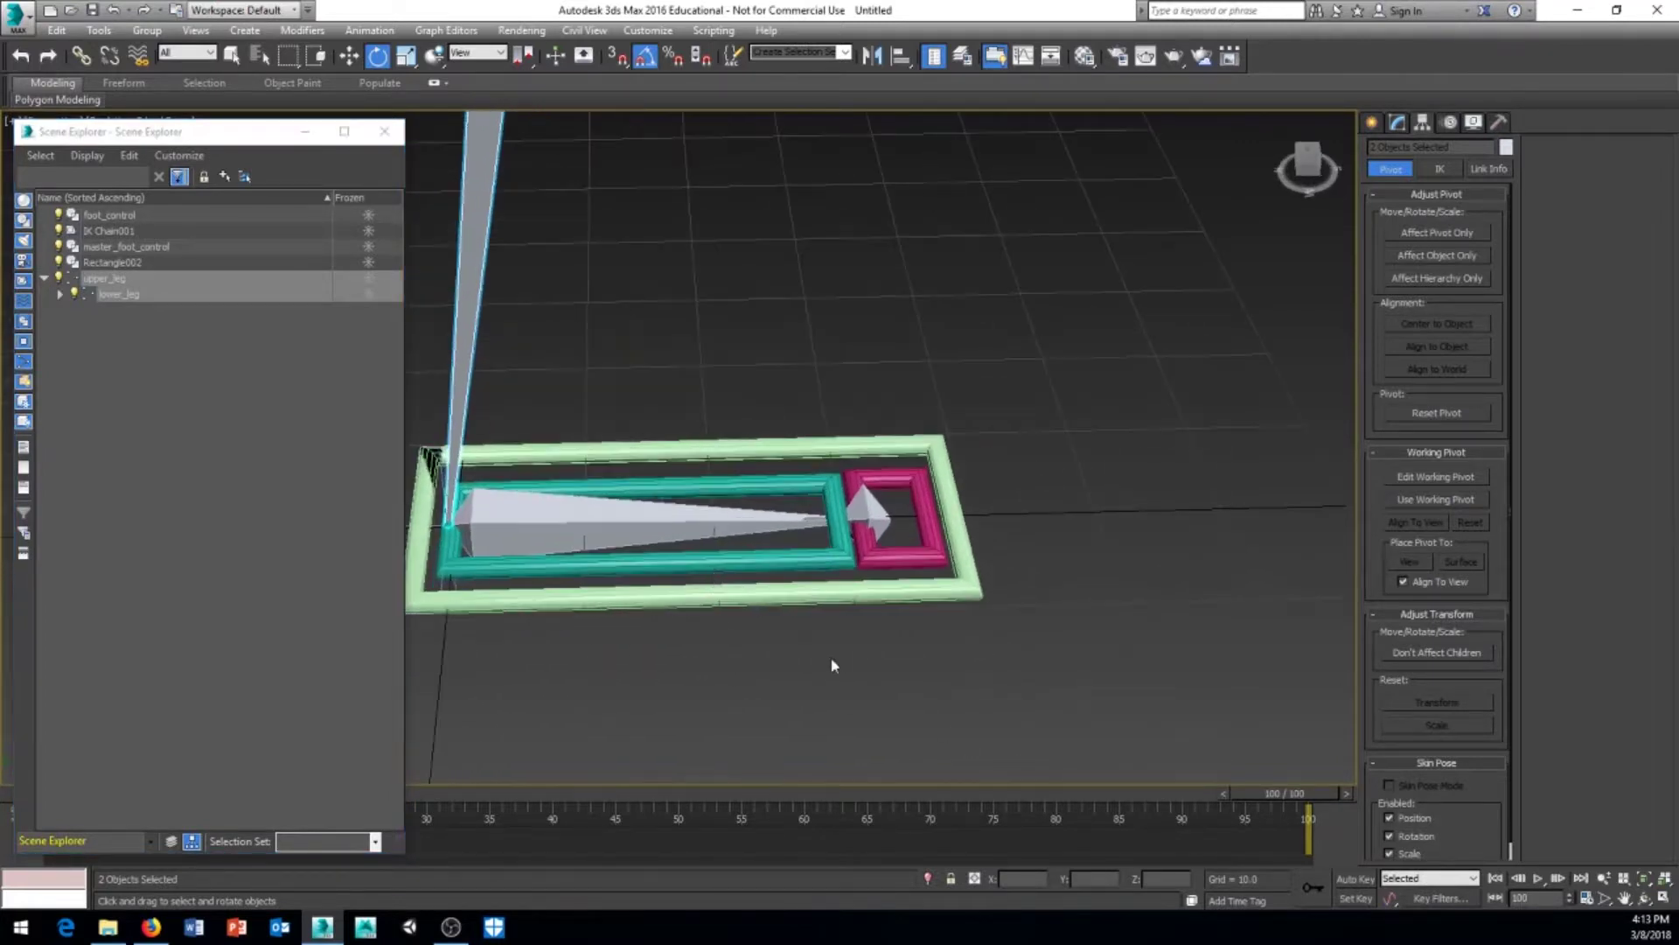
left_click(795, 588)
scroll(795, 589, "up", 1)
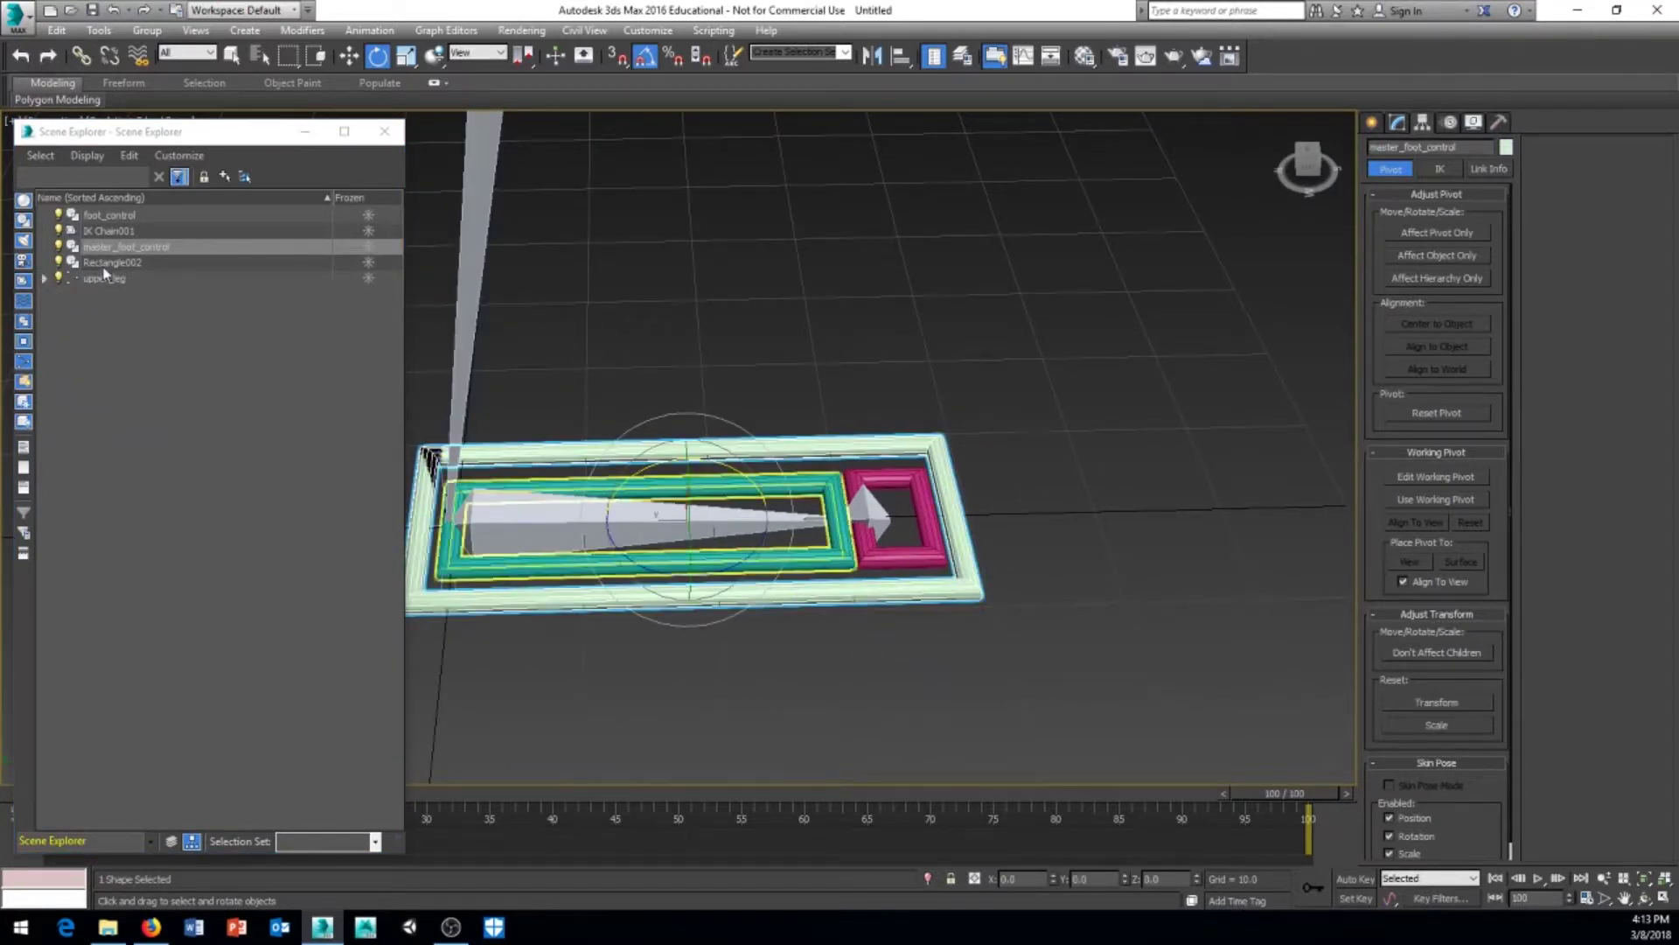
left_click(853, 567)
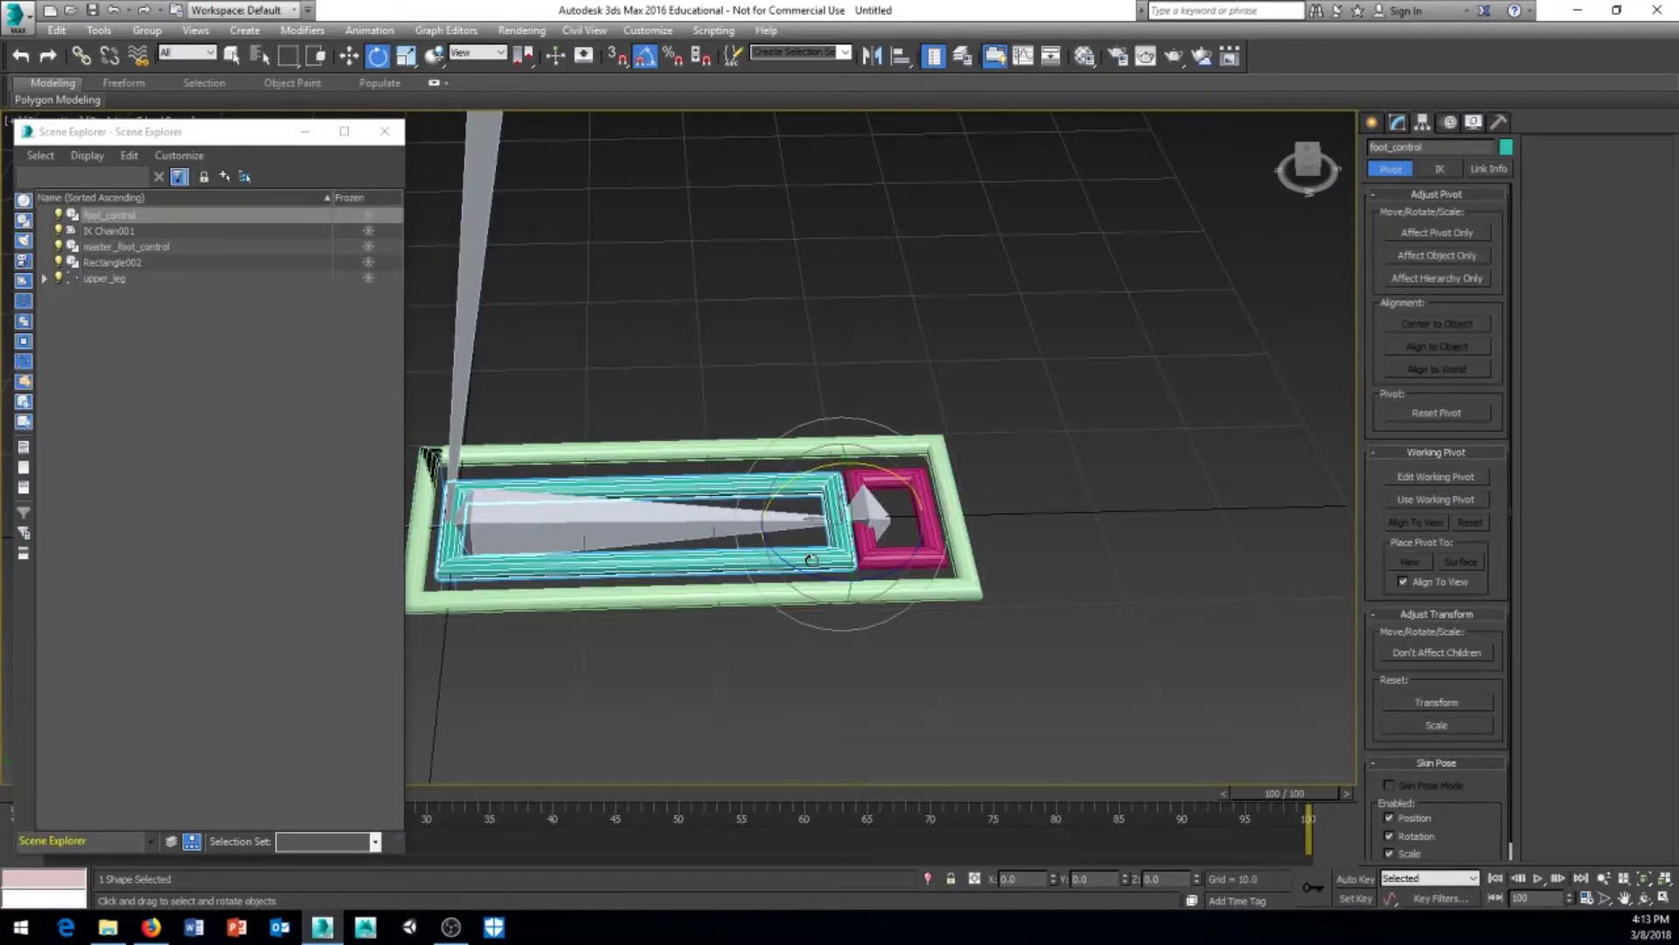
Rename the small toe rectangle as toe_control and deselect it
left_click(929, 557)
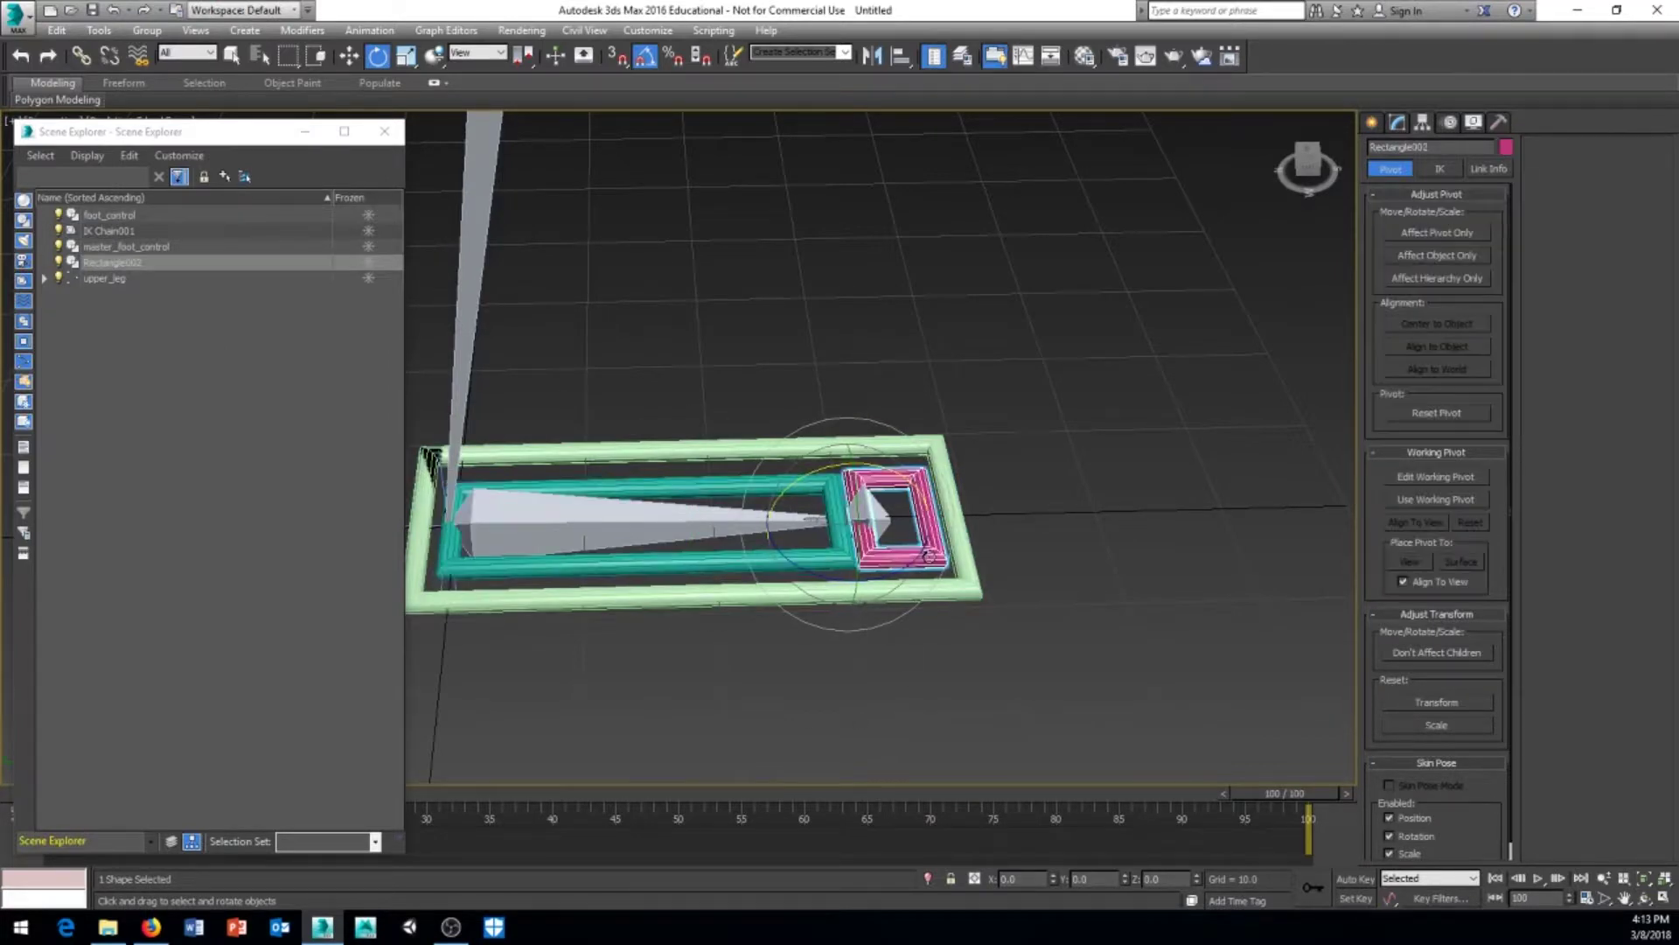
left_click(1397, 122)
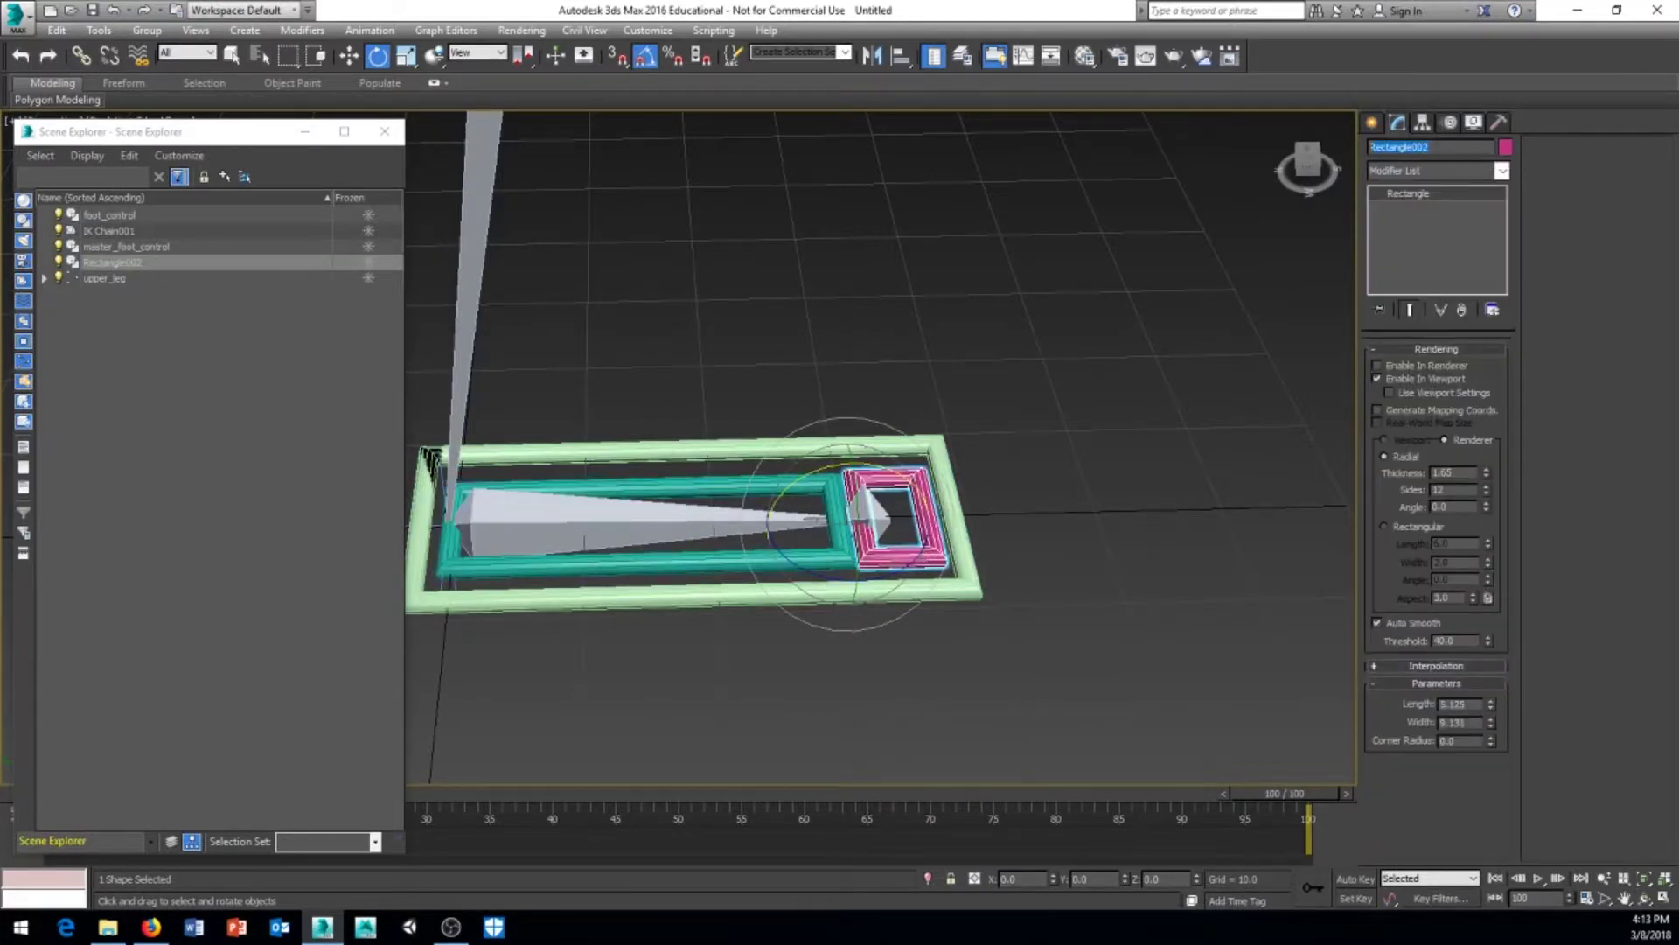
type("toe_control")
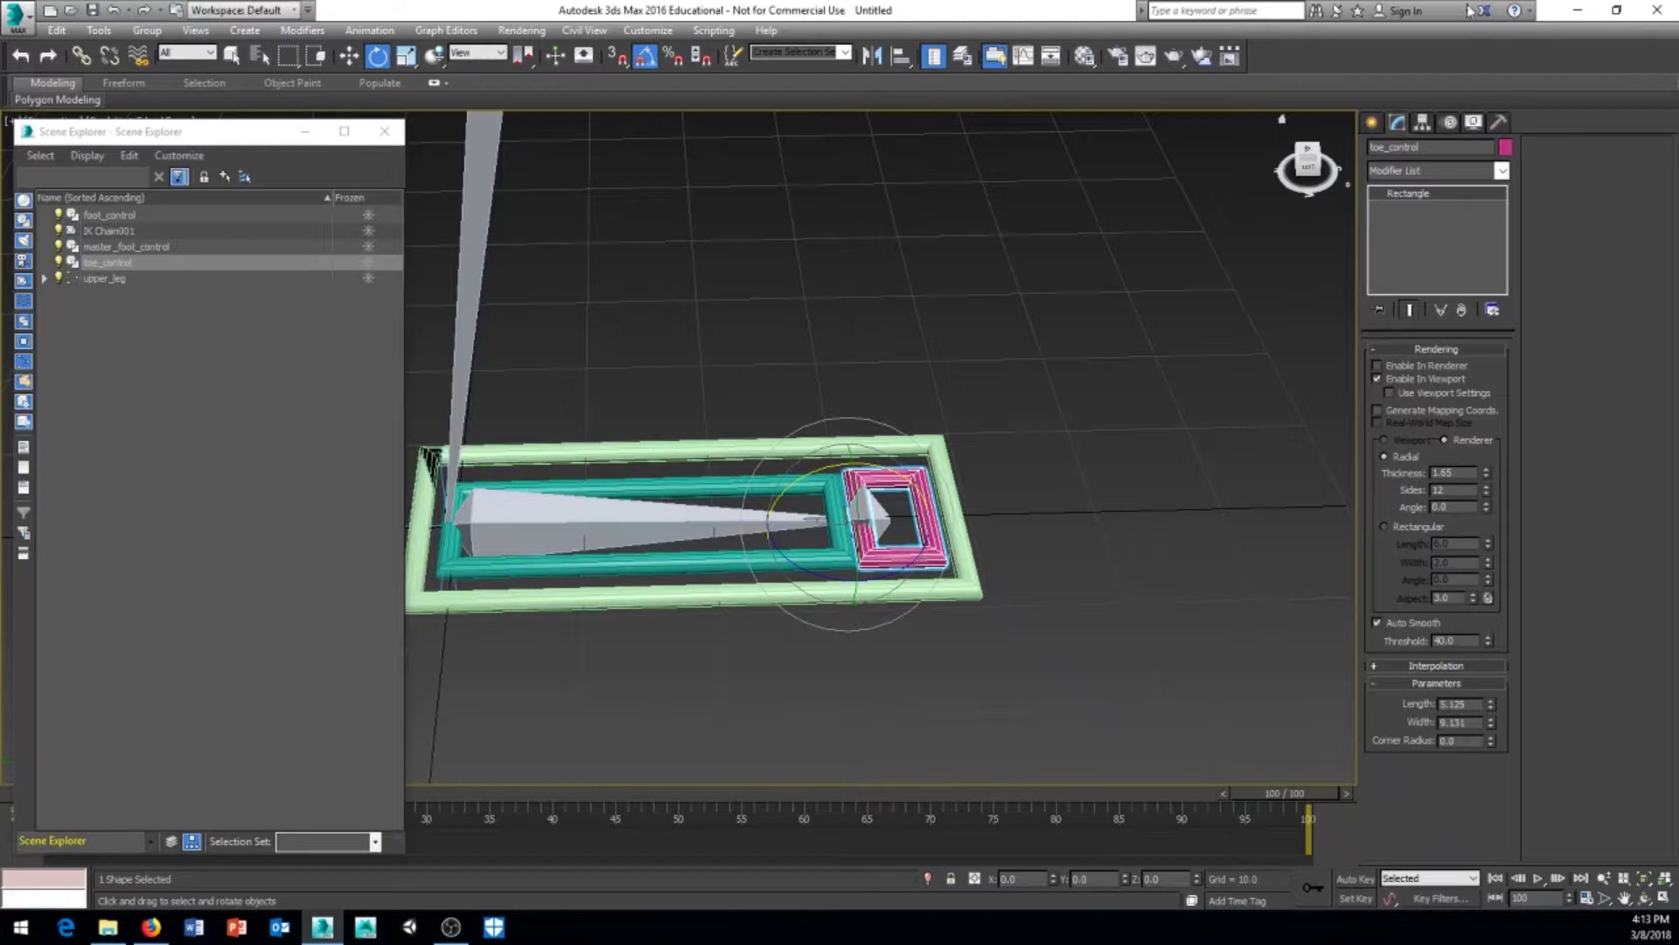
left_click(1093, 432)
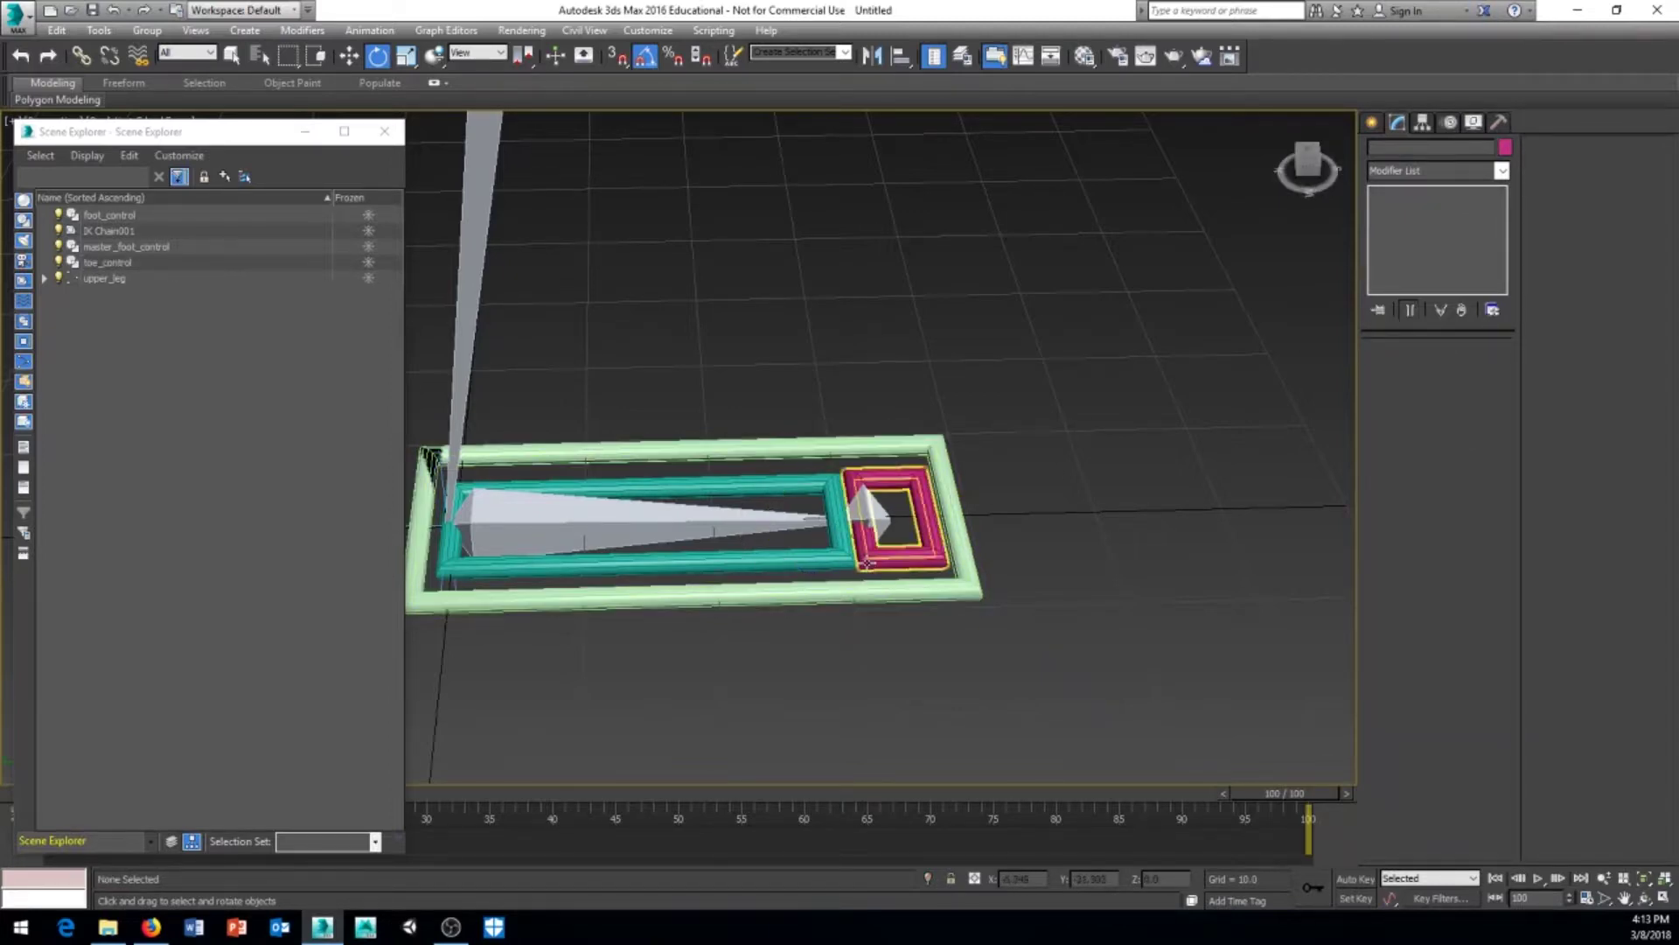
Parent foot_control and toe_control together under master_foot_control in the Scene Explorer hierarchy
middle_click_drag(811, 631, 690, 637)
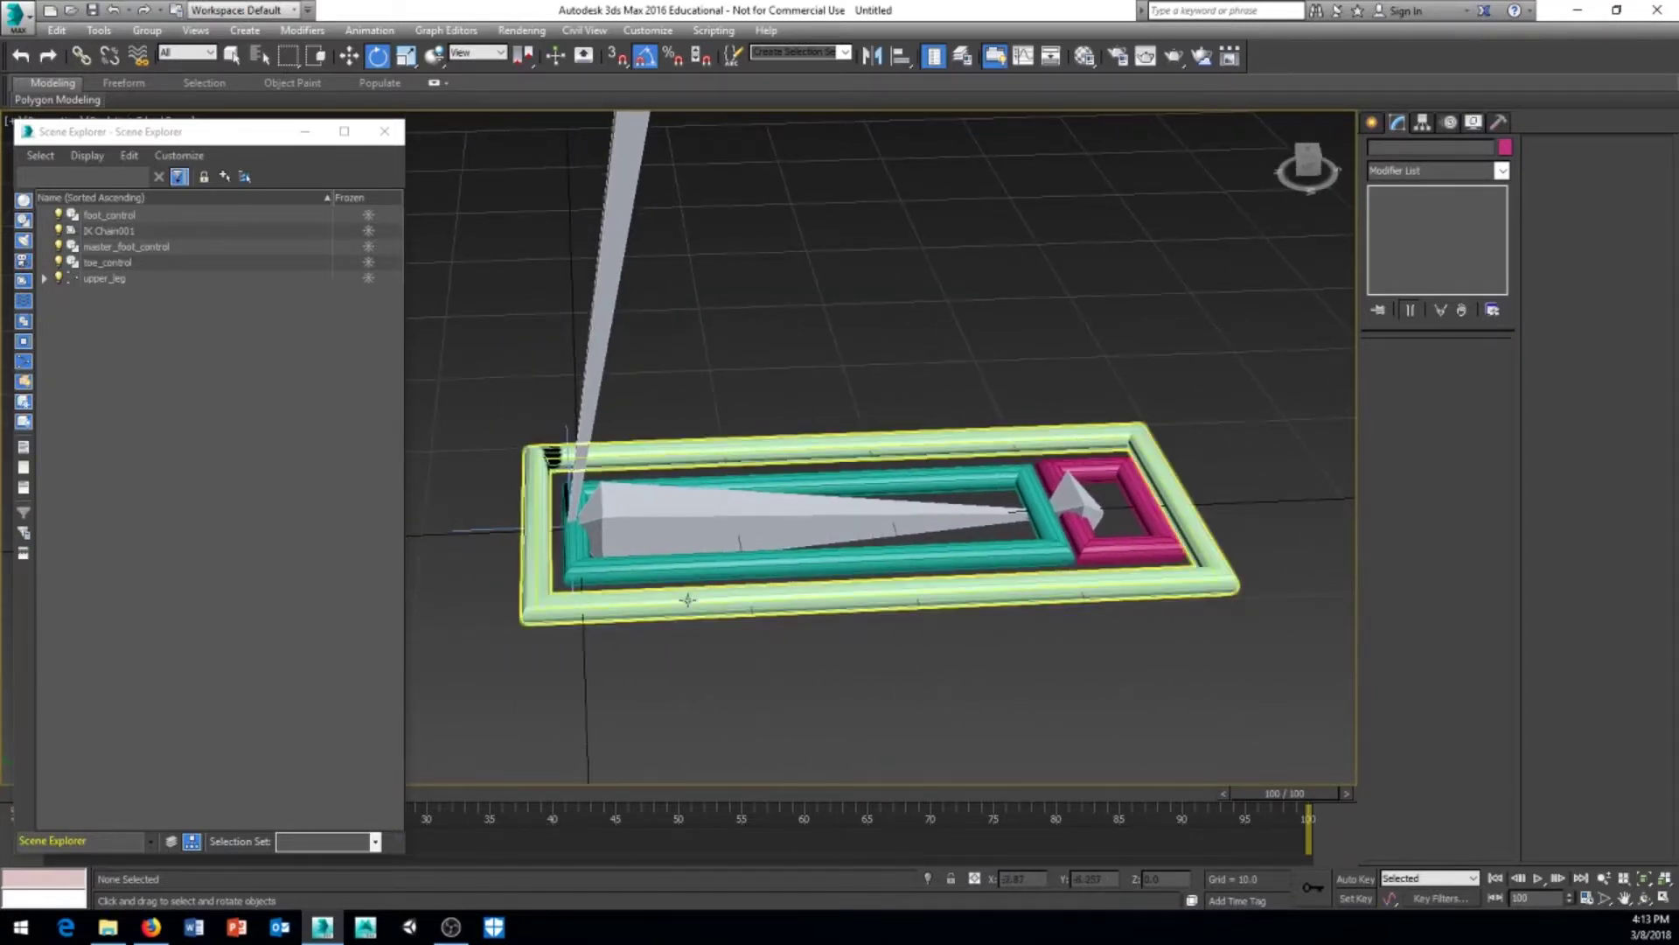
left_click(977, 568)
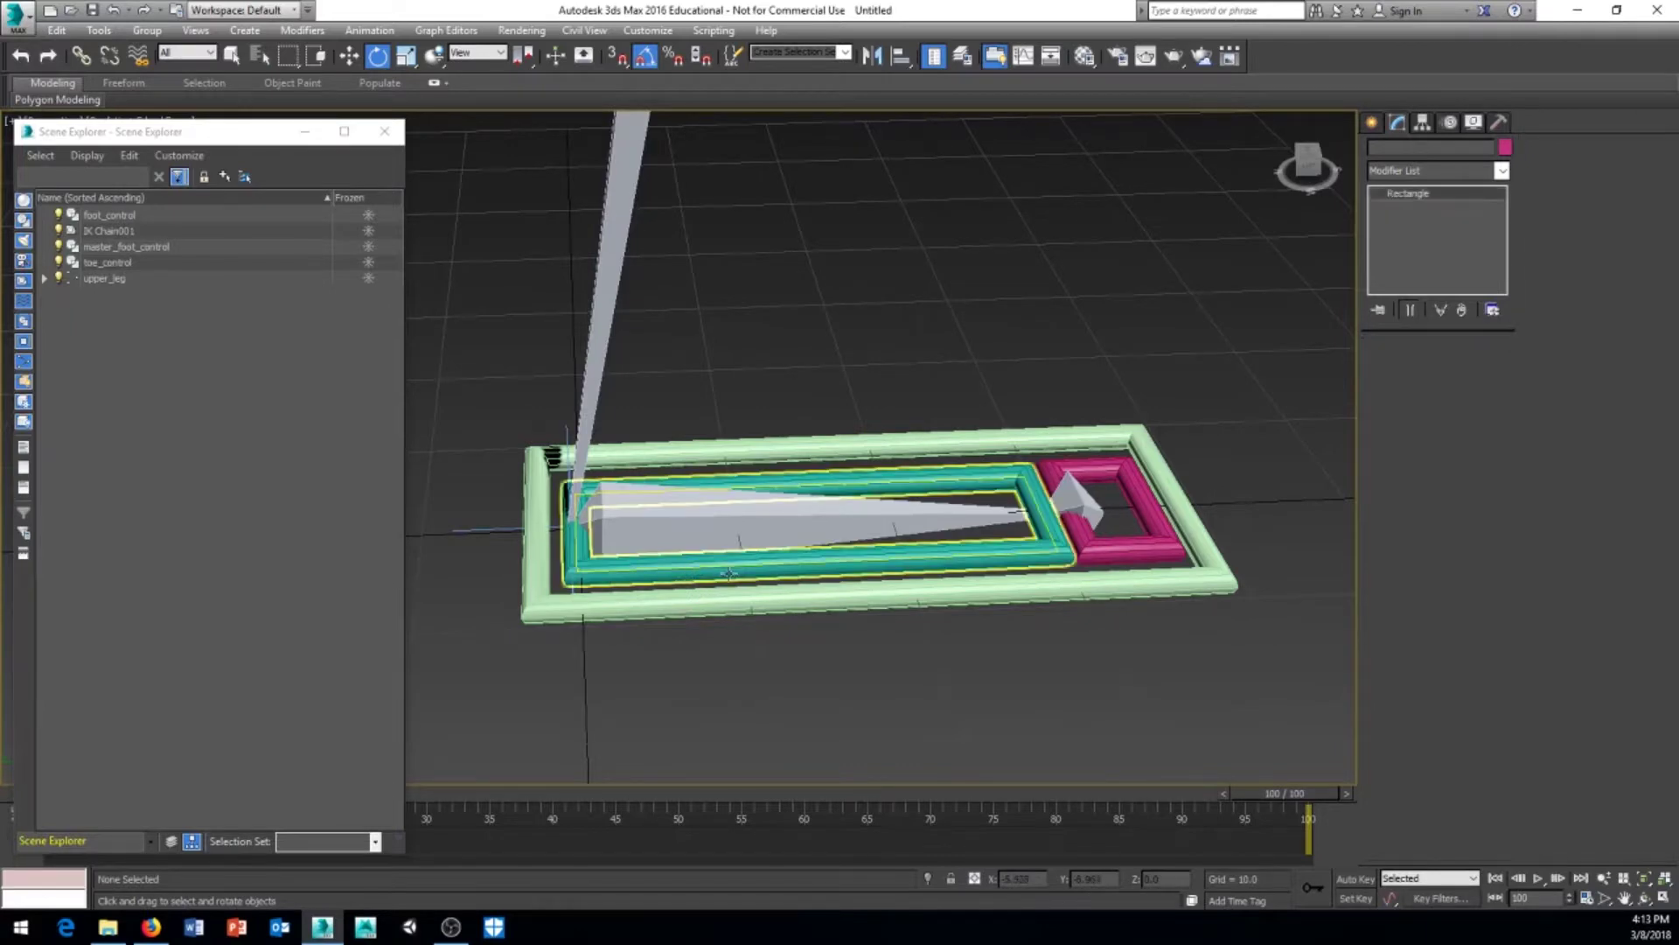
left_click(1164, 553, "ctrl")
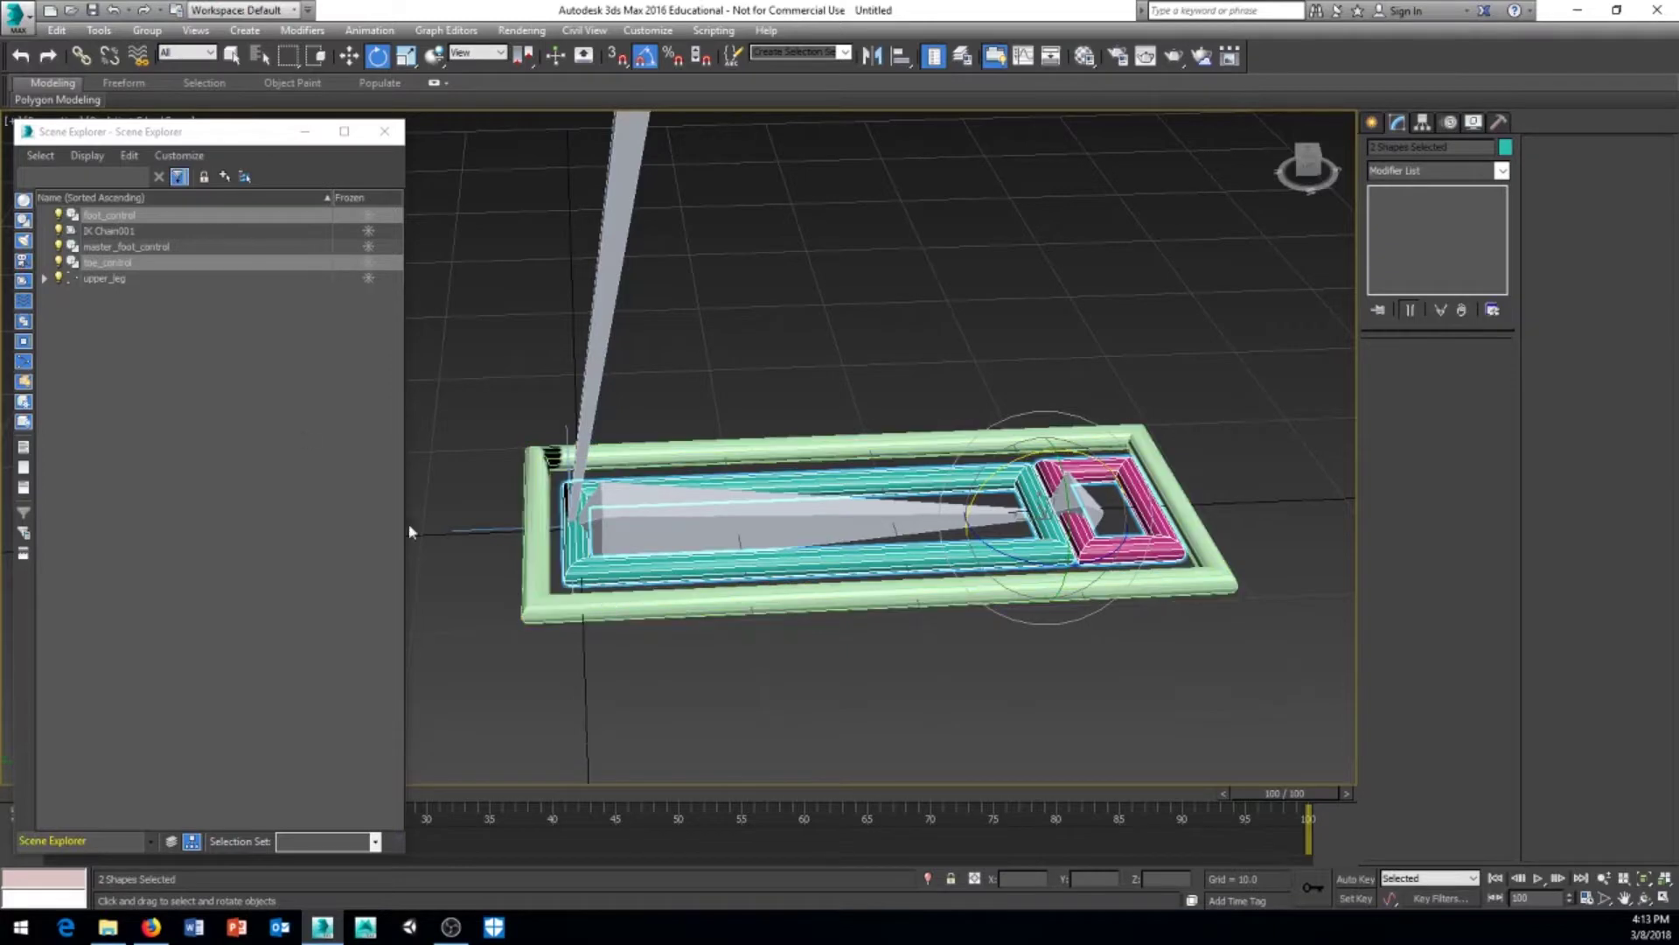
mouse_move(105, 264)
left_mouse_down()
mouse_move(123, 271)
mouse_move(117, 251)
left_mouse_up()
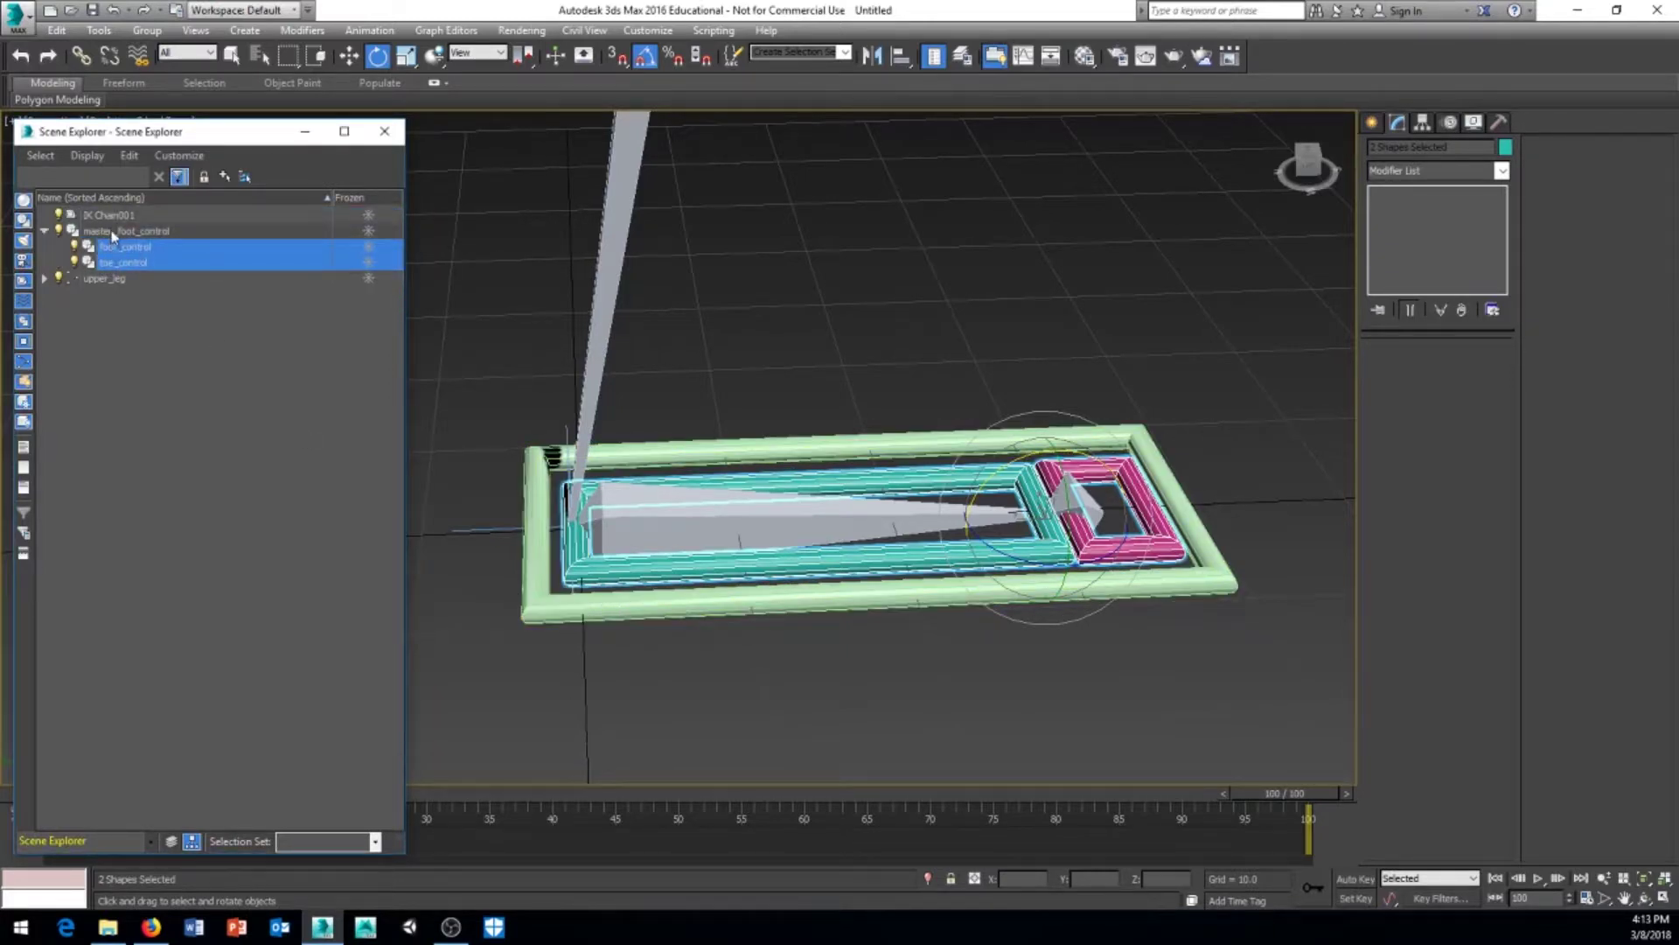
Test the new hierarchy by raising master_foot_control about 4.3 units along Z, and undo the move
left_click(676, 613)
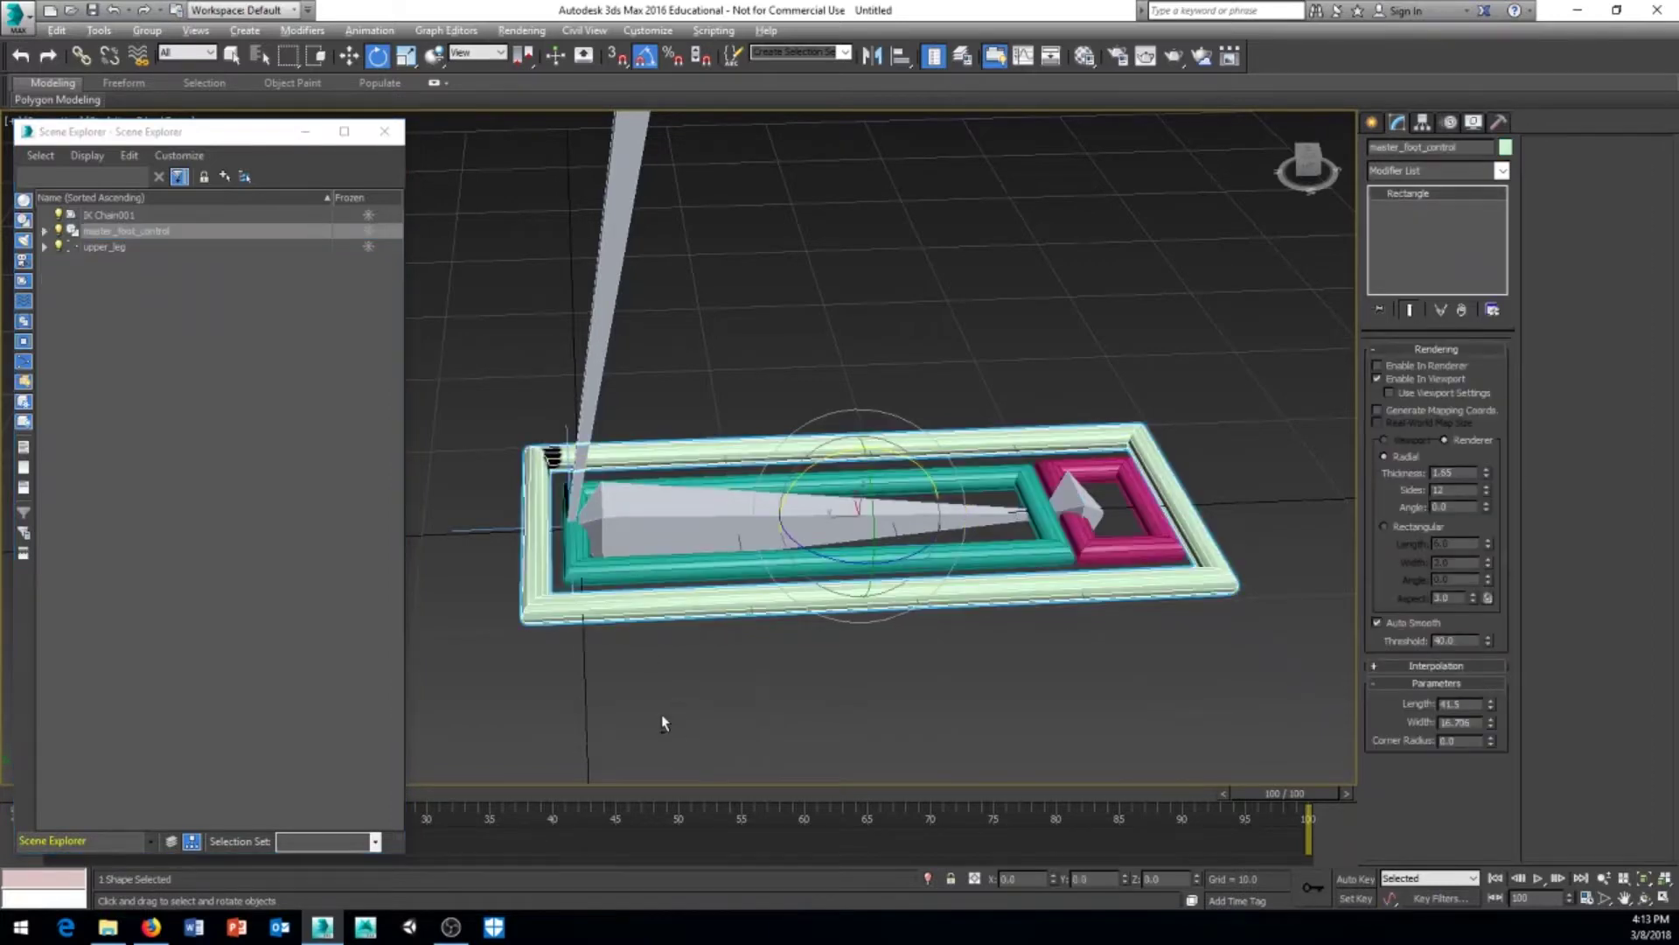
middle_click_drag(660, 721, 717, 657, "alt")
right_click(717, 658)
left_click(739, 678)
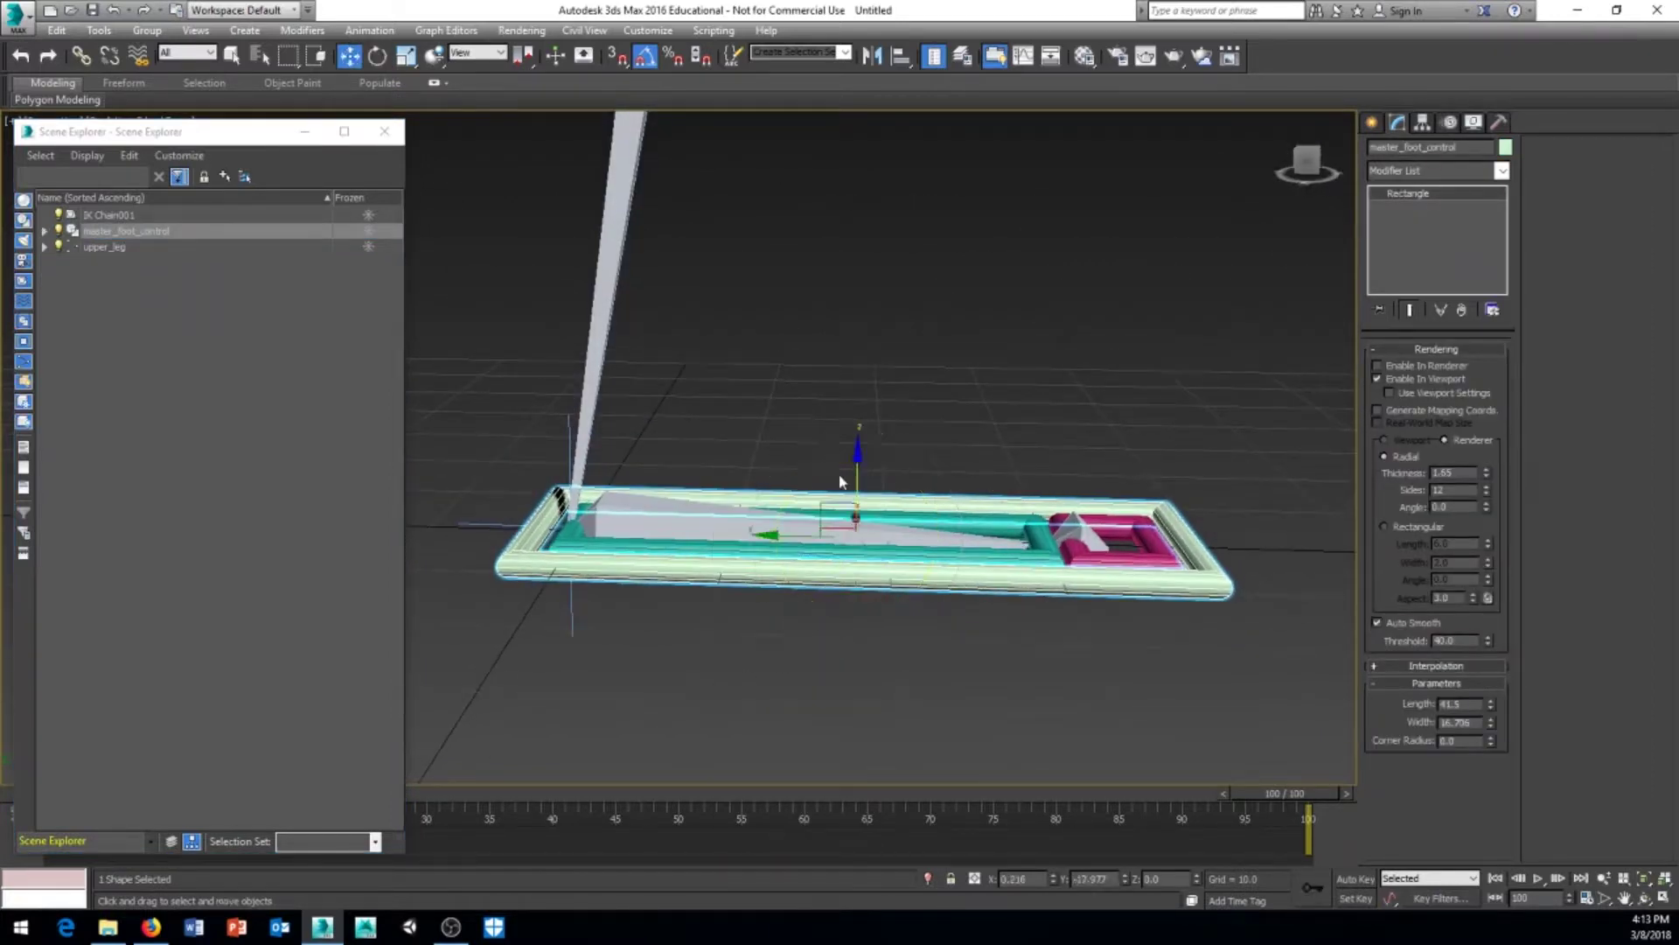
left_click_drag(858, 475, 869, 411)
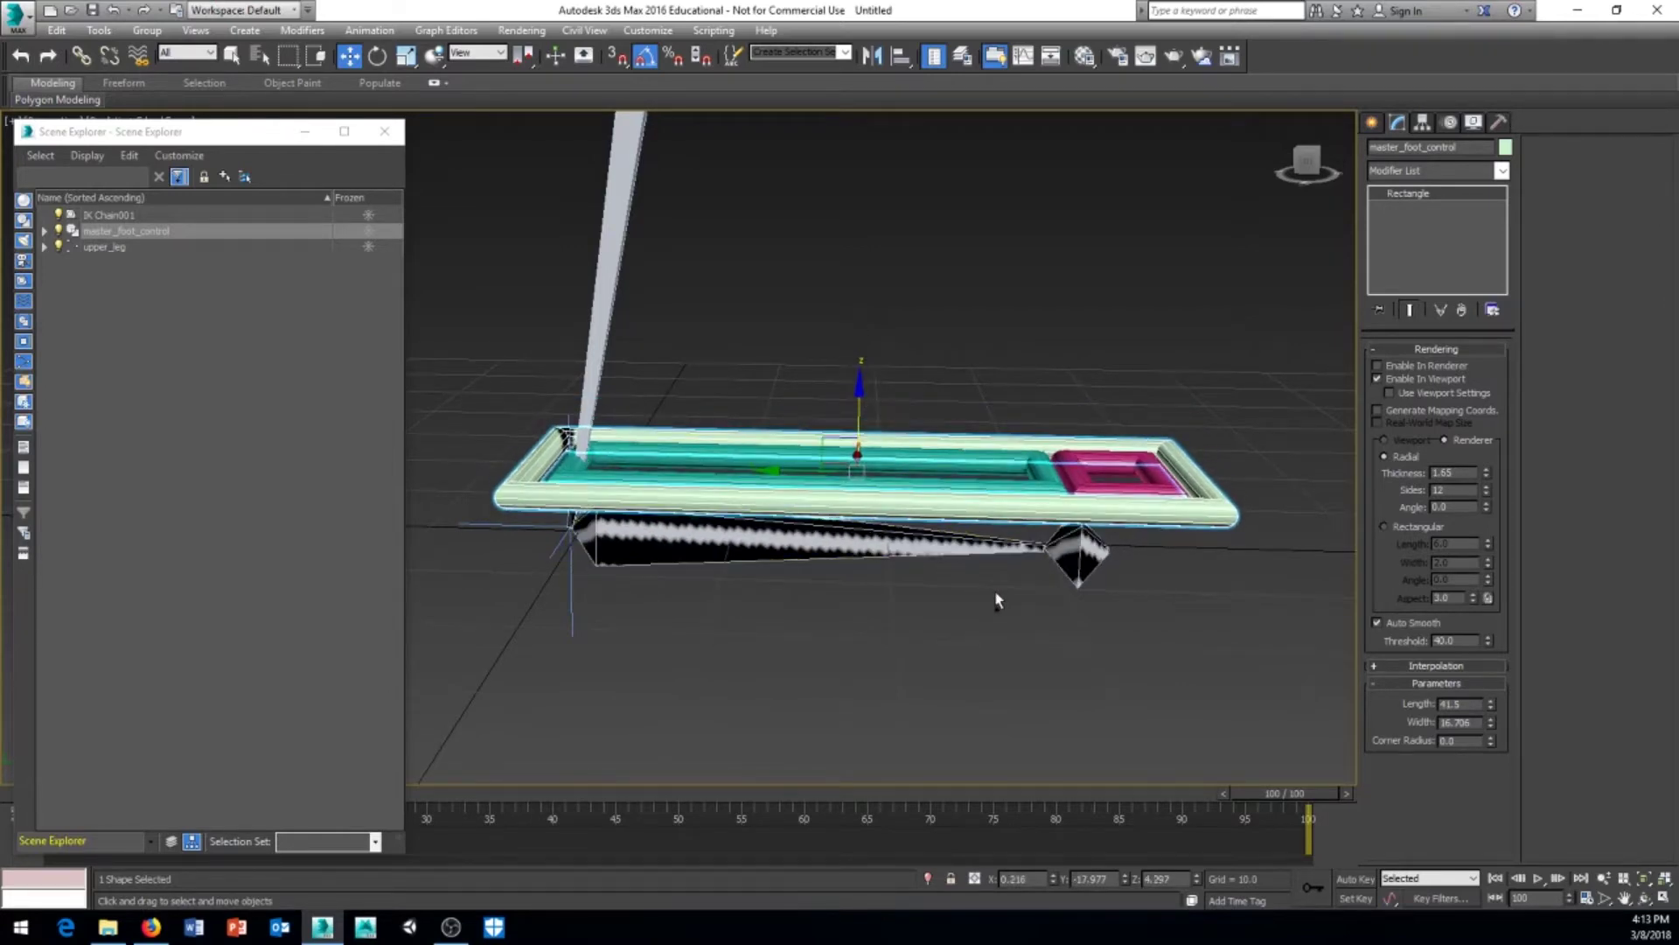
key("ctrl+z")
Select the IK chain at the ankle and parent IK Chain001 under foot_control in the Scene Explorer
middle_click_drag(712, 668, 603, 687, "alt")
left_click_drag(582, 543, 584, 545)
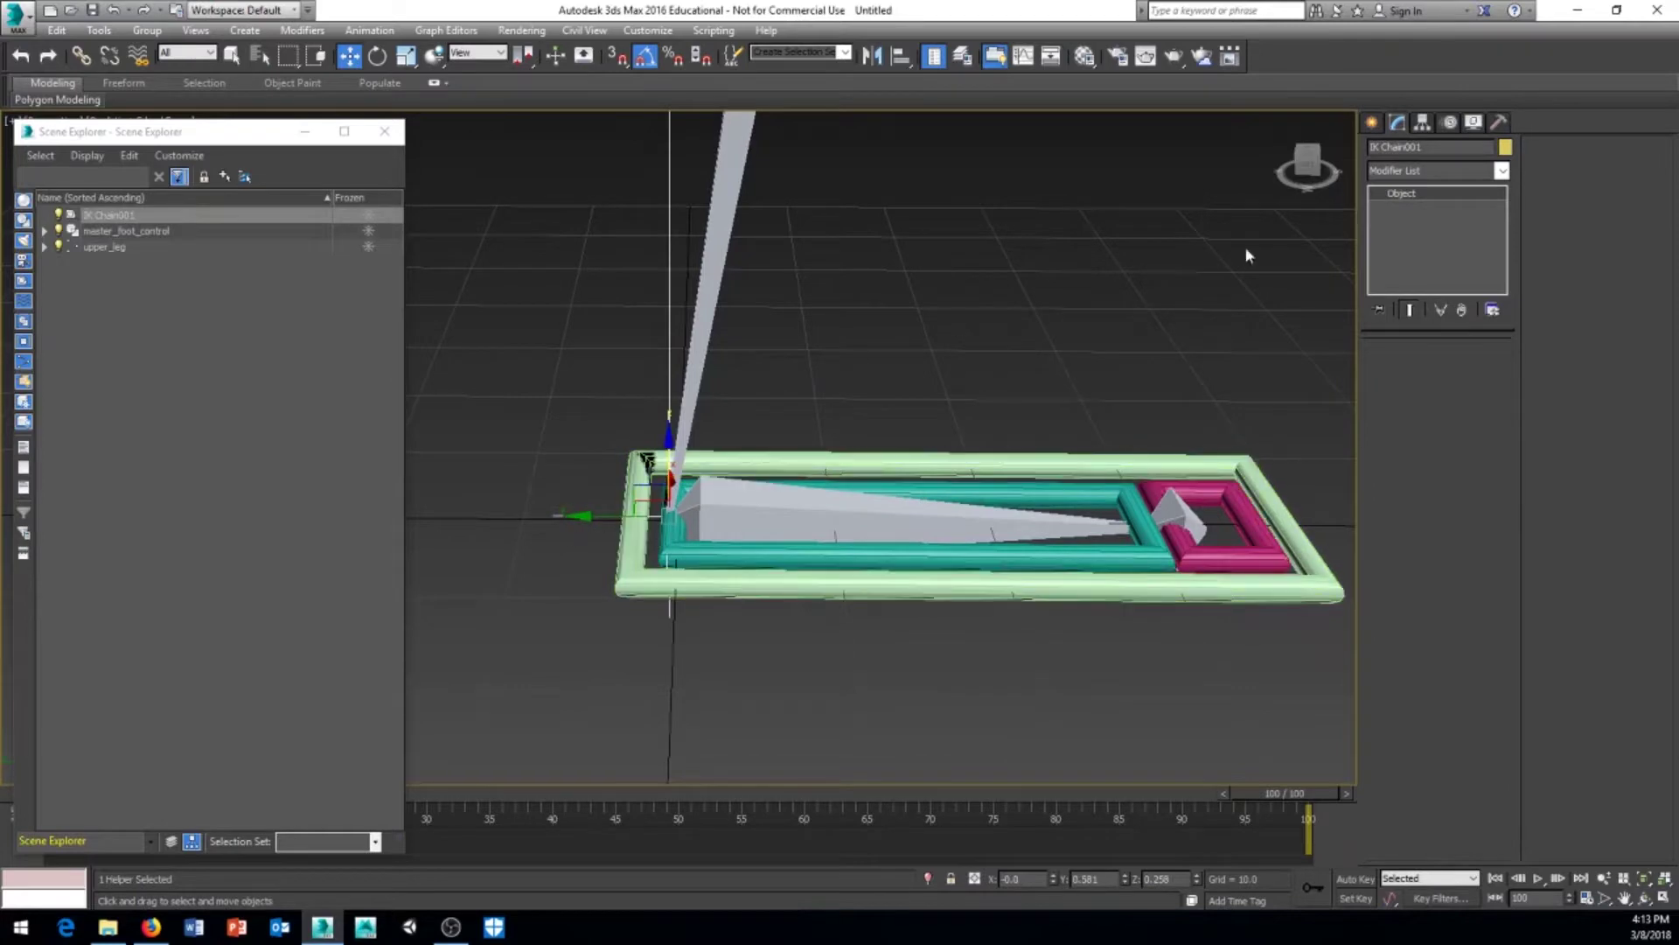
left_click_drag(1432, 147, 1371, 147)
left_click(44, 231)
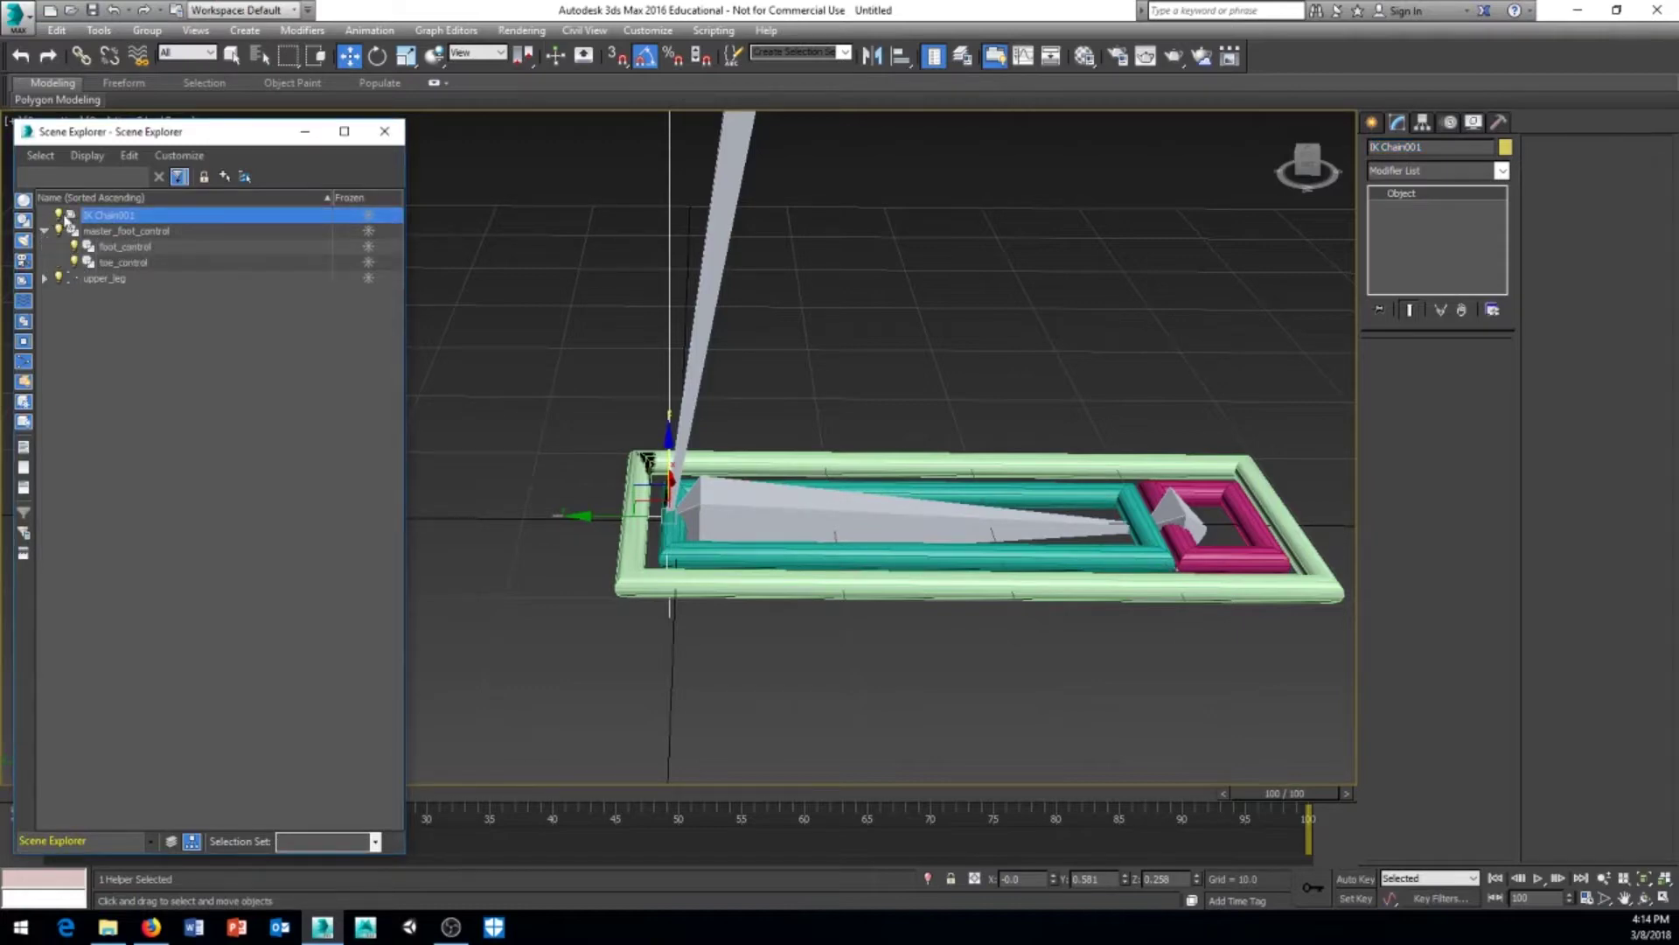
left_click_drag(96, 219, 124, 253)
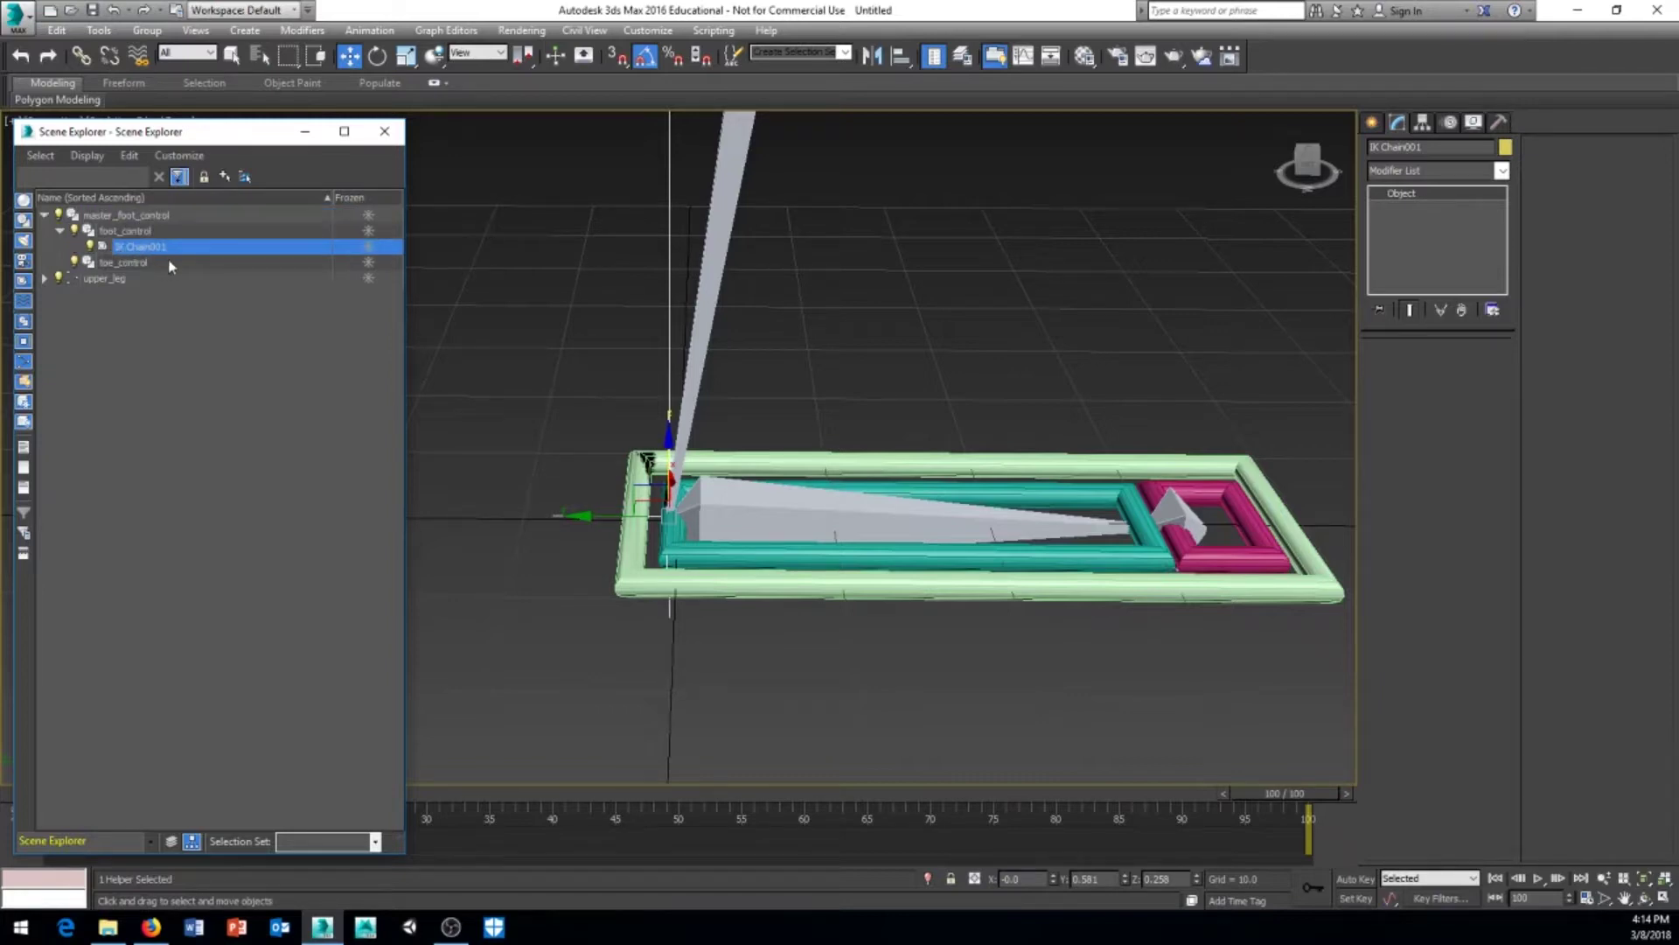
Test the IK chain's link by rotating foot_control 55 degrees about X, inspect the chain, and undo the rotation
middle_click_drag(771, 464, 756, 469)
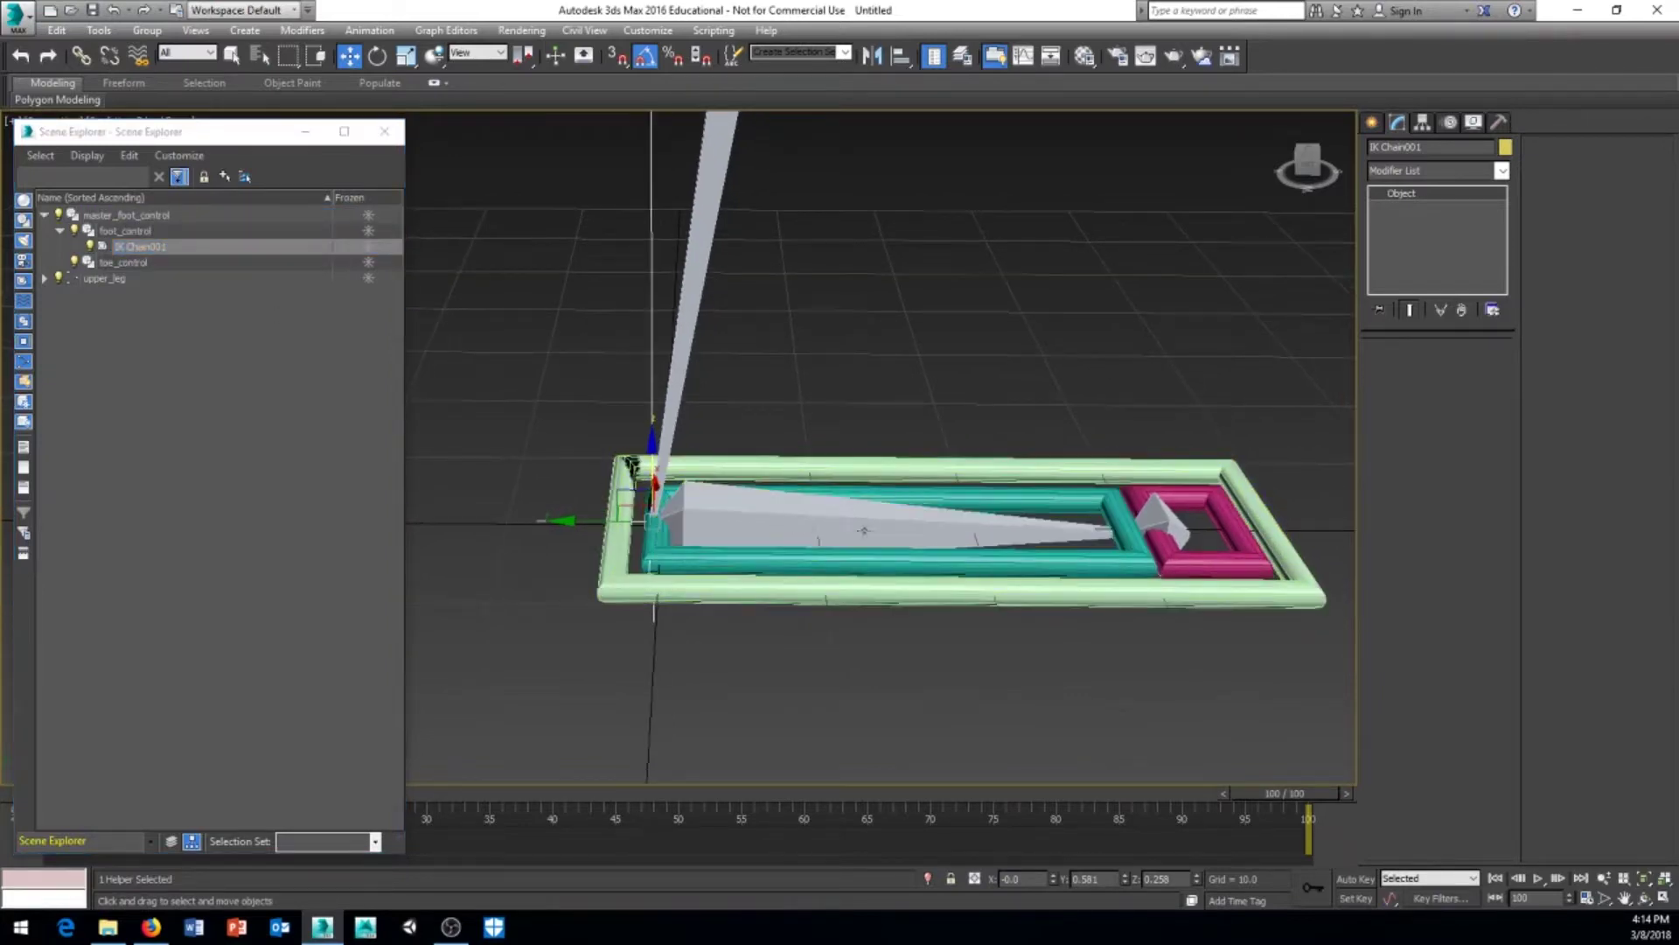
scroll(862, 530, "down", 3)
middle_click_drag(874, 536, 835, 543)
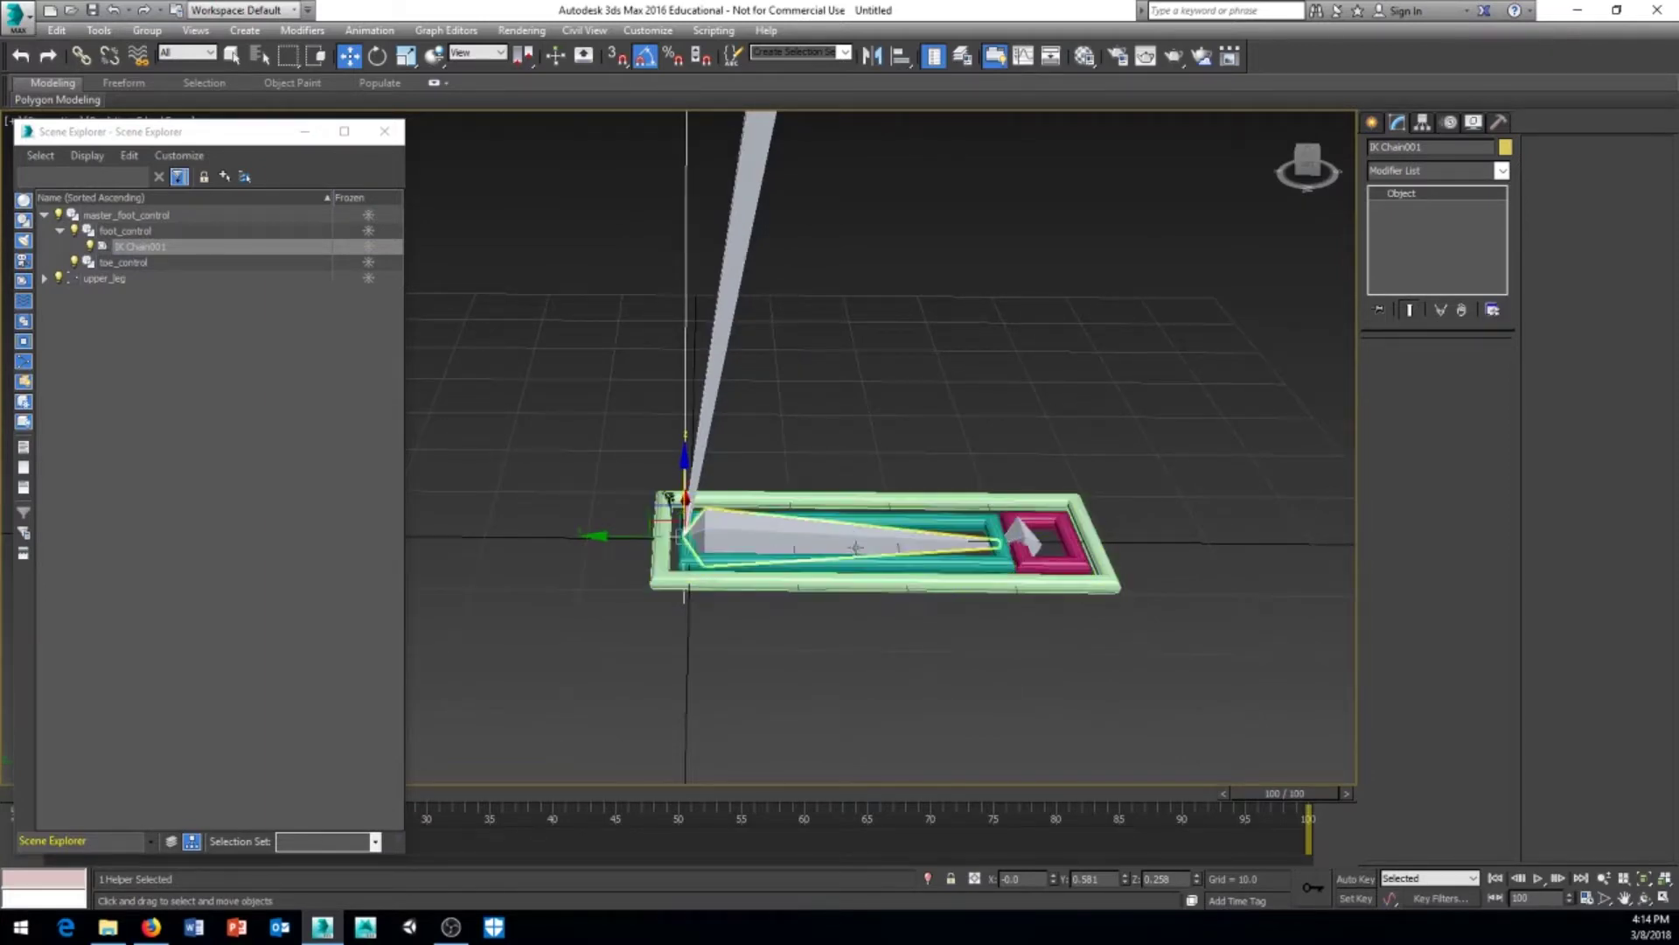
left_click(994, 516)
middle_click_drag(822, 716, 755, 706, "alt")
right_click(781, 709)
left_click(791, 733)
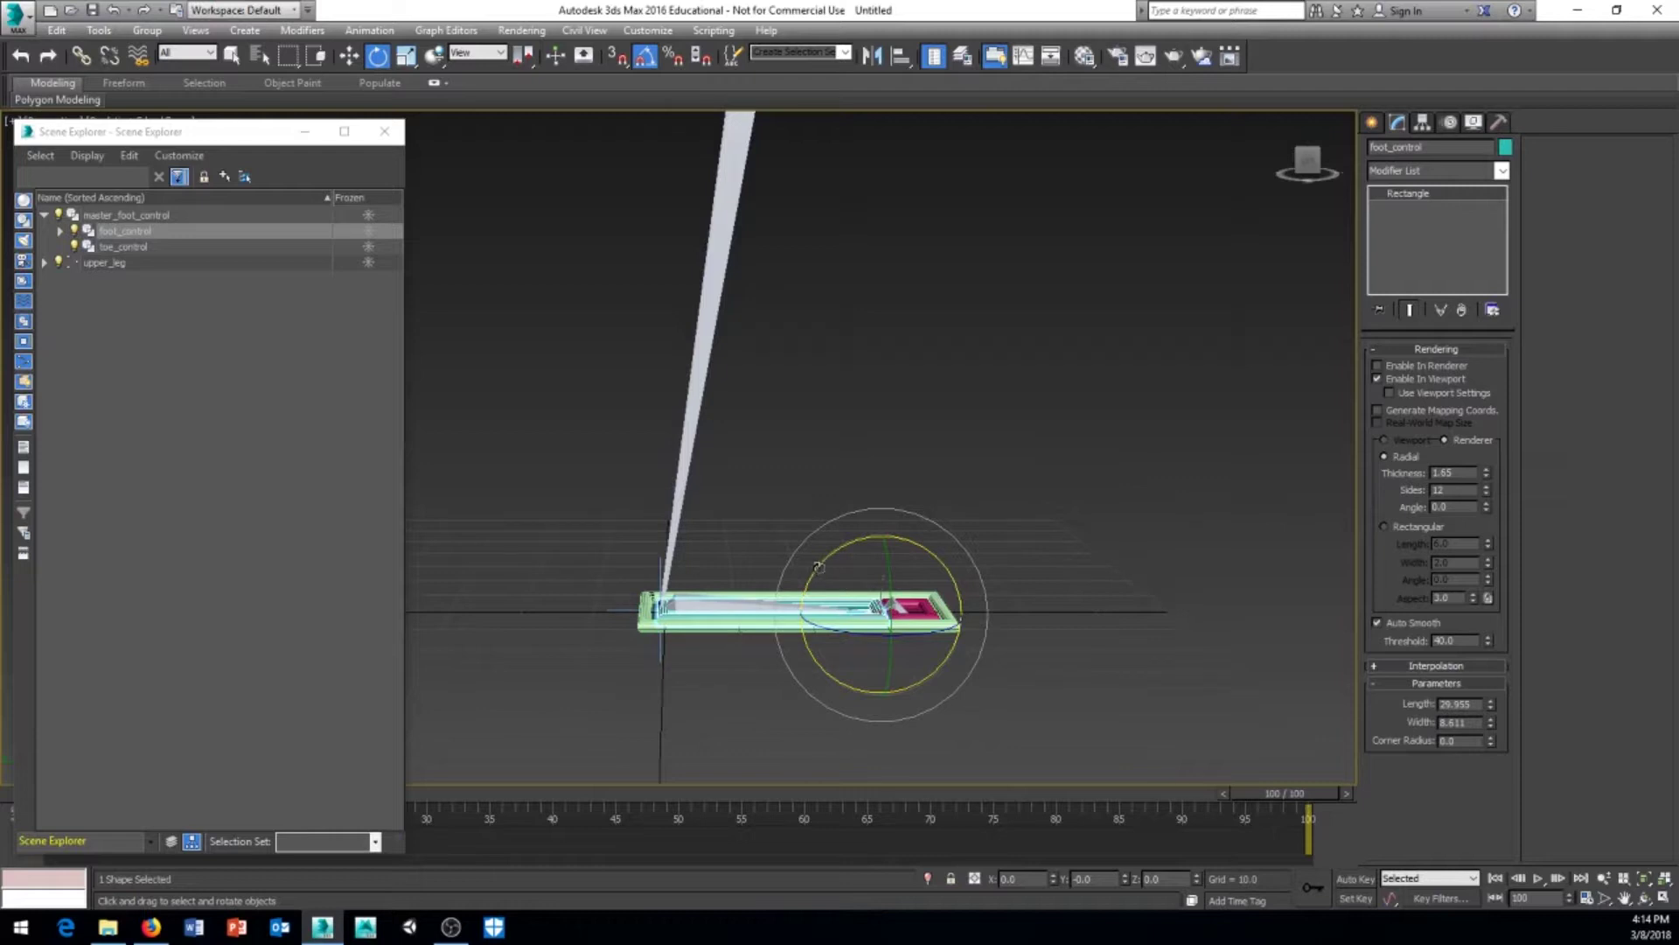
left_click_drag(818, 566, 846, 535)
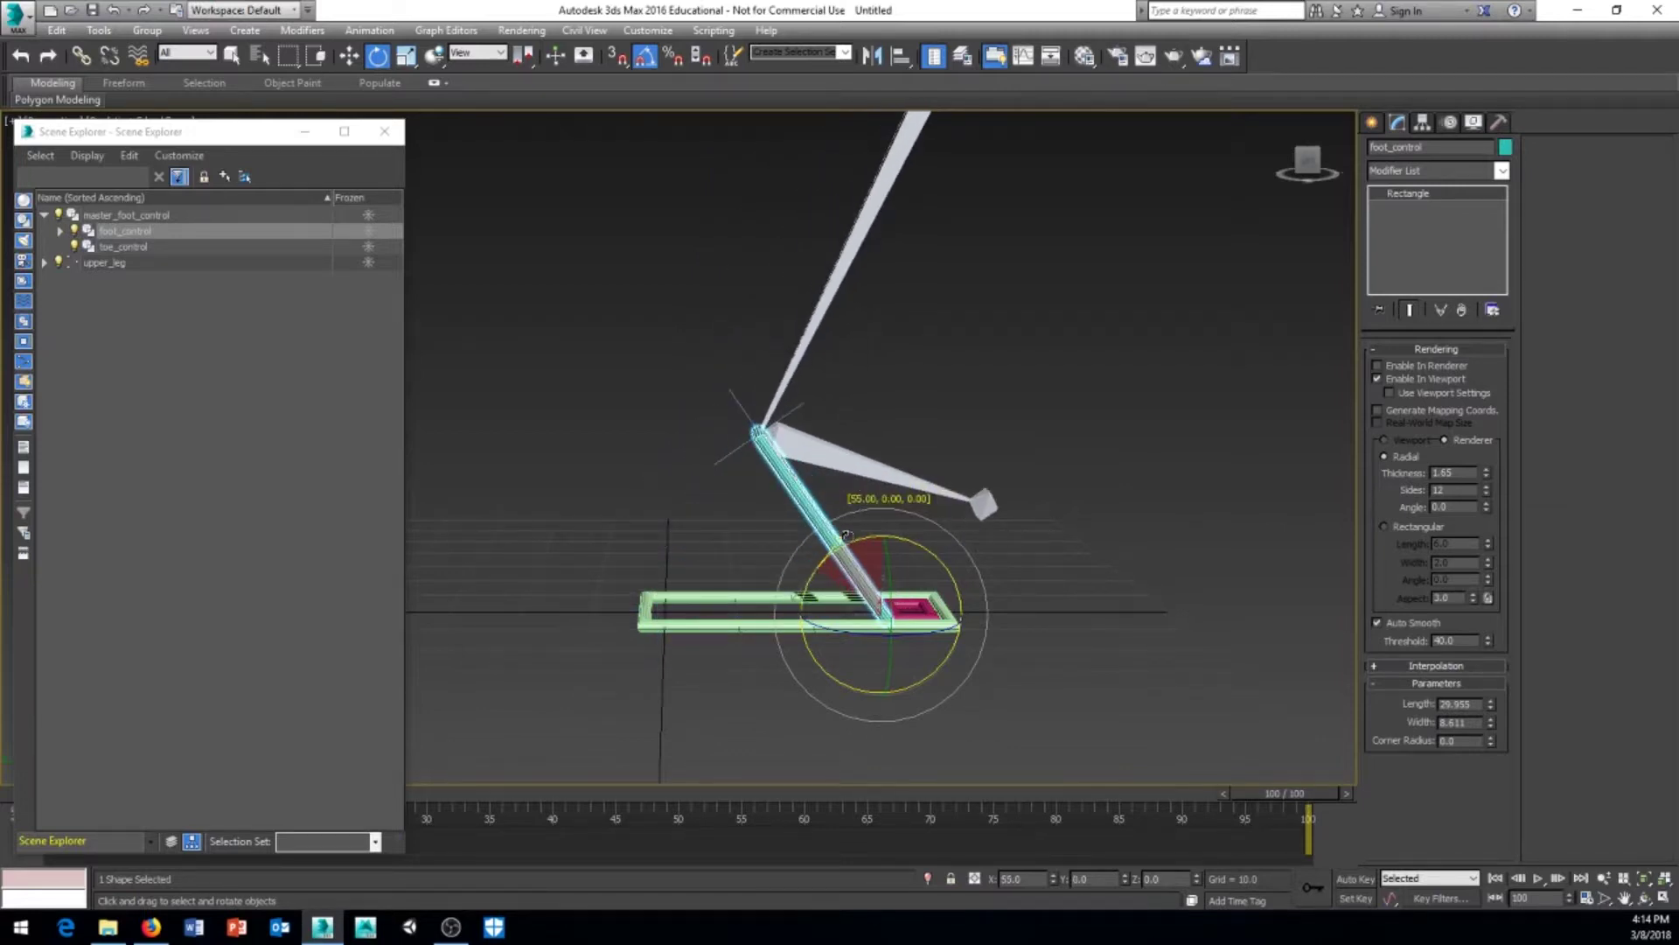
left_click(719, 413)
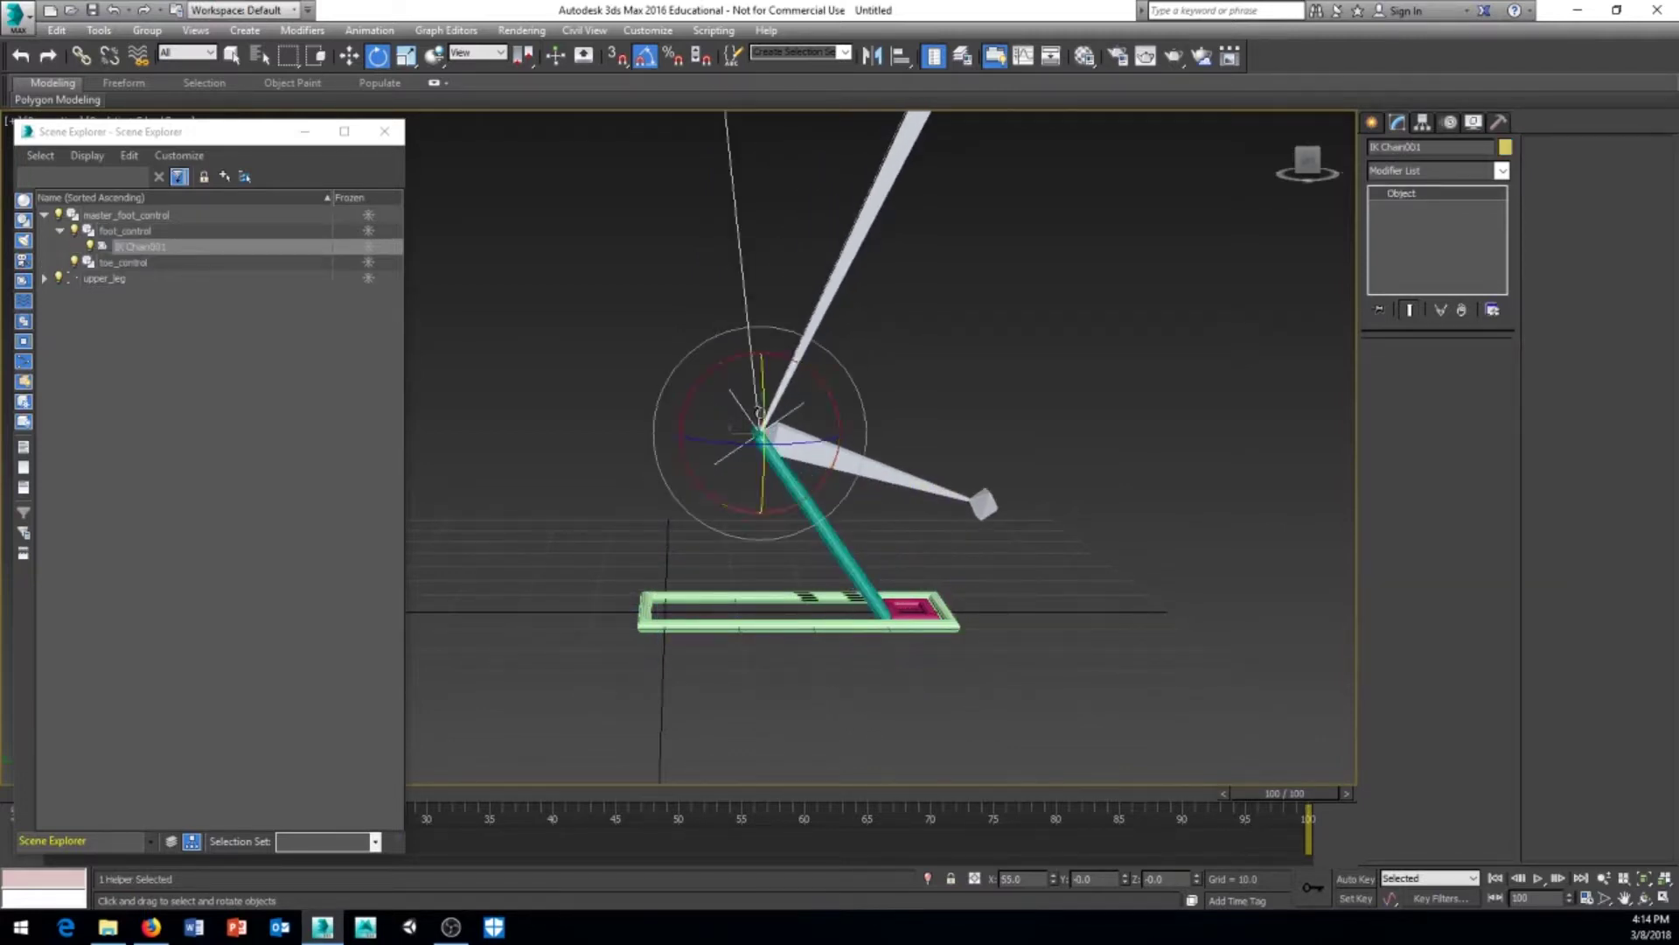
left_click(874, 620)
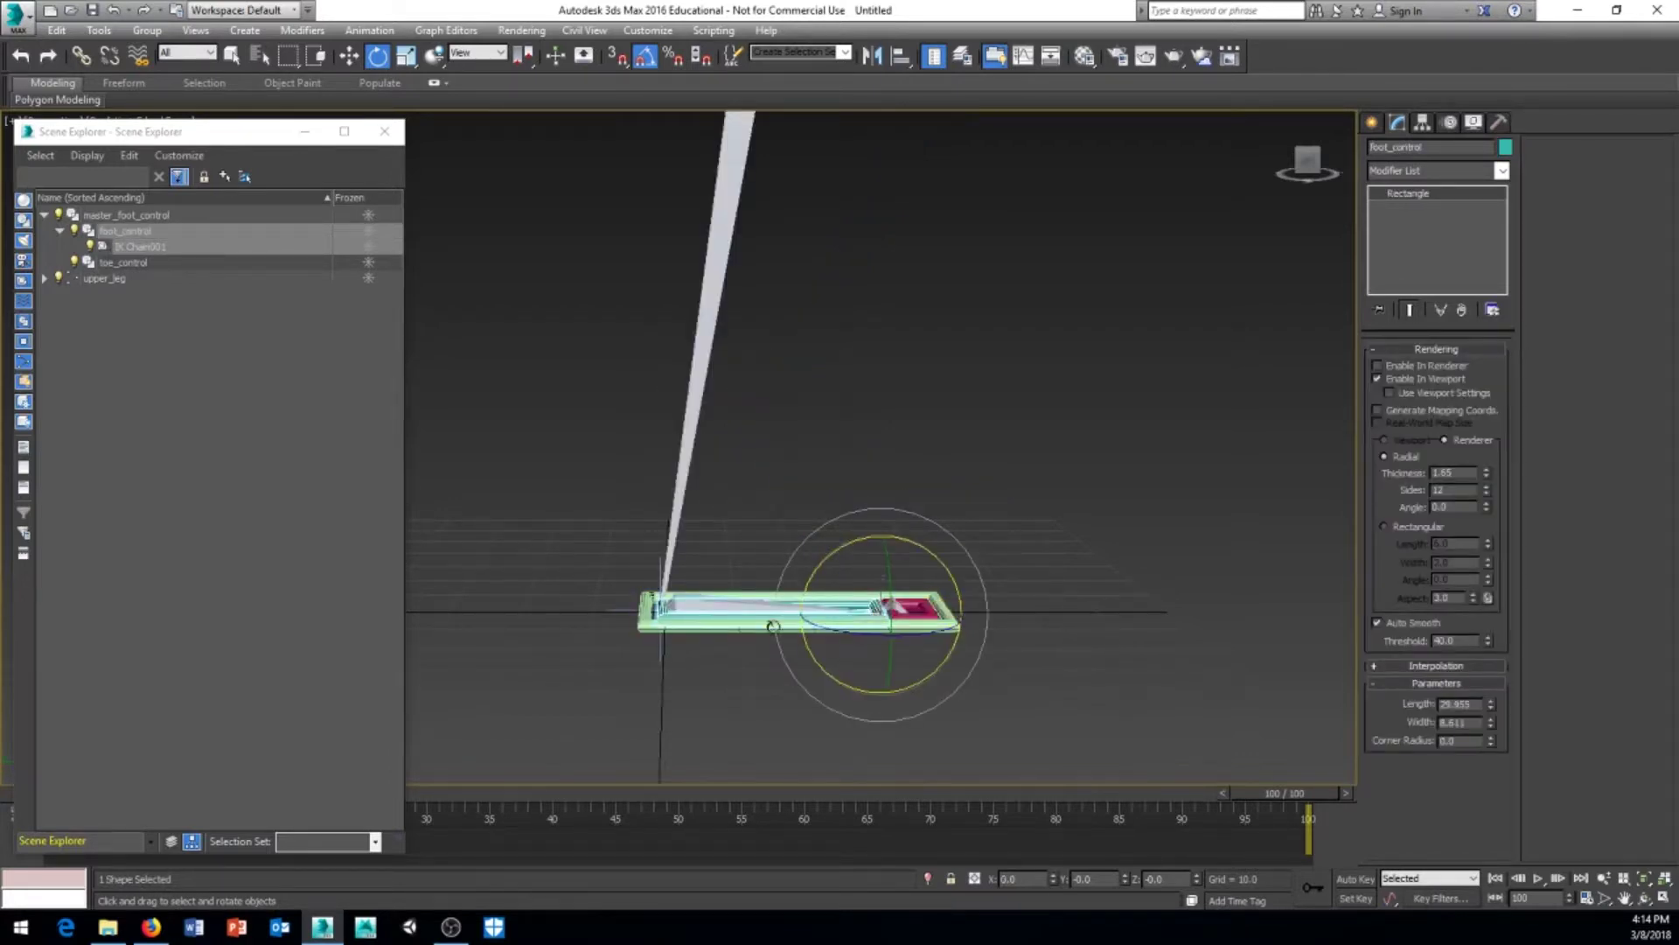
left_click_drag(823, 565, 769, 682)
mouse_move(739, 711)
middle_mouse_down("alt")
mouse_move(765, 703)
mouse_move(737, 685)
middle_mouse_up("alt")
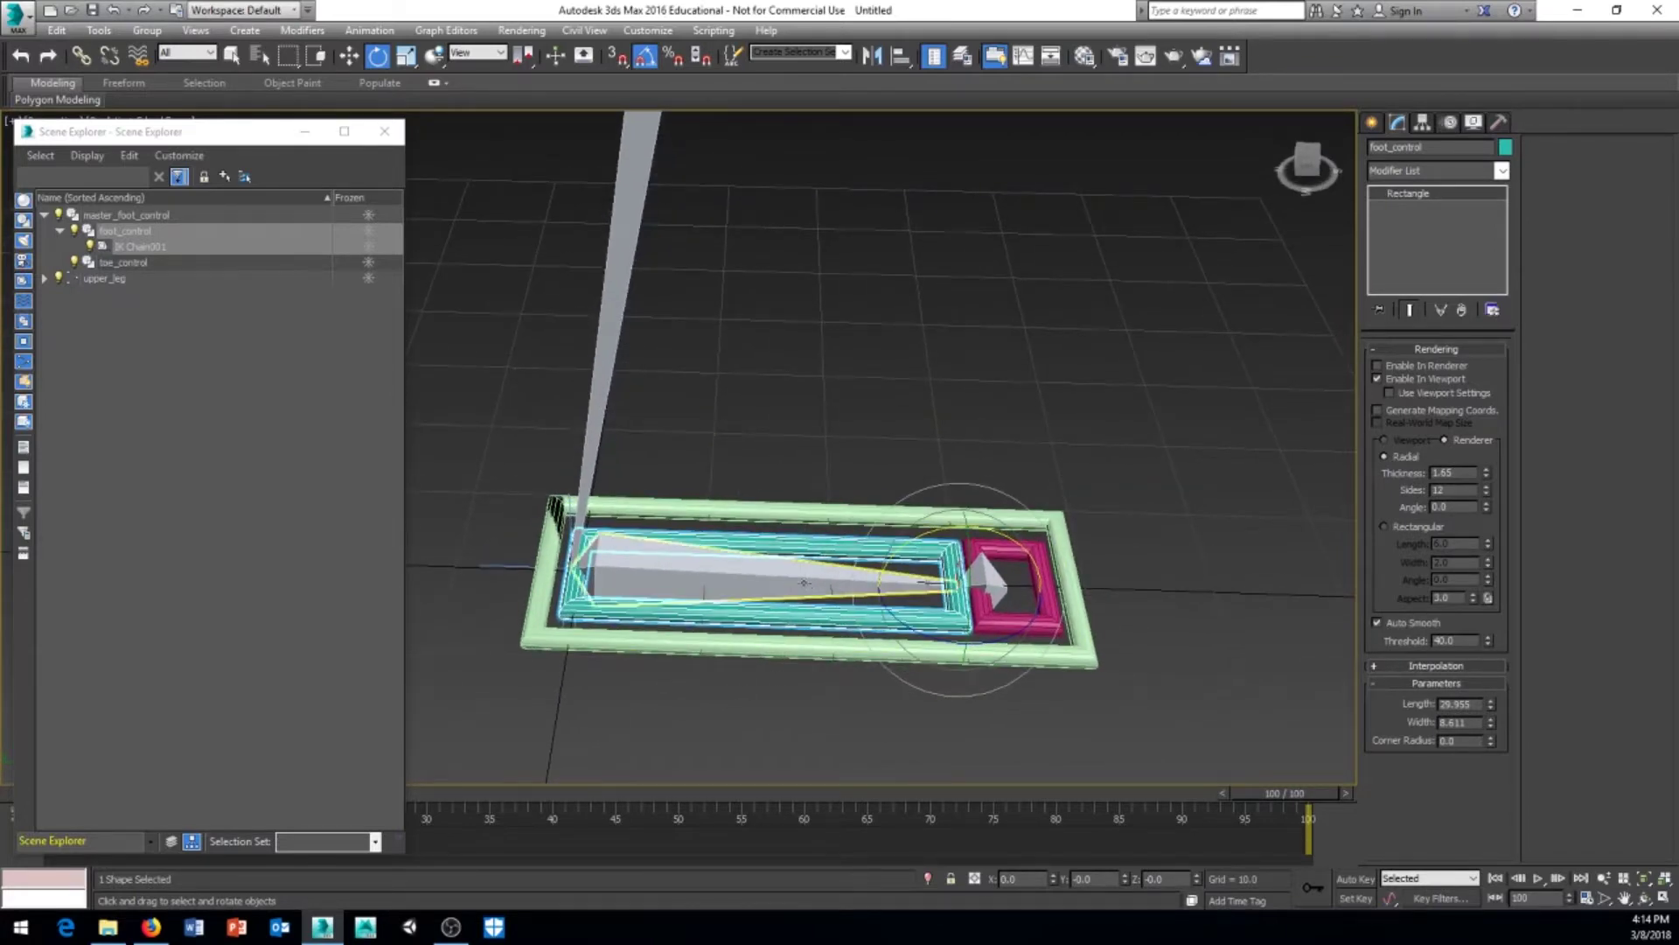
Apply an Orientation Constraint to the foot bone with foot_control as its target, and enable Keep Initial Offset
left_click(763, 581)
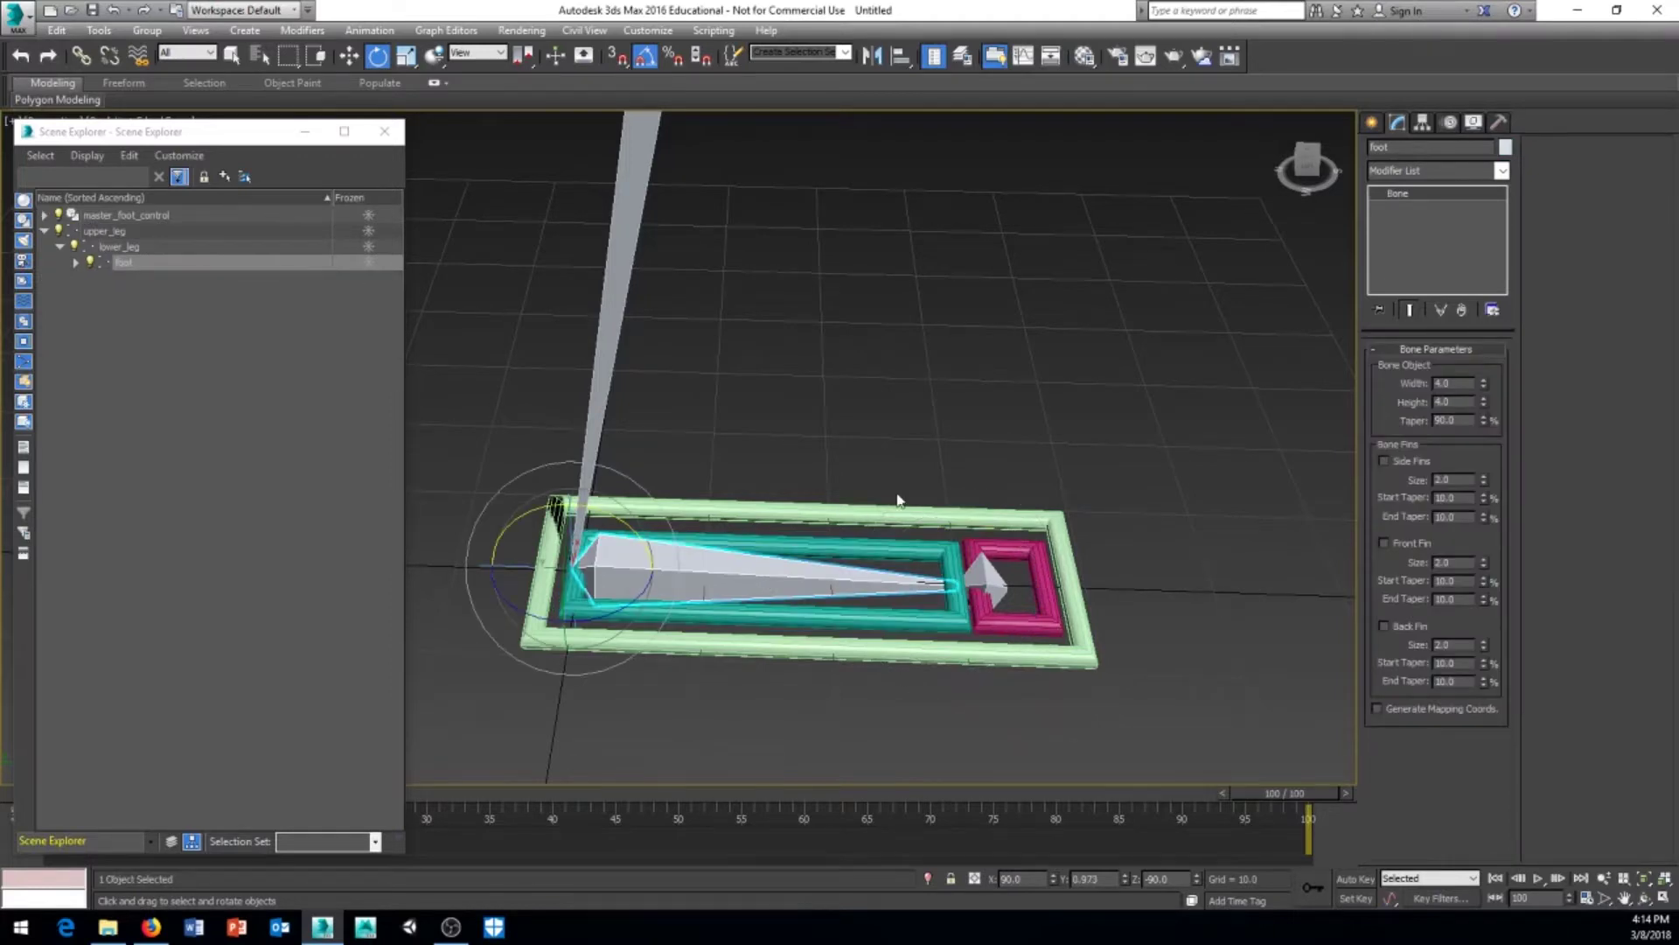
left_click(371, 30)
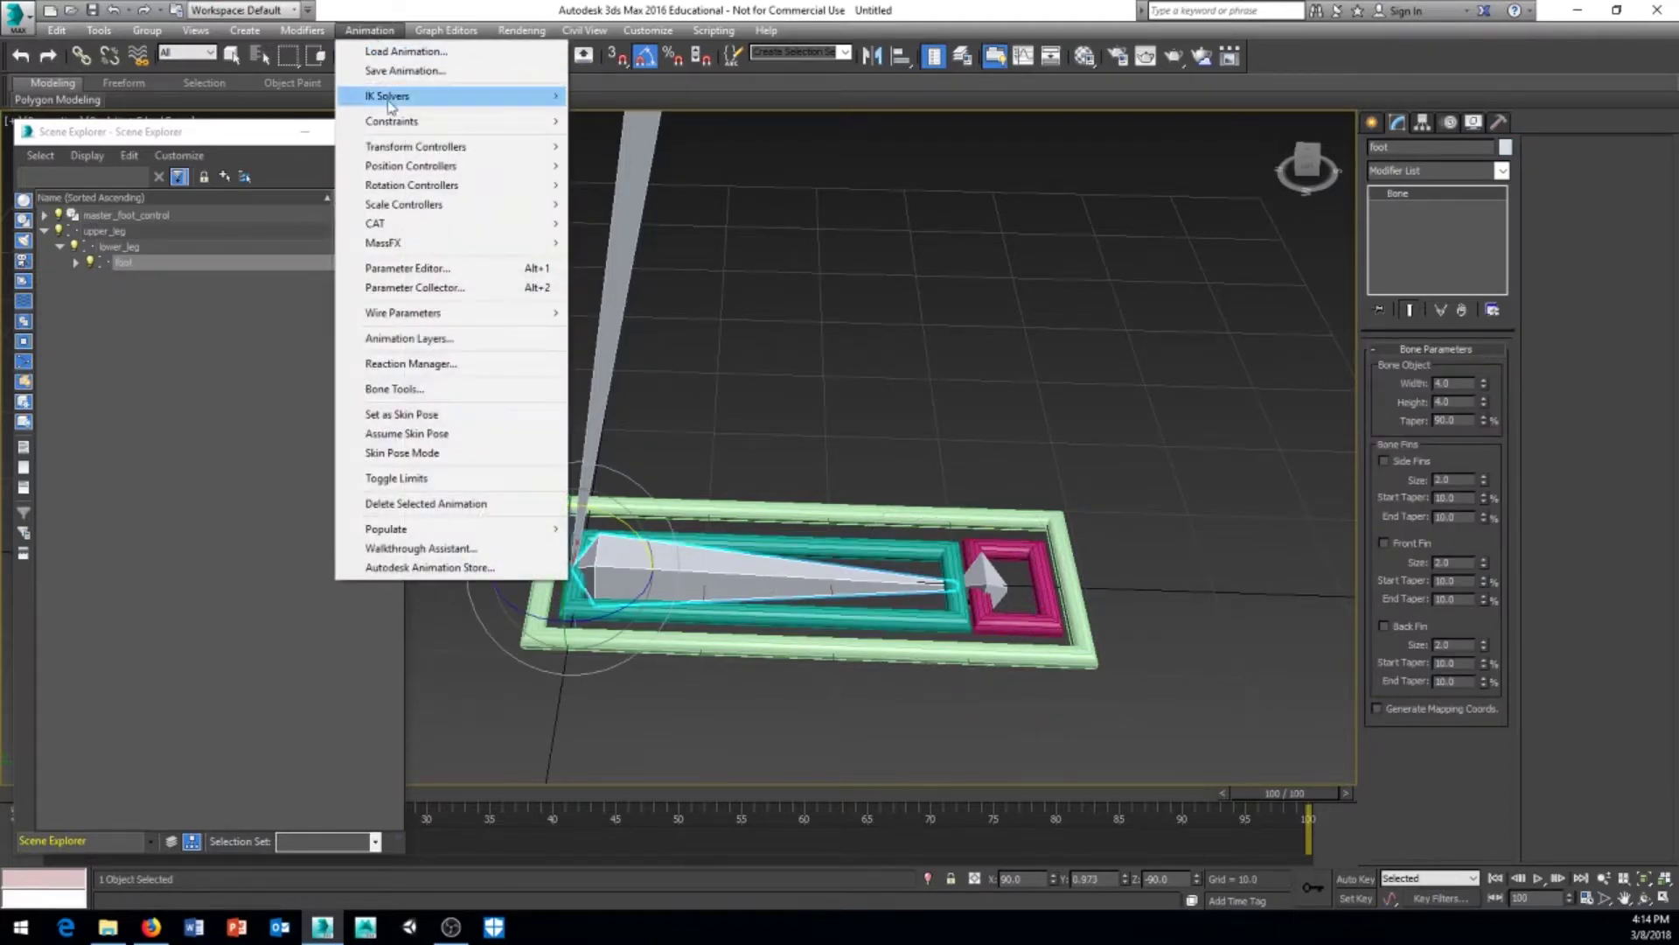
mouse_move(386, 125)
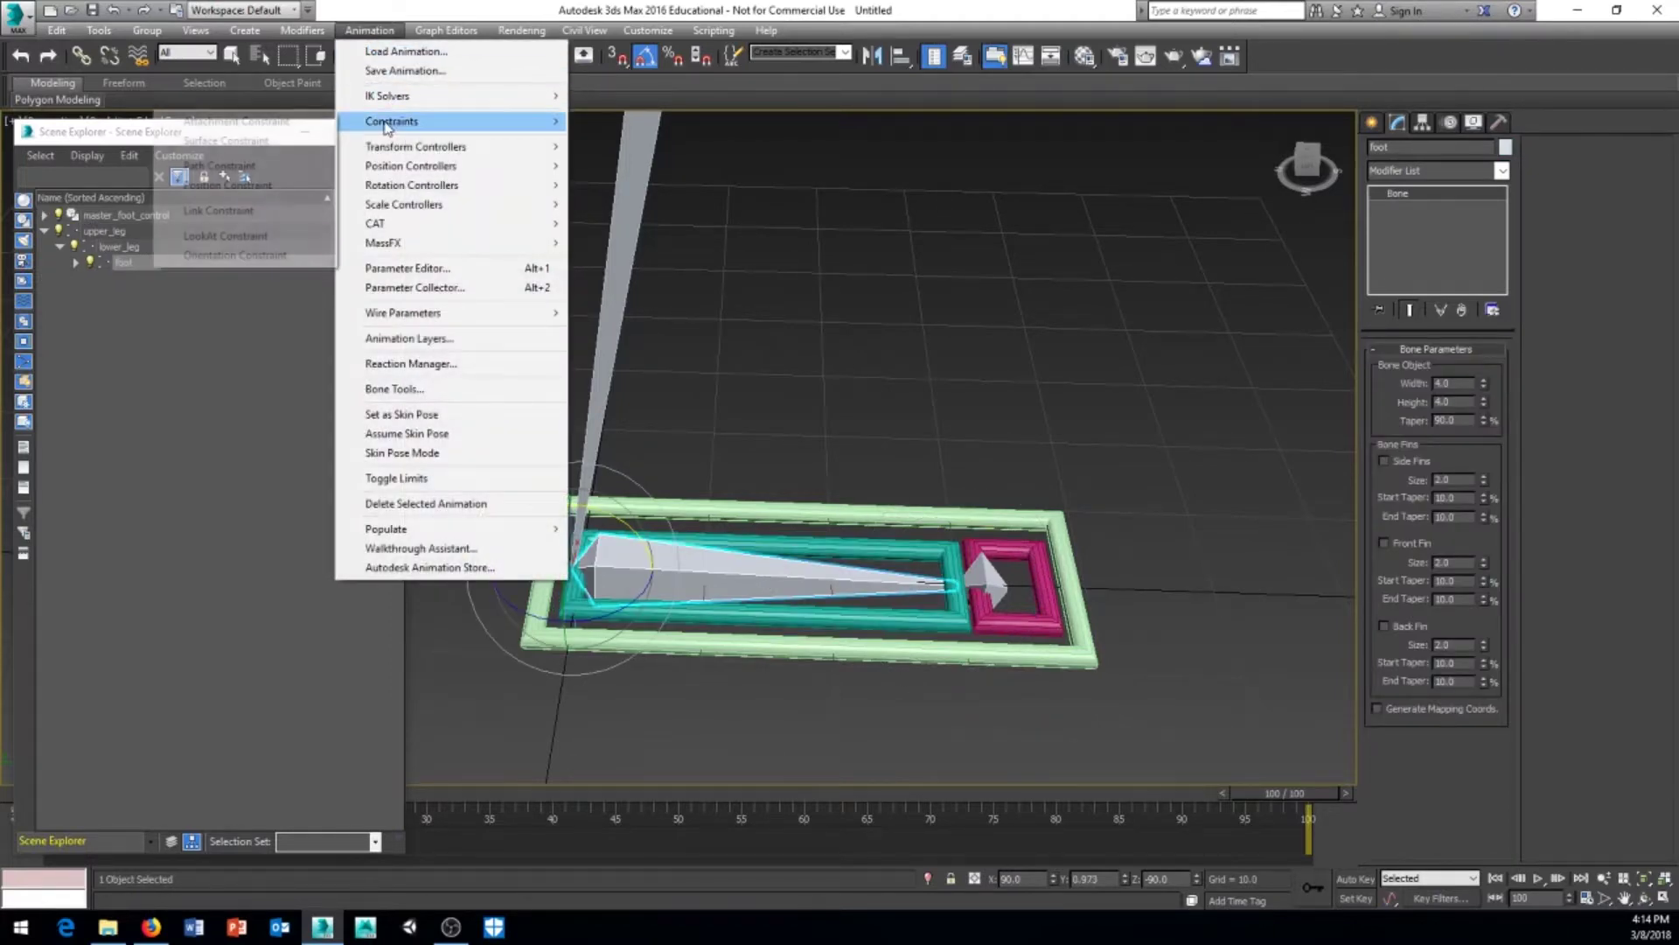
left_click(234, 255)
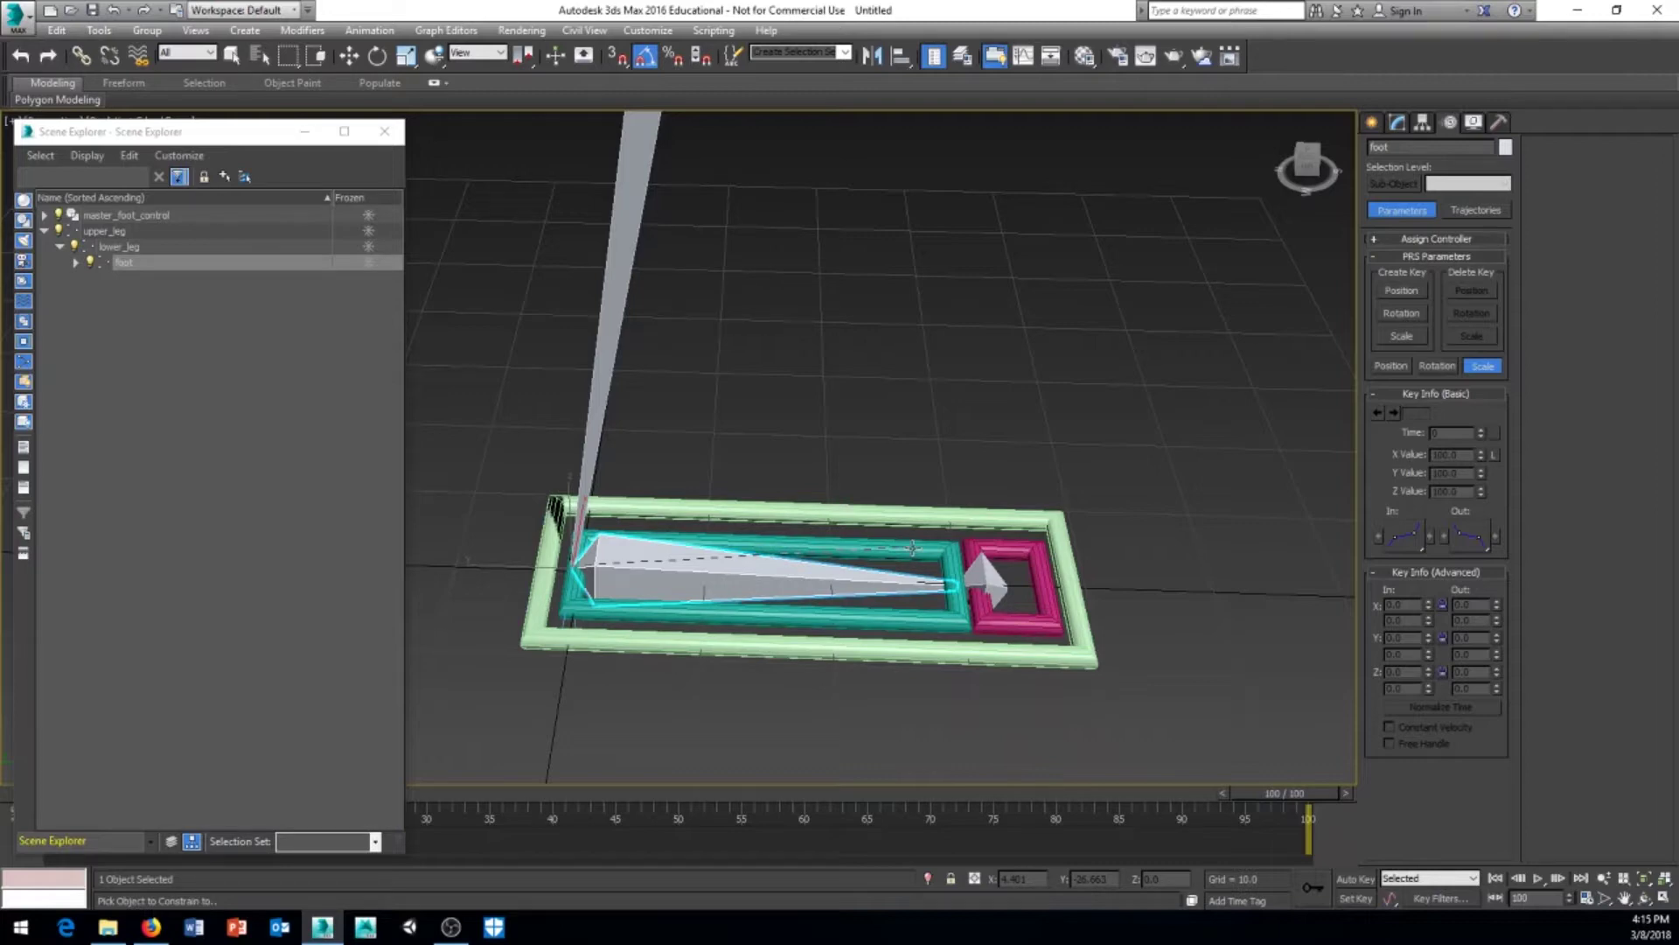
left_click(912, 547)
middle_click_drag(924, 474, 881, 500, "alt")
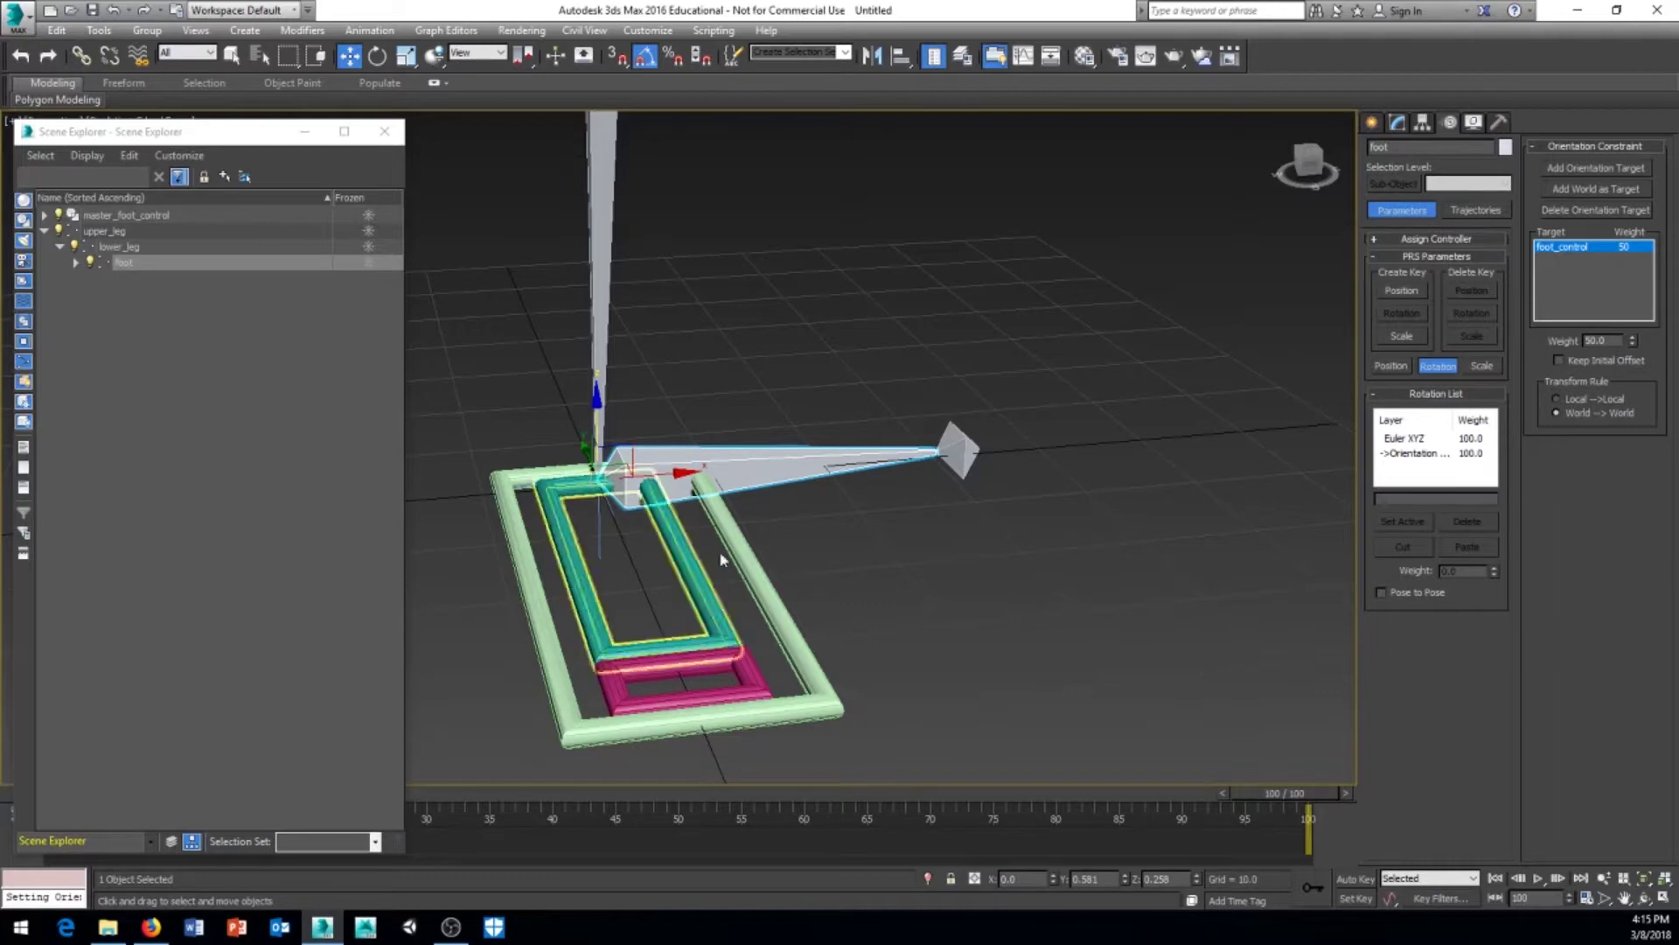
middle_click_drag(721, 558, 799, 473, "alt")
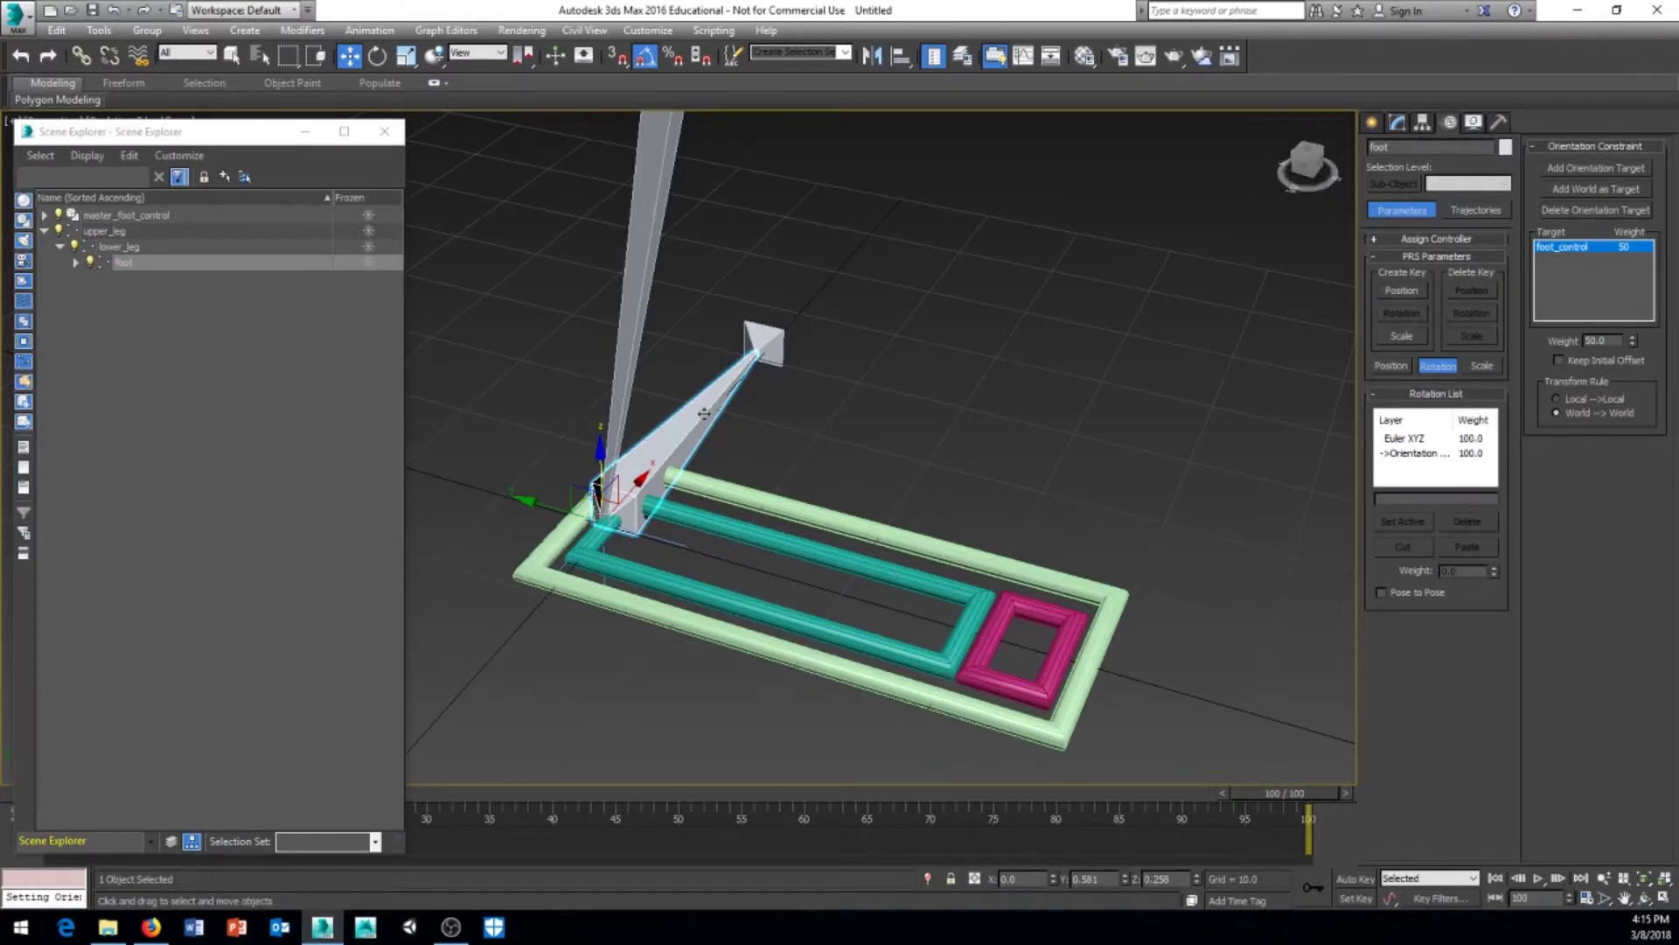
left_click(1559, 361)
Test the foot bone's orientation constraint by rotating foot_control about X, and undo the rotation
middle_click_drag(897, 463, 892, 388, "alt")
left_click(928, 514)
right_click(893, 388)
left_click(910, 418)
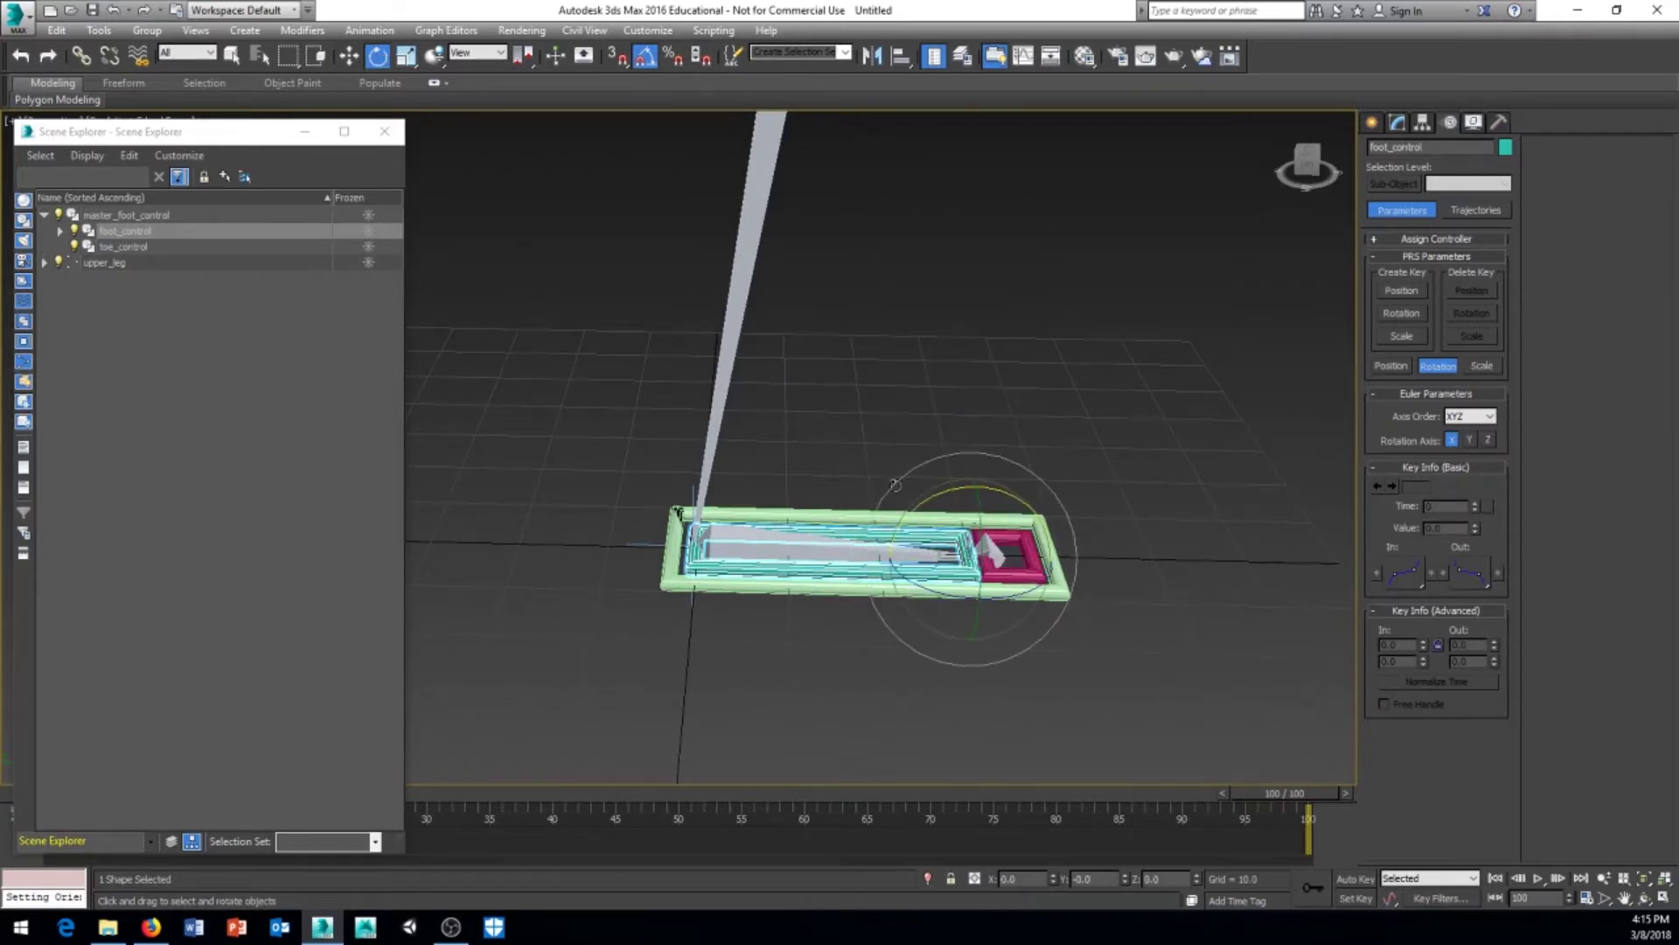
mouse_move(916, 501)
left_mouse_down()
mouse_move(931, 476)
mouse_move(937, 501)
left_mouse_up()
key("ctrl+z")
Check the whole leg's response with a second trial rotation of foot_control, and cancel that rotation
middle_click_drag(1000, 395, 899, 411)
scroll(953, 433, "down", 3)
scroll(904, 384, "down", 3)
middle_click_drag(983, 313, 896, 446)
left_click_drag(776, 587, 837, 573)
right_click(837, 573)
middle_click_drag(857, 634, 854, 591)
scroll(852, 591, "up", 4)
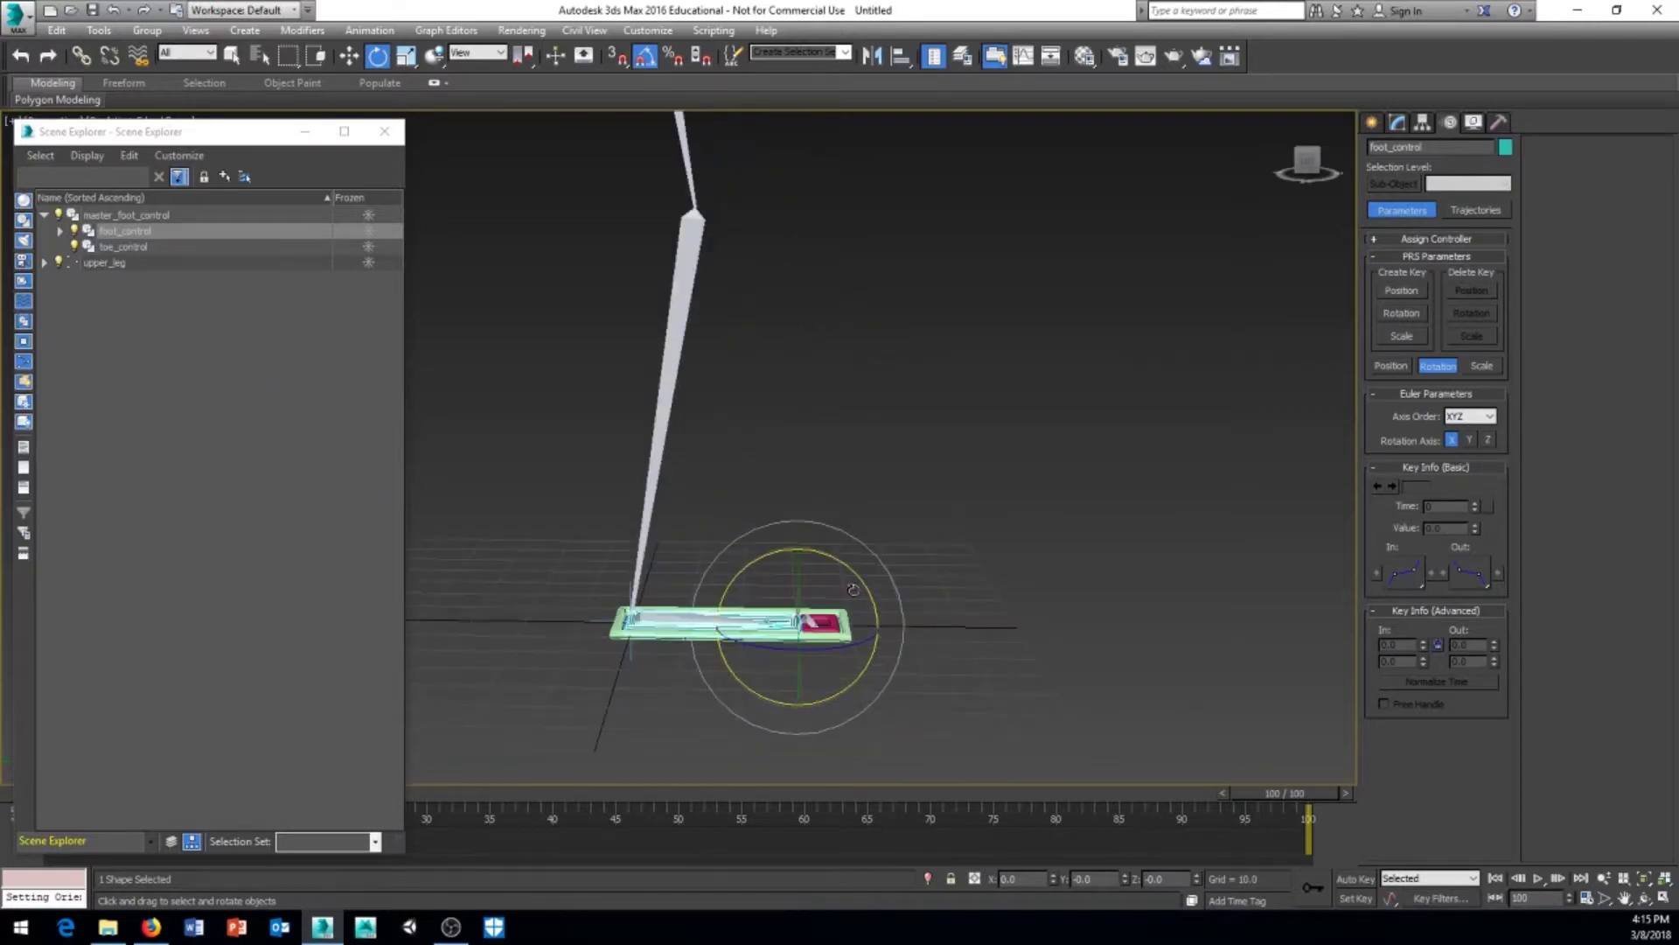
Test the foot rig again by rotating foot_control 35 degrees about X, and undo the rotation
middle_click_drag(757, 644, 801, 621)
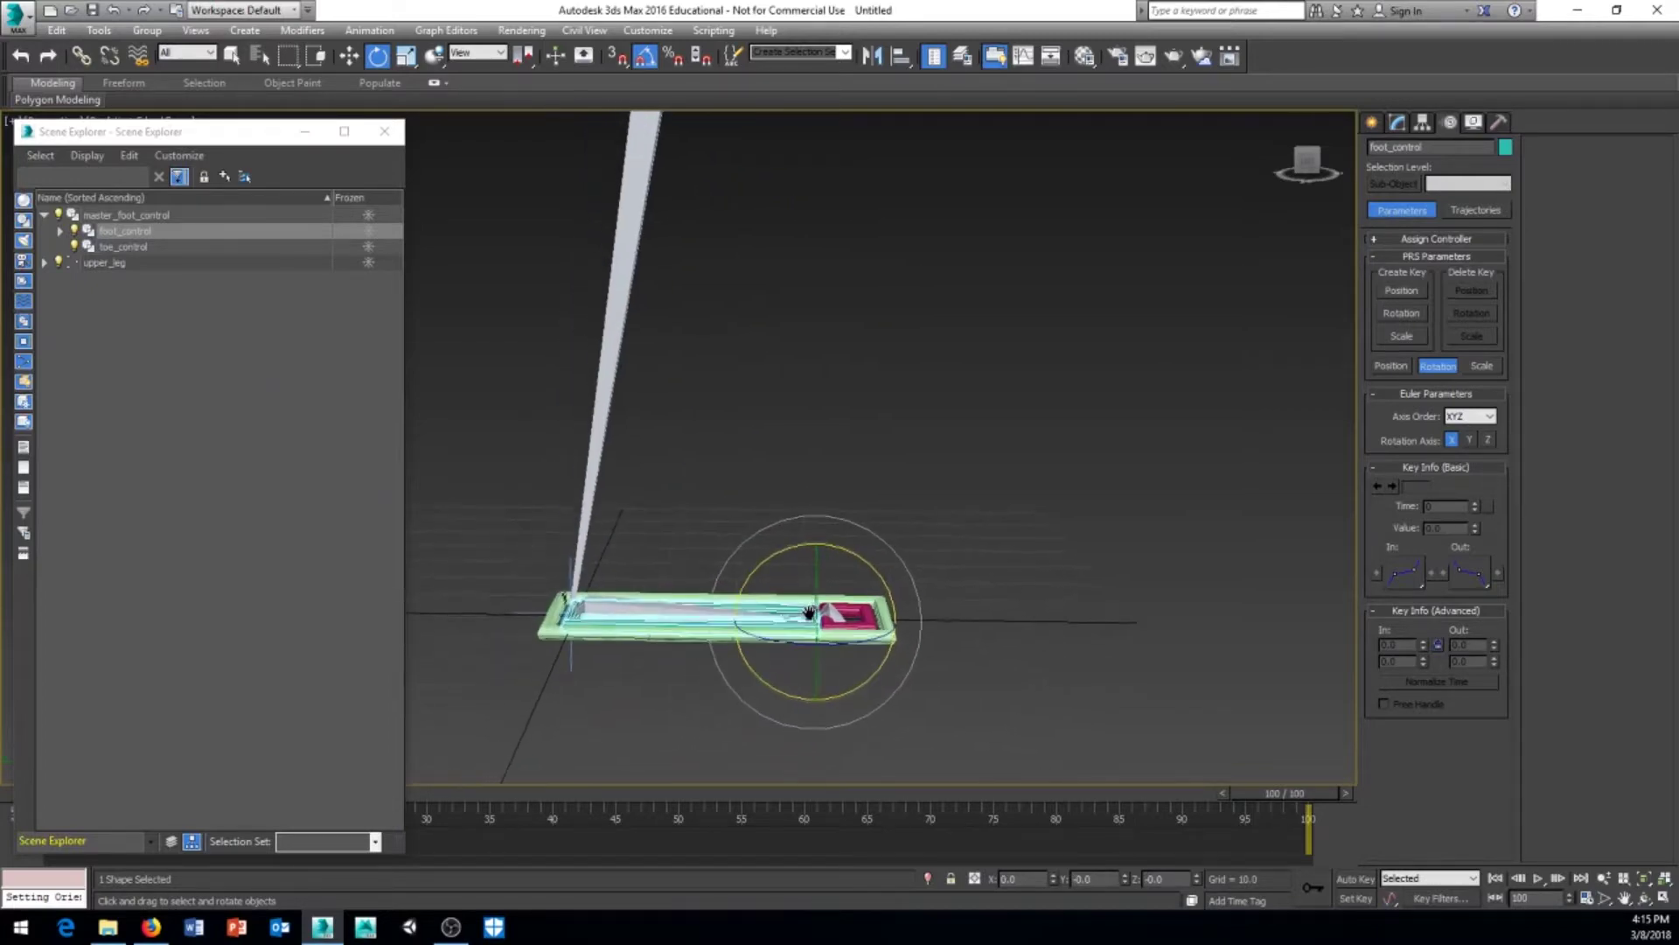
left_click_drag(863, 555, 877, 595)
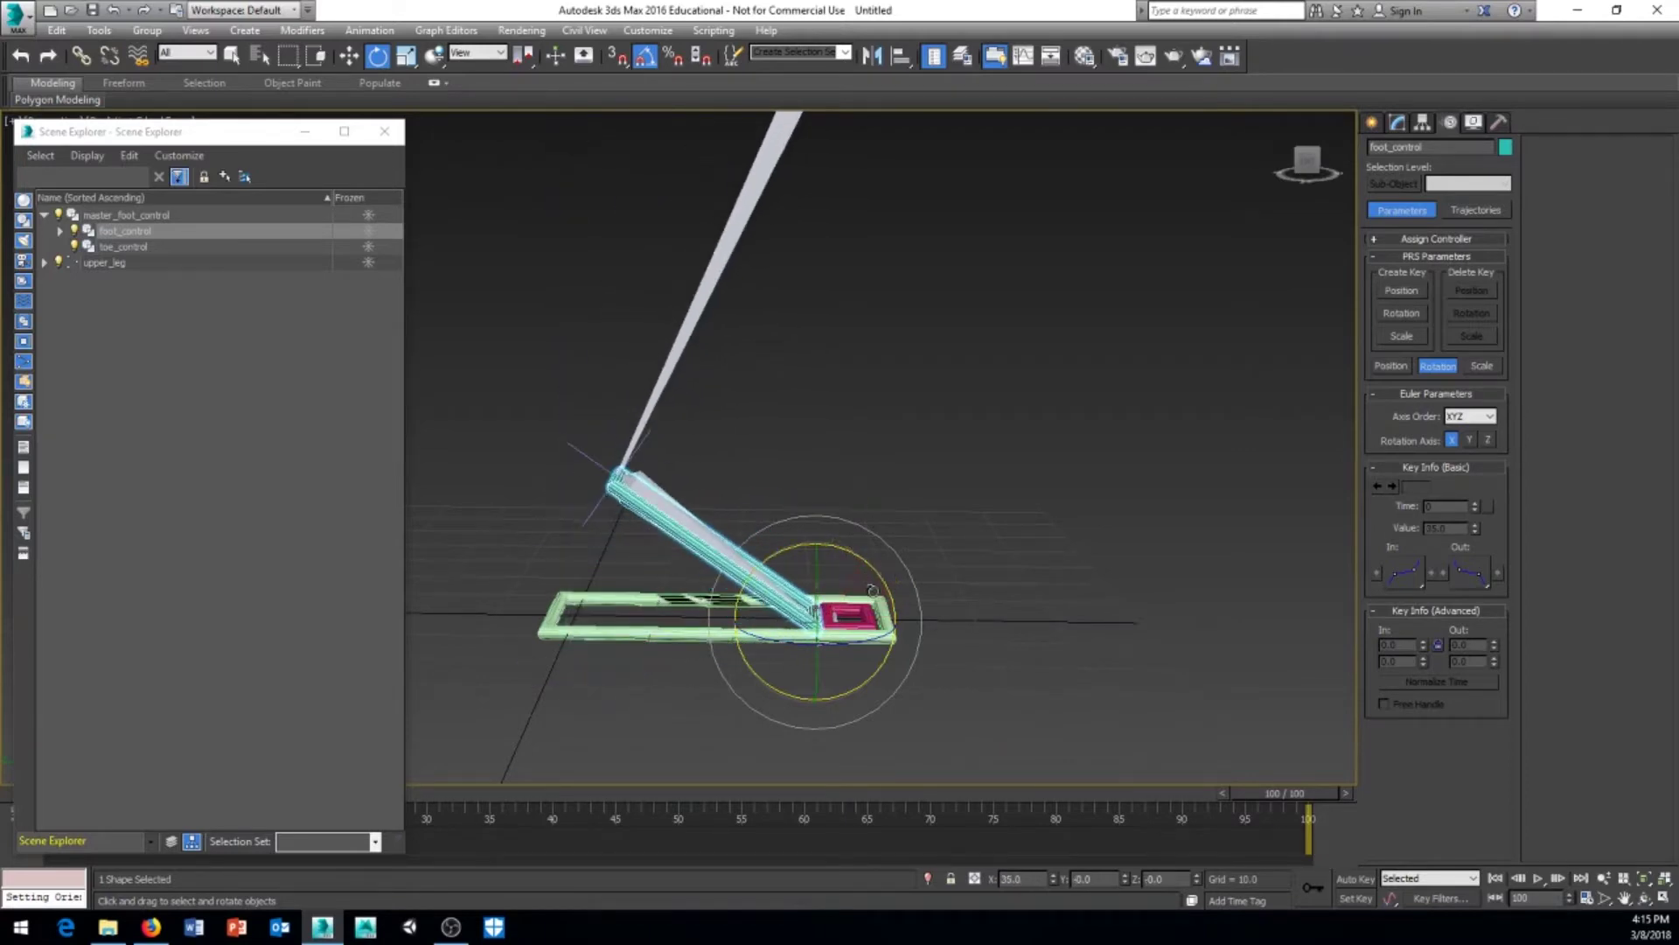
key("ctrl+z")
middle_click_drag(957, 597, 890, 581)
scroll(887, 574, "up", 4)
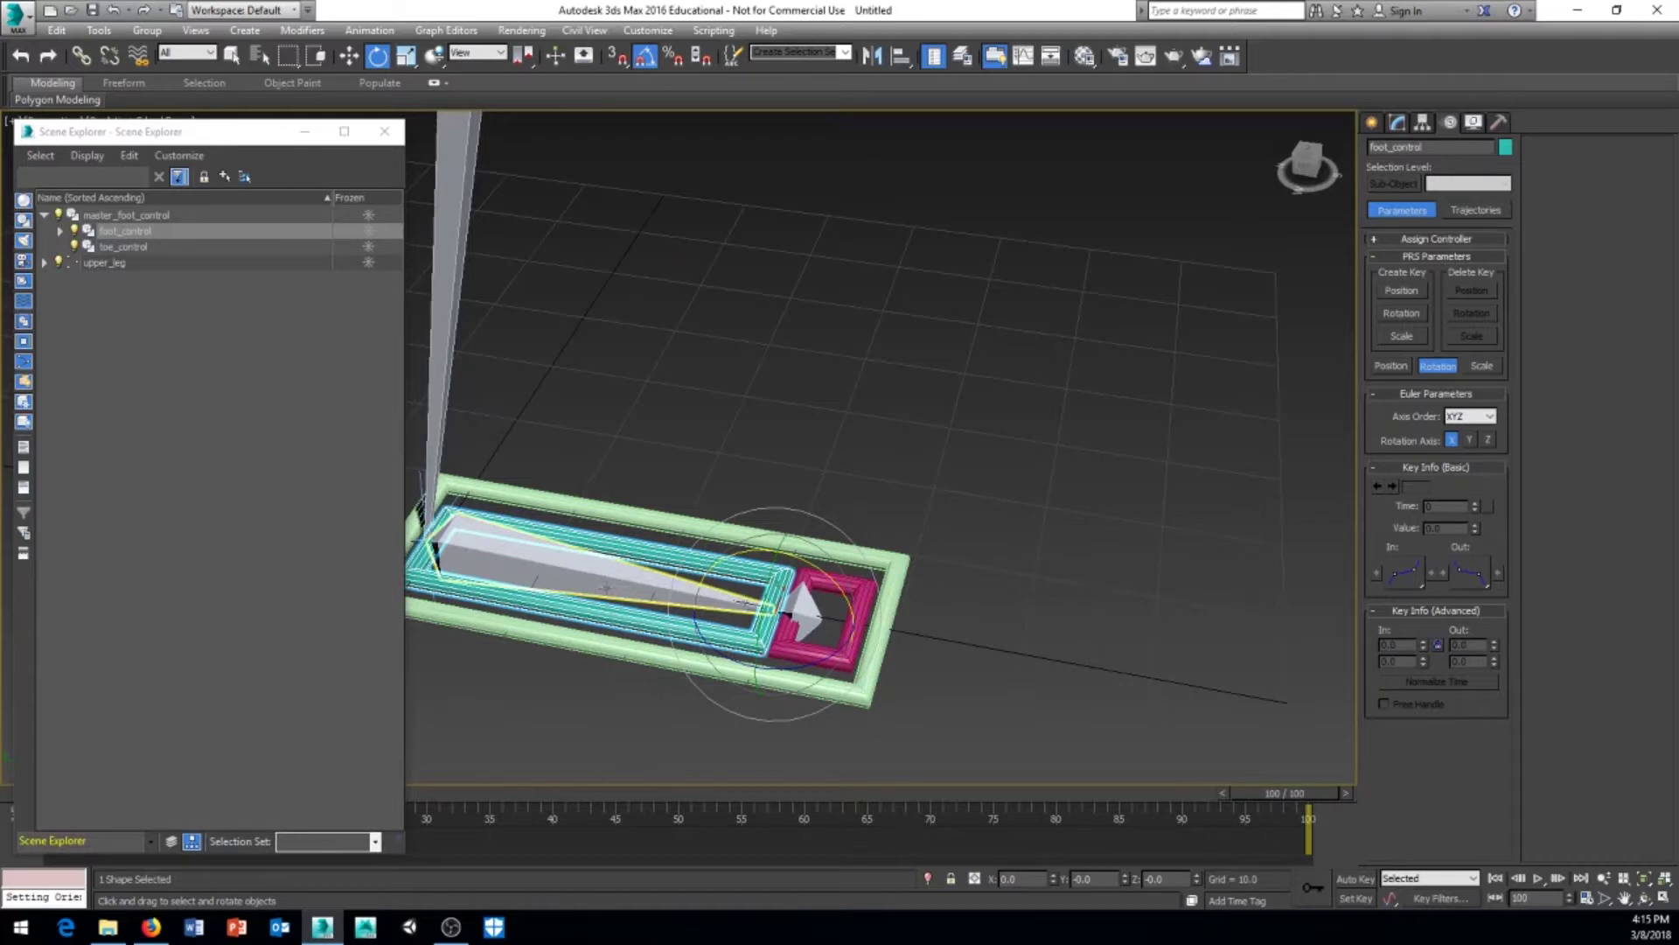
middle_click_drag(893, 428, 902, 422)
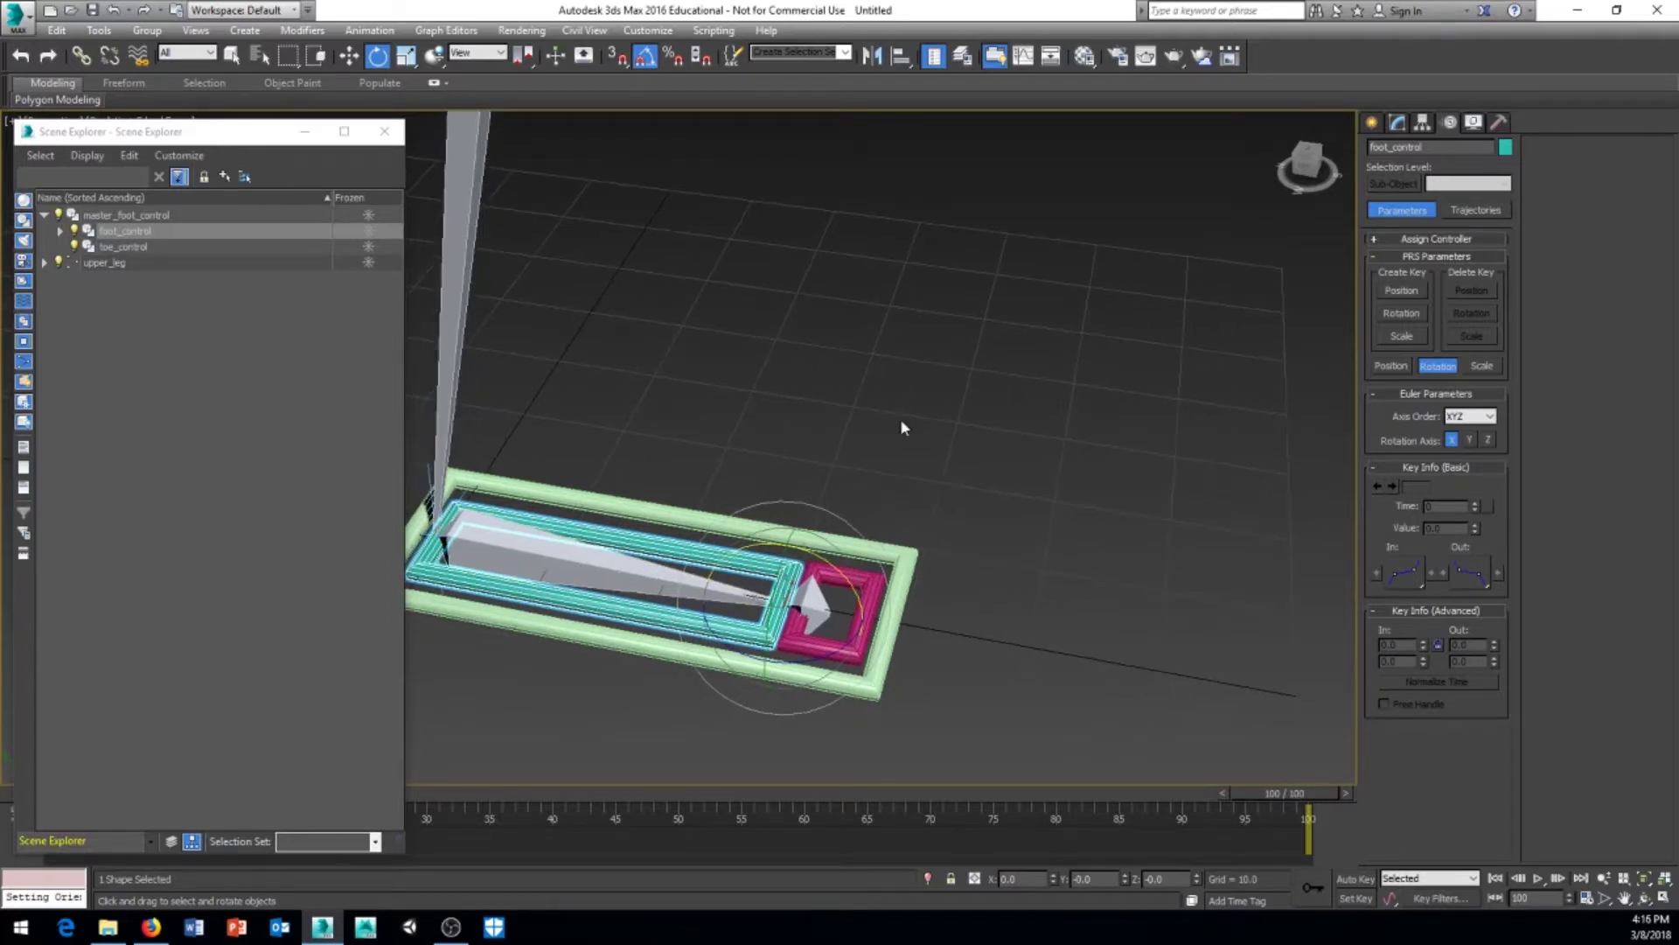
Apply an Orientation Constraint to the toe bone with toe_control as its target, and enable Keep Initial Offset
left_click(1052, 553)
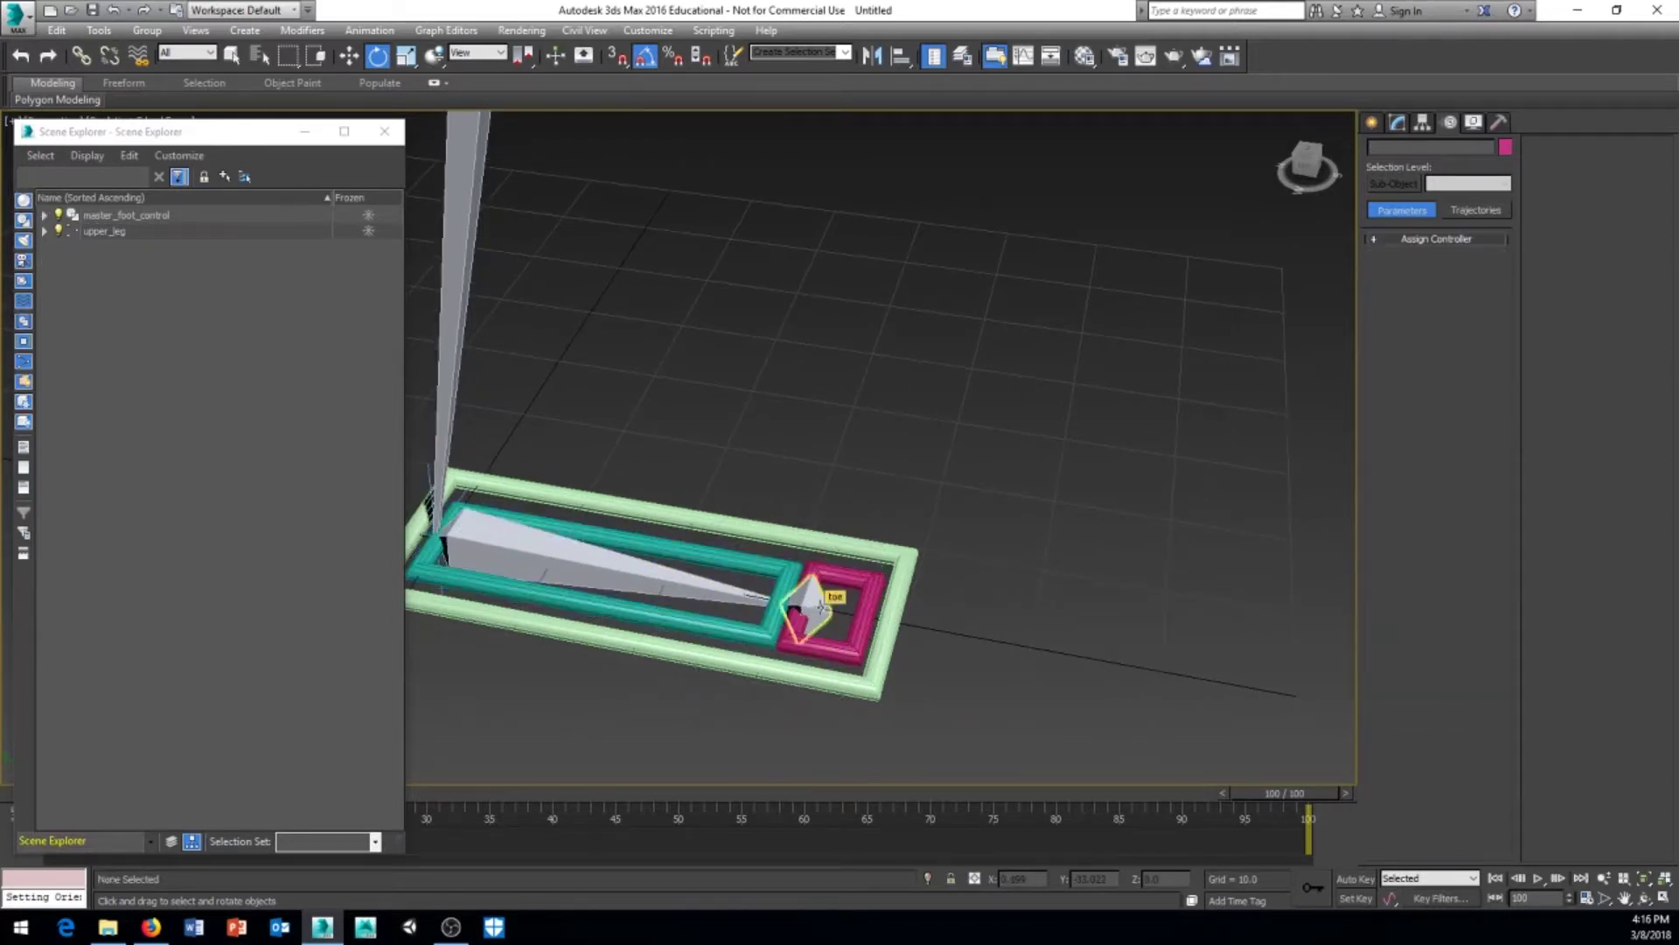
left_click(820, 605)
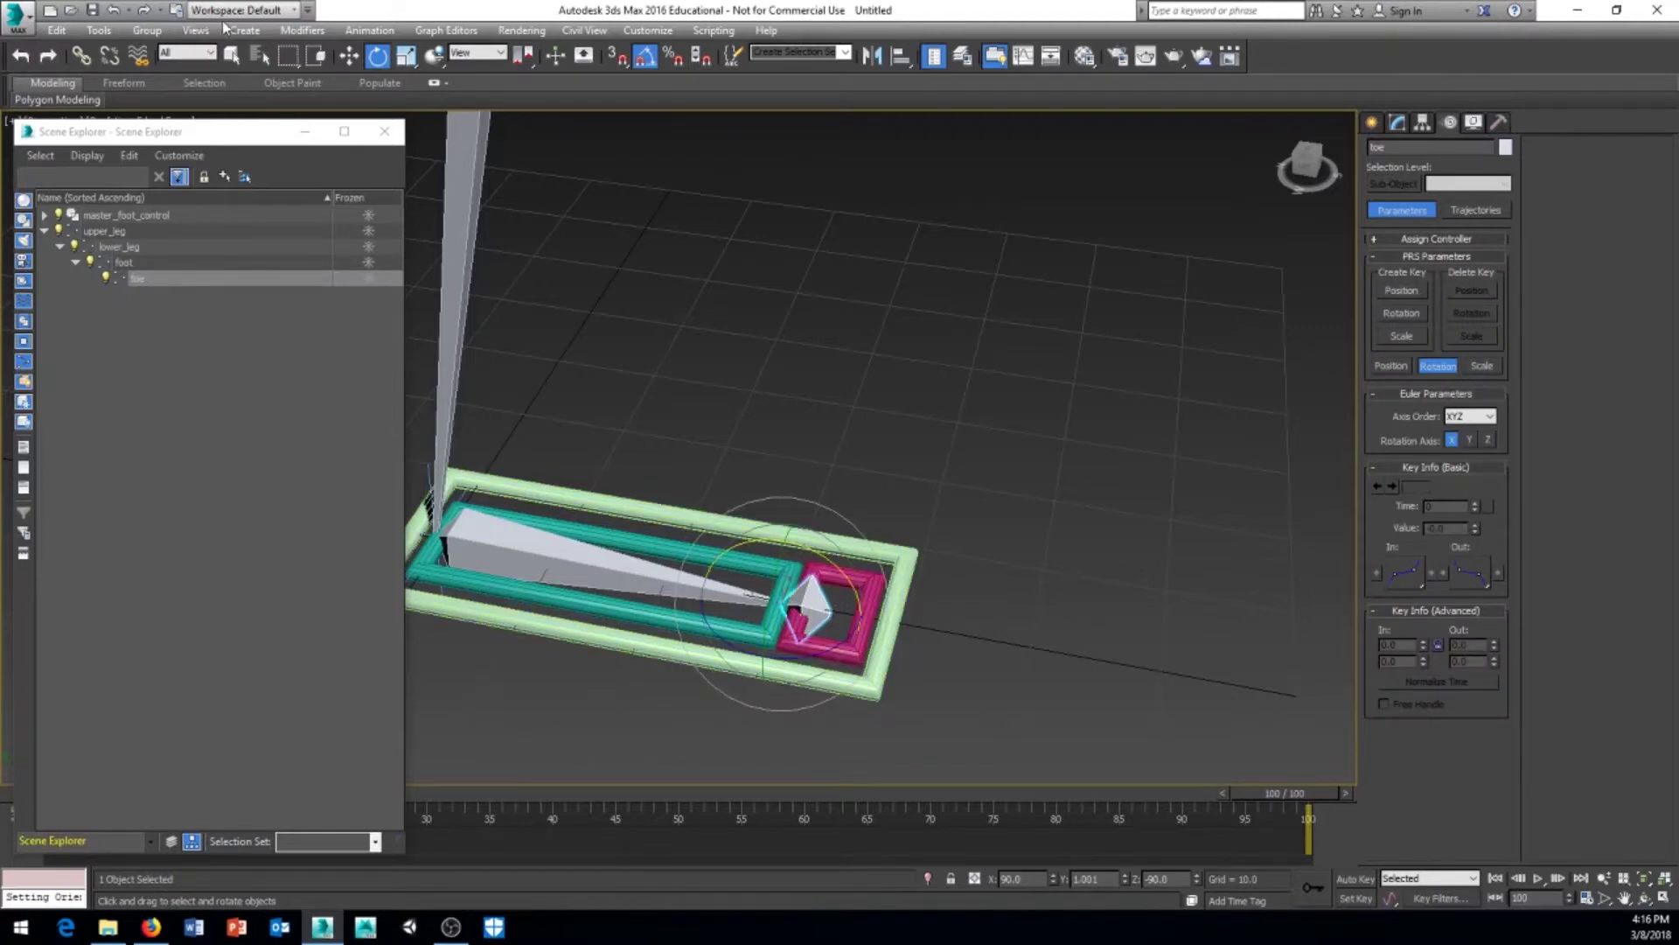
left_click(371, 30)
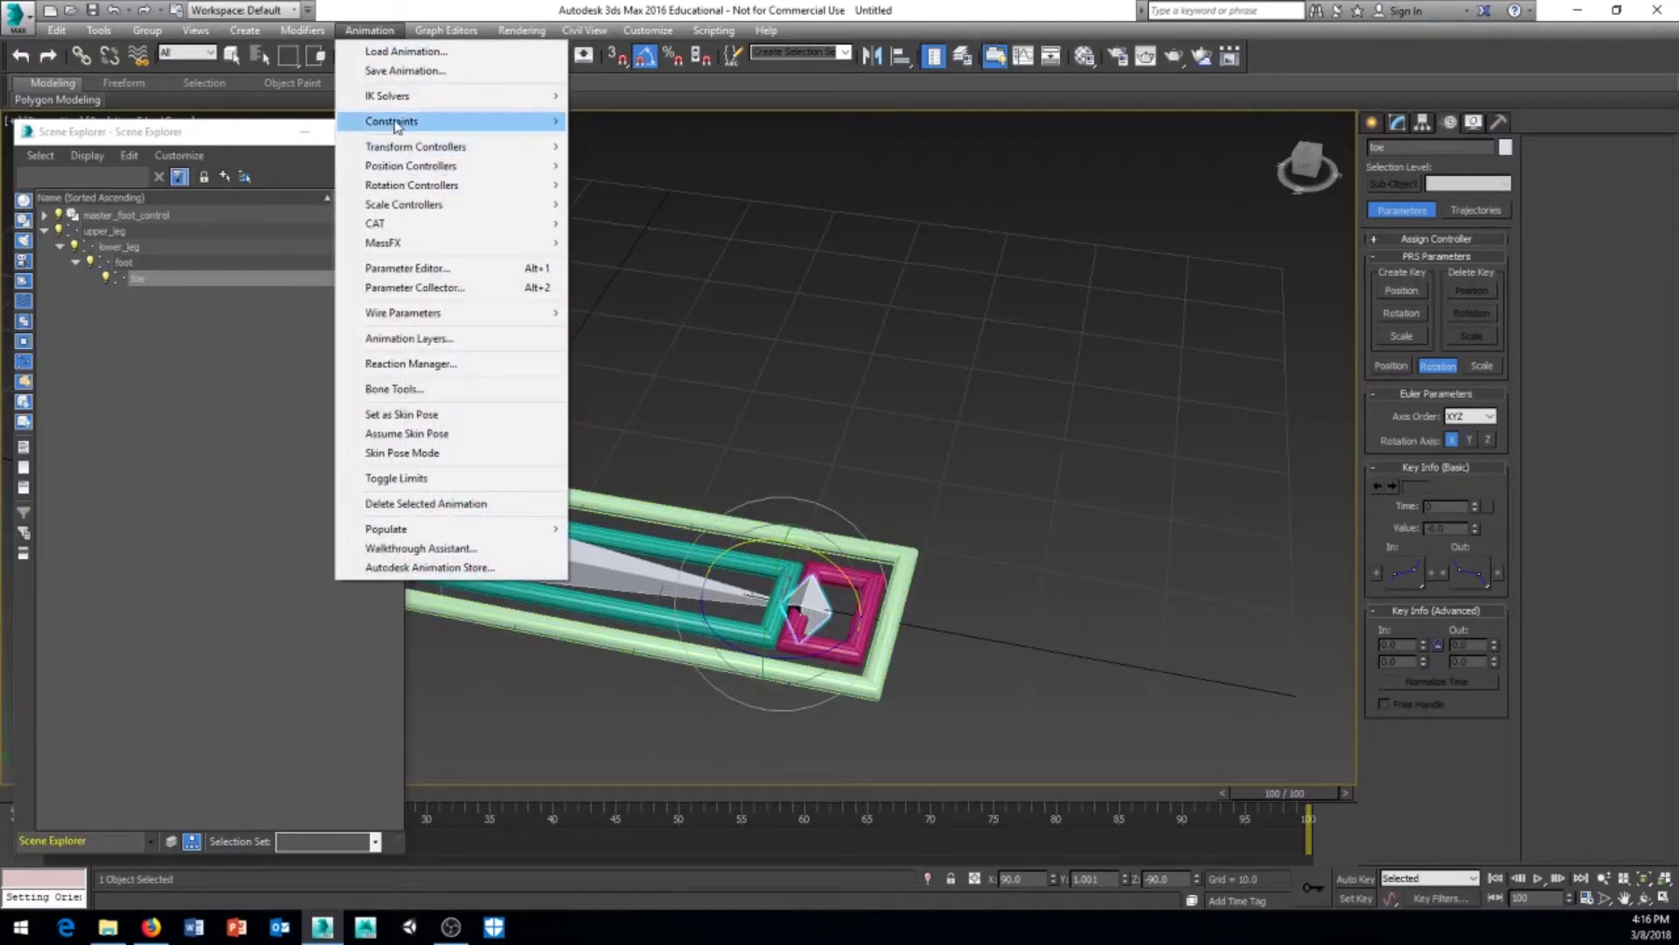
mouse_move(395, 125)
left_click(243, 255)
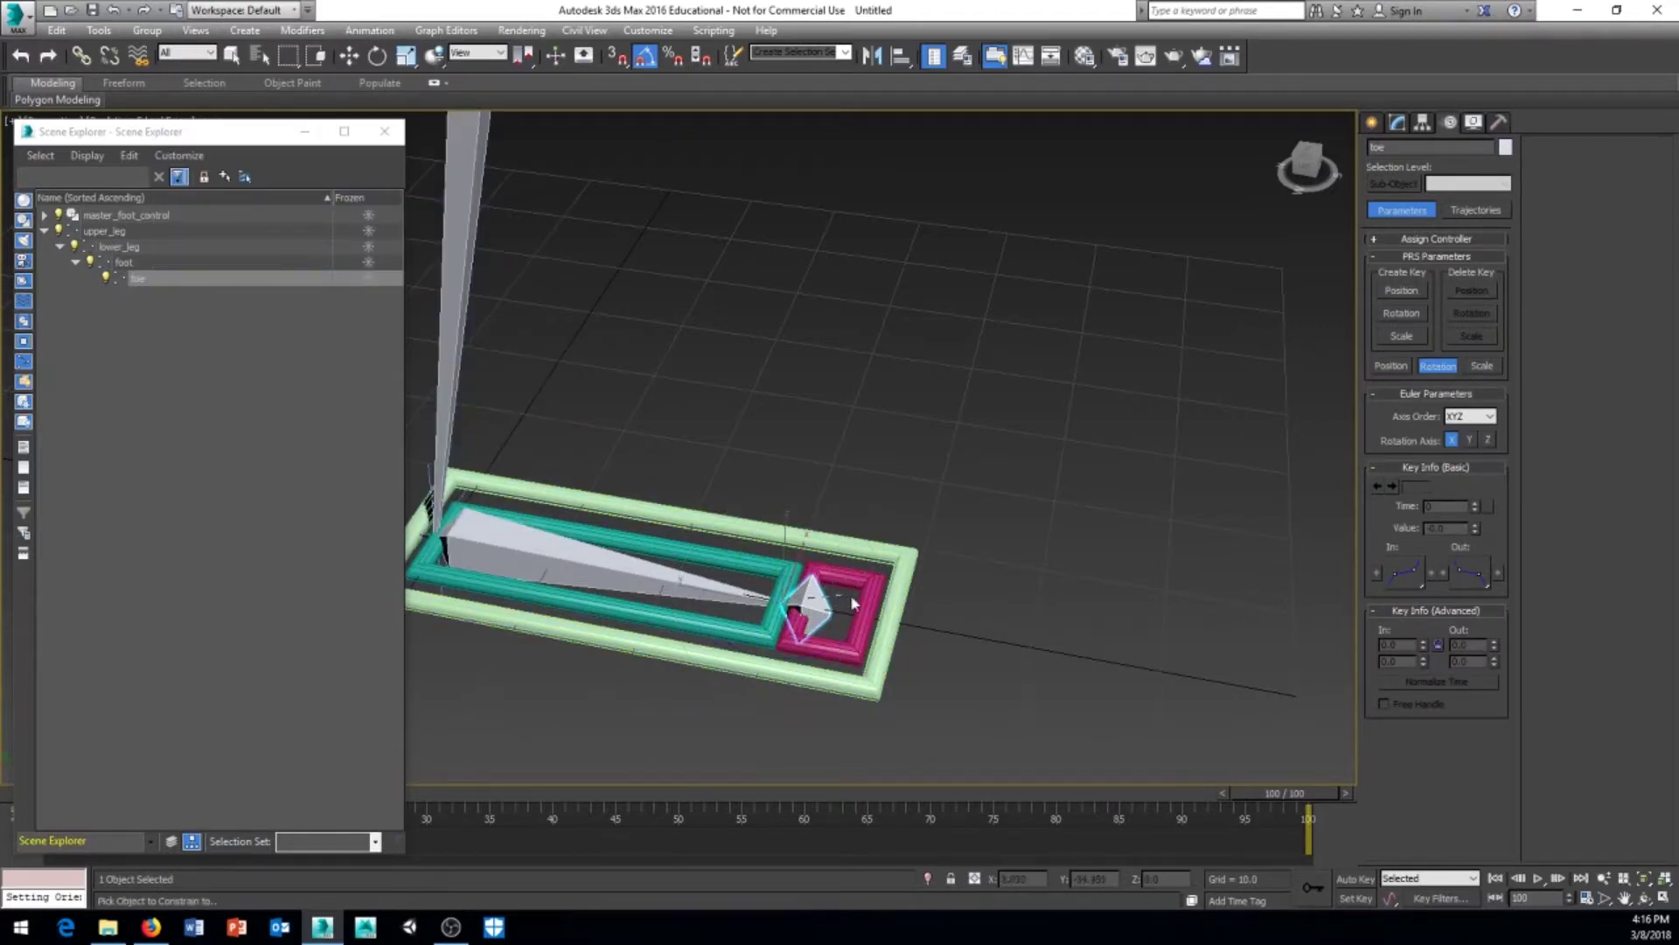
left_click(872, 593)
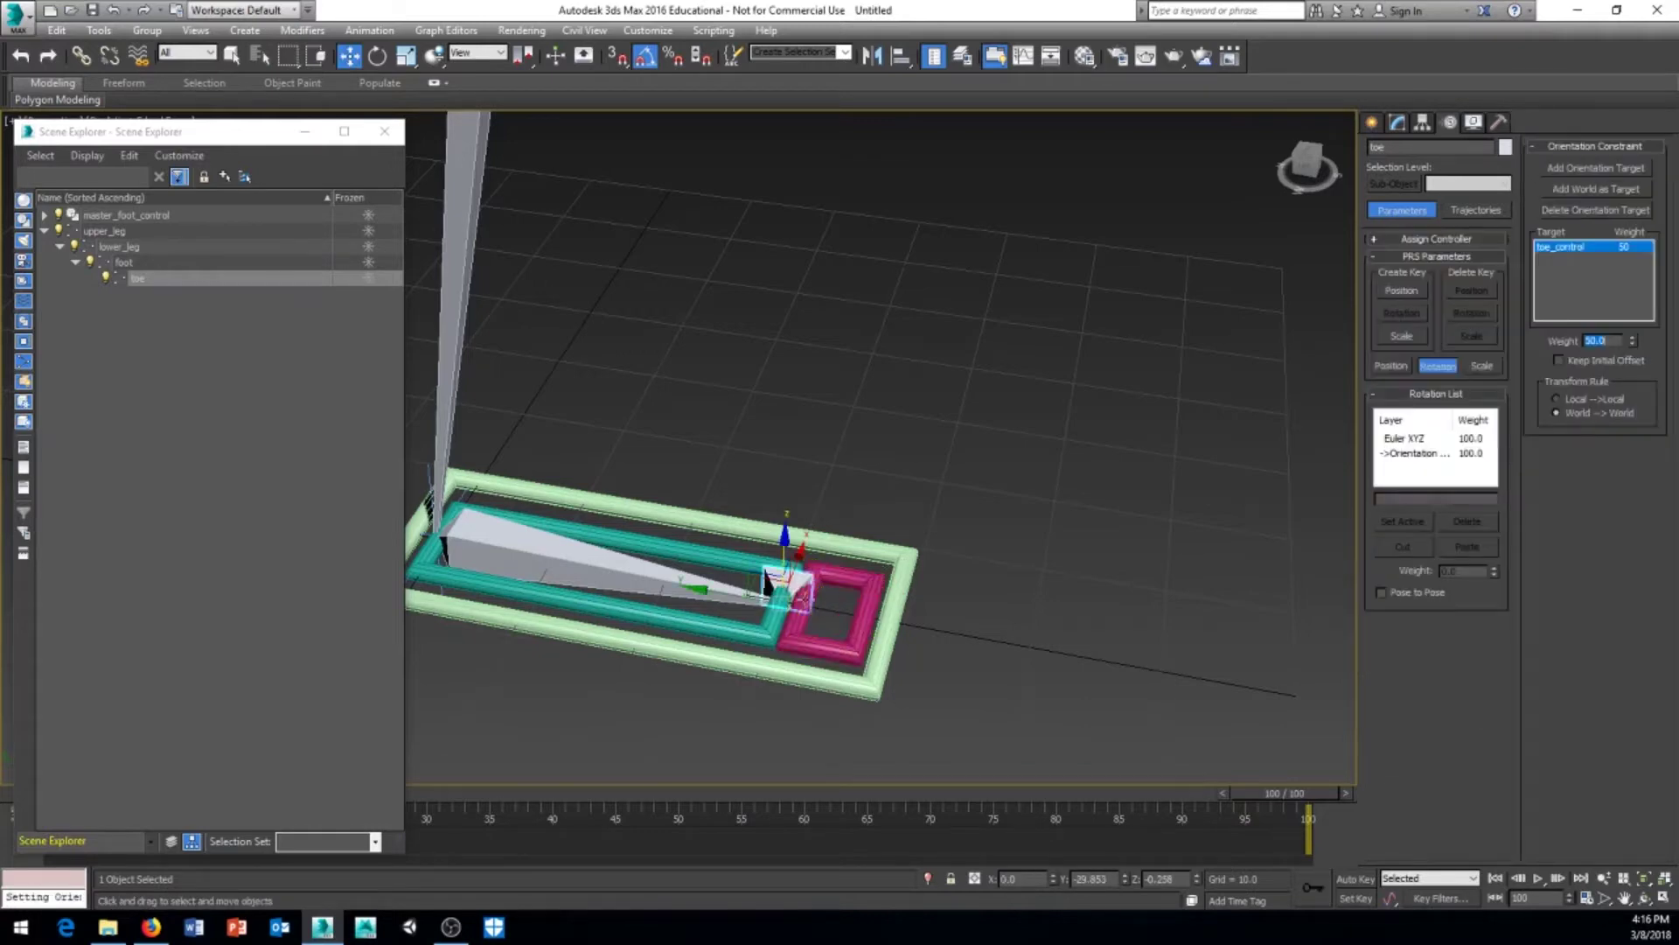
left_click(1559, 360)
Test the toe bone's orientation constraint by rotating toe_control, and undo the rotation
scroll(975, 469, "down", 3)
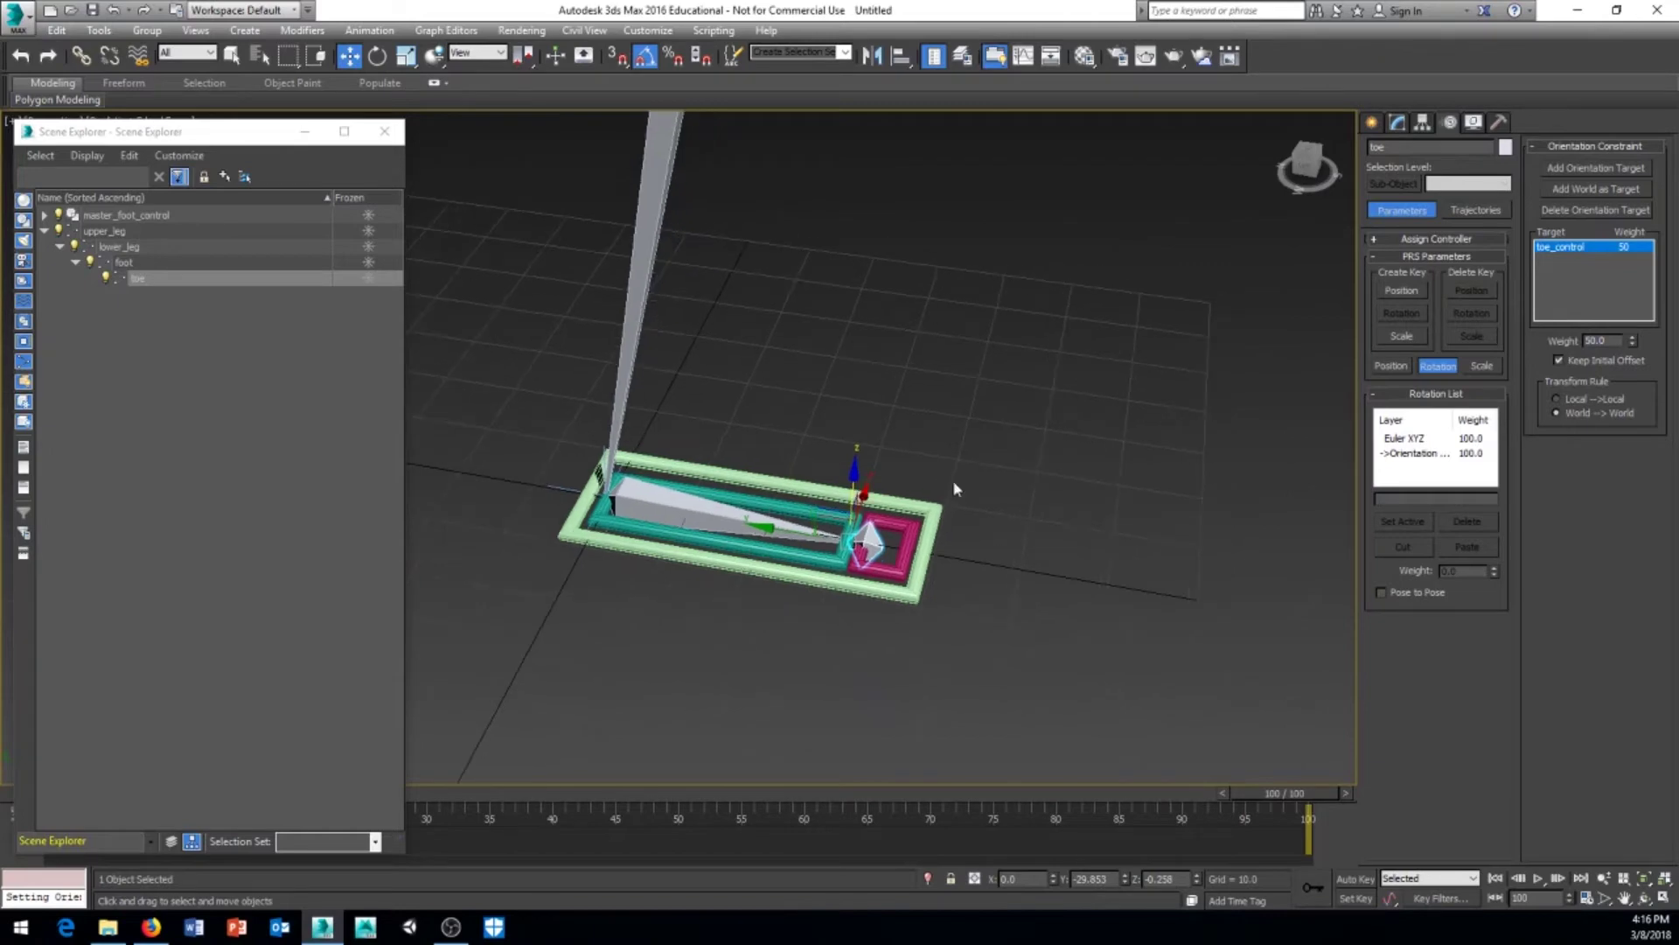
scroll(953, 489, "up", 2)
left_click(910, 560)
right_click(1008, 501)
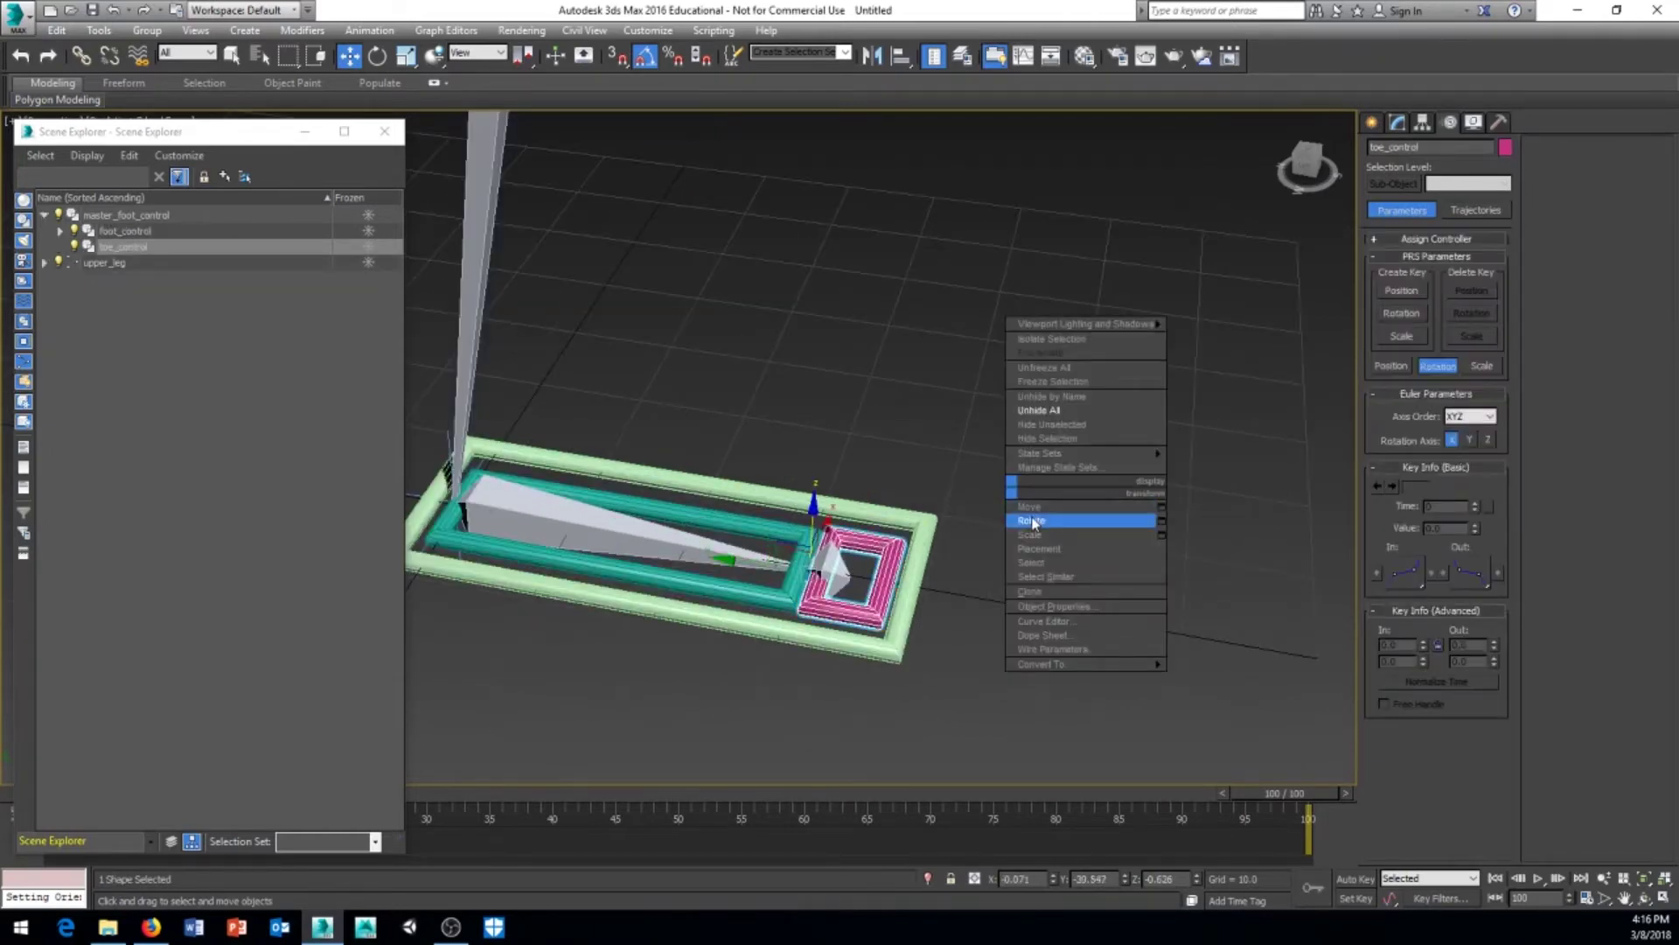
left_click(1033, 520)
mouse_move(856, 540)
left_mouse_down()
mouse_move(859, 587)
mouse_move(847, 541)
left_mouse_up()
key("ctrl+z")
middle_click_drag(1035, 560, 1056, 534)
scroll(1057, 537, "down", 2)
middle_click_drag(956, 652, 743, 590, "alt")
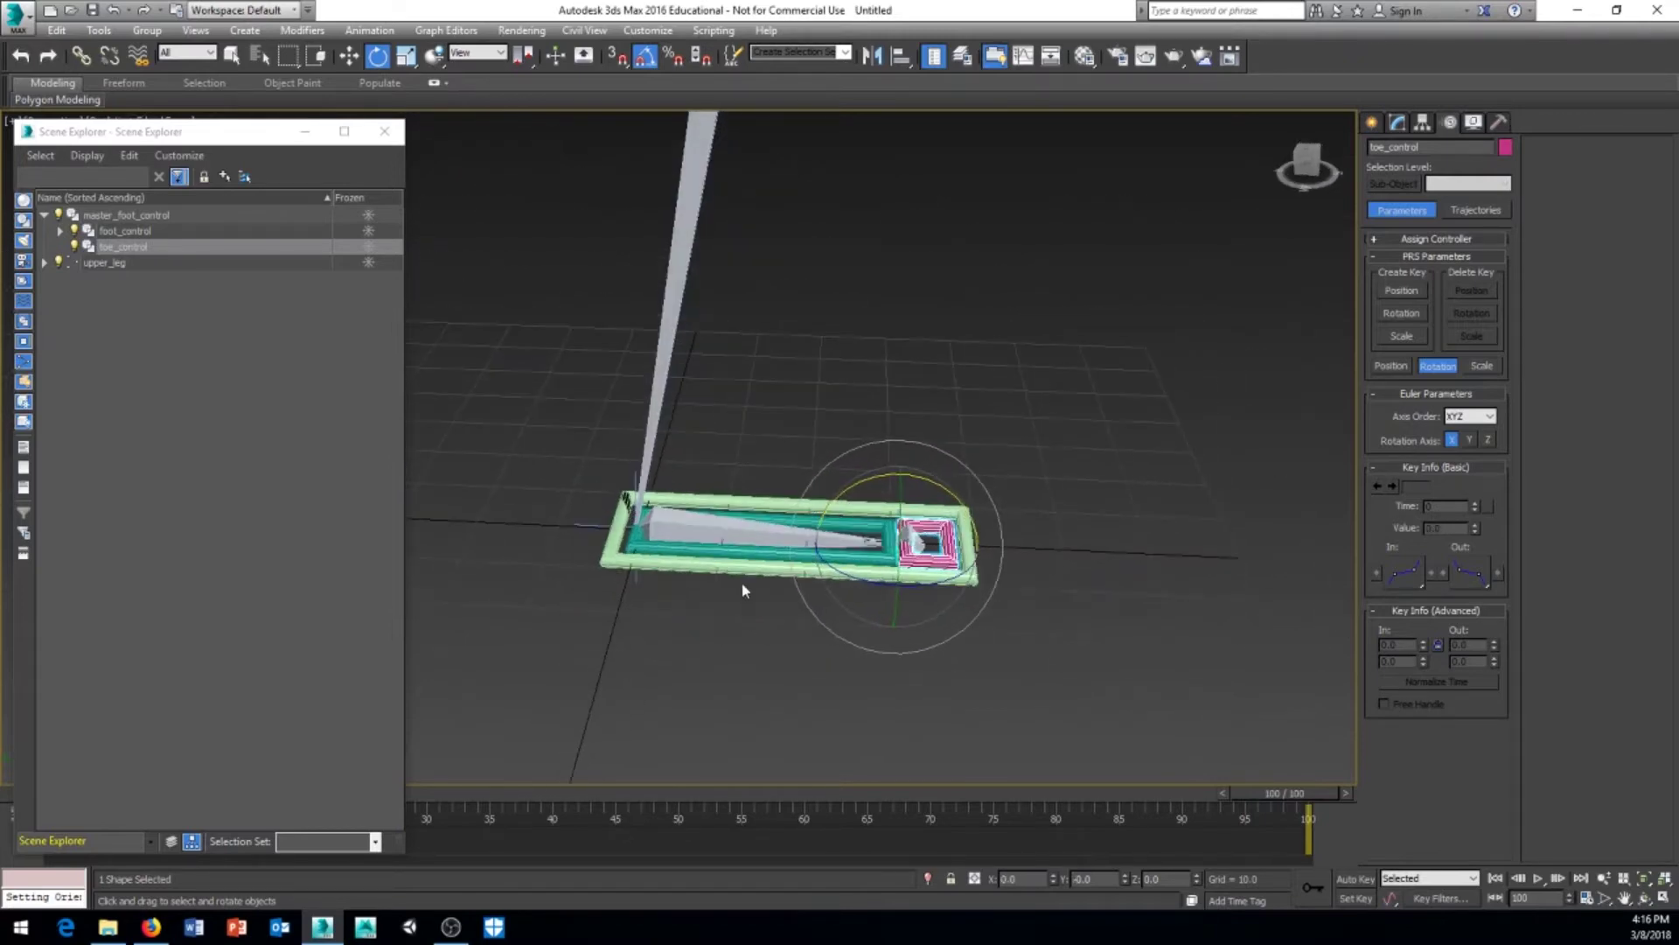
Test the whole foot hierarchy by rotating master_foot_control 60 degrees about X, and undo the rotation
left_click(745, 567)
left_click_drag(829, 472, 858, 526)
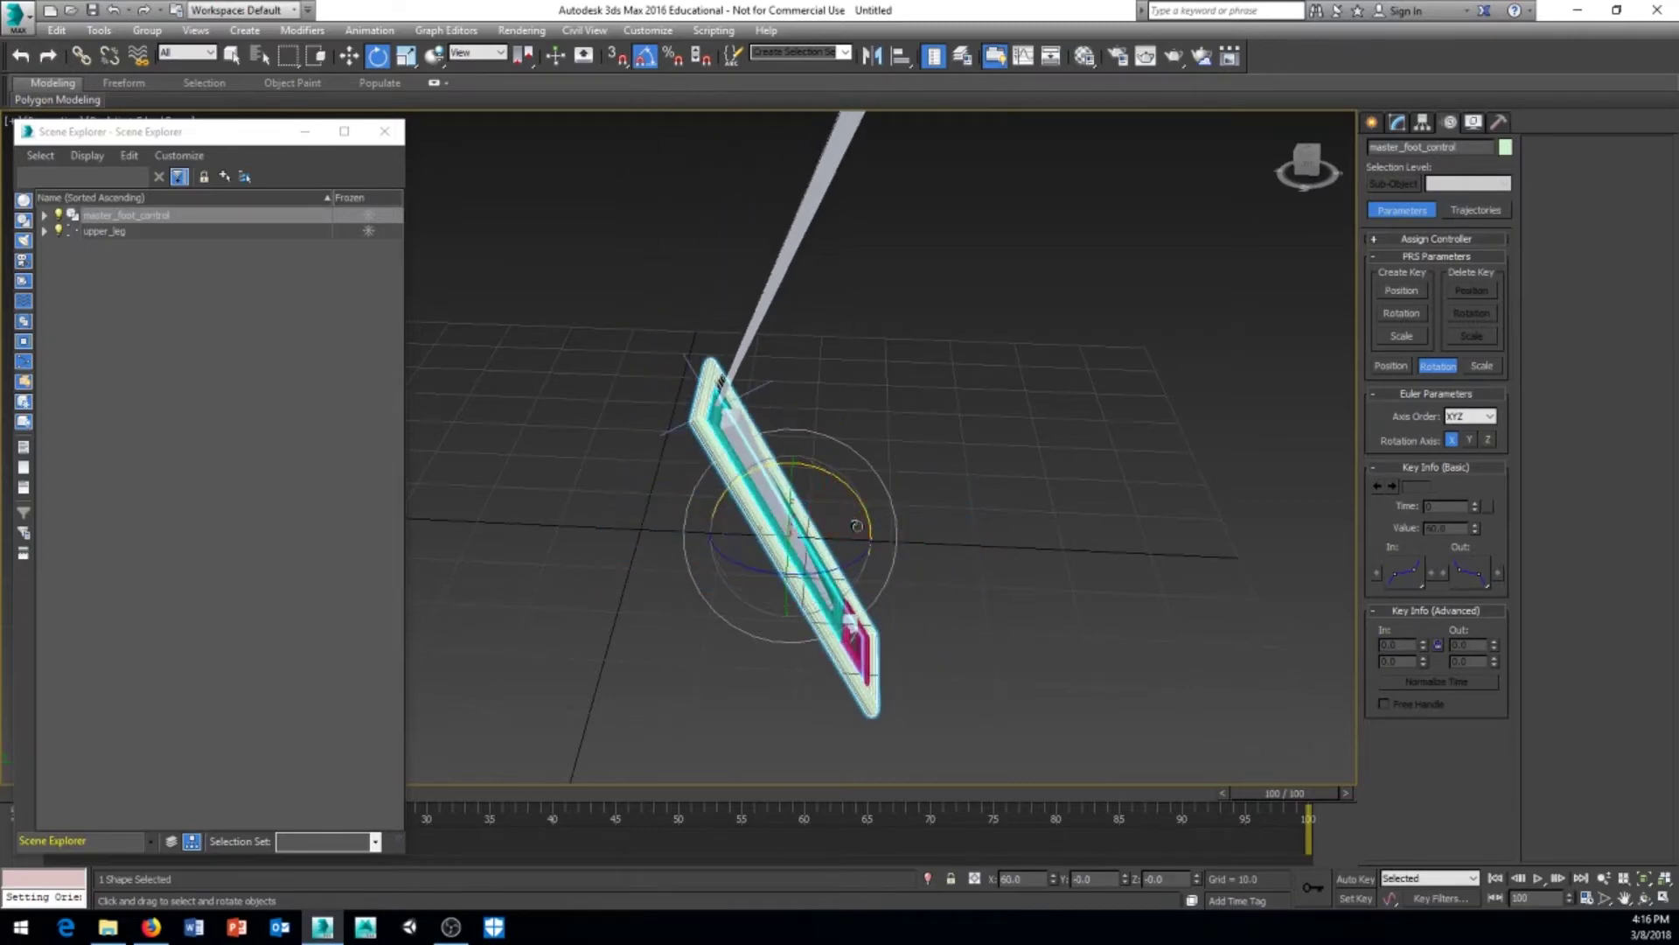
key("ctrl+z")
scroll(997, 543, "down", 4)
middle_click_drag(997, 543, 851, 653)
scroll(851, 653, "down", 2)
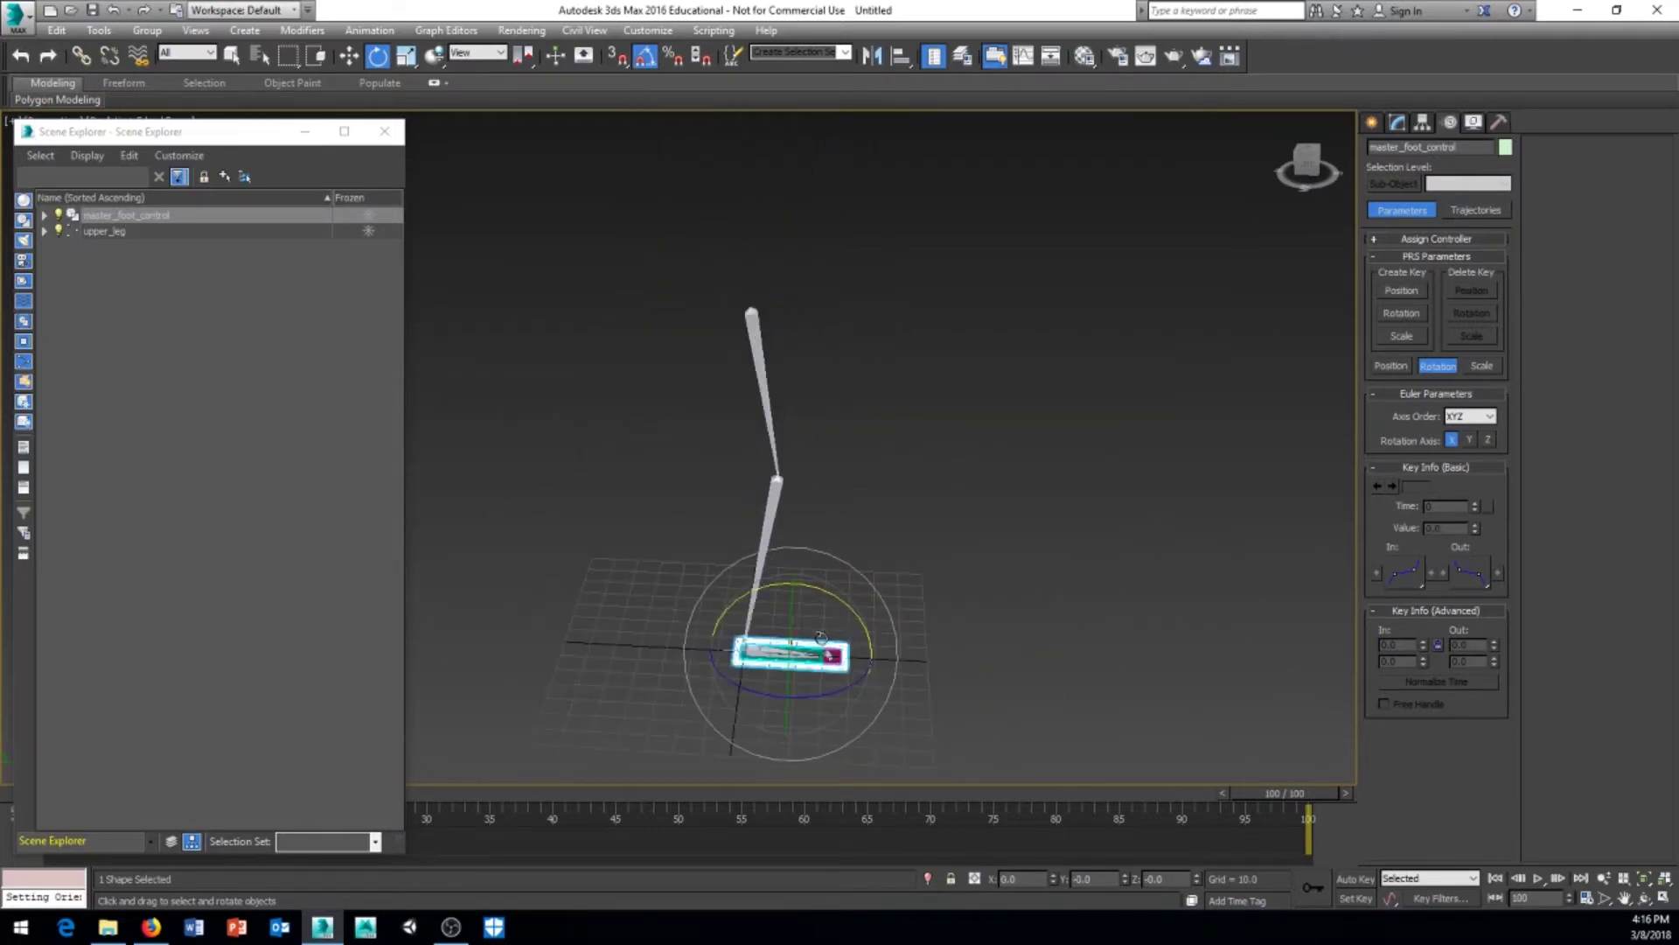
Test the leg's IK response by moving master_foot_control upward, and undo the move
right_click(924, 564)
left_click(975, 569)
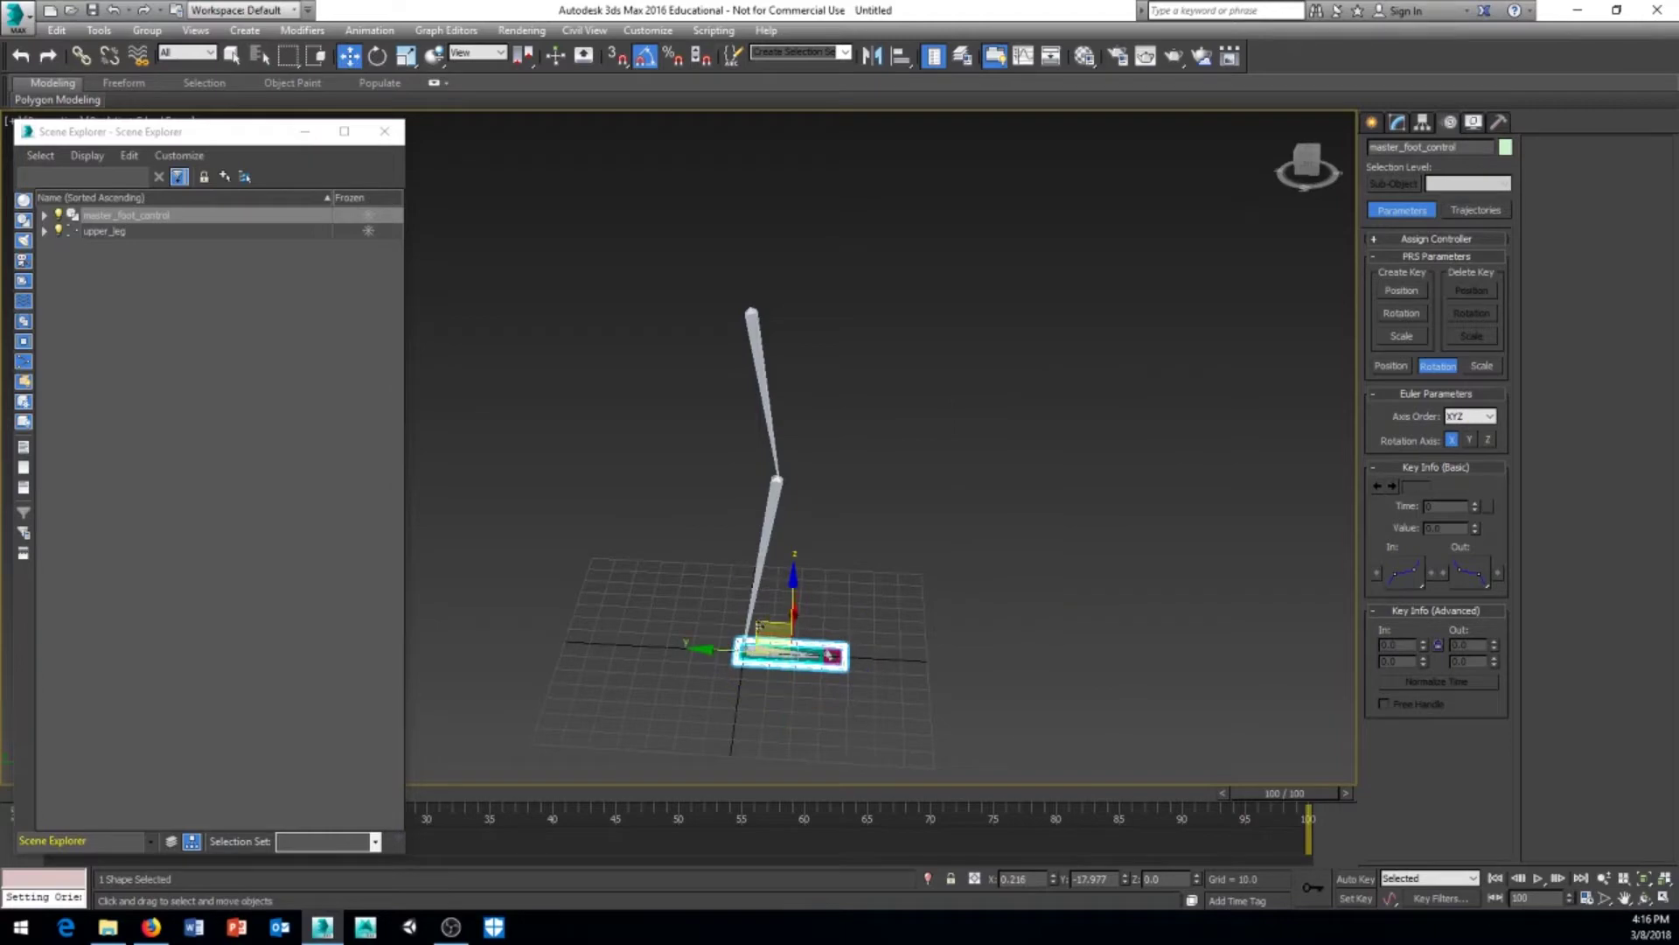
left_click_drag(769, 630, 773, 526)
key("ctrl+z")
key("ctrl+z")
Try another rotation of master_foot_control, undo it, and inspect the knee from the front and the side
right_click(903, 598)
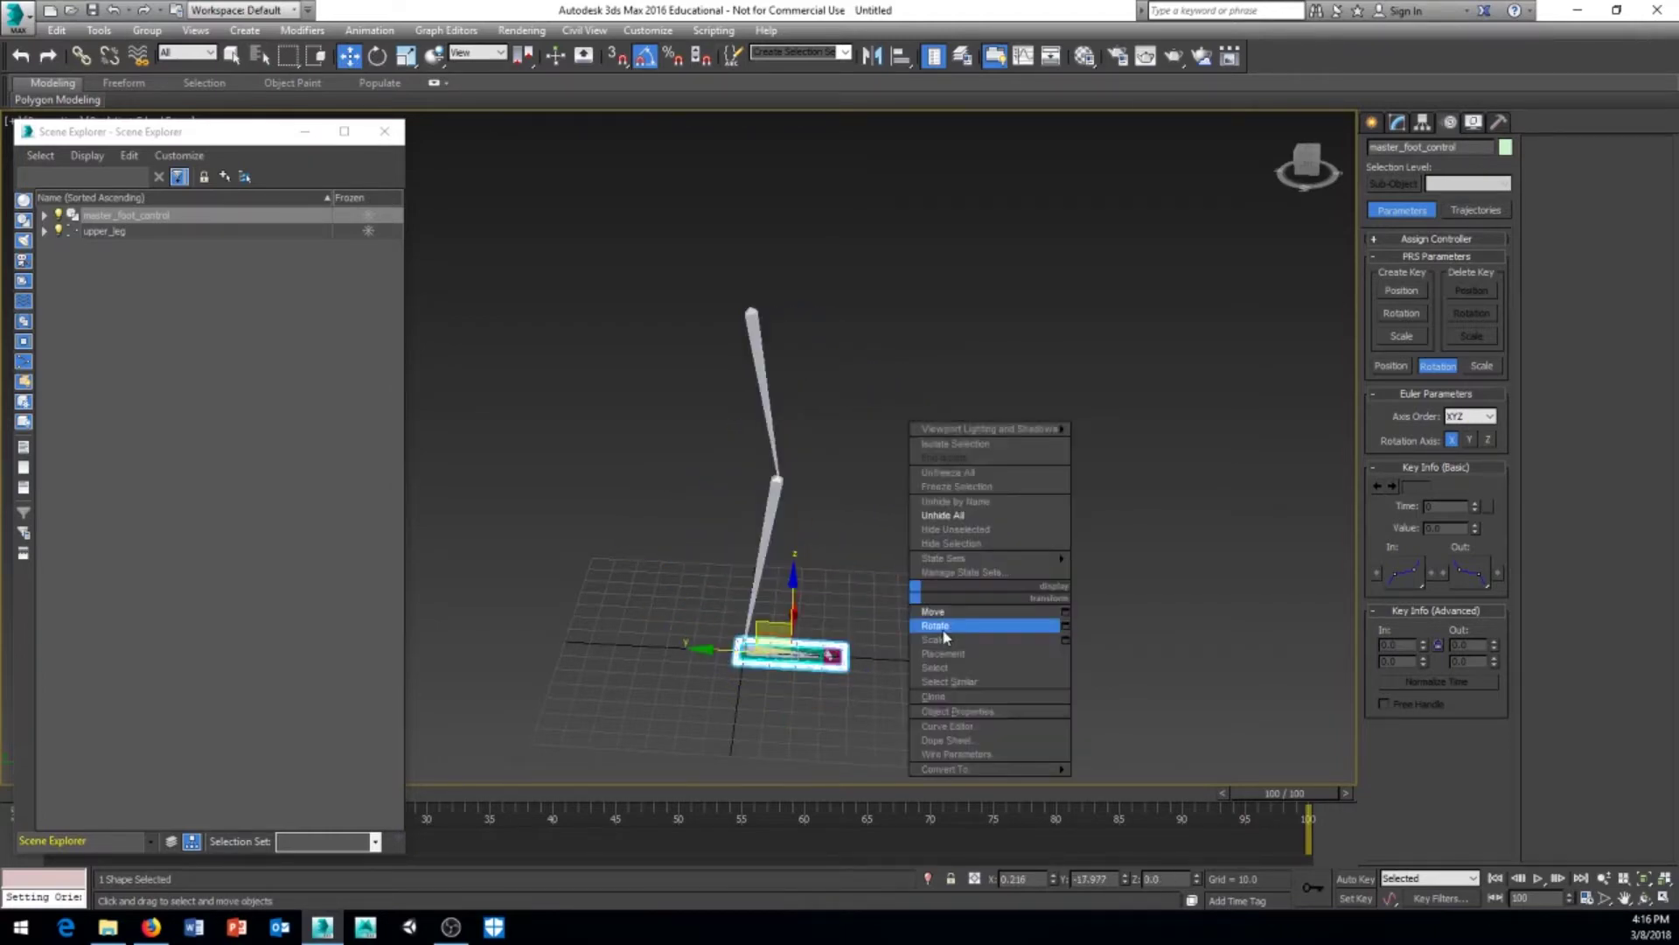
left_click(943, 631)
mouse_move(839, 604)
left_mouse_down()
mouse_move(855, 616)
mouse_move(824, 585)
mouse_move(844, 604)
left_mouse_up()
key("ctrl+z")
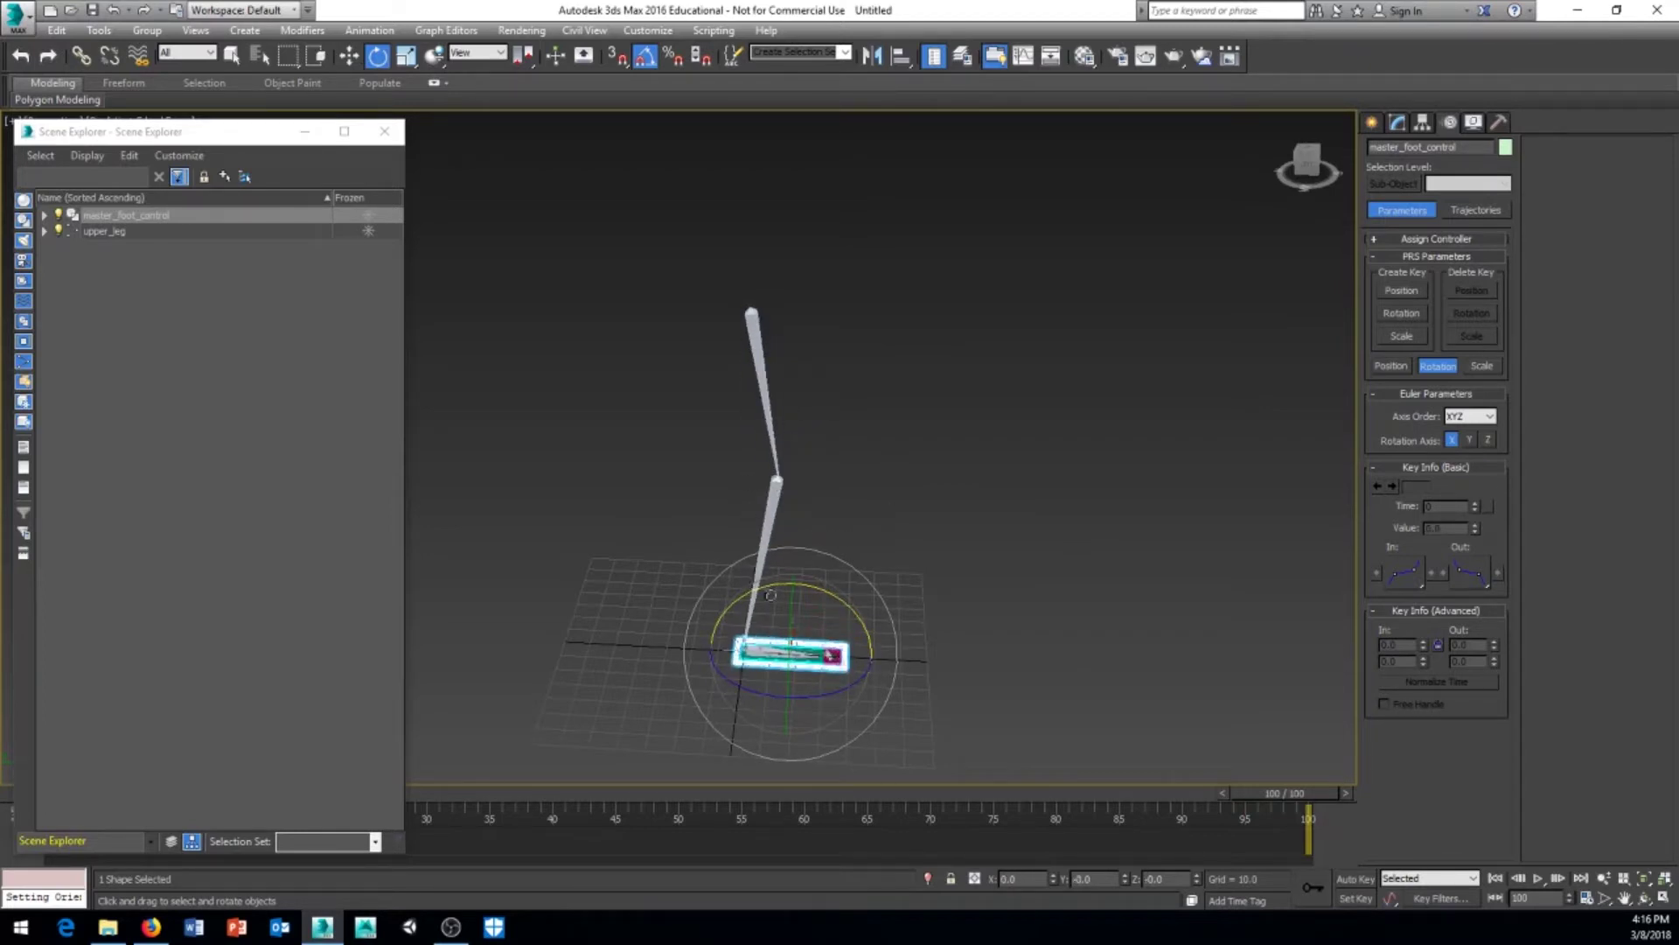
middle_click_drag(809, 560, 725, 437)
scroll(810, 515, "up", 3)
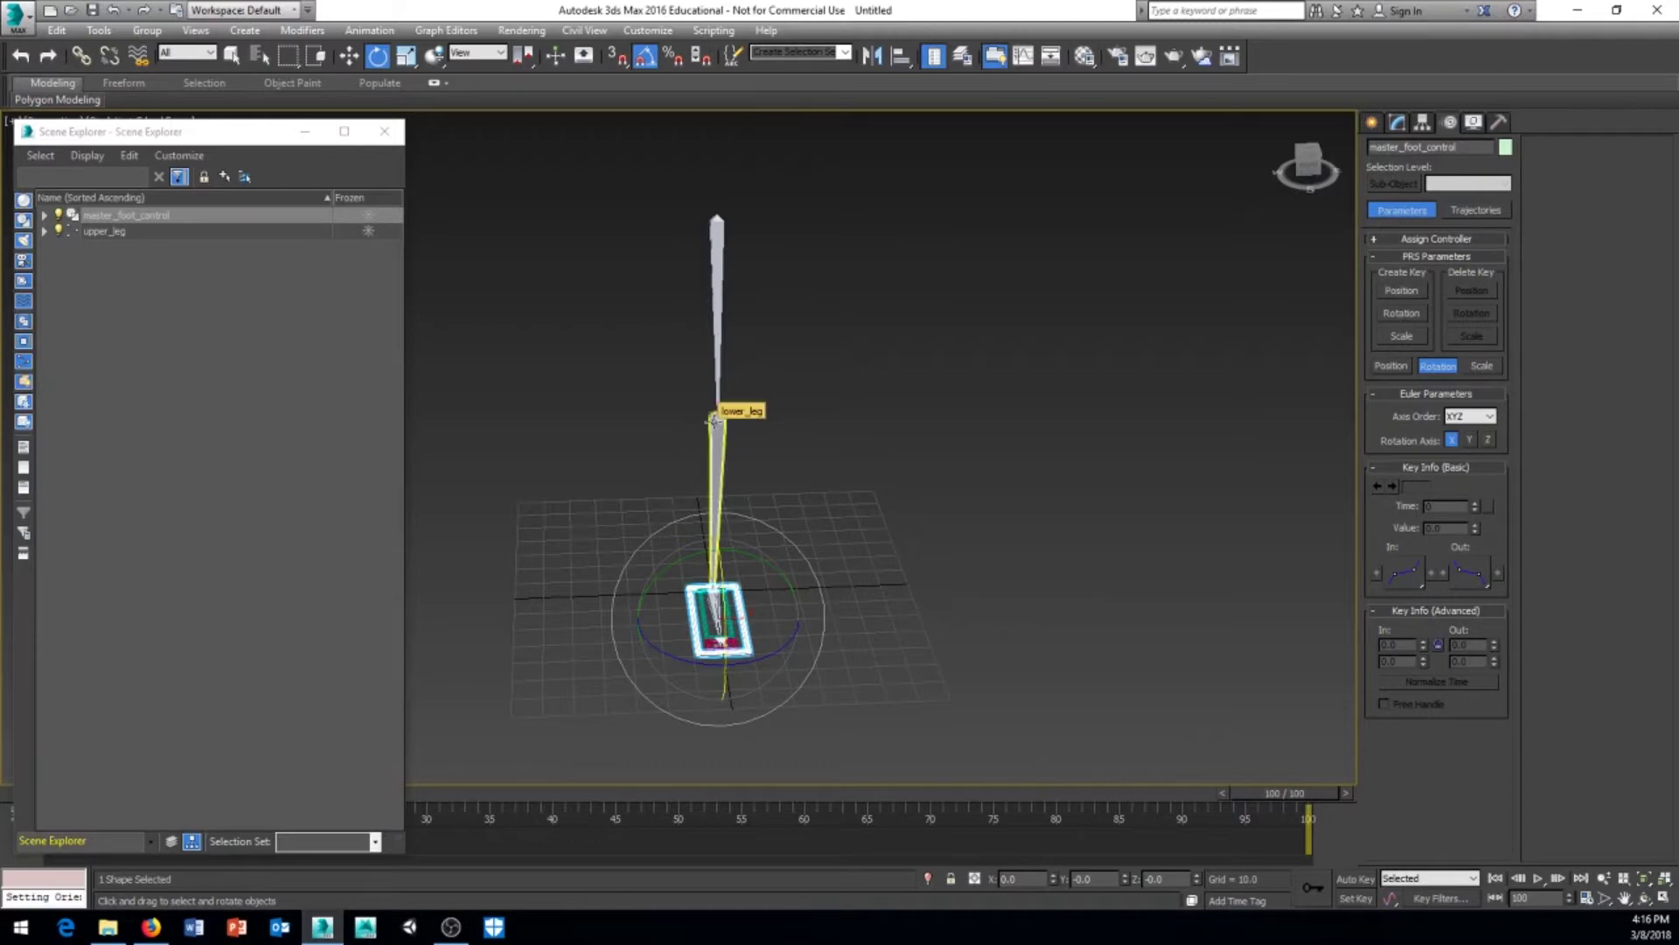
middle_click_drag(660, 434, 704, 420, "alt")
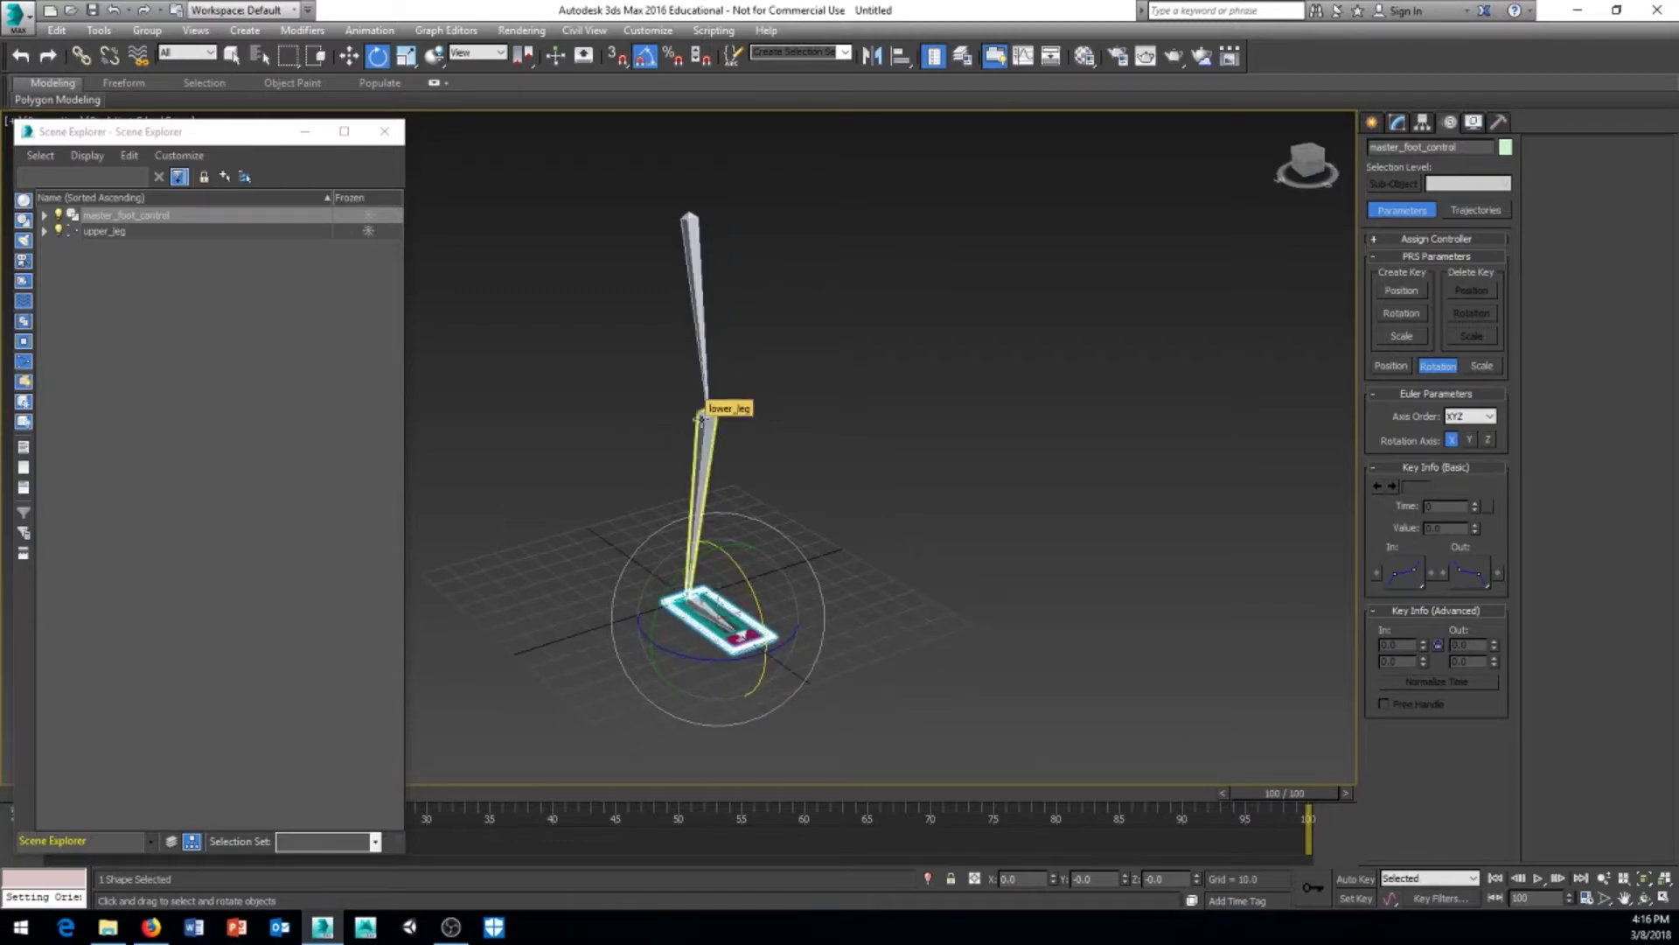
middle_click_drag(539, 495, 642, 485, "alt")
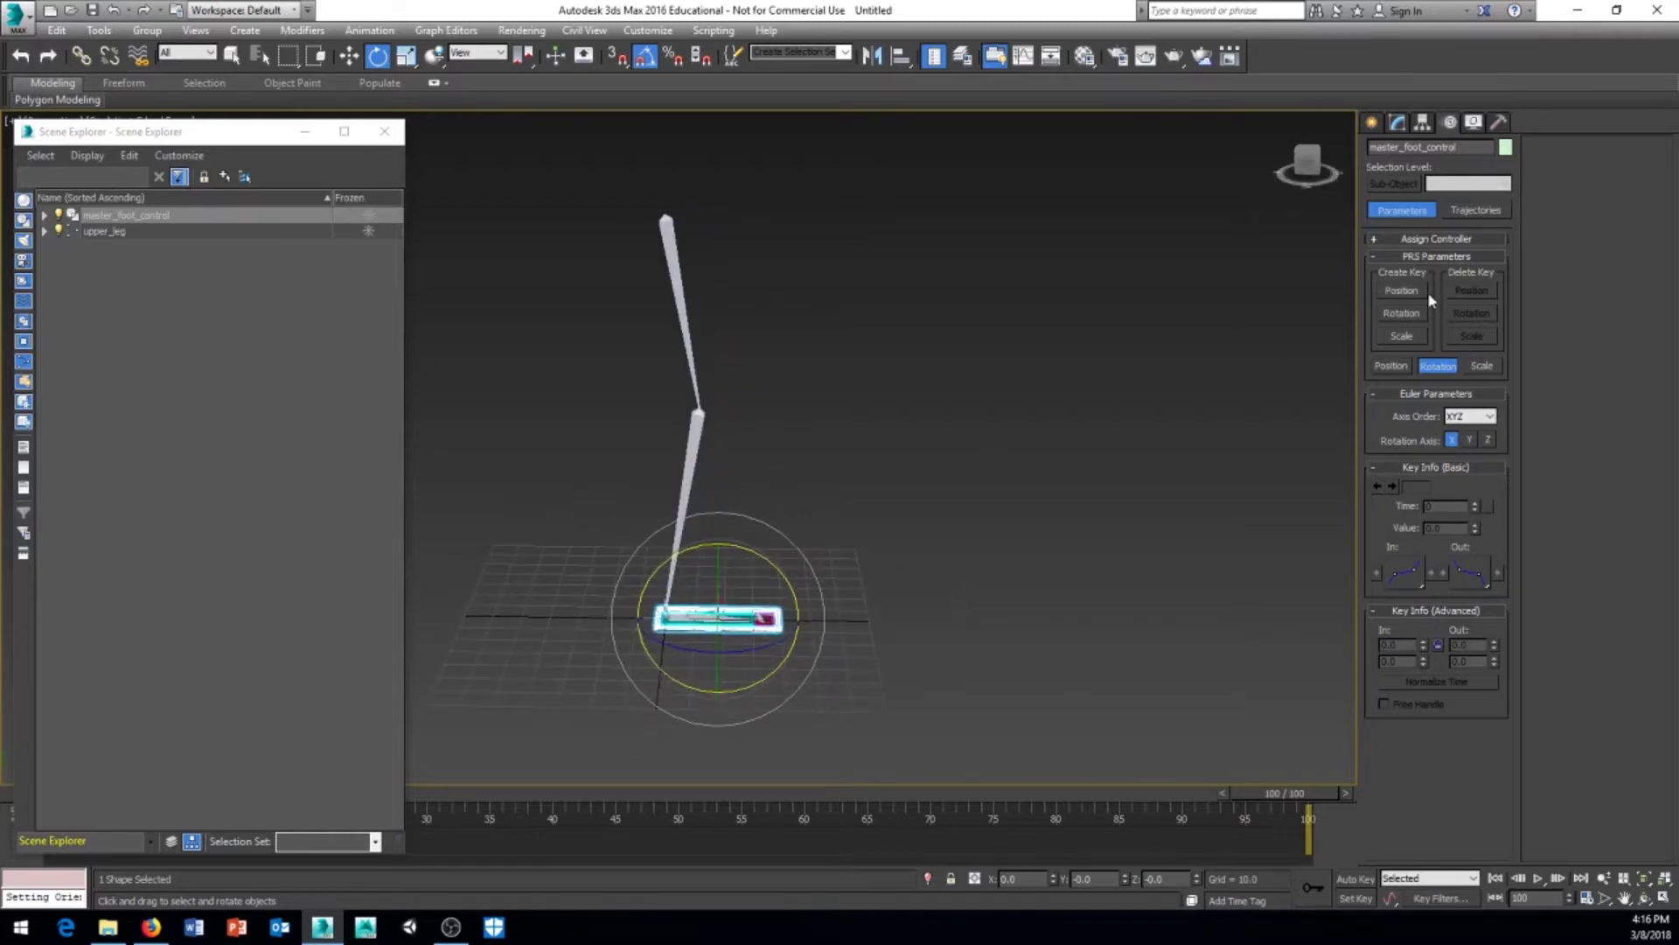
Draw a circle spline on the ground plane just behind the heel, working from the top view
left_click(1373, 122)
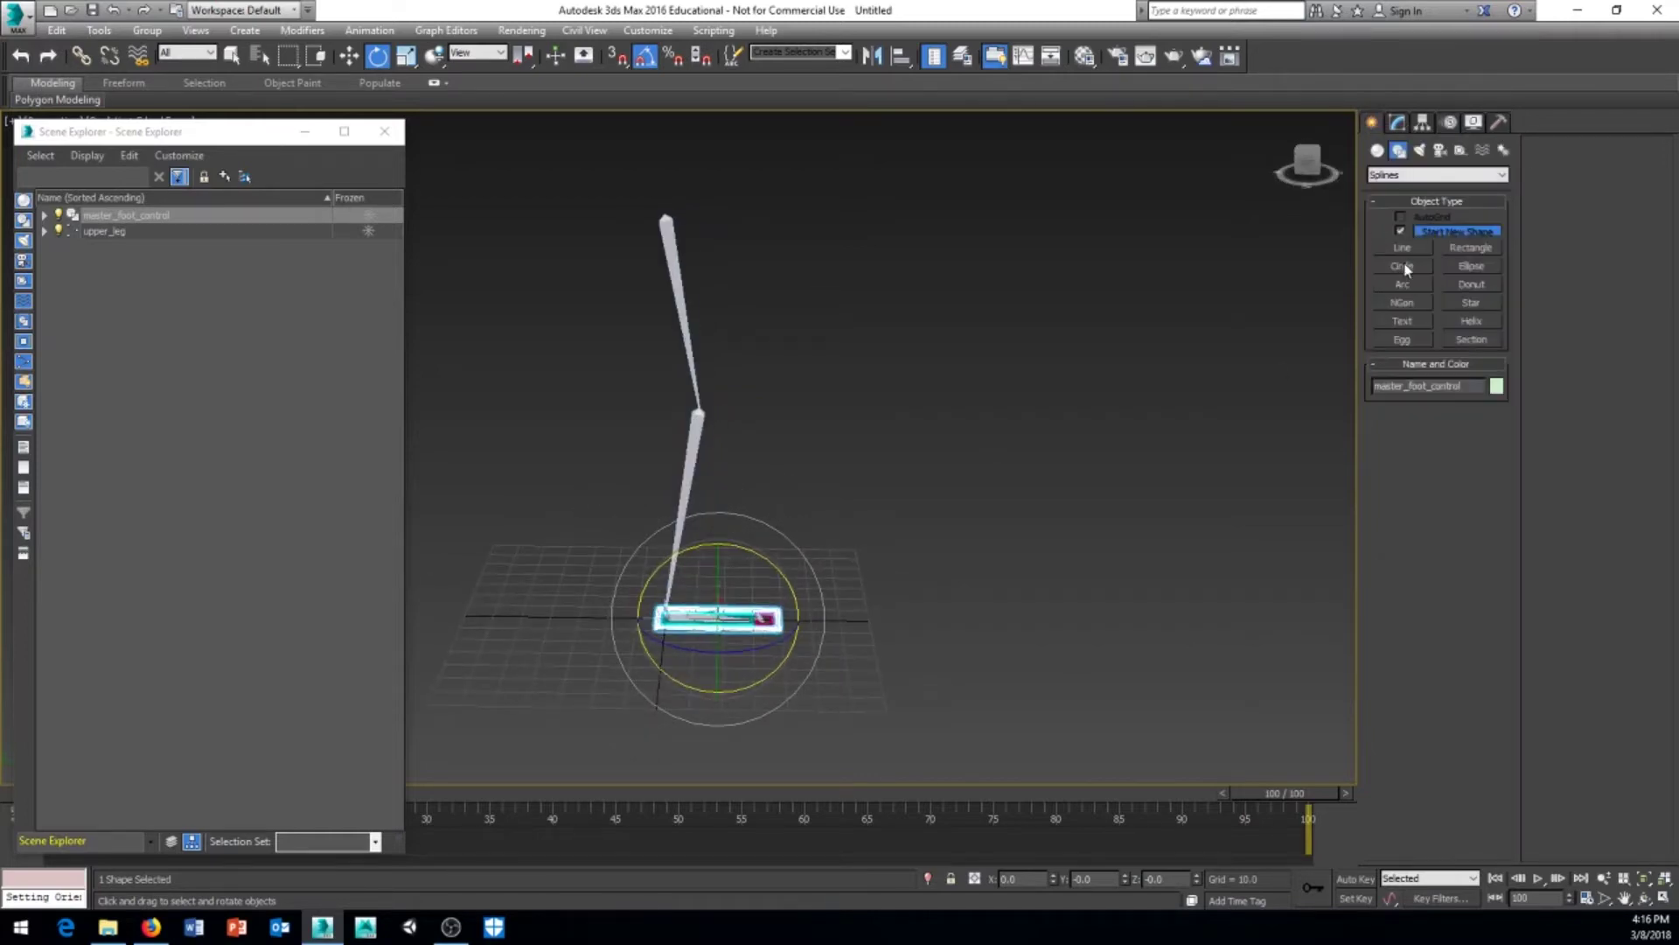
left_click(1403, 266)
key("t")
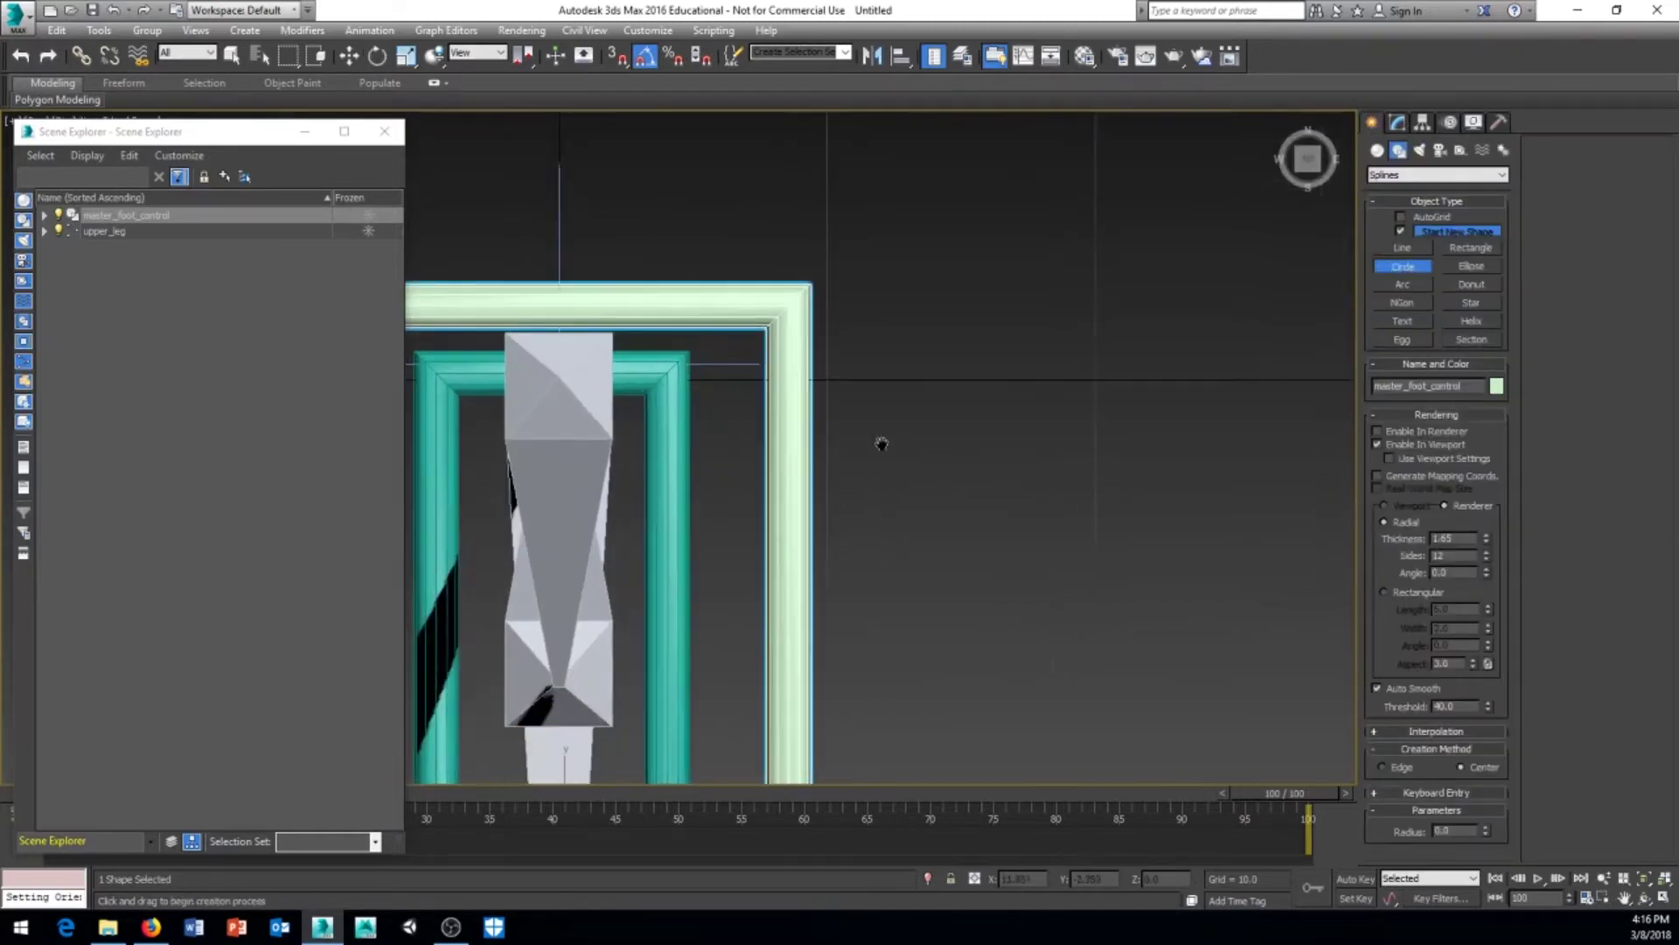
scroll(882, 443, "down", 3)
middle_click_drag(732, 161, 749, 326)
left_click_drag(743, 236, 819, 132)
middle_click_drag(903, 367, 850, 672)
scroll(902, 489, "up", 1)
scroll(902, 489, "down", 3)
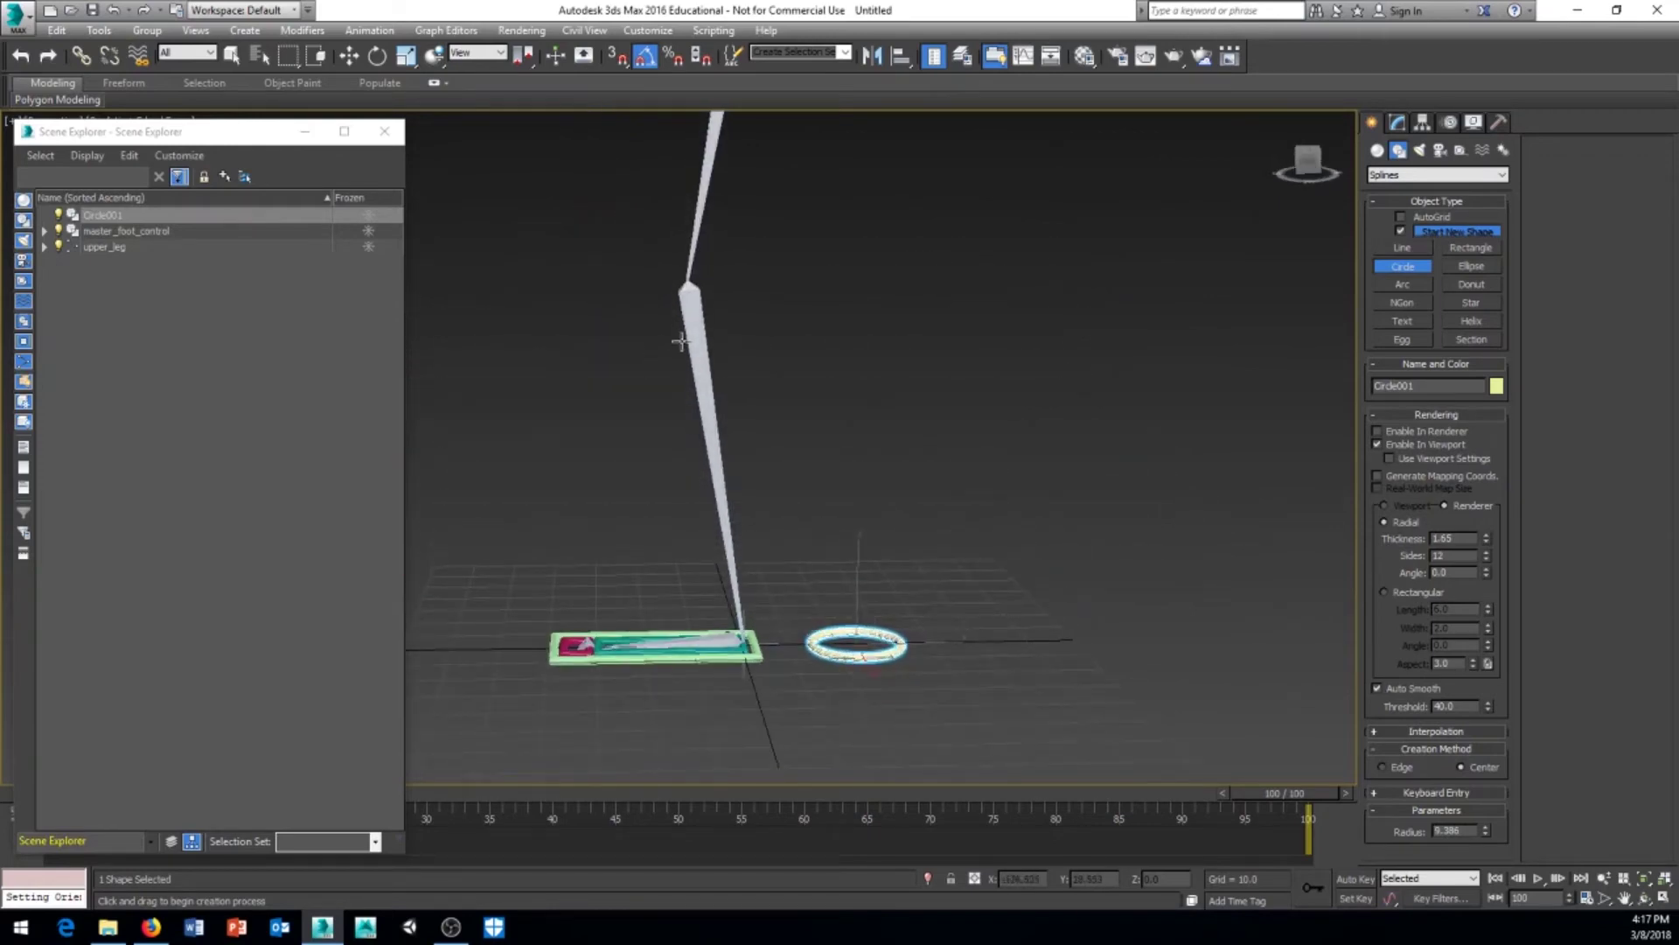
Align the circle to the lower_leg bone in X, Y and Z position, pivot point to pivot point
key("e")
left_click_drag(952, 574, 900, 600)
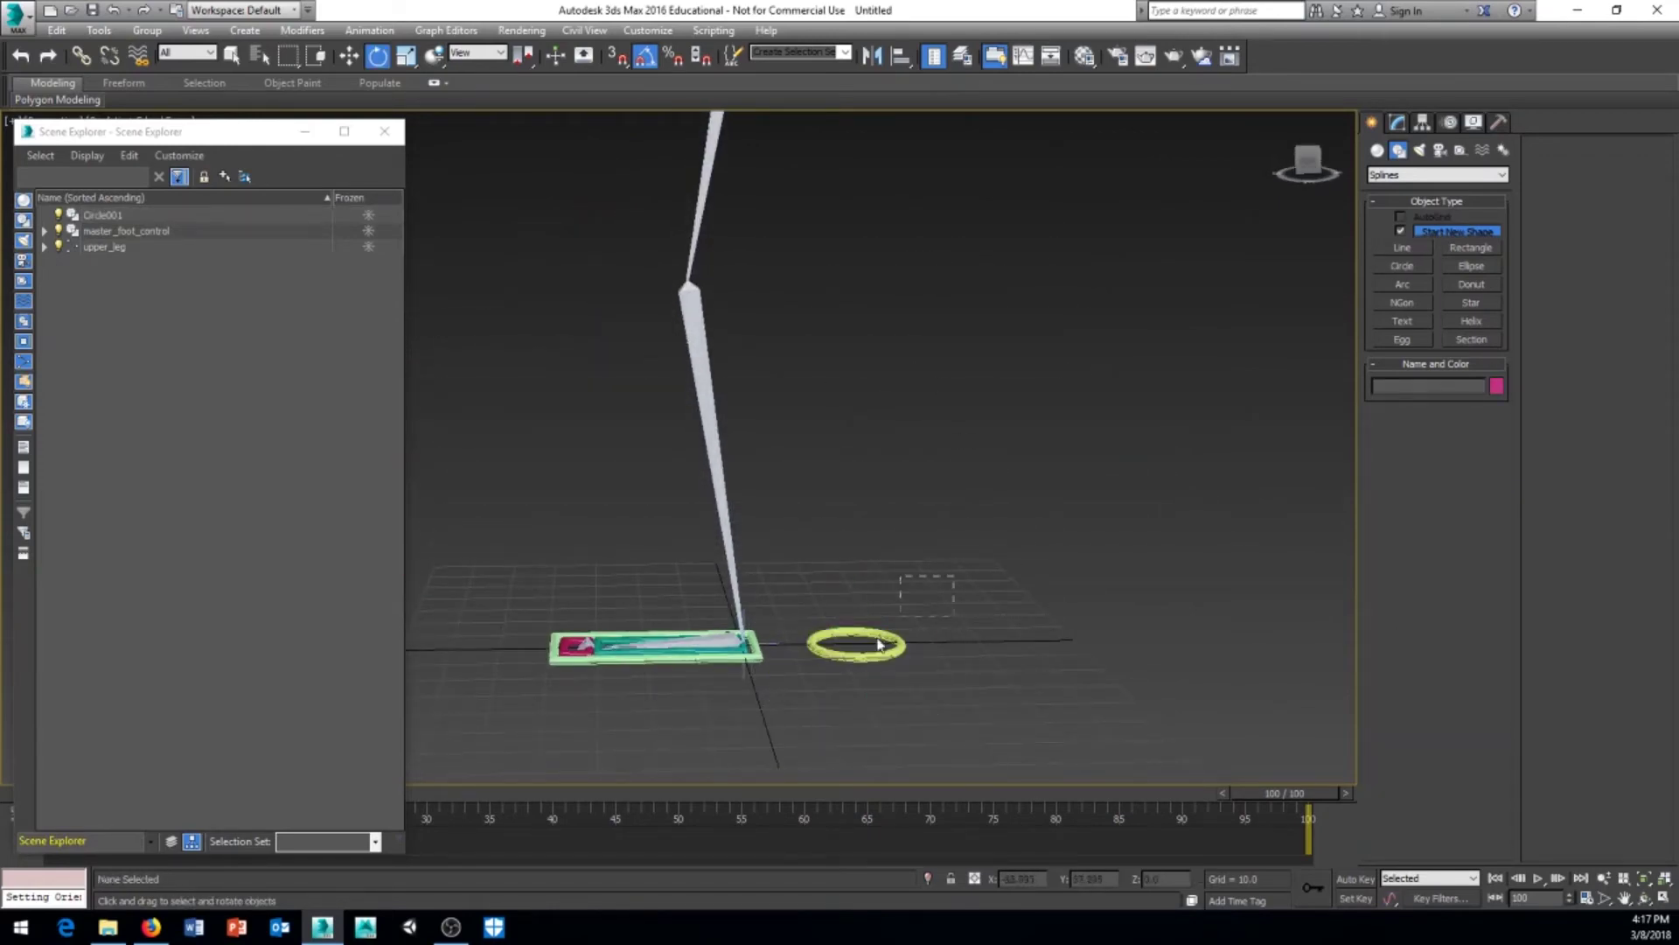
left_click(858, 655)
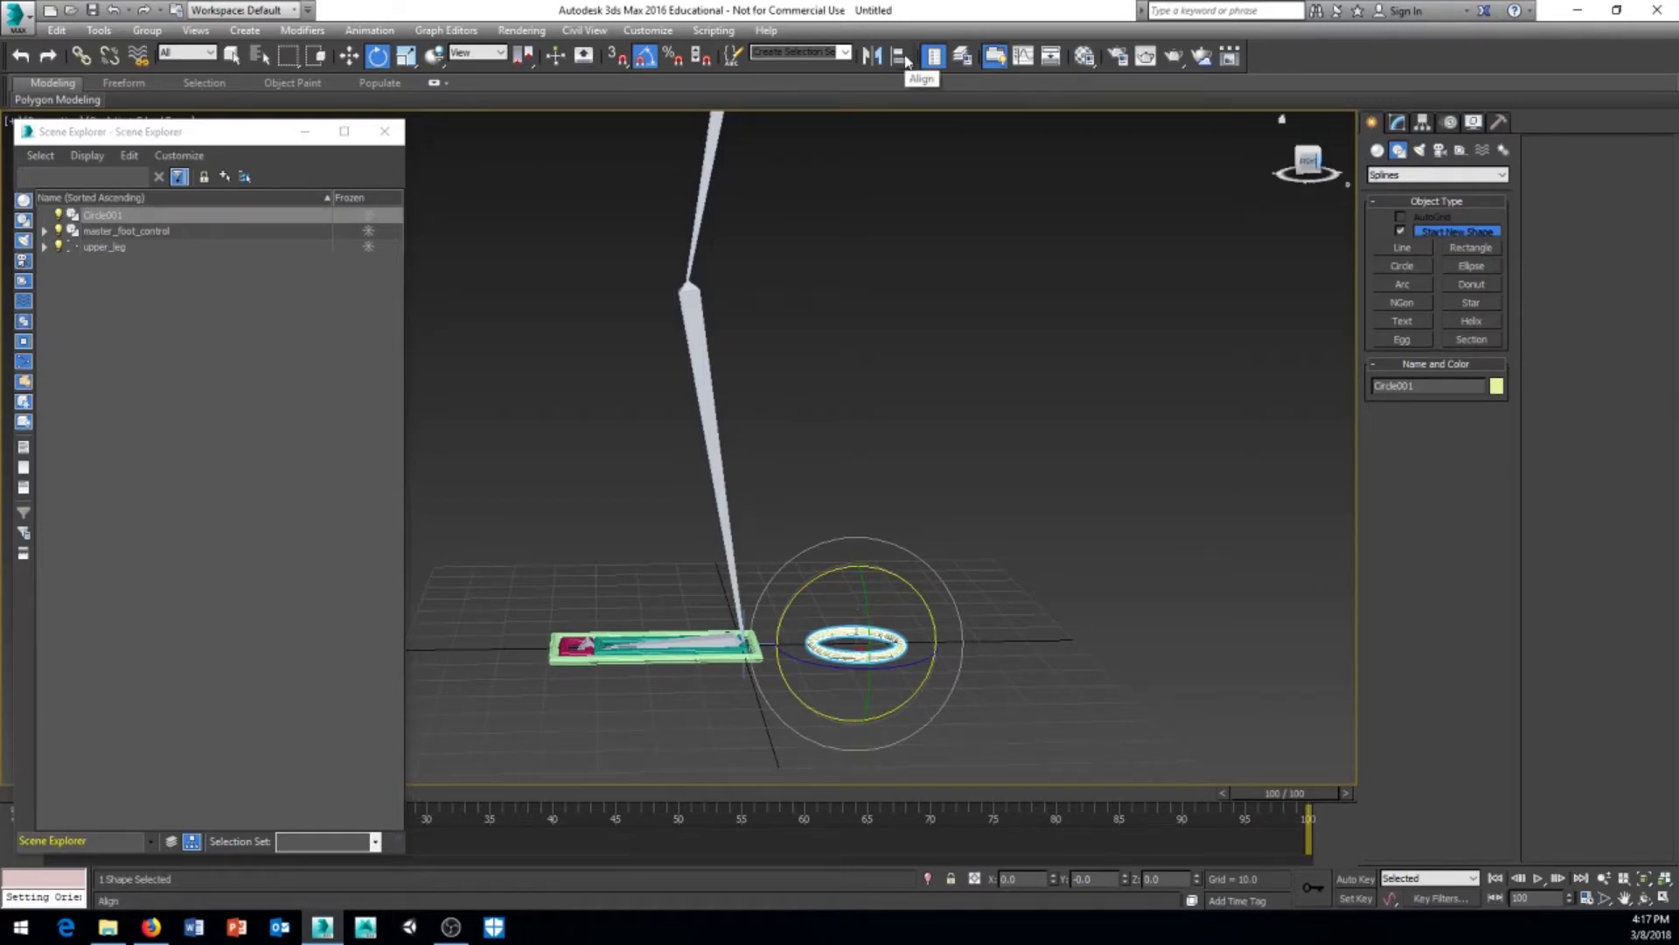
left_click(900, 58)
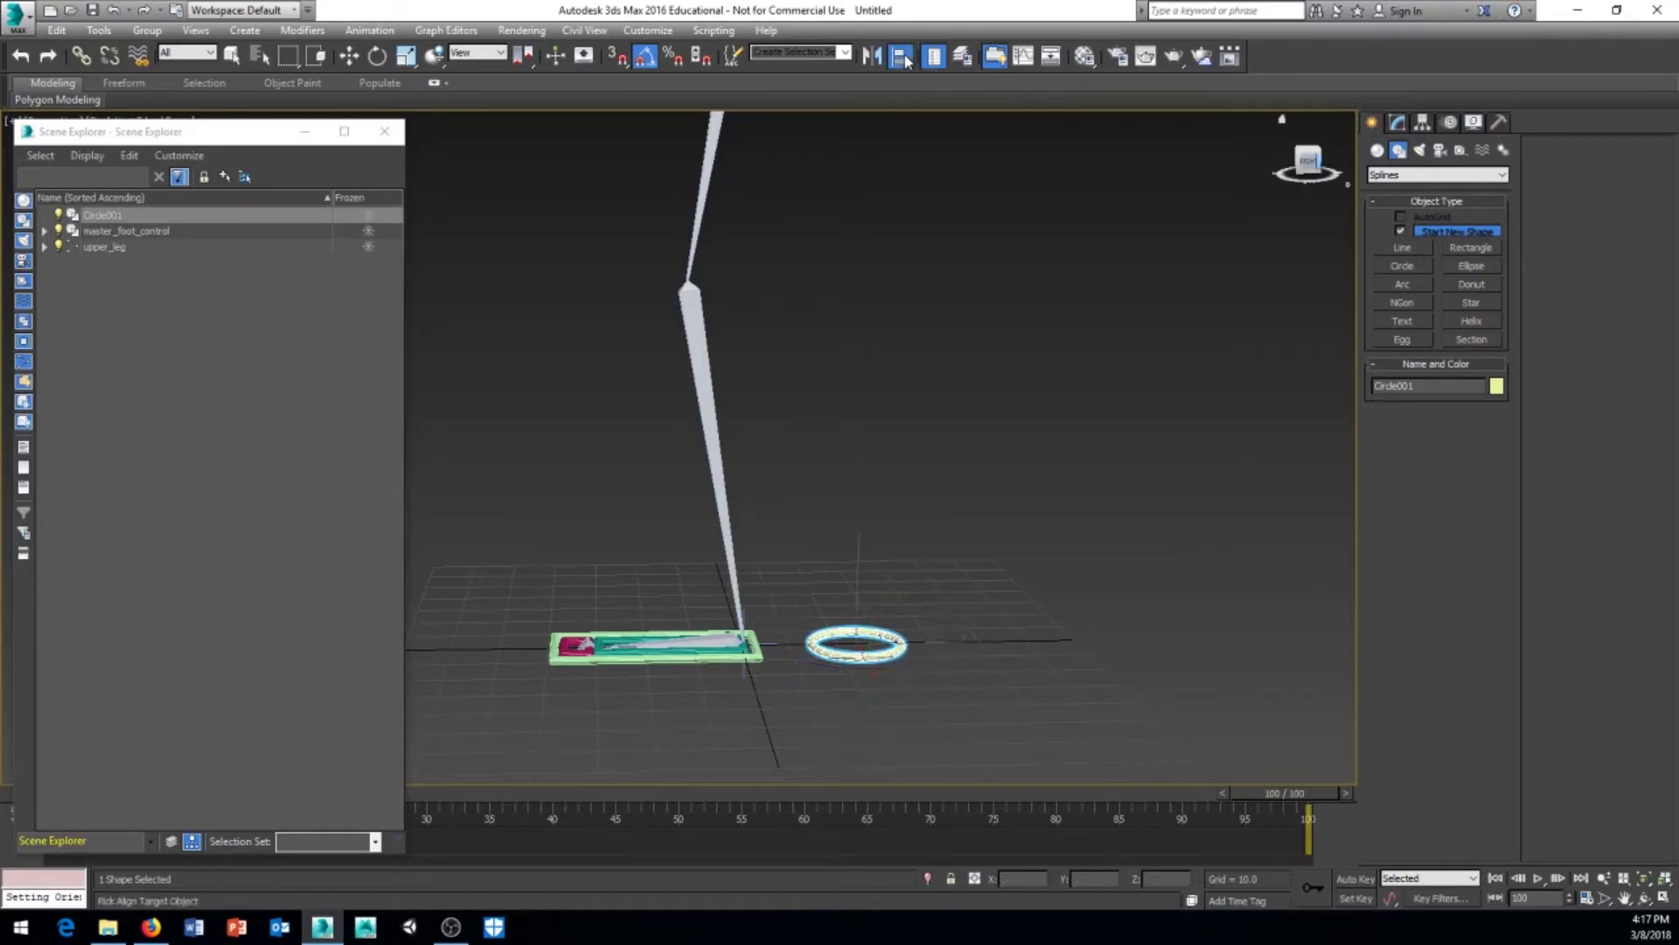
left_click(690, 323)
left_click_drag(783, 294, 1071, 225)
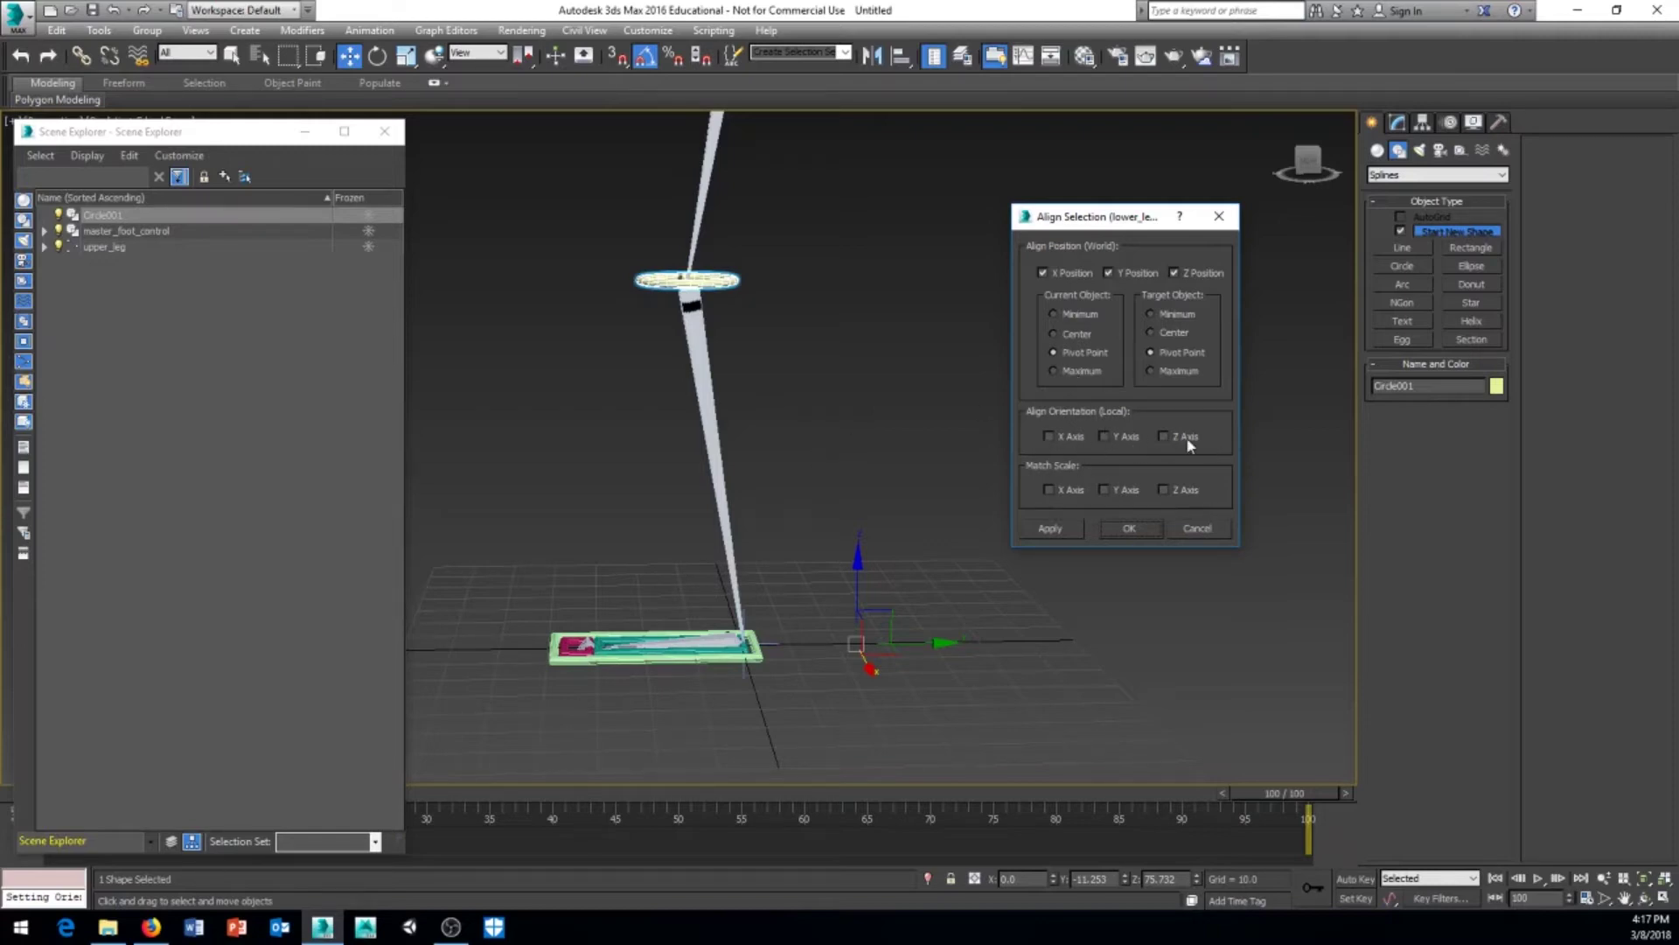
left_click(1130, 529)
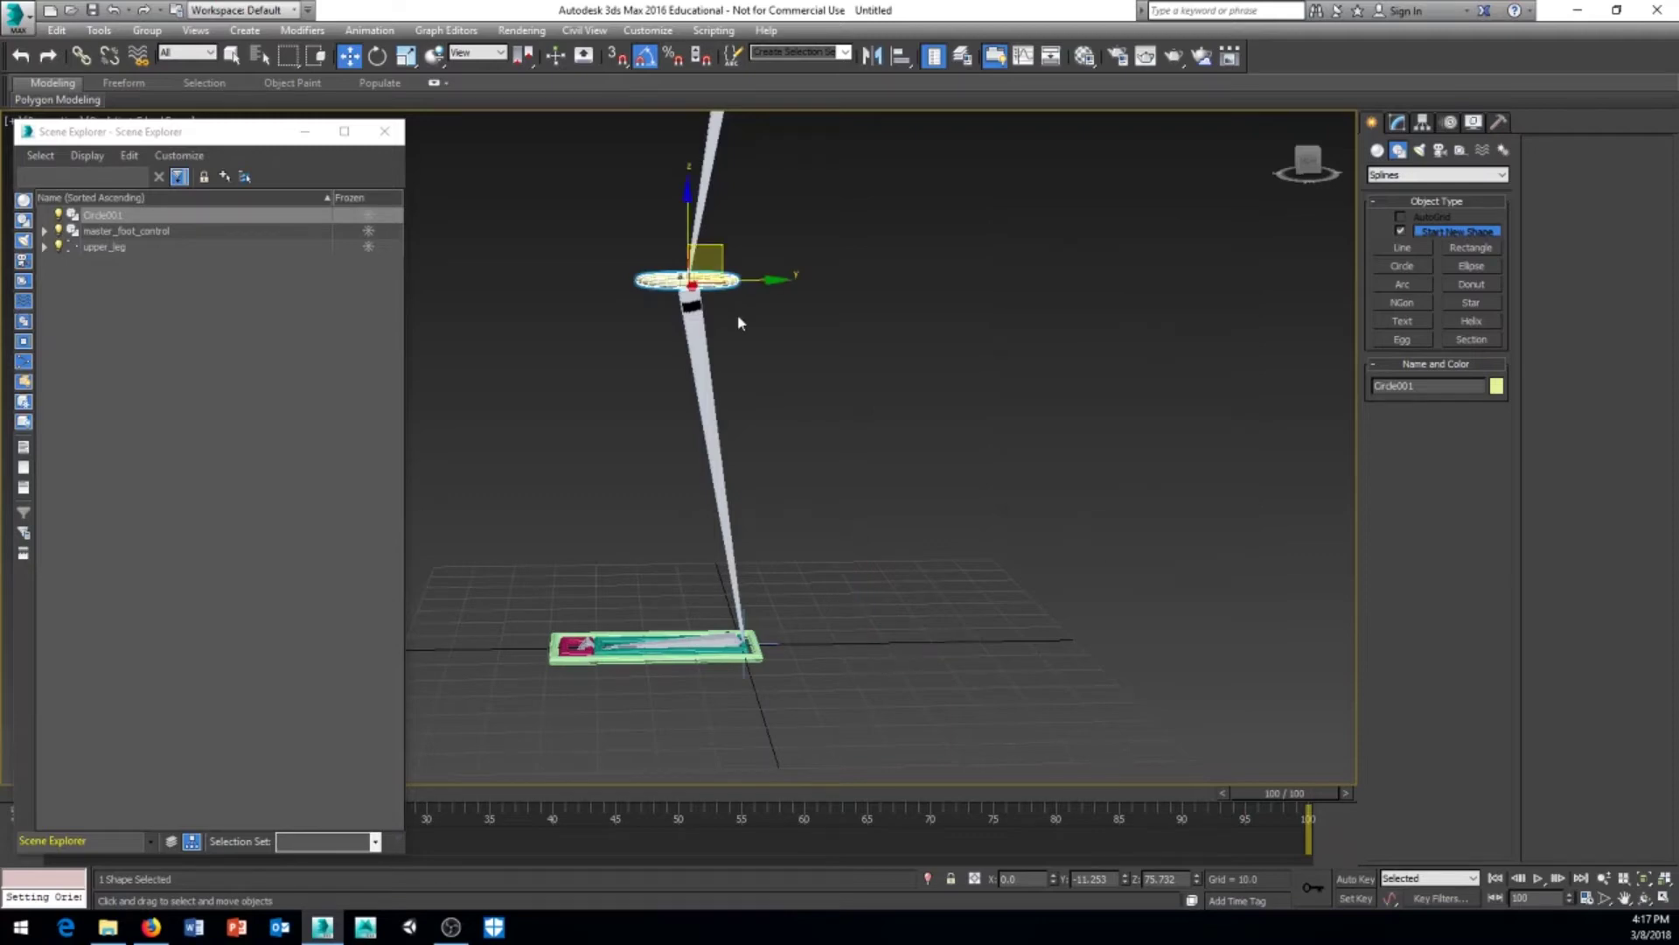
Rotate the circle 90 degrees about X and move it along Y to about -43, in front of the knee
middle_click_drag(738, 319, 773, 386)
right_click(915, 386)
left_click(966, 405)
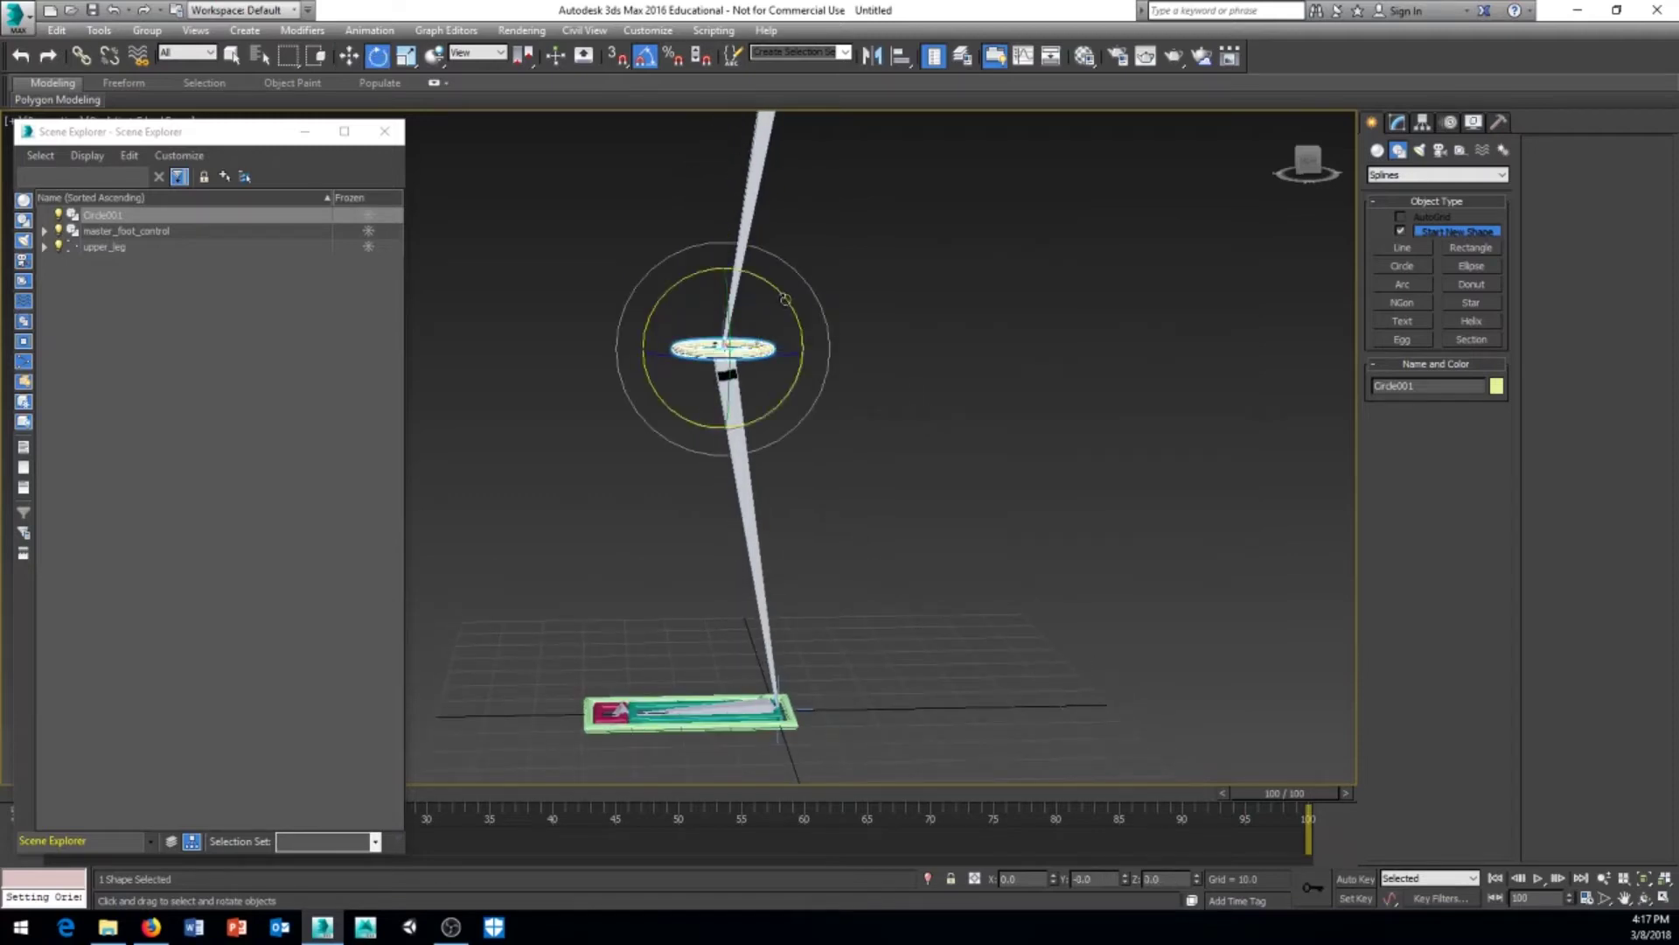
left_click_drag(786, 300, 734, 243)
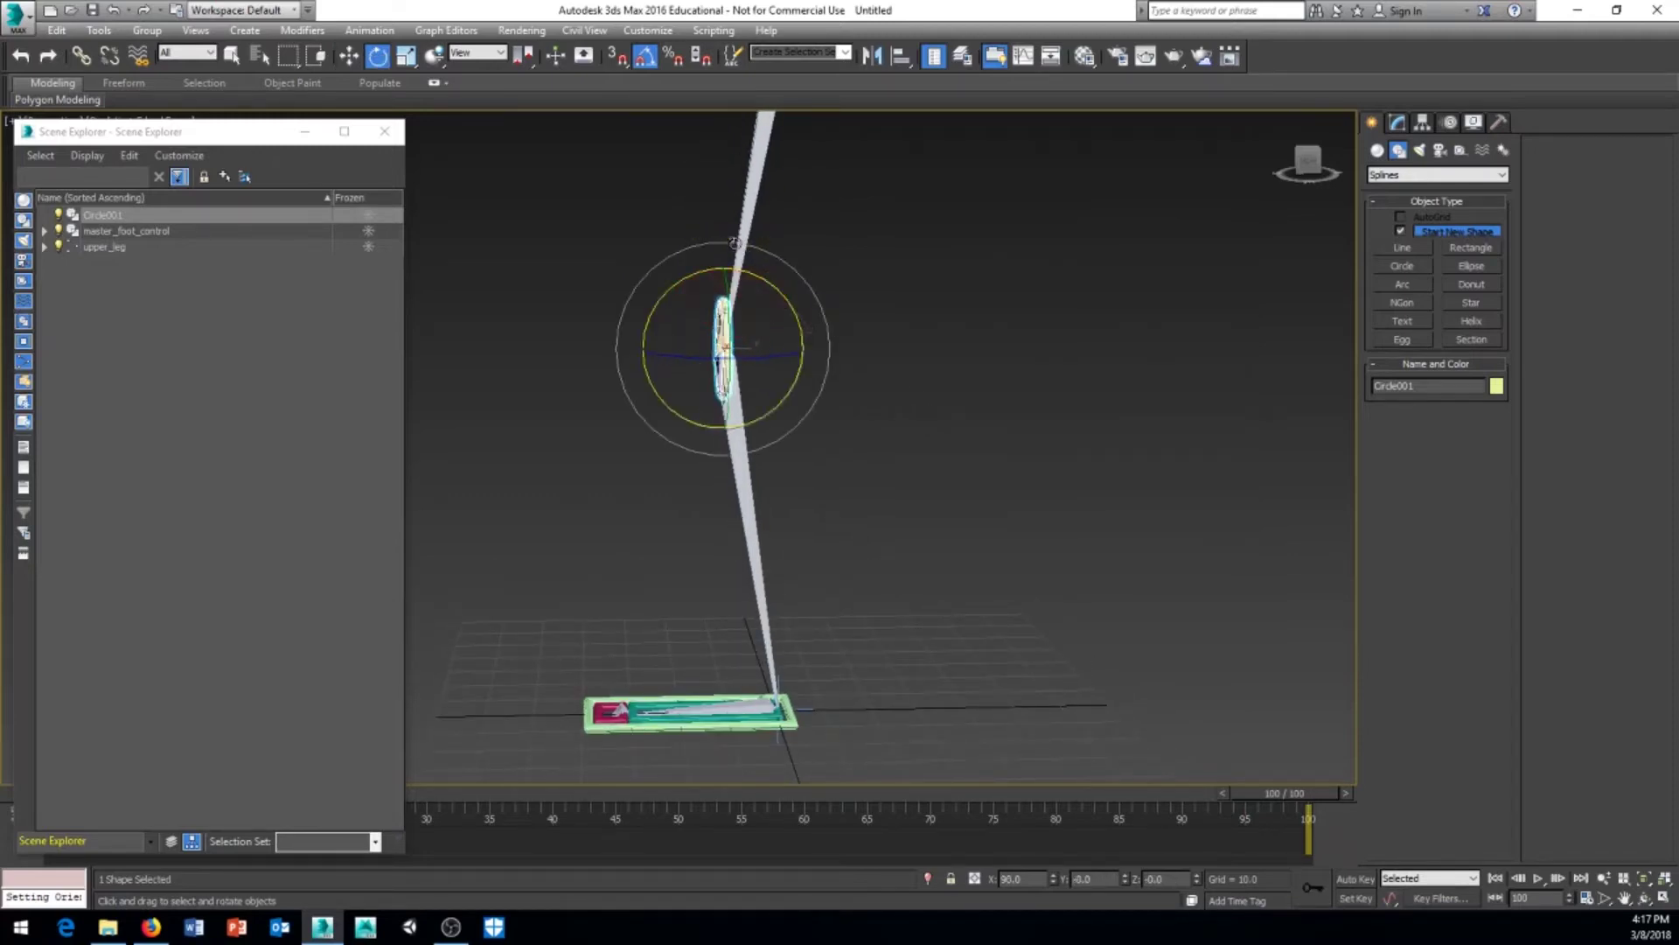
middle_click_drag(875, 438, 928, 385)
right_click(961, 341)
left_click(981, 360)
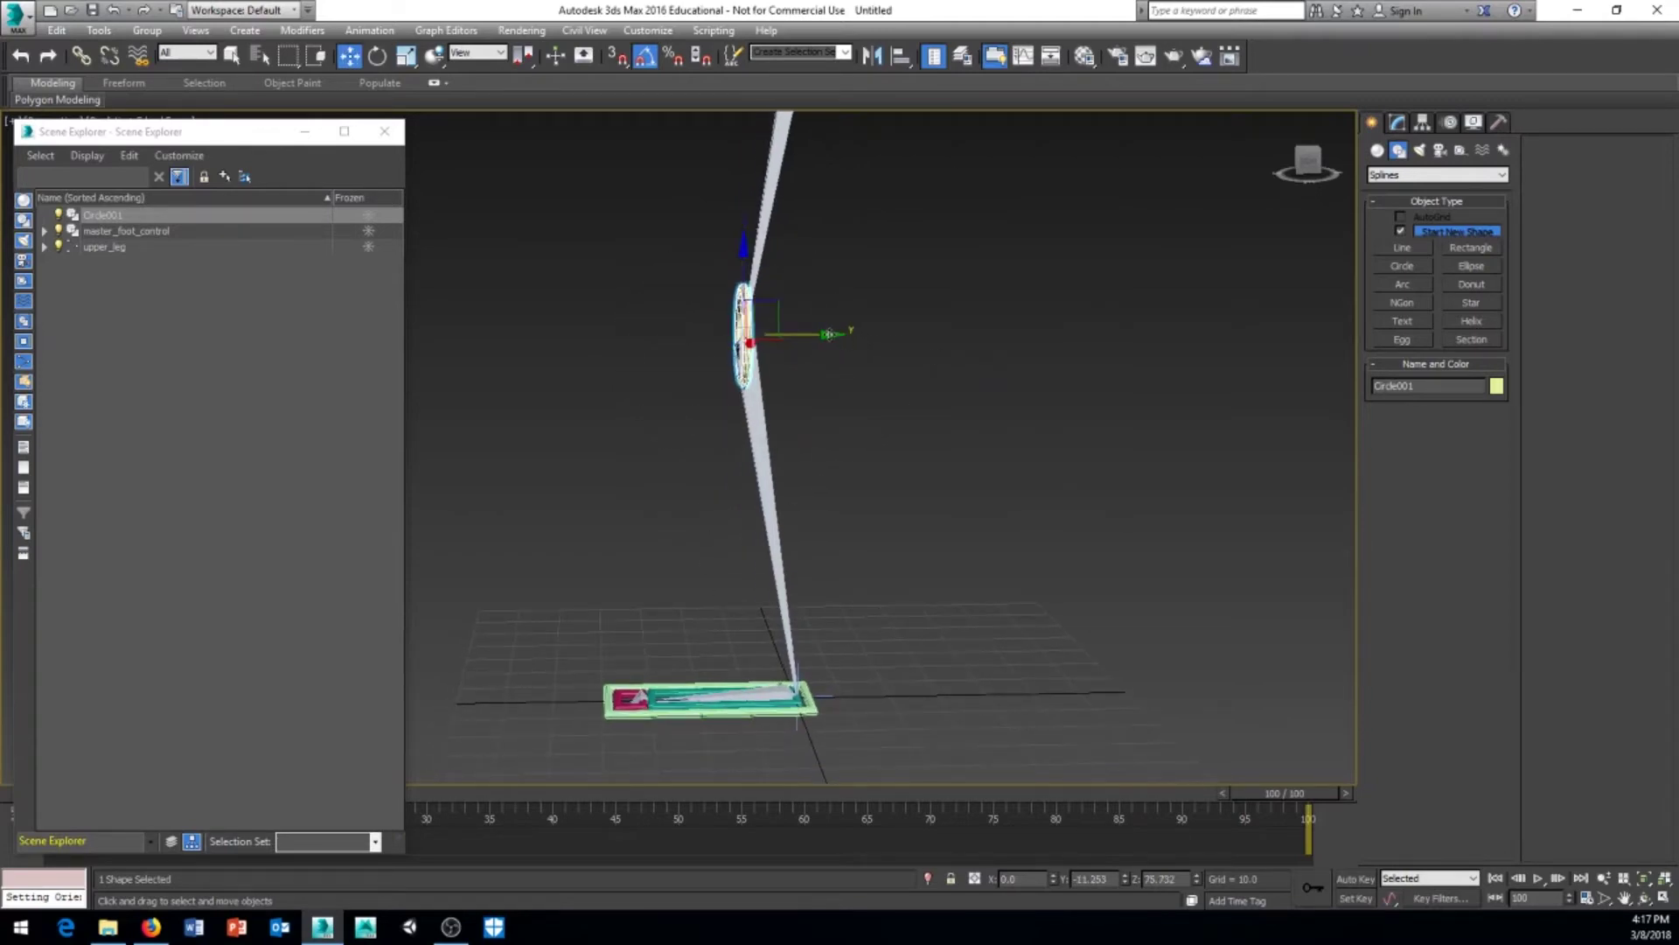
left_click_drag(823, 335, 664, 335)
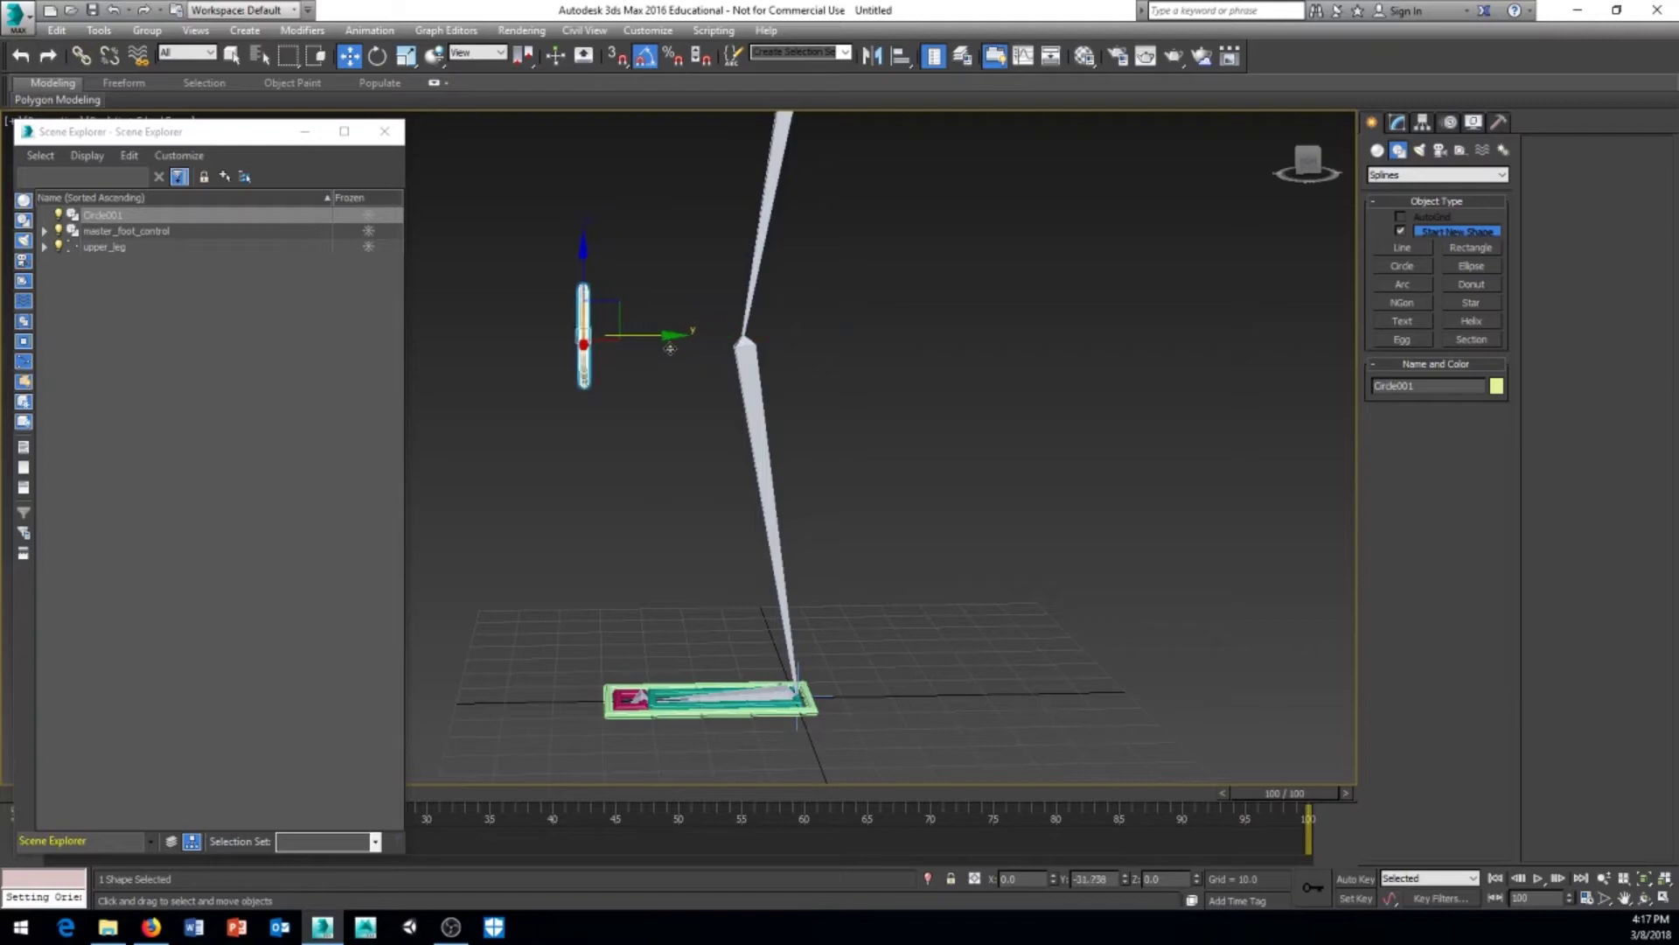
Select the leg's IK chain and assign the circle in front of the knee as its IK solver plane target
middle_click_drag(679, 422, 769, 516, "alt")
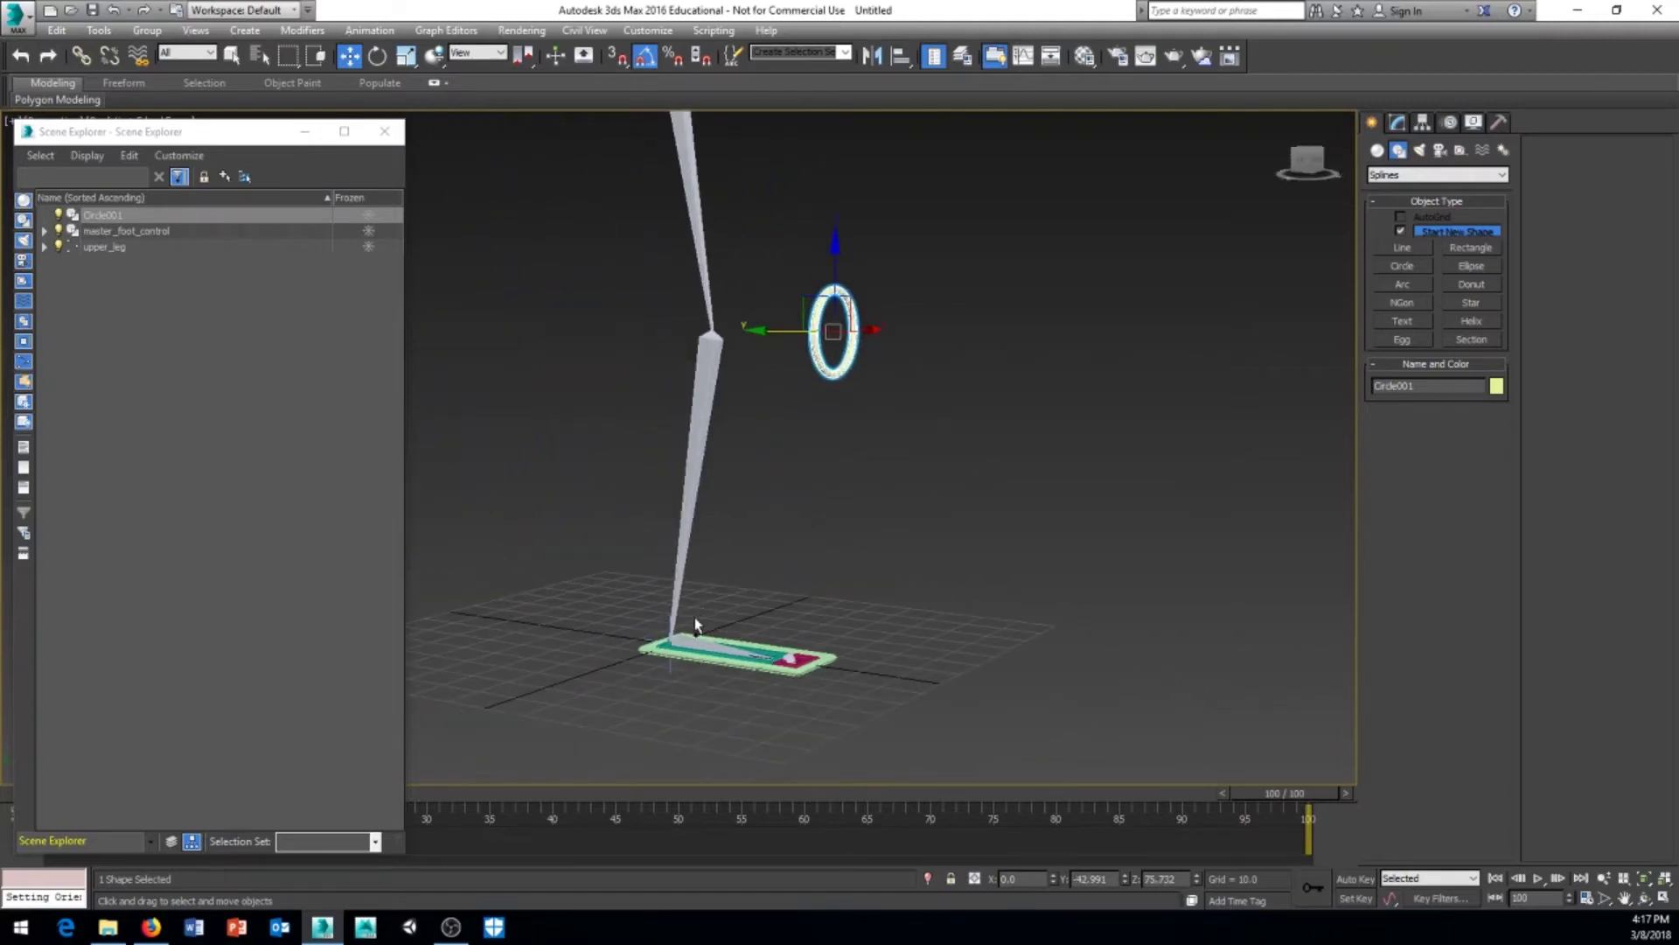
middle_click_drag(694, 618, 670, 638, "alt")
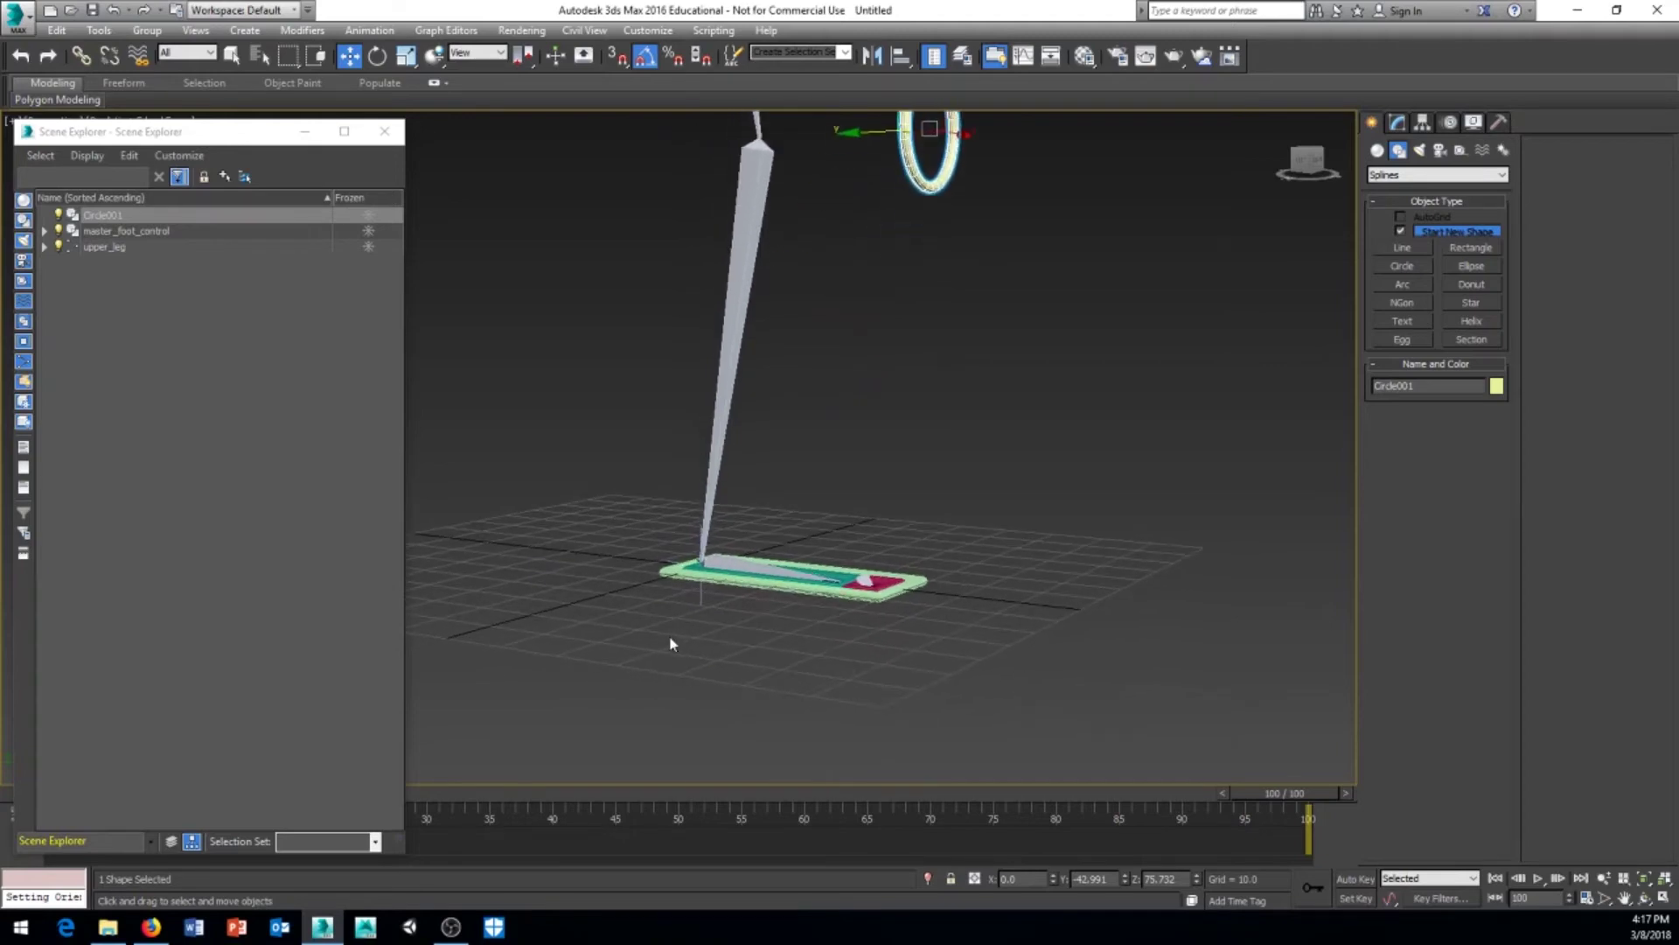
left_click(700, 601)
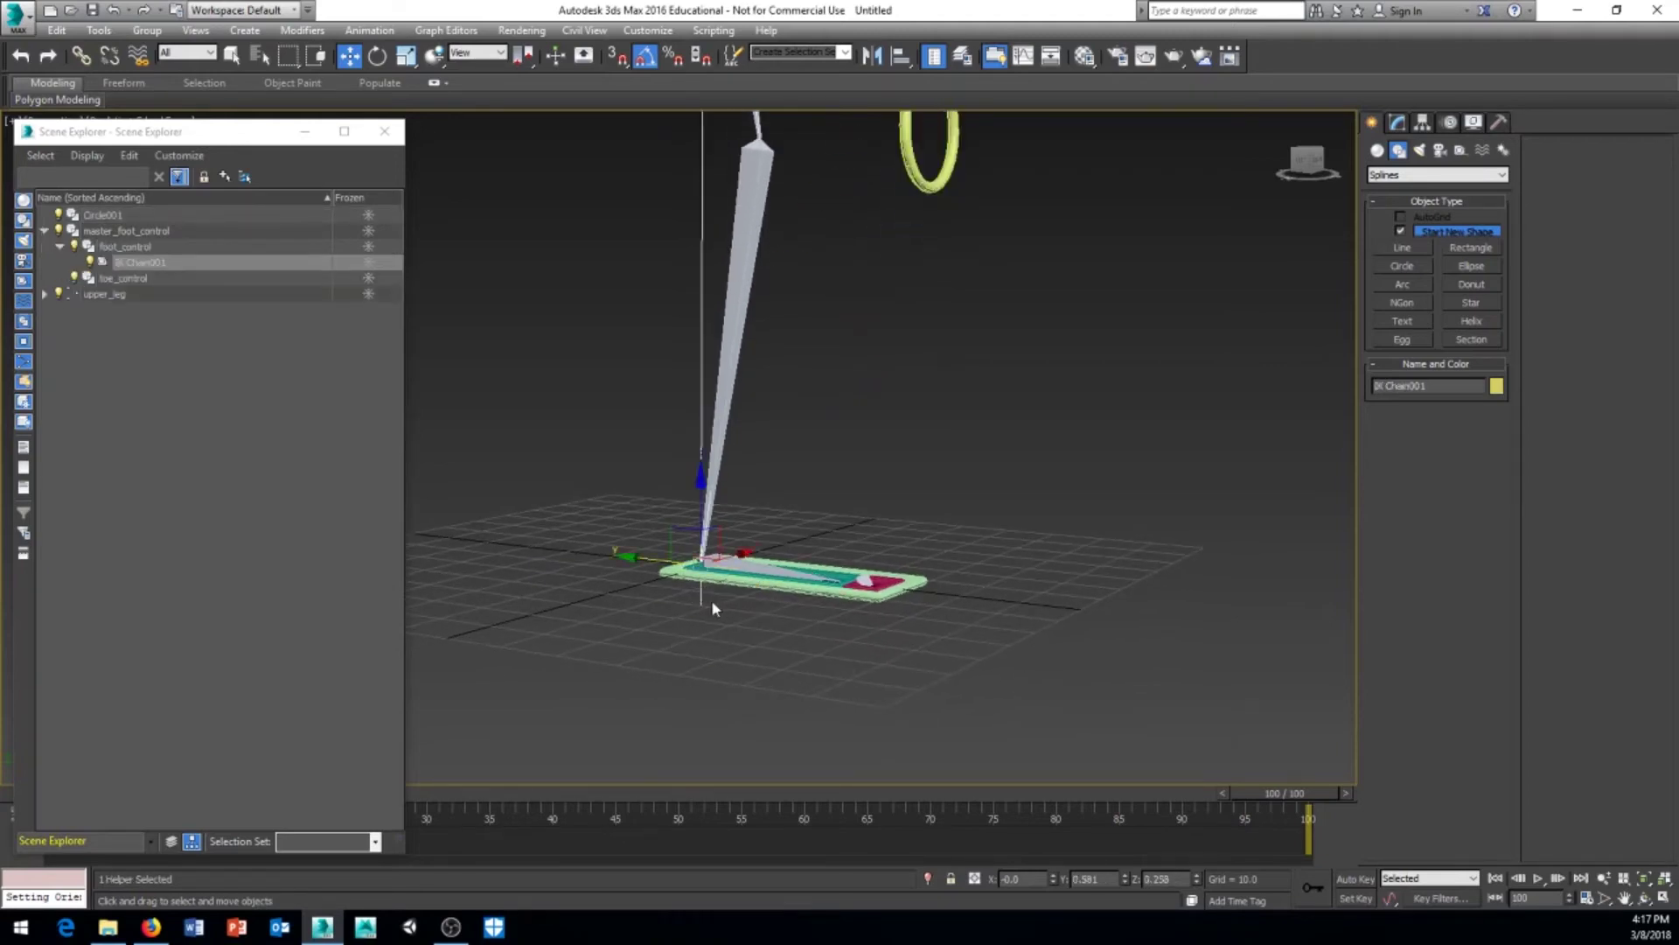
left_click(1450, 122)
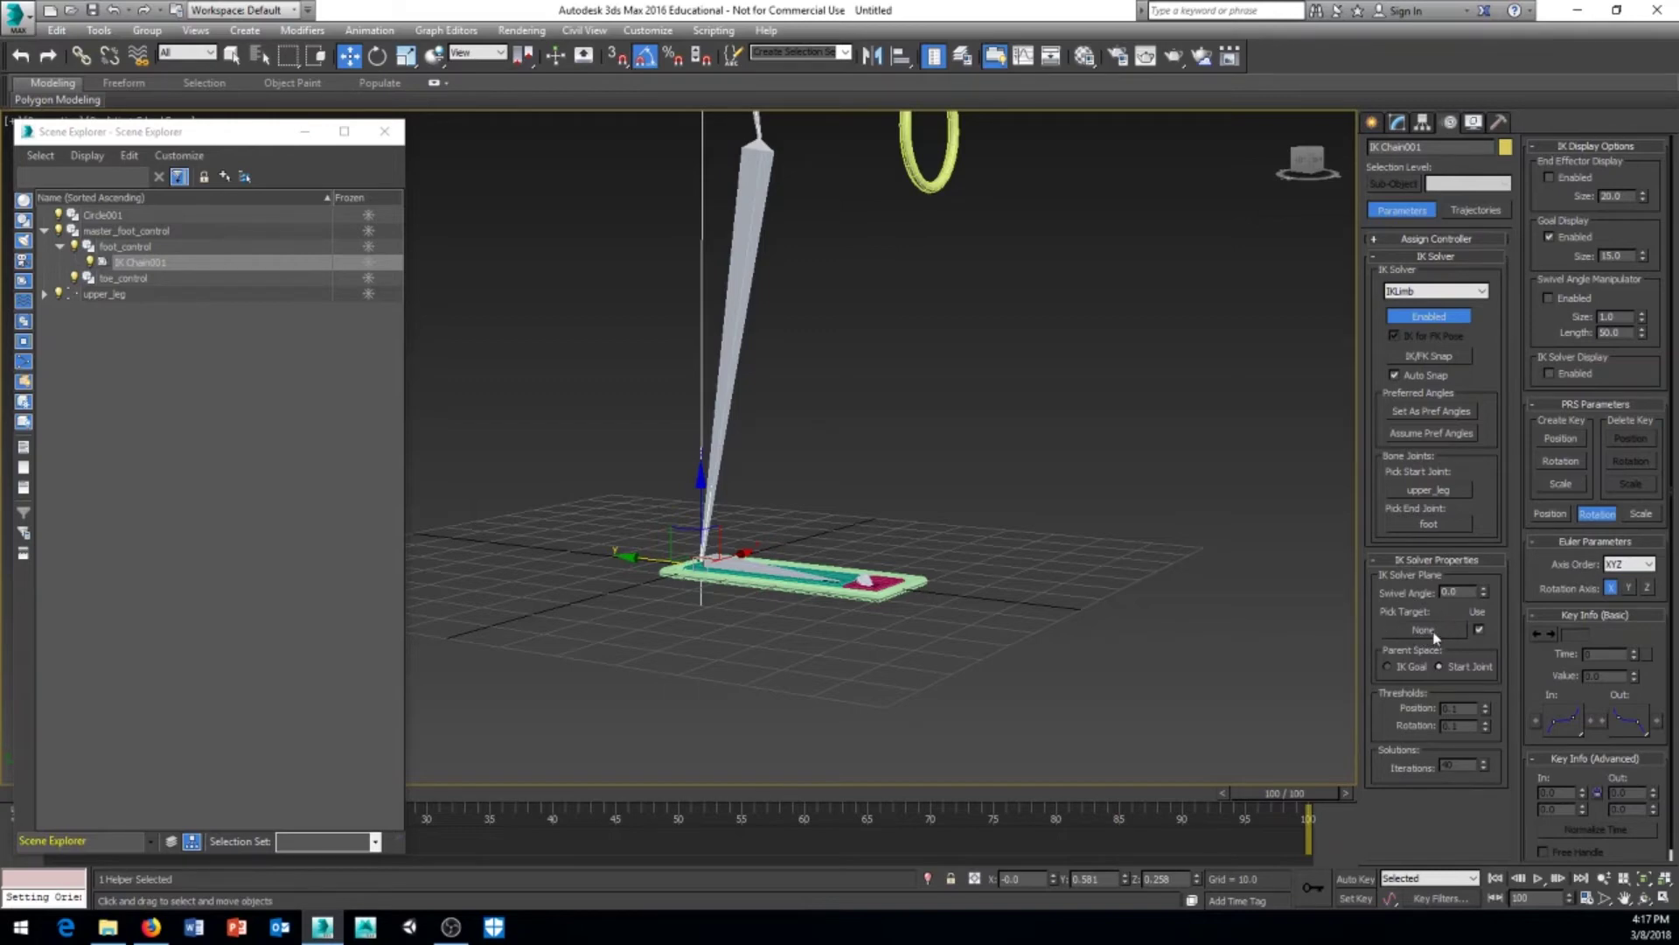
middle_click_drag(1122, 451, 1088, 530)
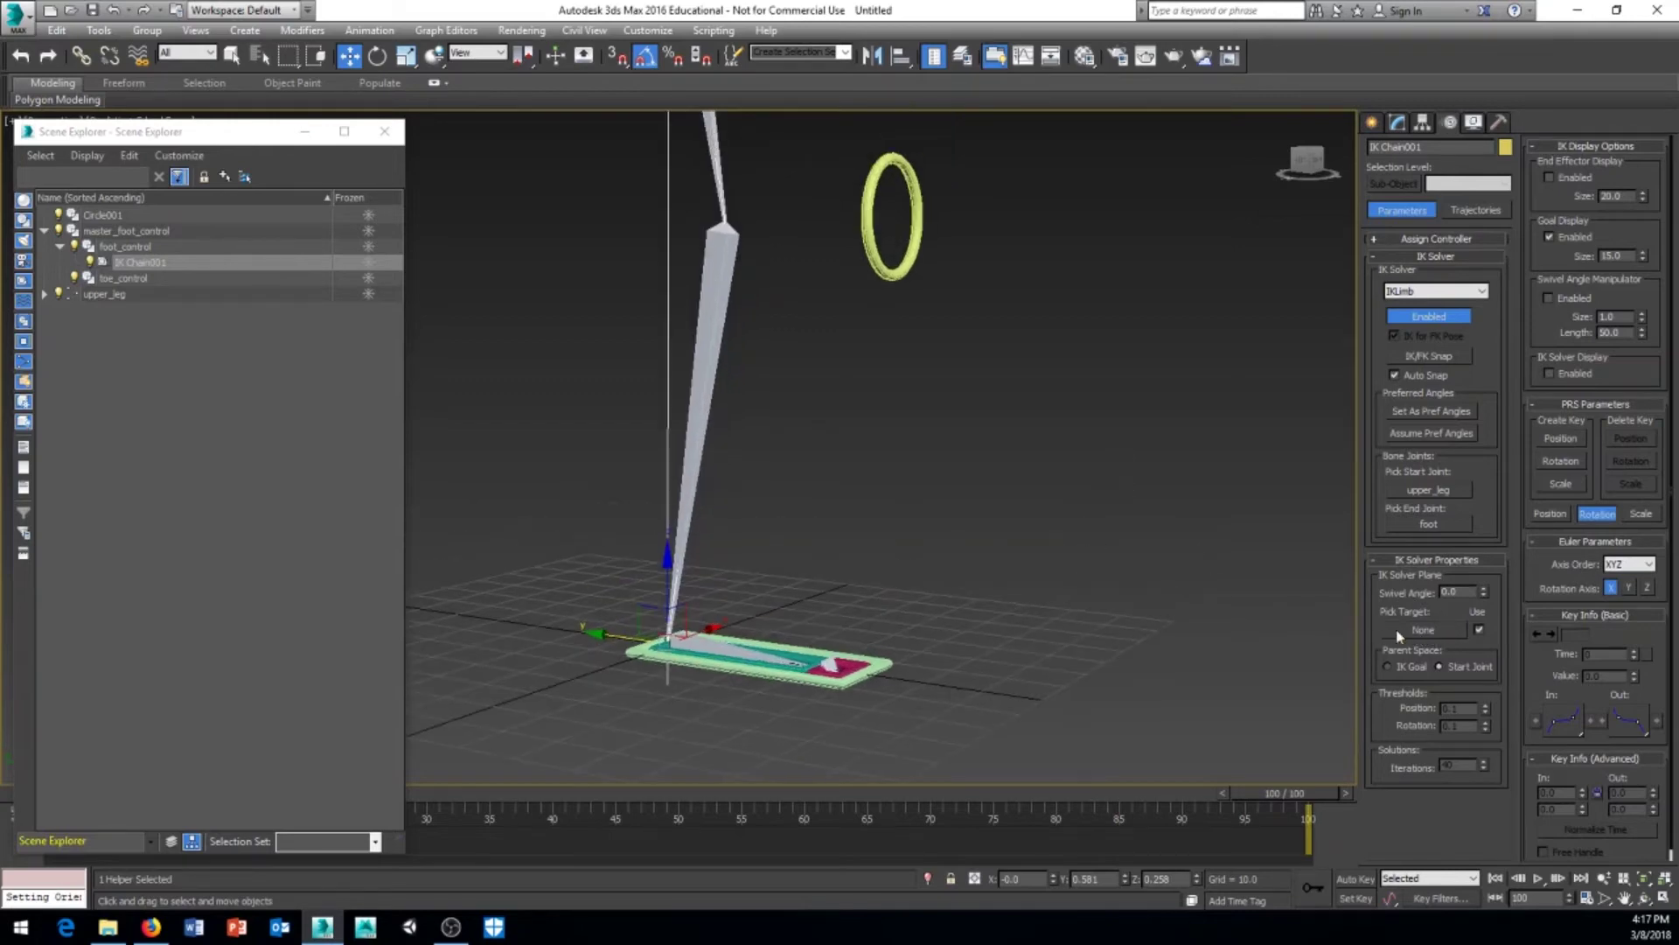
left_click(1434, 631)
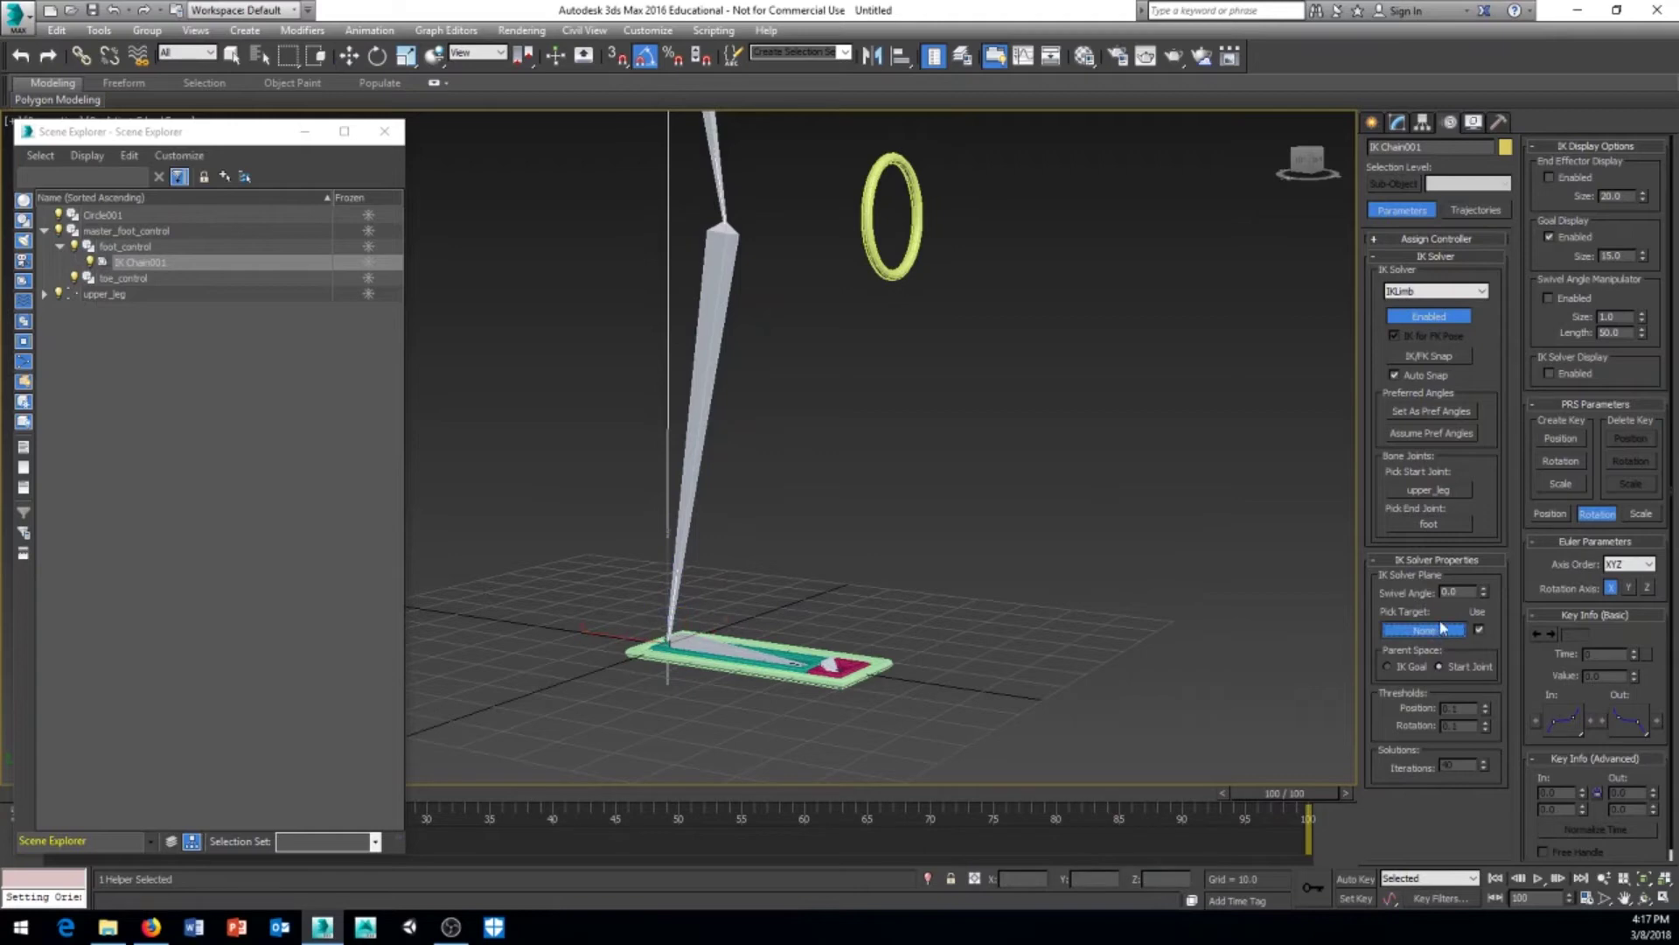
left_click(919, 228)
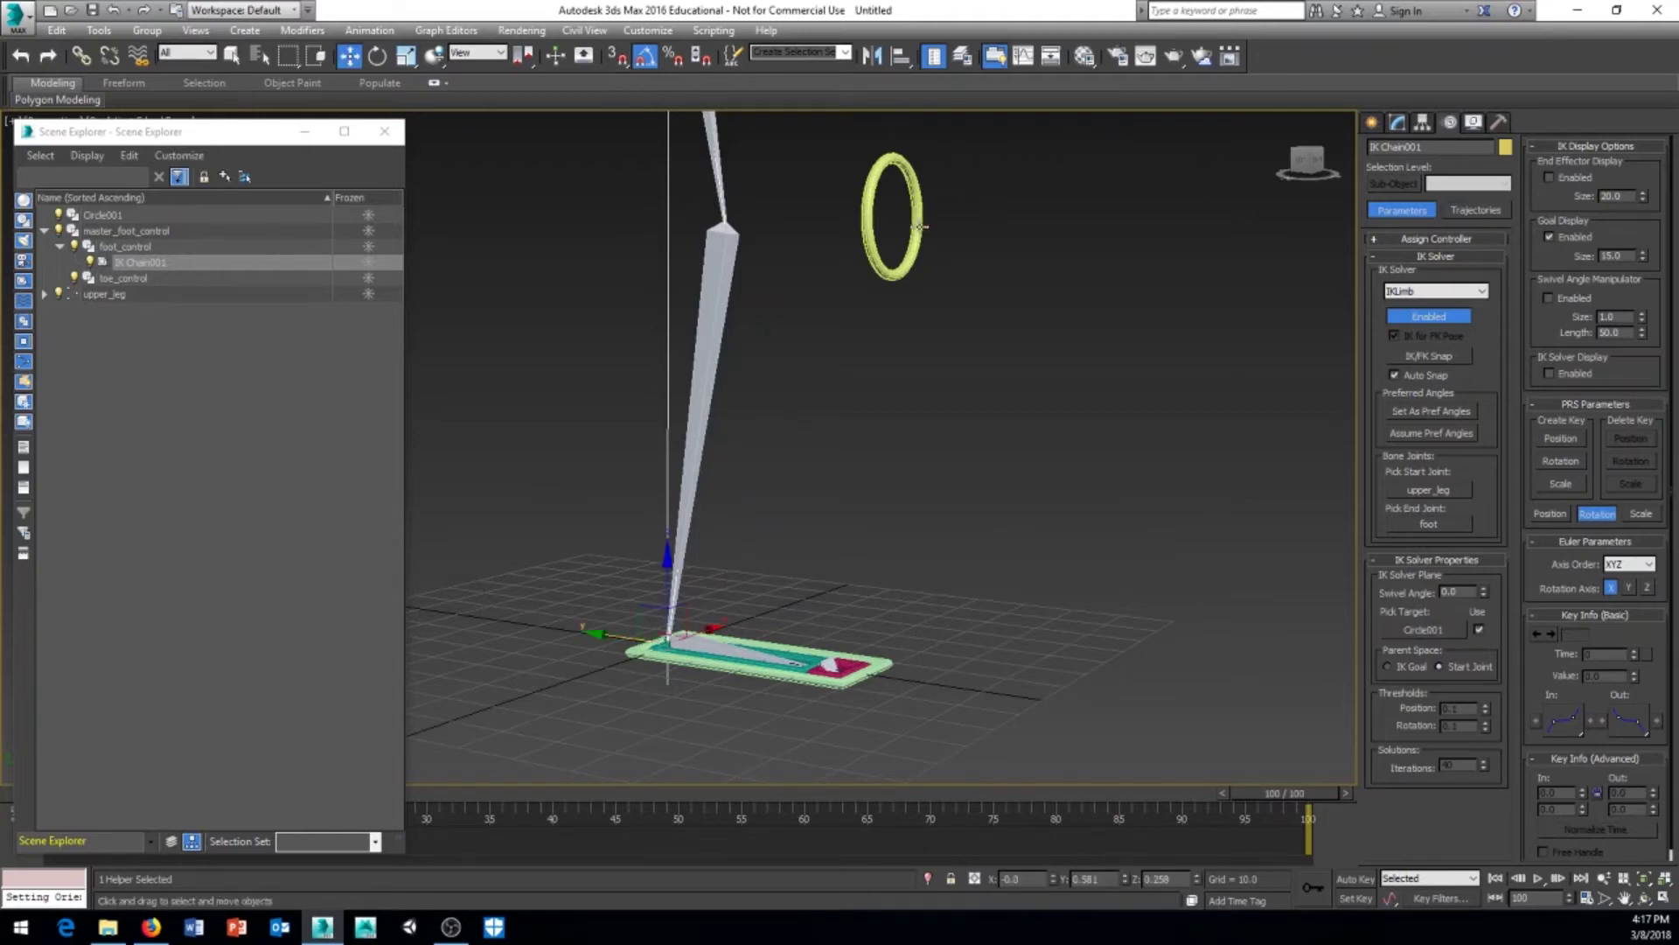
Try moving the circle sideways along X to test how it swivels the knee, viewing the leg from the front
middle_click_drag(982, 350, 978, 399)
middle_click_drag(1035, 332, 1099, 300, "alt")
right_click(1101, 297)
left_click(1013, 350)
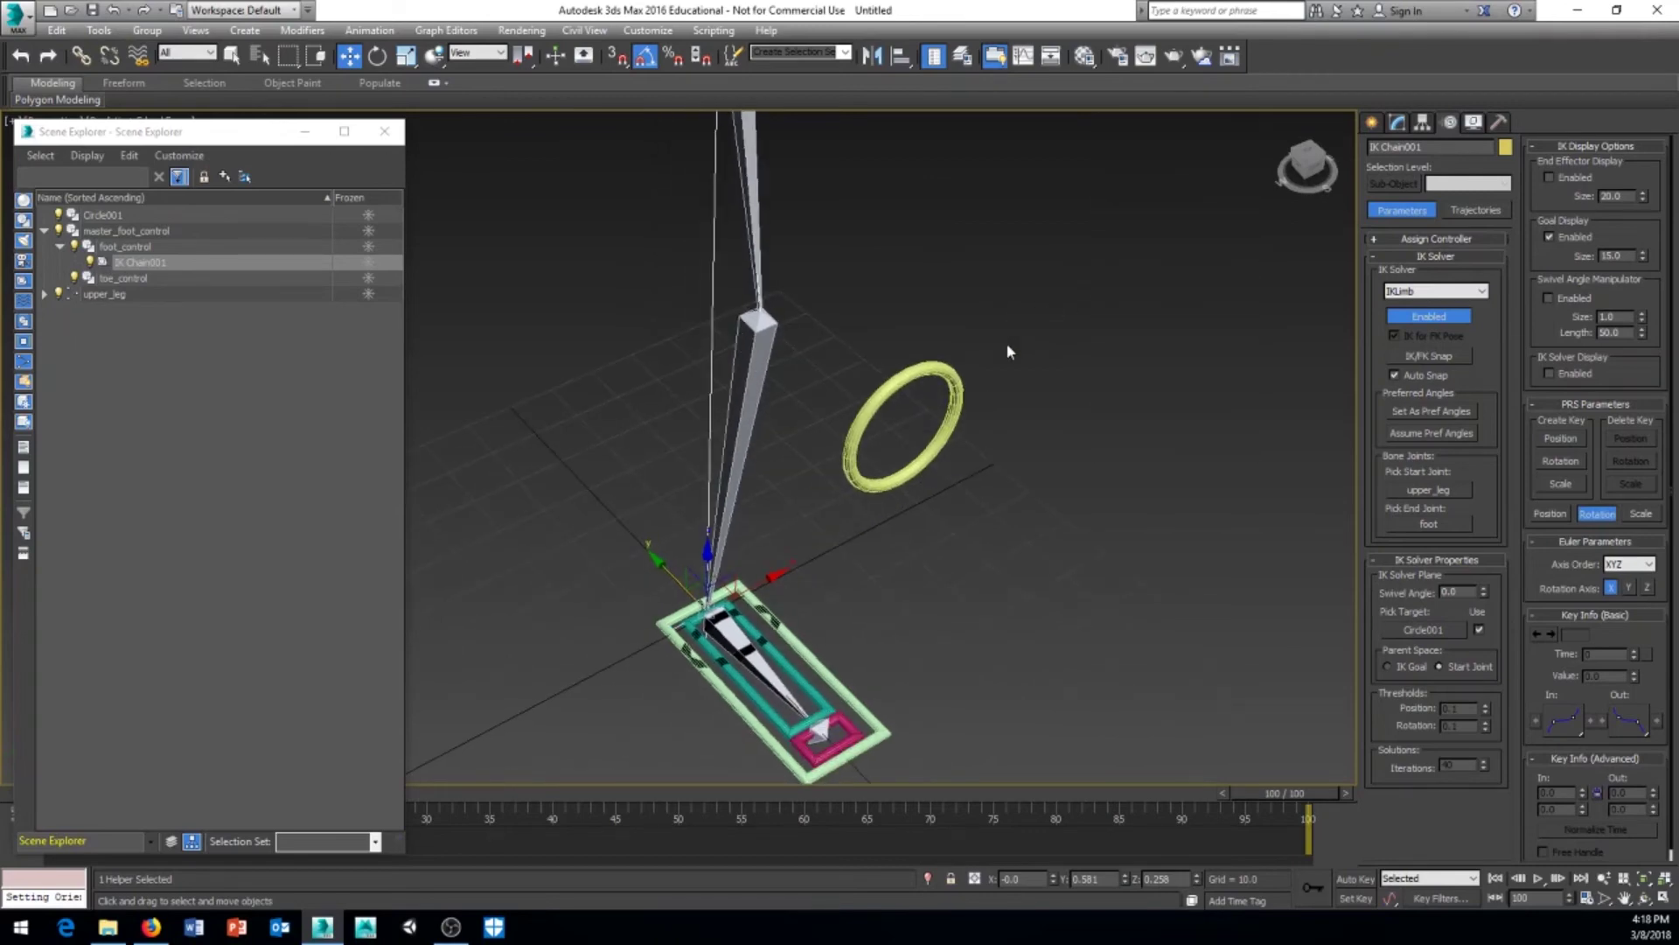
left_click(957, 385)
middle_click_drag(1056, 479, 997, 468, "alt")
left_click_drag(972, 426, 911, 589)
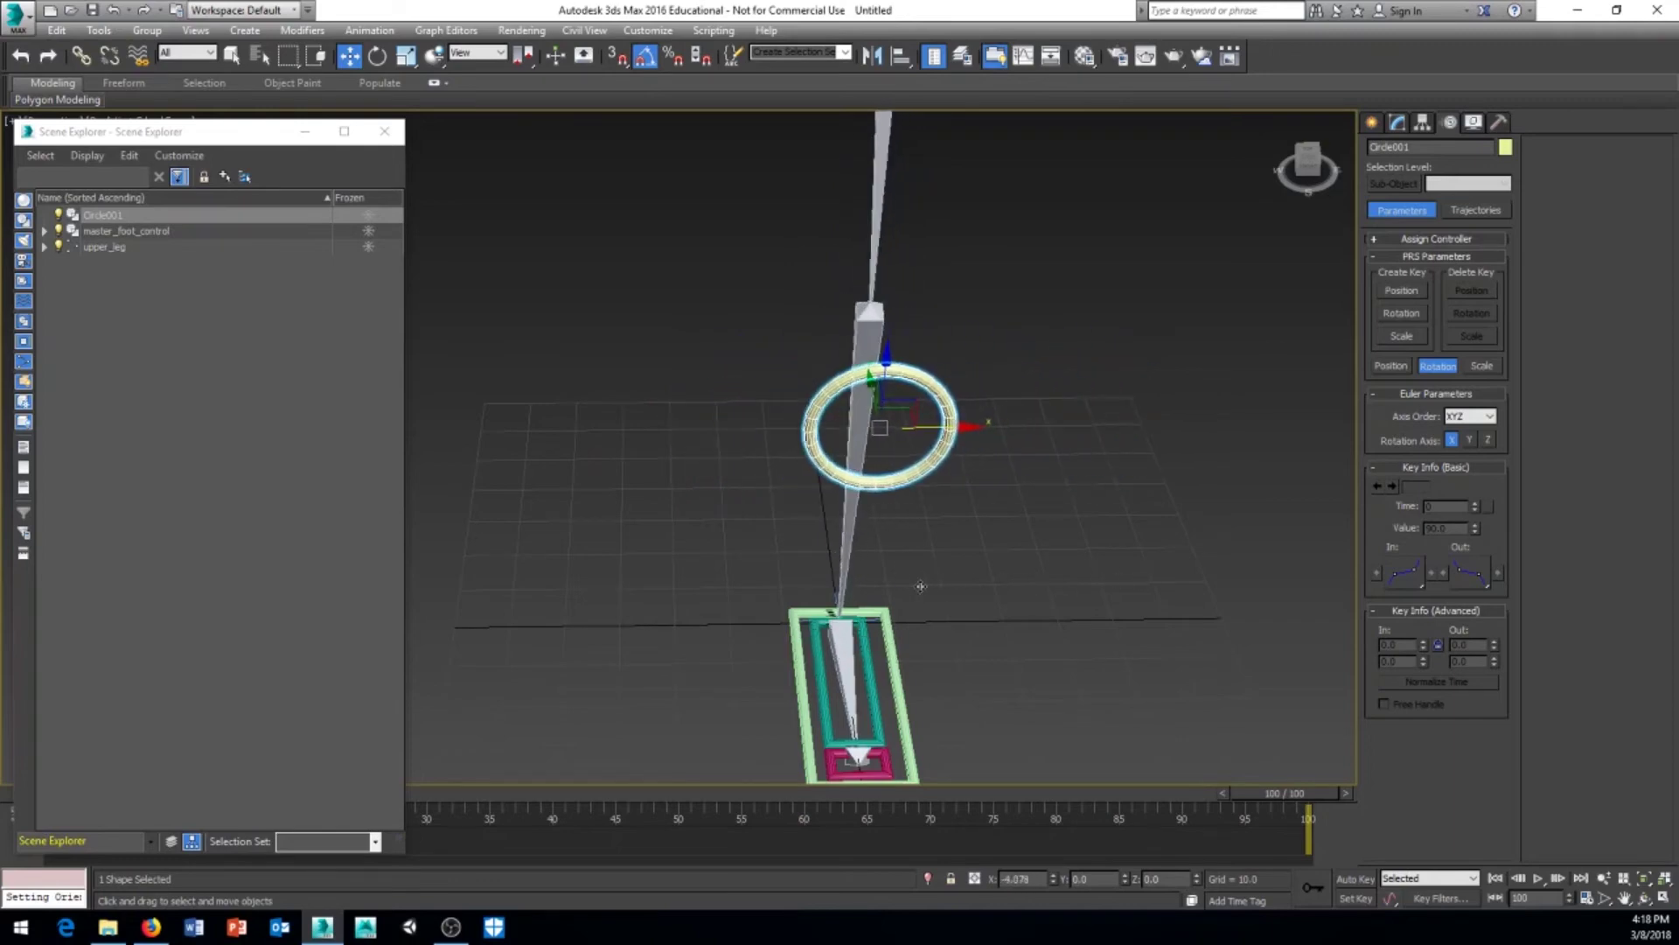
middle_click_drag(960, 655, 963, 496, "alt")
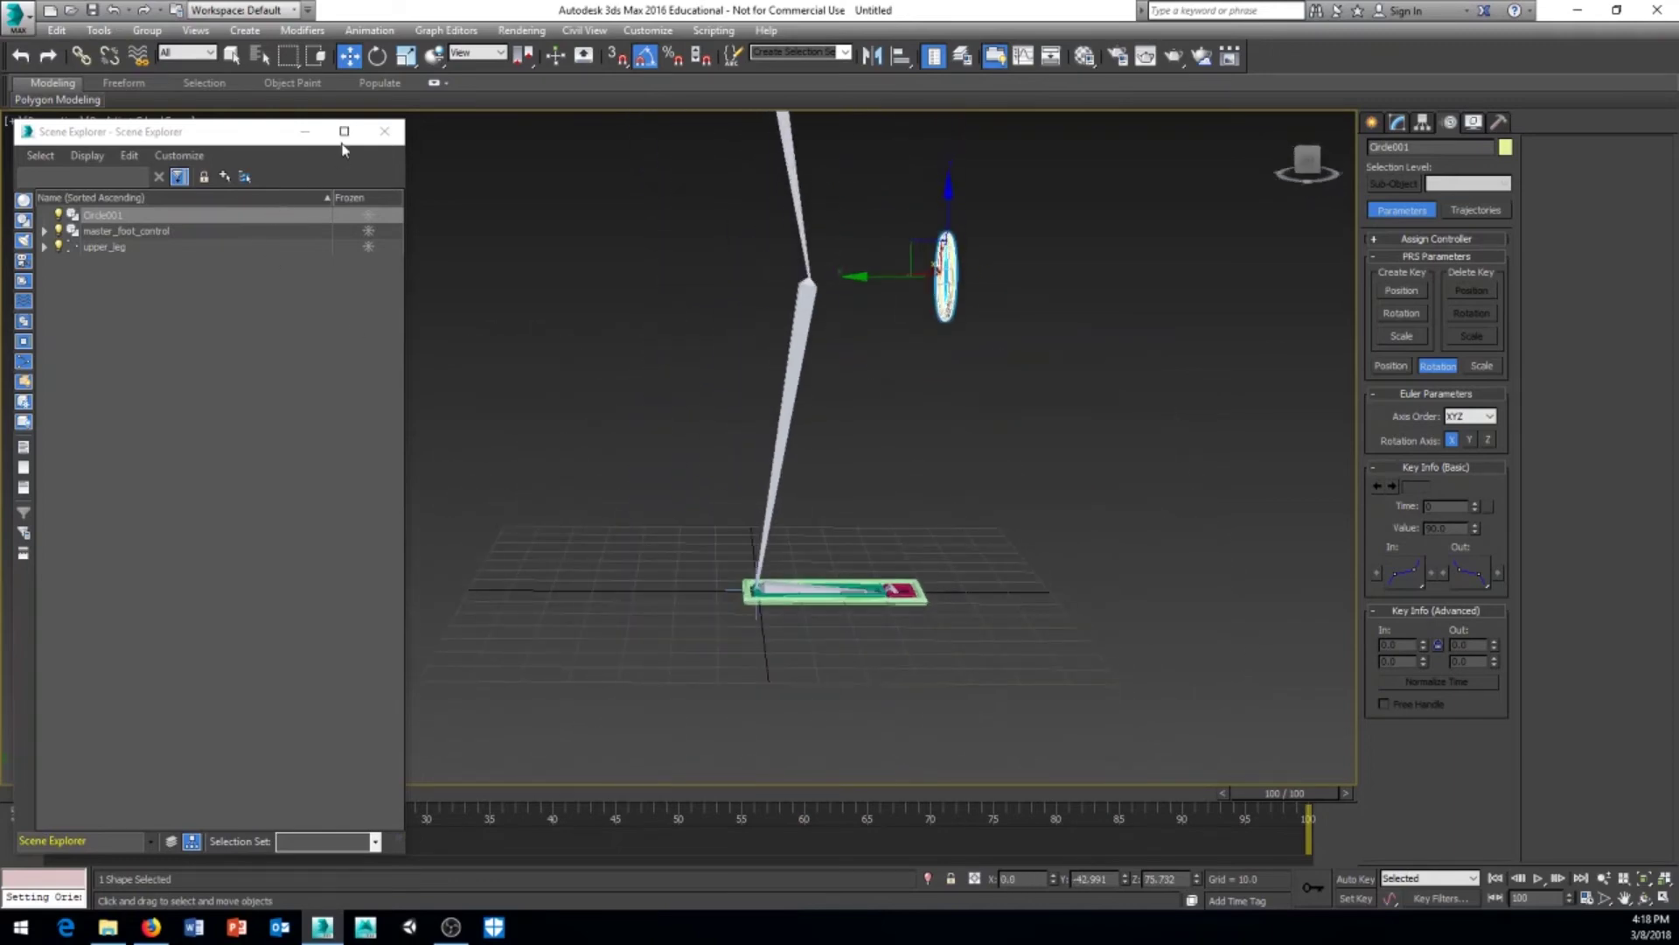
With the Scene Explorer closed, turn on Auto Key and go to frame 20
left_click(384, 132)
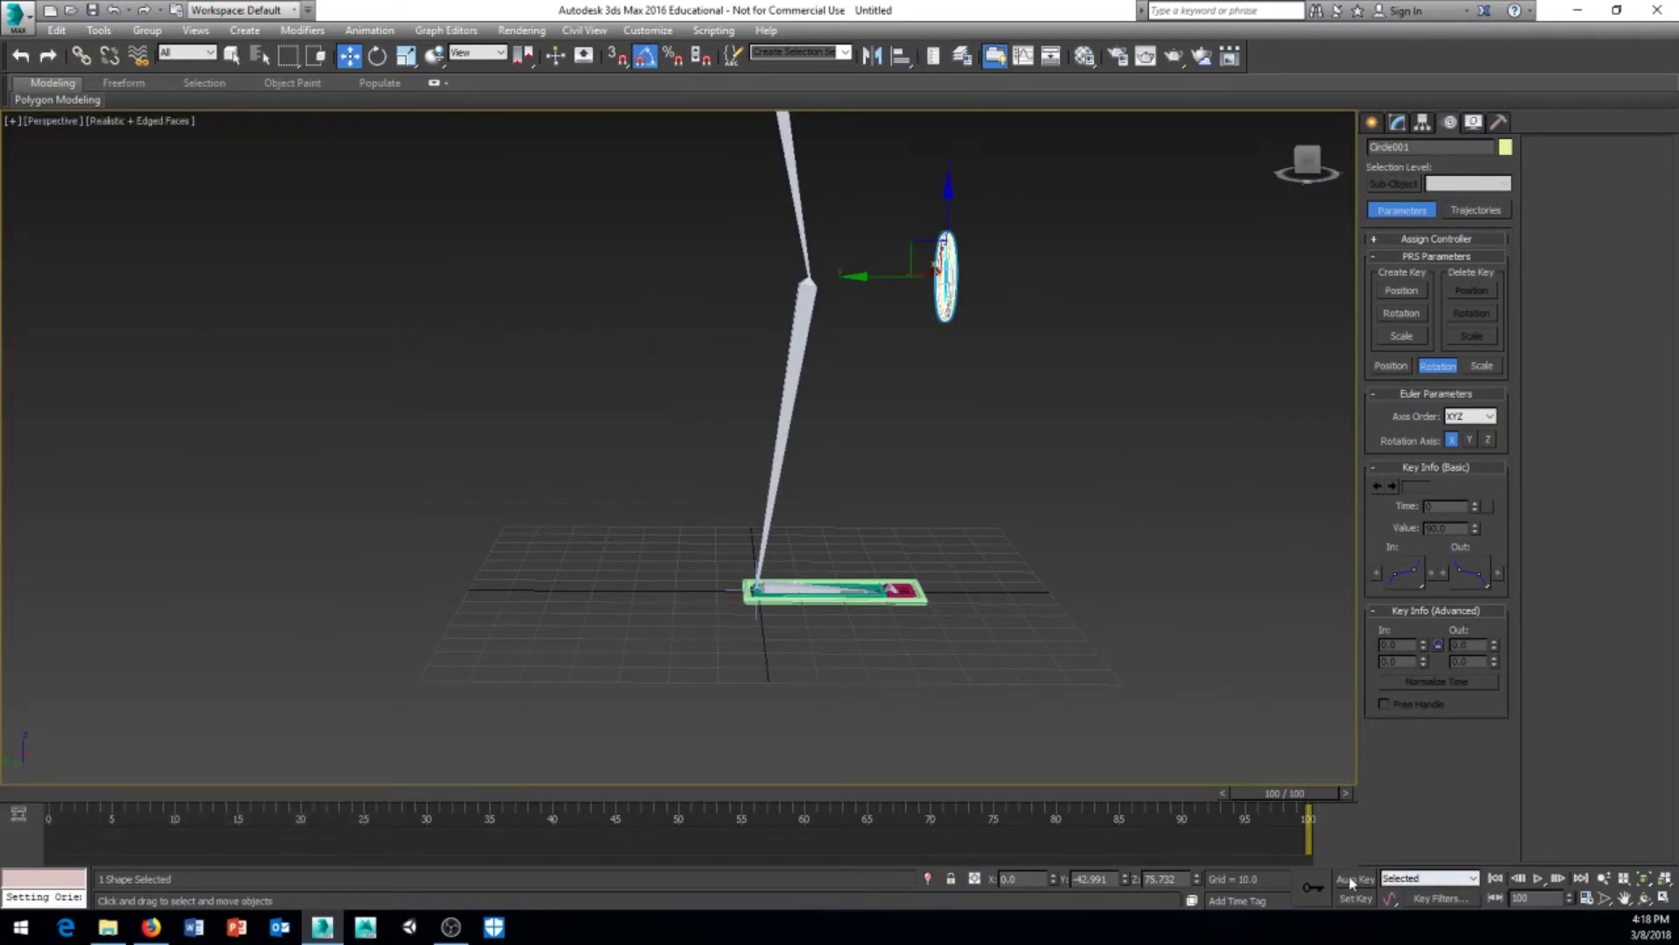
left_click(1351, 879)
left_click_drag(1262, 787, 333, 802)
middle_click_drag(682, 702, 674, 686, "alt")
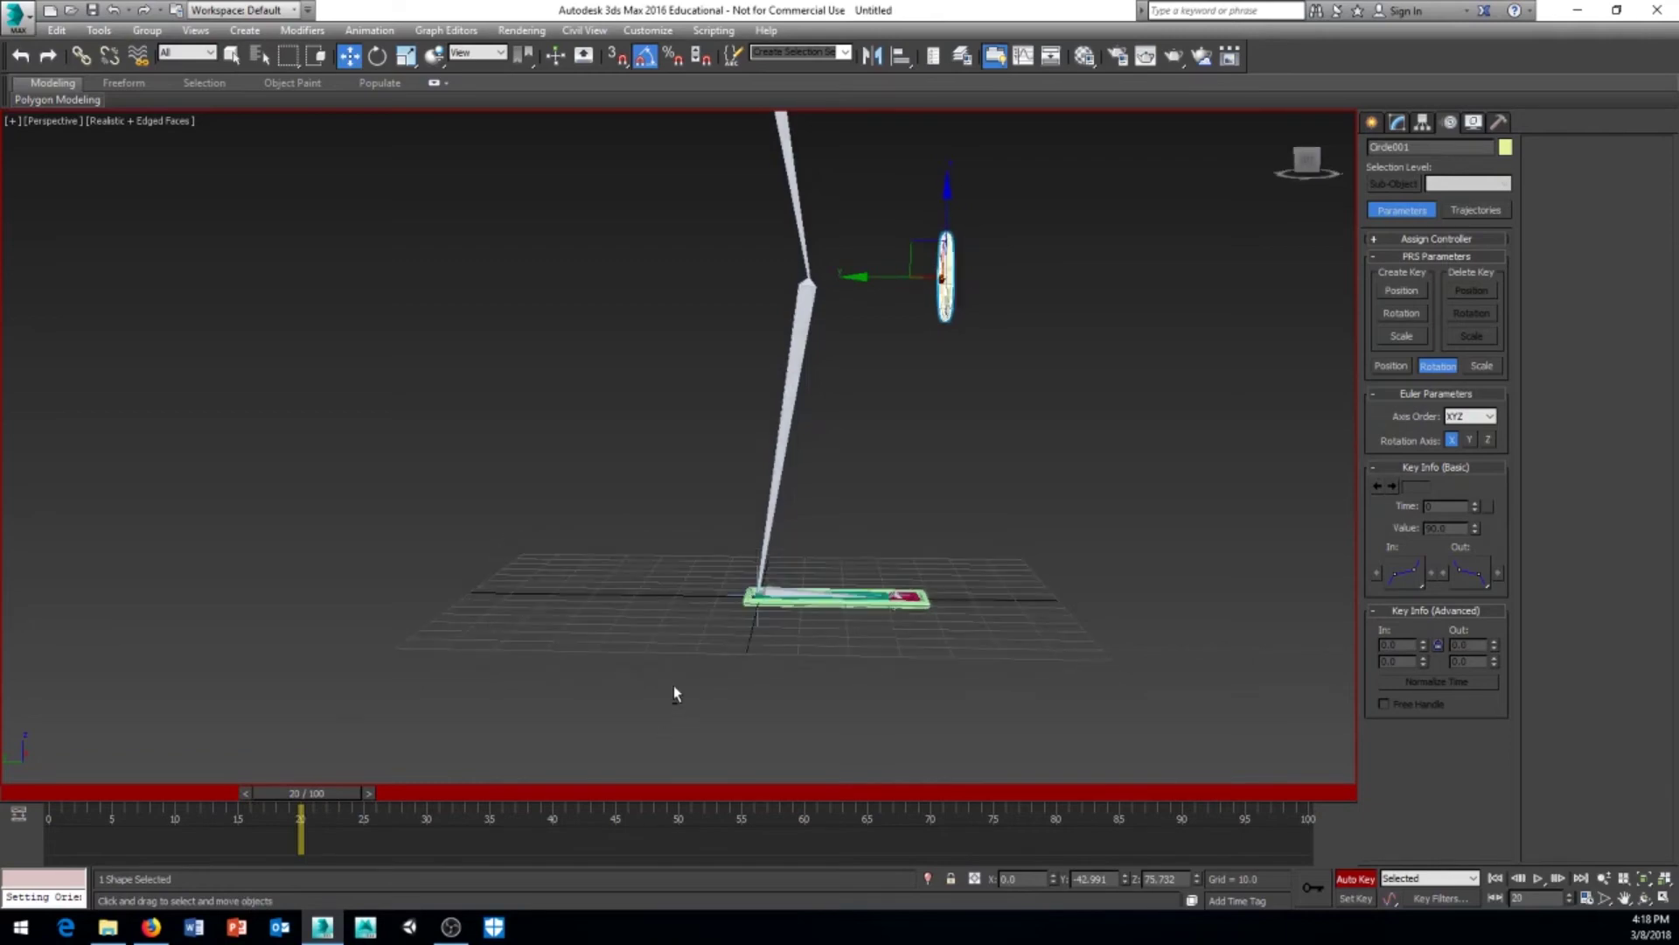
Try a test pose at frame 20 by raising master_foot_control and moving the circle along X to about -31.6, and undo it
left_click(849, 604)
left_click_drag(844, 556, 849, 458)
middle_click_drag(733, 661, 892, 529, "alt")
left_click(907, 464)
middle_click_drag(910, 624, 890, 552, "alt")
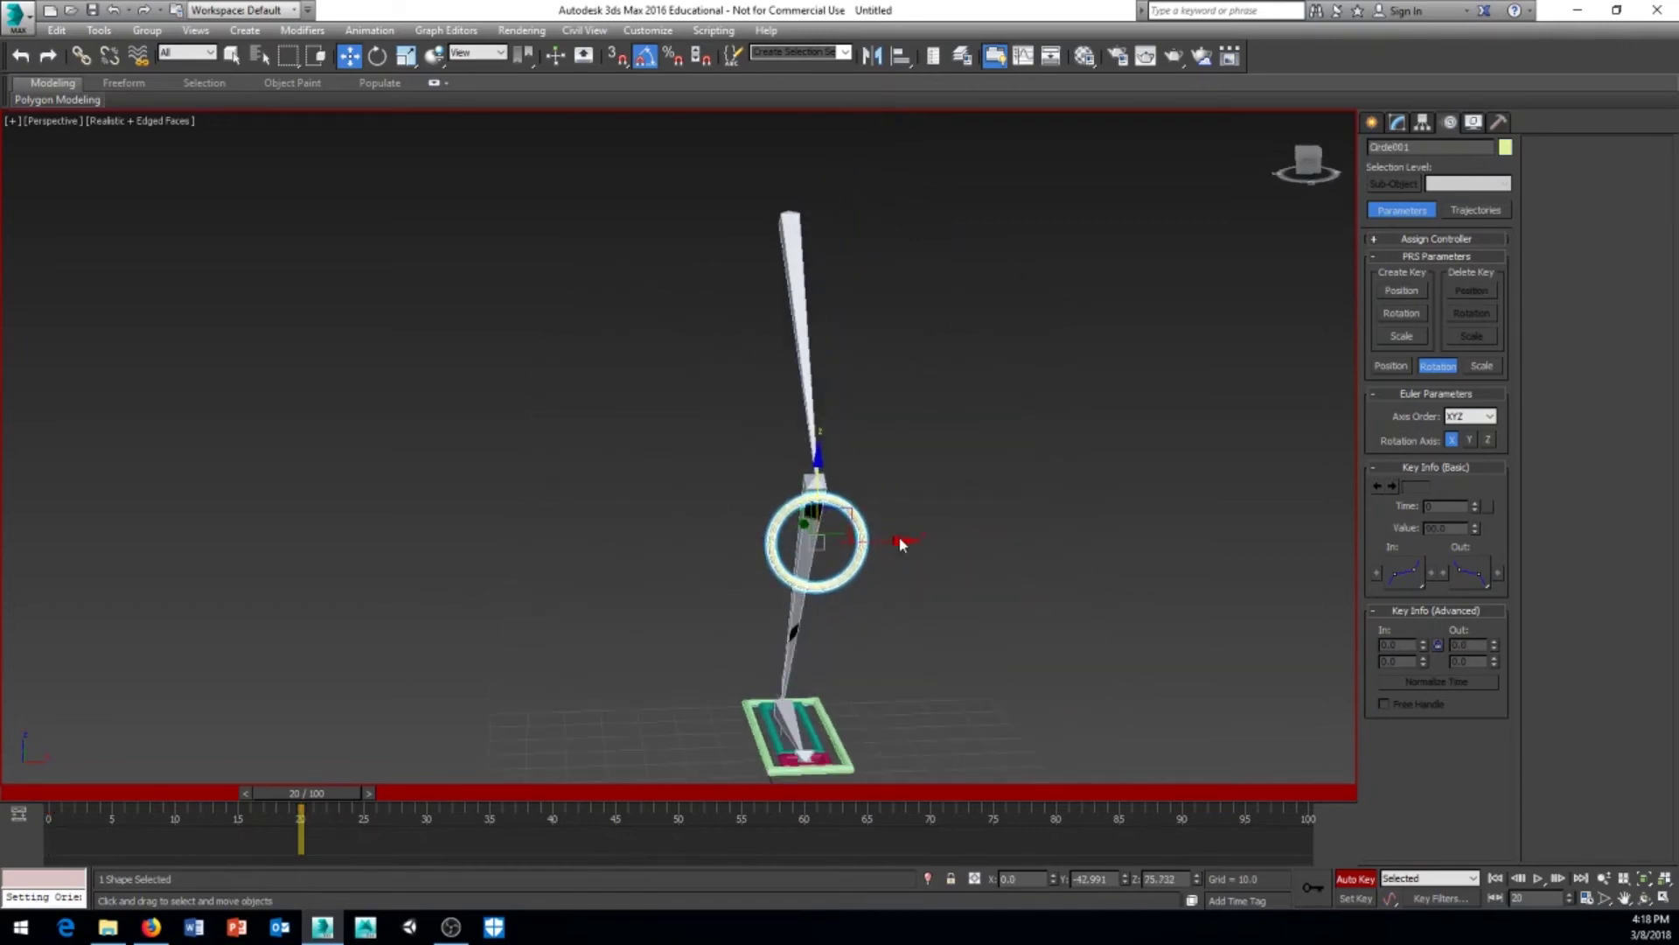
left_click_drag(902, 542, 707, 607)
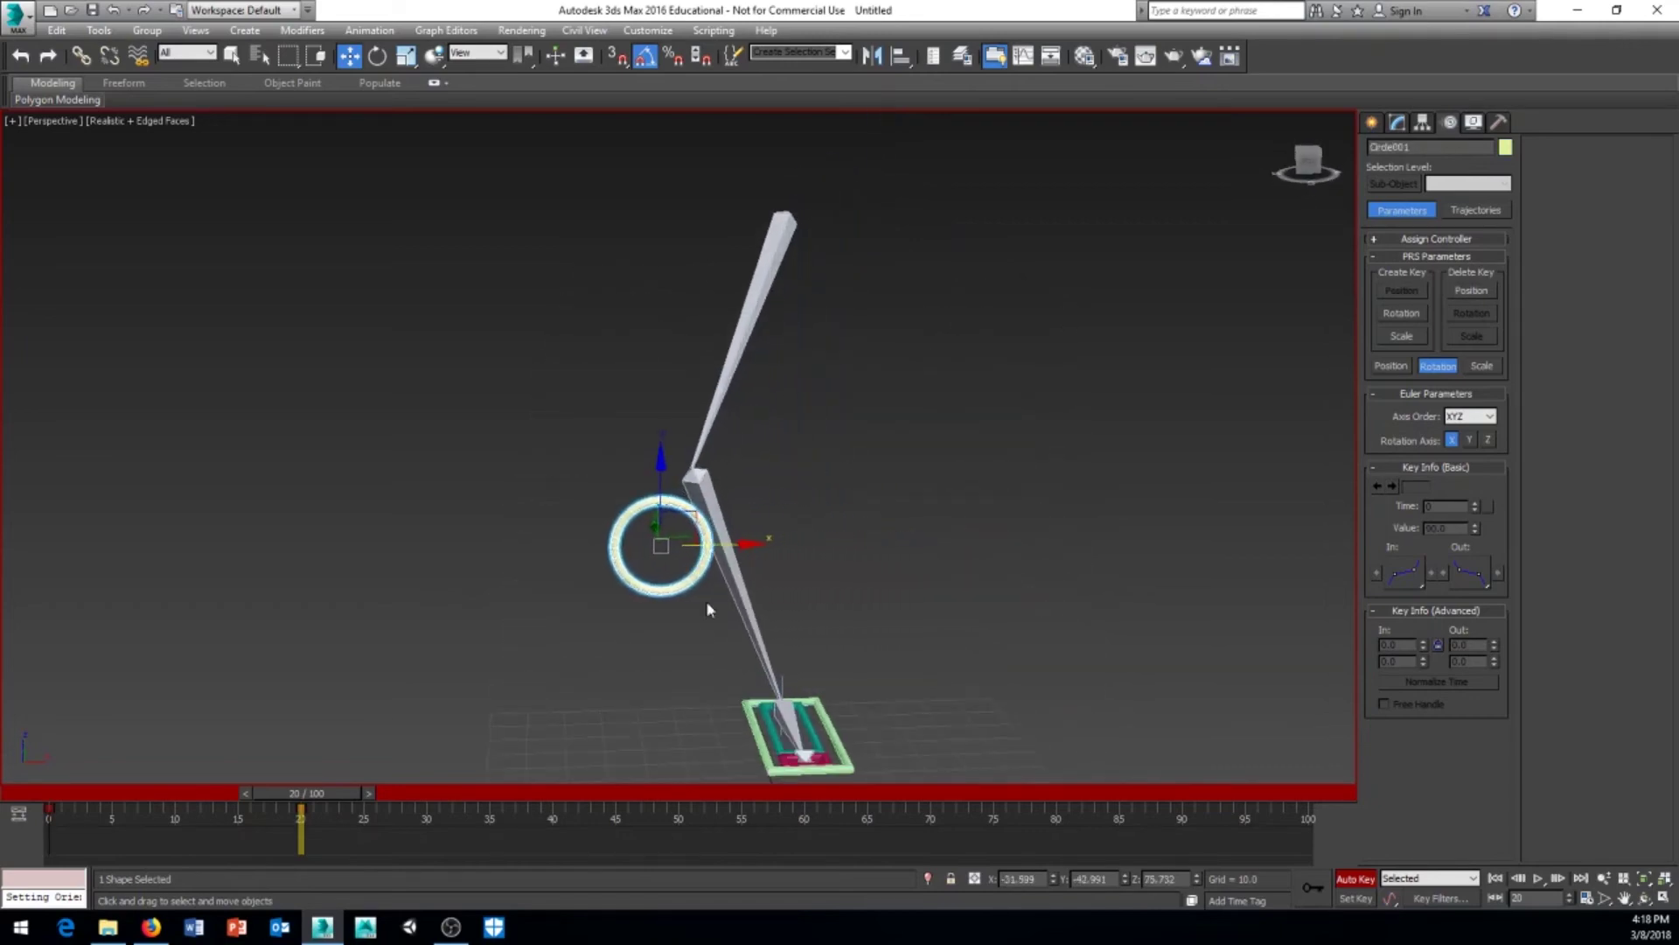
mouse_move(708, 609)
middle_mouse_down("alt")
mouse_move(866, 648)
mouse_move(690, 694)
mouse_move(761, 654)
mouse_move(700, 600)
mouse_move(723, 619)
mouse_move(797, 603)
mouse_move(814, 649)
mouse_move(746, 637)
mouse_move(738, 608)
middle_mouse_up("alt")
left_click(770, 658)
left_click_drag(731, 409, 726, 417)
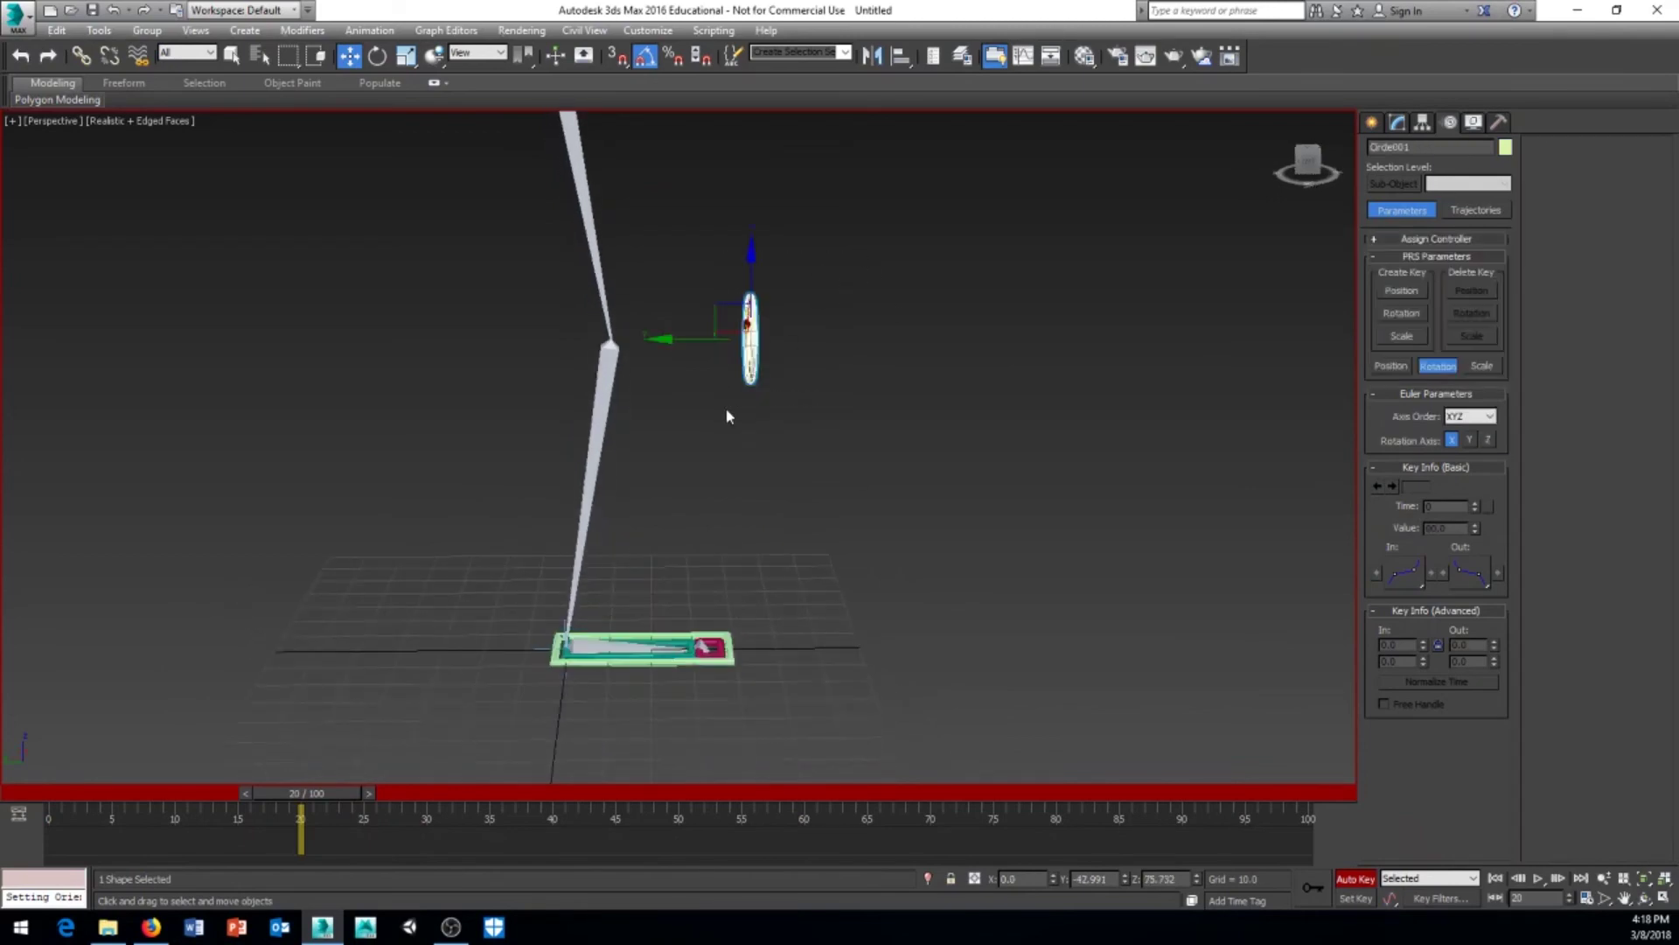
middle_click_drag(744, 392, 660, 612, "alt")
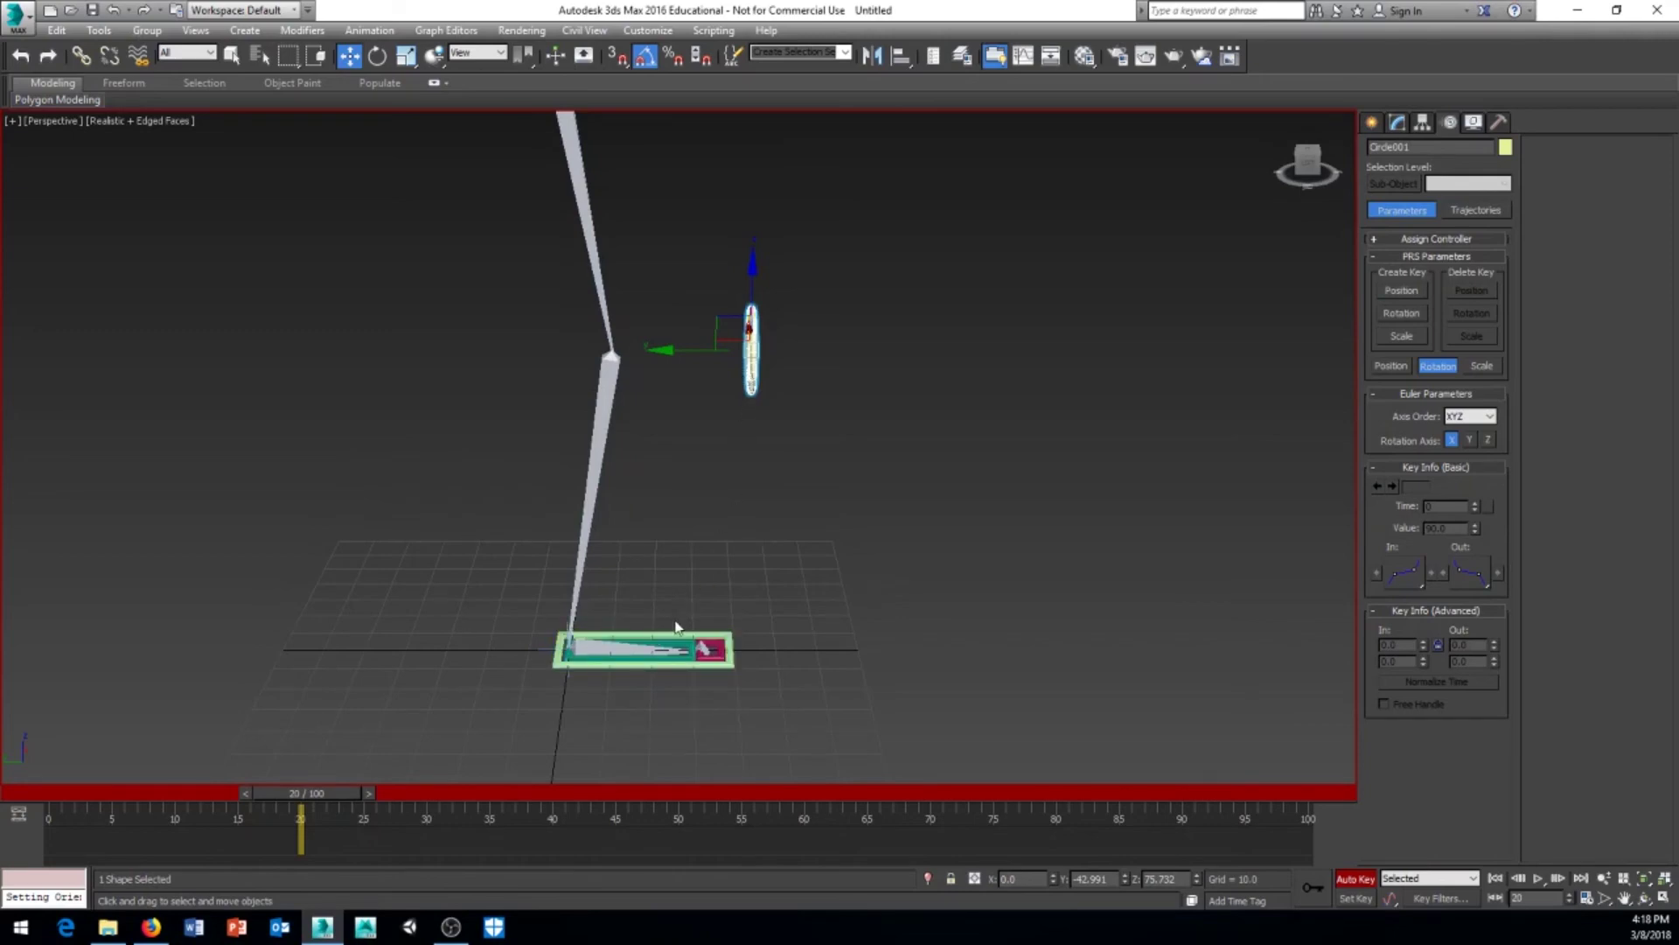
Show the Scene Explorer and rename the circle as knee_control
left_click(933, 56)
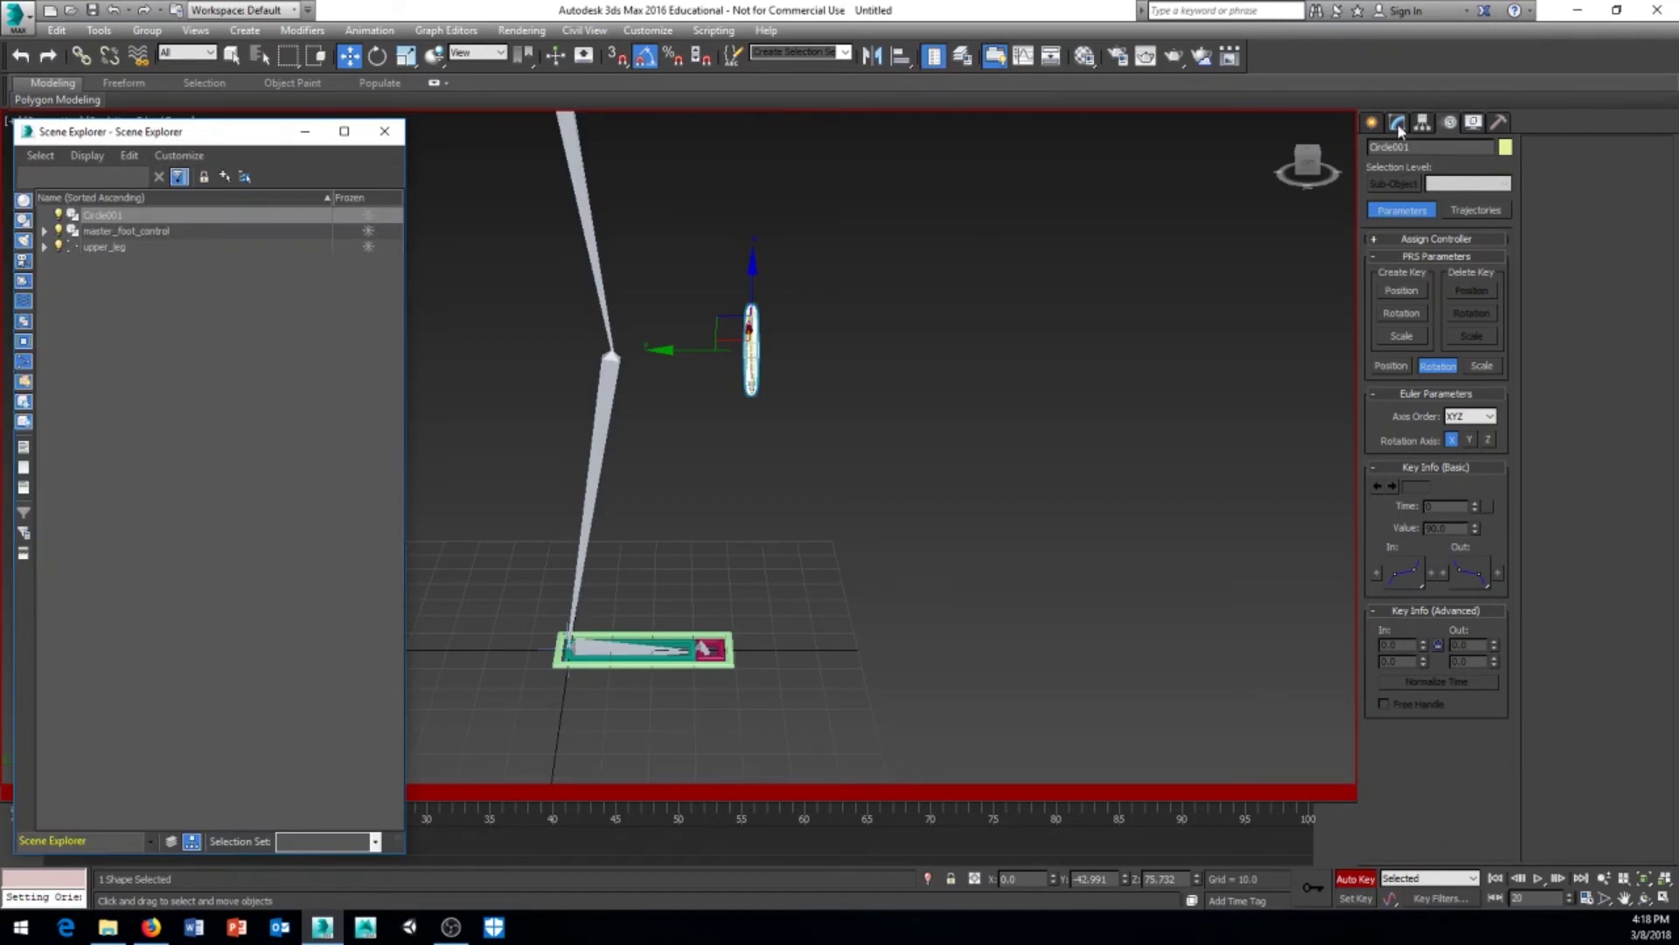
left_click_drag(1422, 149, 1296, 159)
type("knee_control")
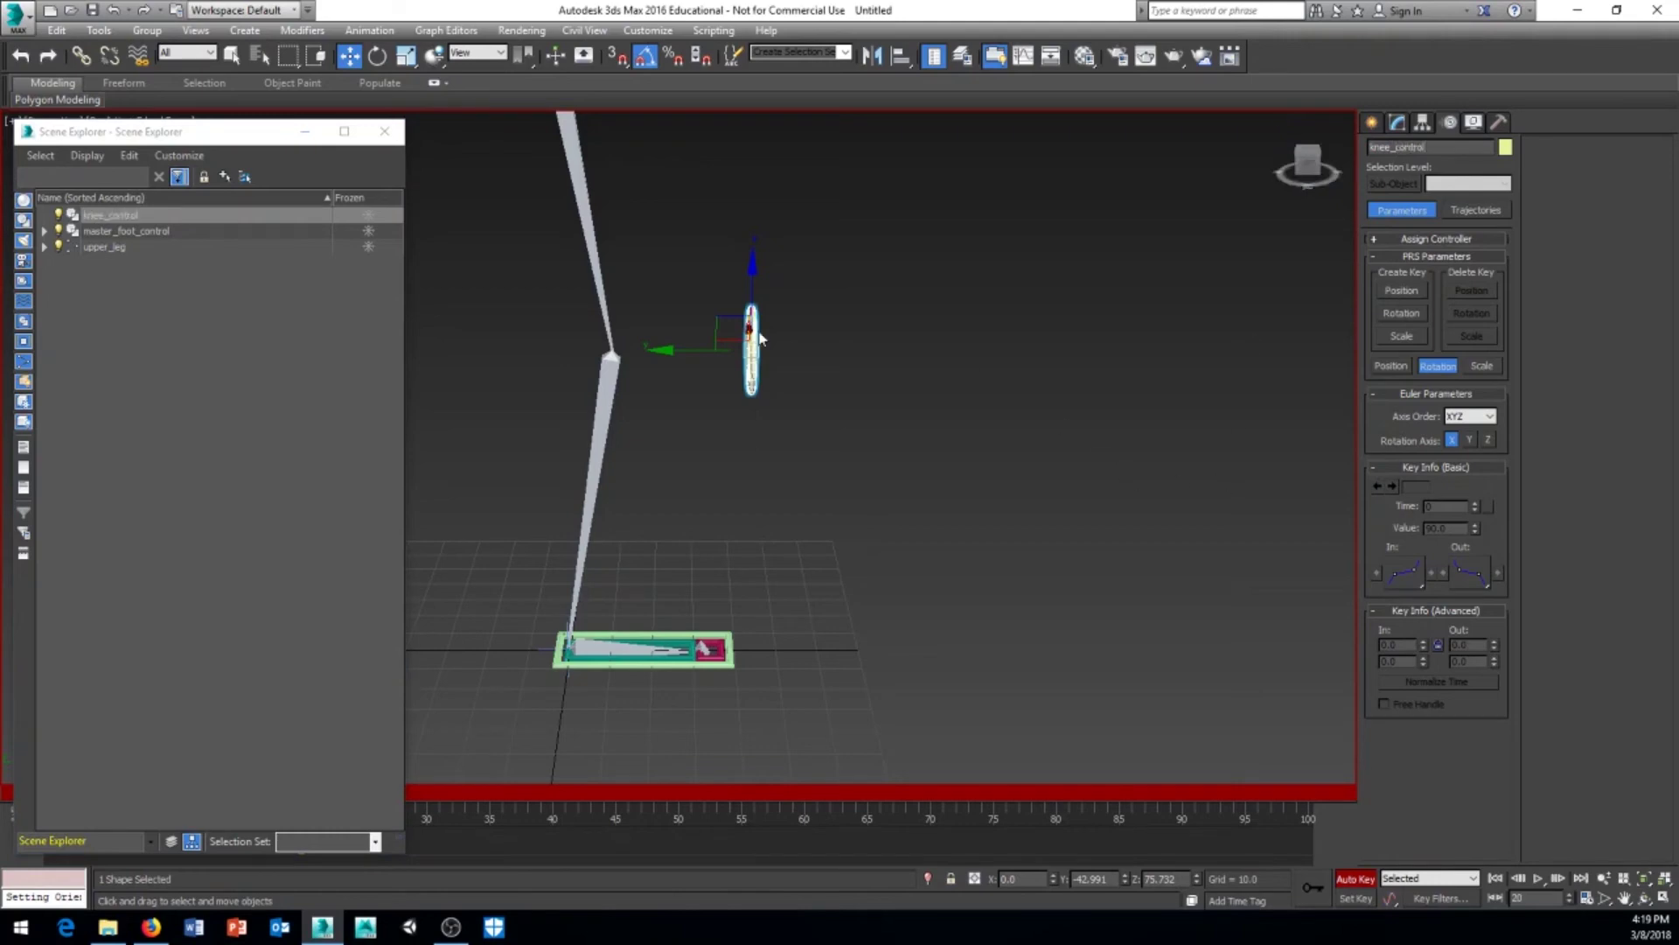
Make knee_control a direct child of master_foot_control in the scene hierarchy
left_click(44, 230)
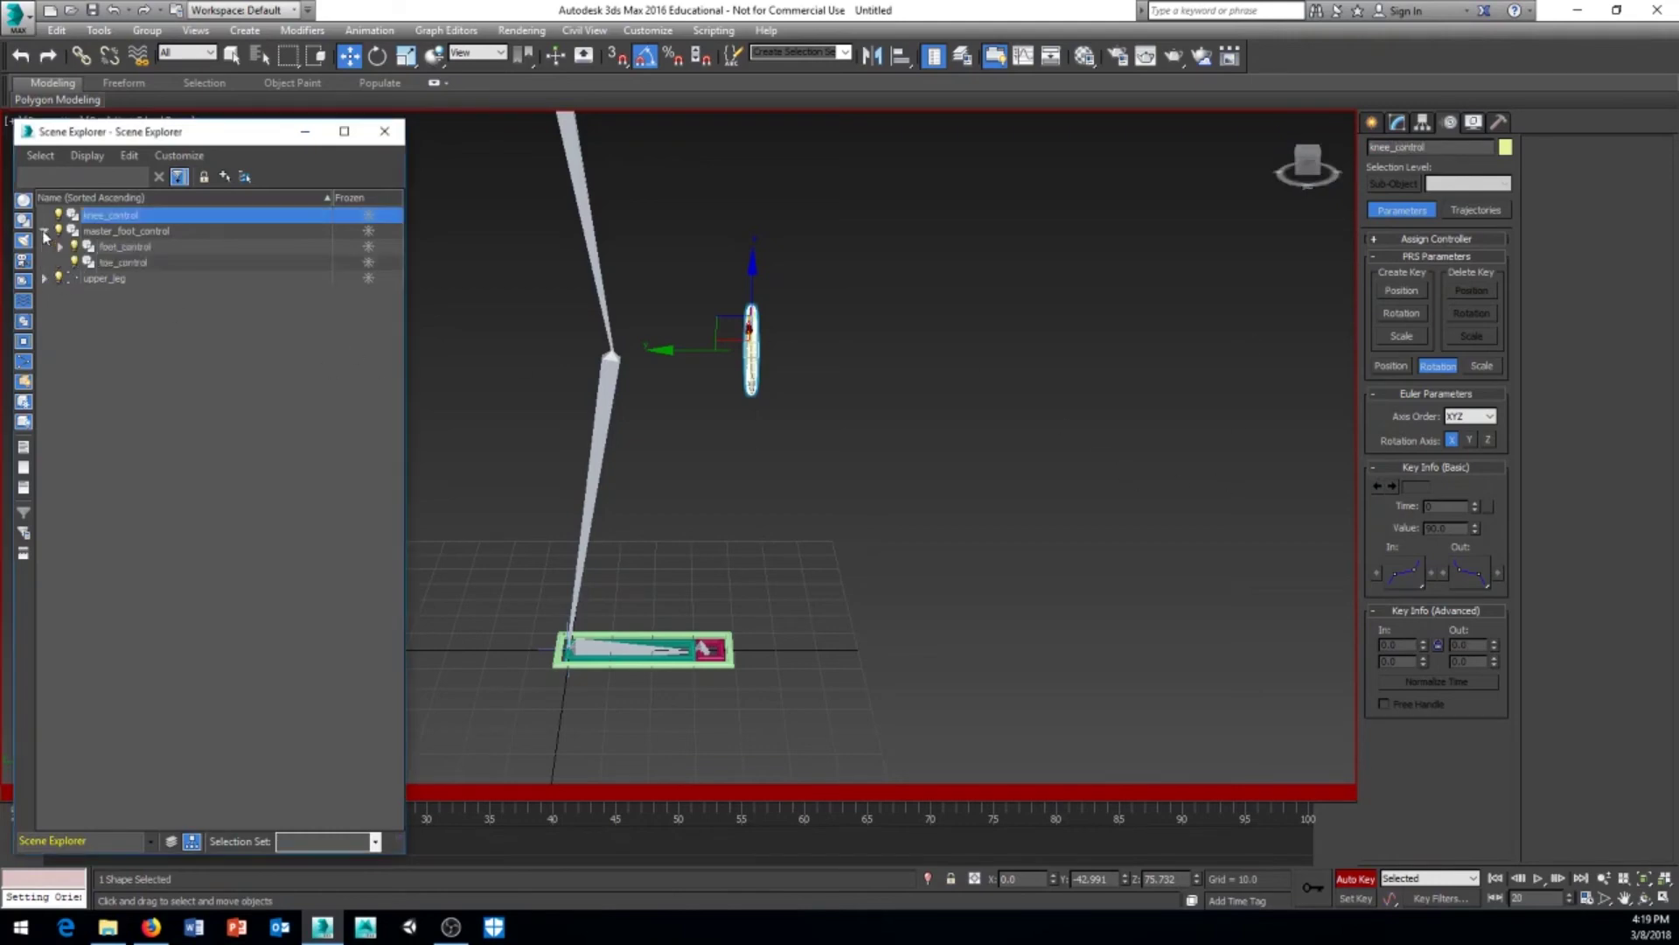
left_click_drag(111, 219, 120, 248)
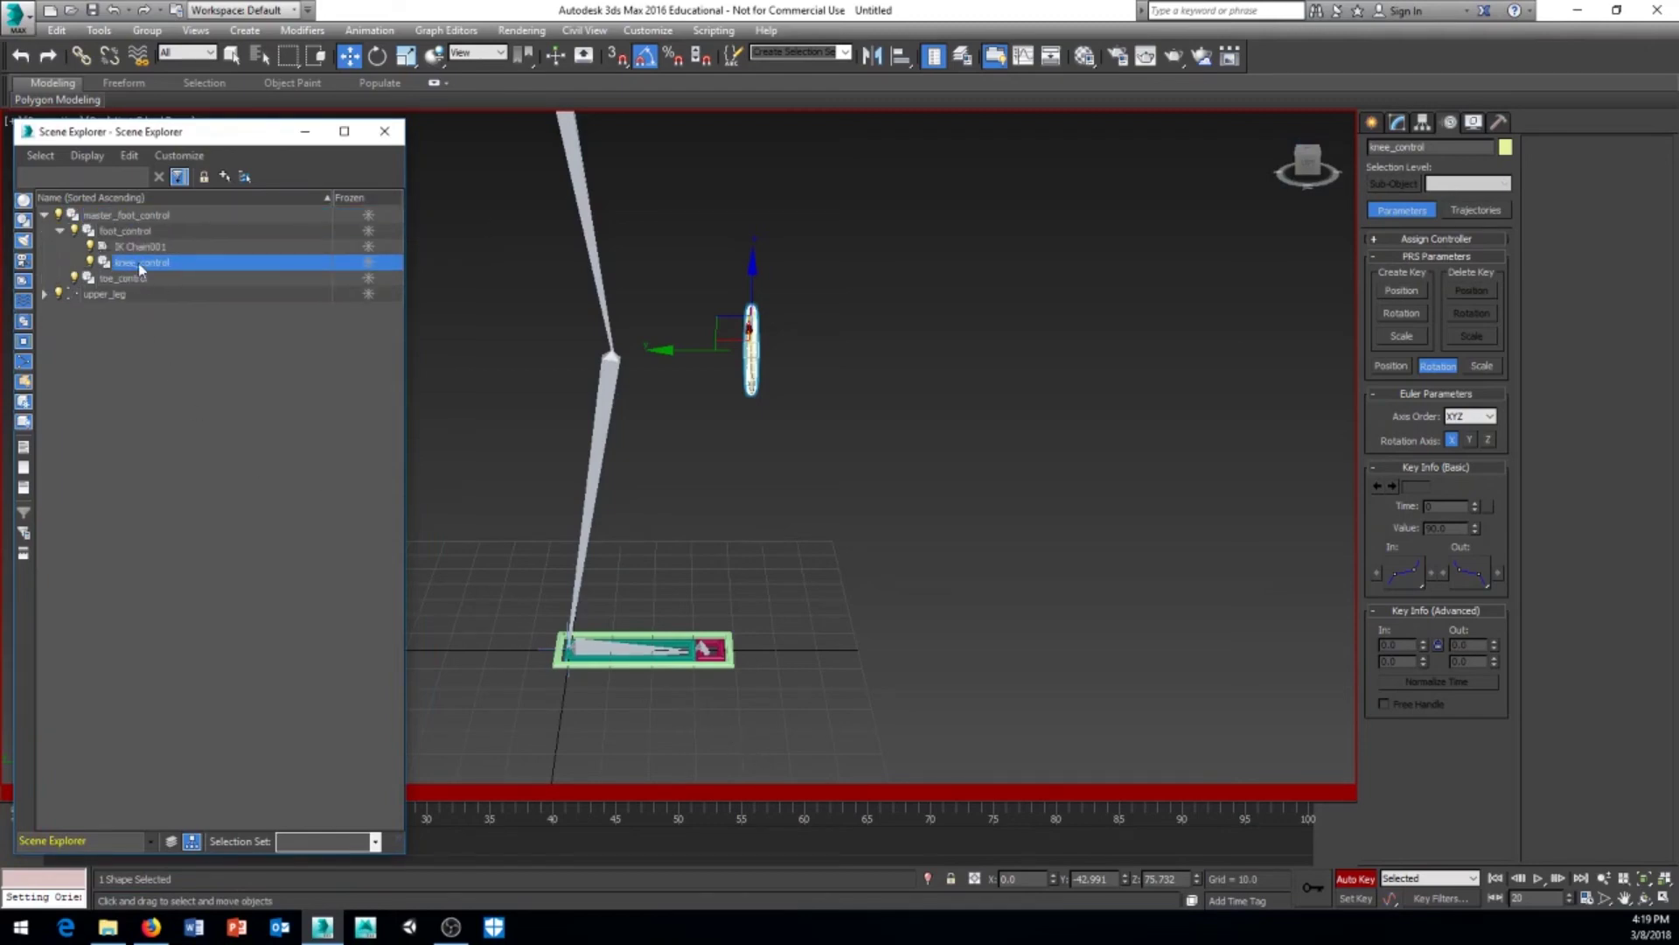
left_click_drag(129, 269, 151, 215)
Try moving master_foot_control to about Y -12 and Z 17 to test the linked knee_control, and cancel the move
middle_click_drag(825, 635, 845, 604)
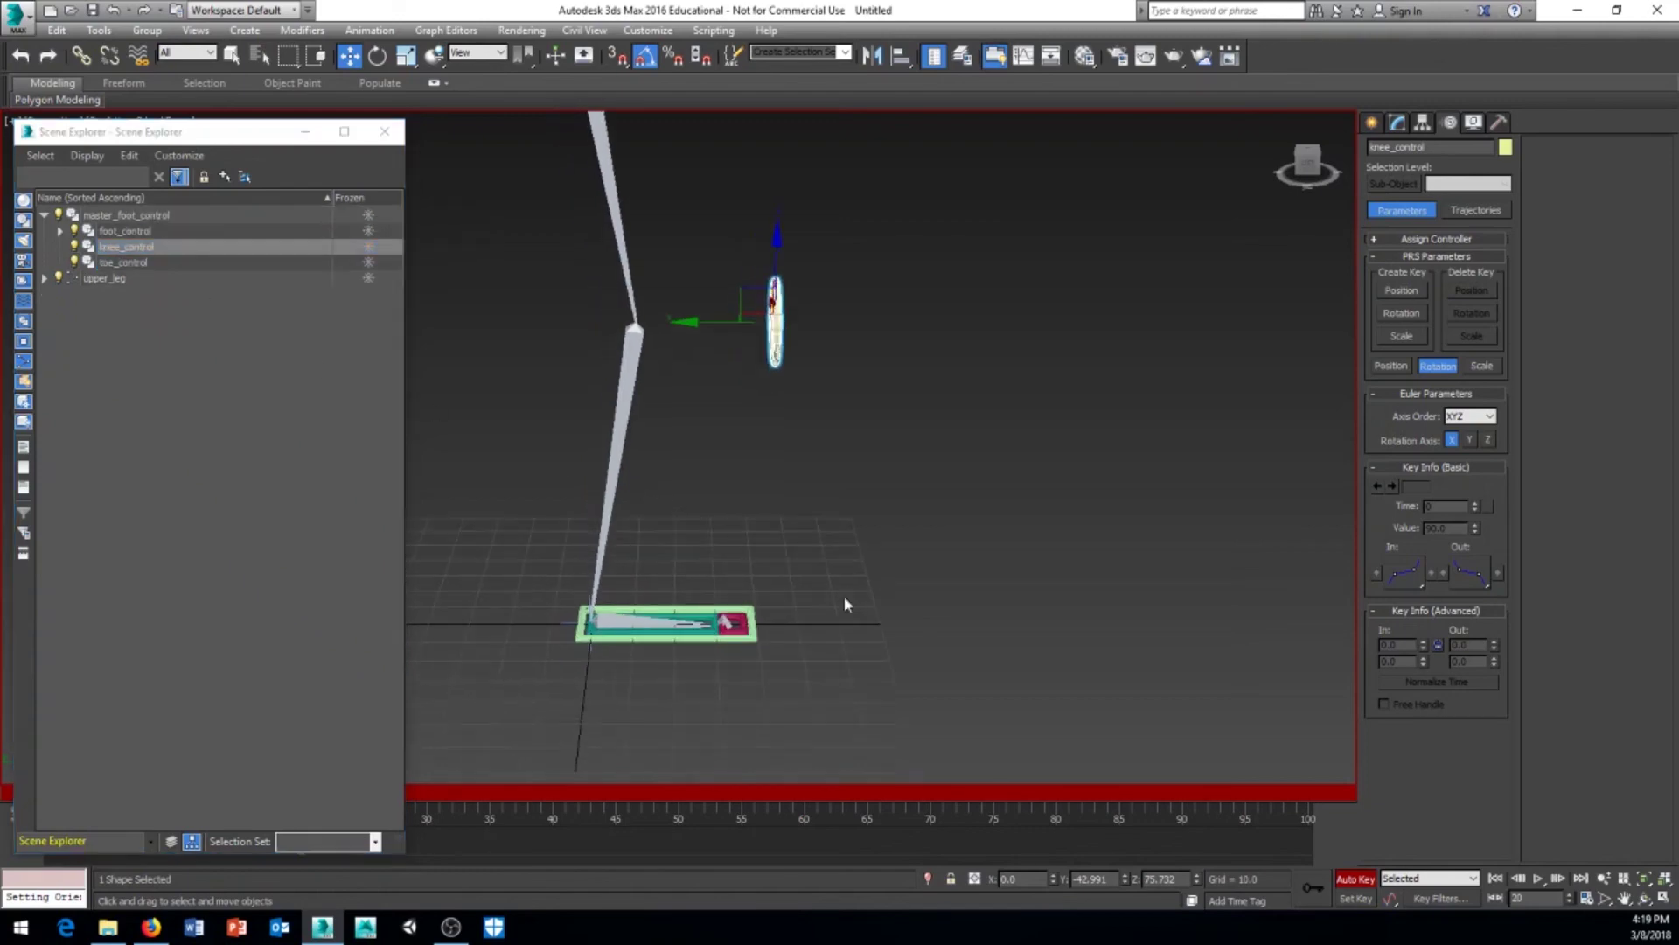
left_click(658, 633)
middle_click_drag(674, 607, 807, 604)
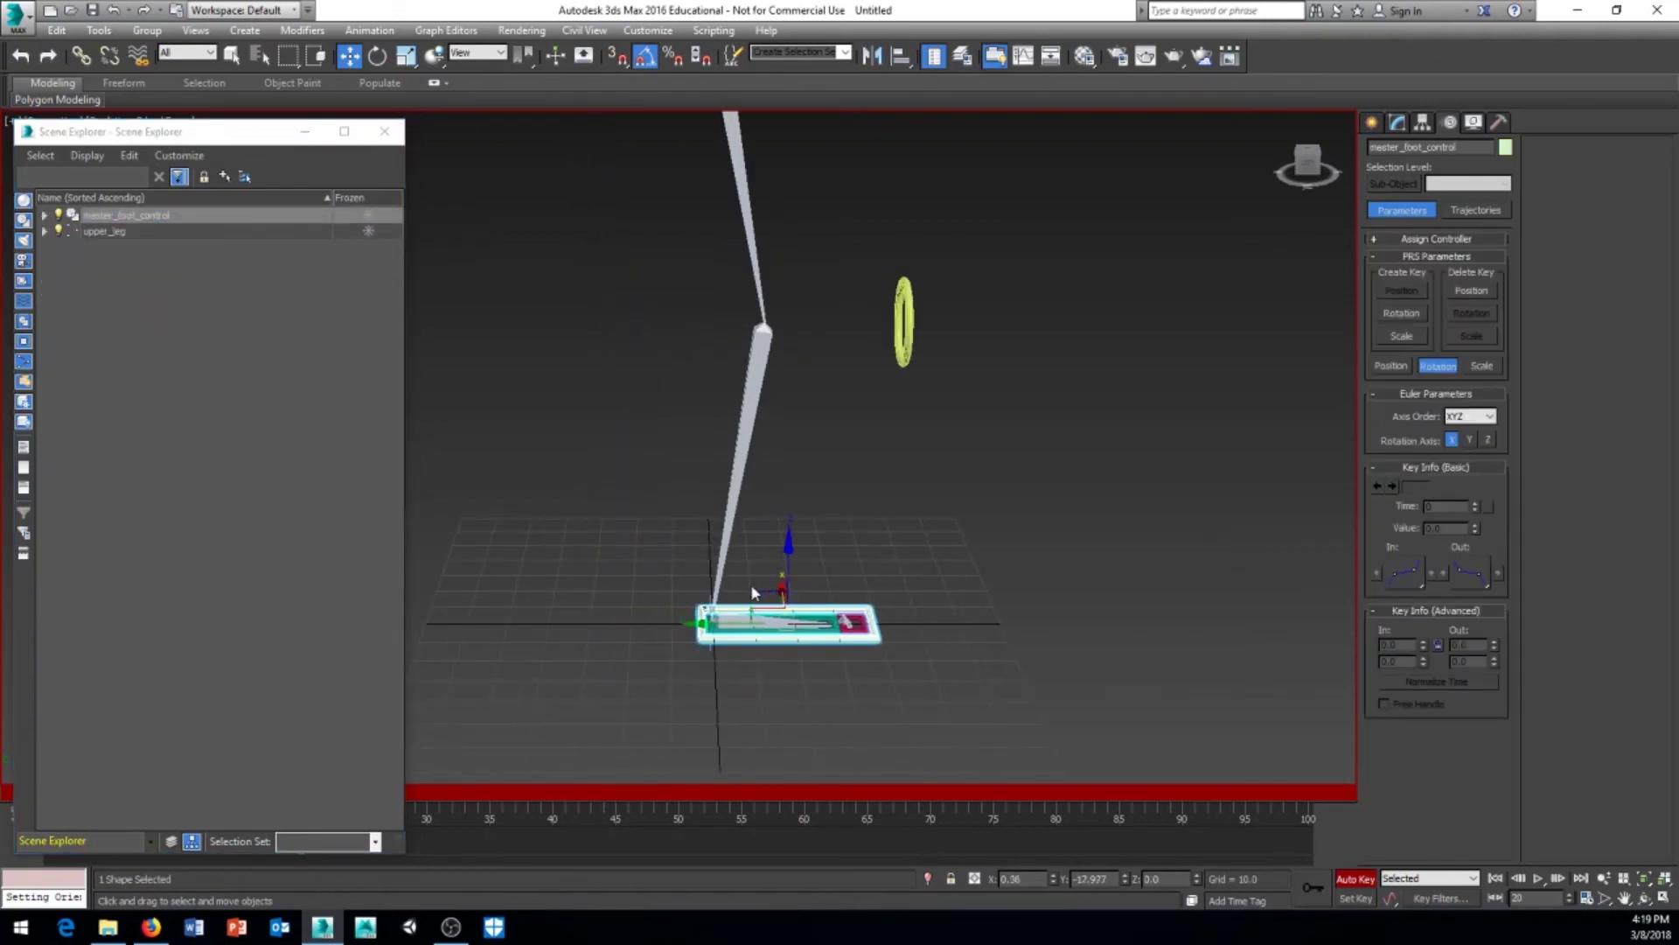
left_click_drag(752, 593, 806, 529)
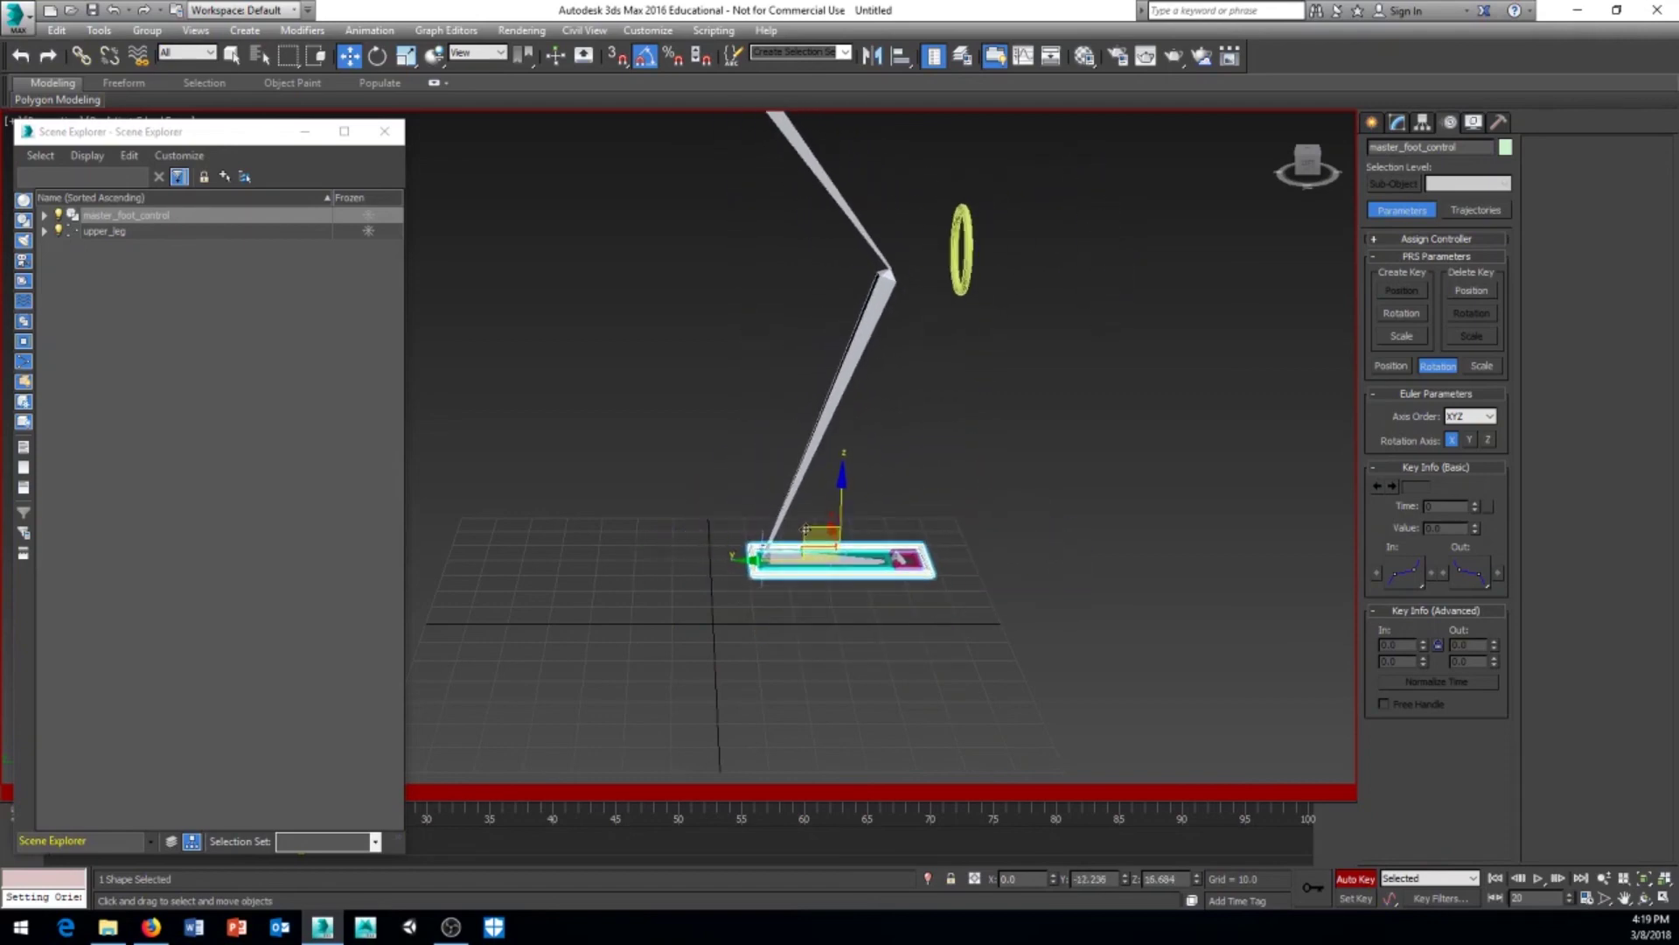
right_click(809, 530)
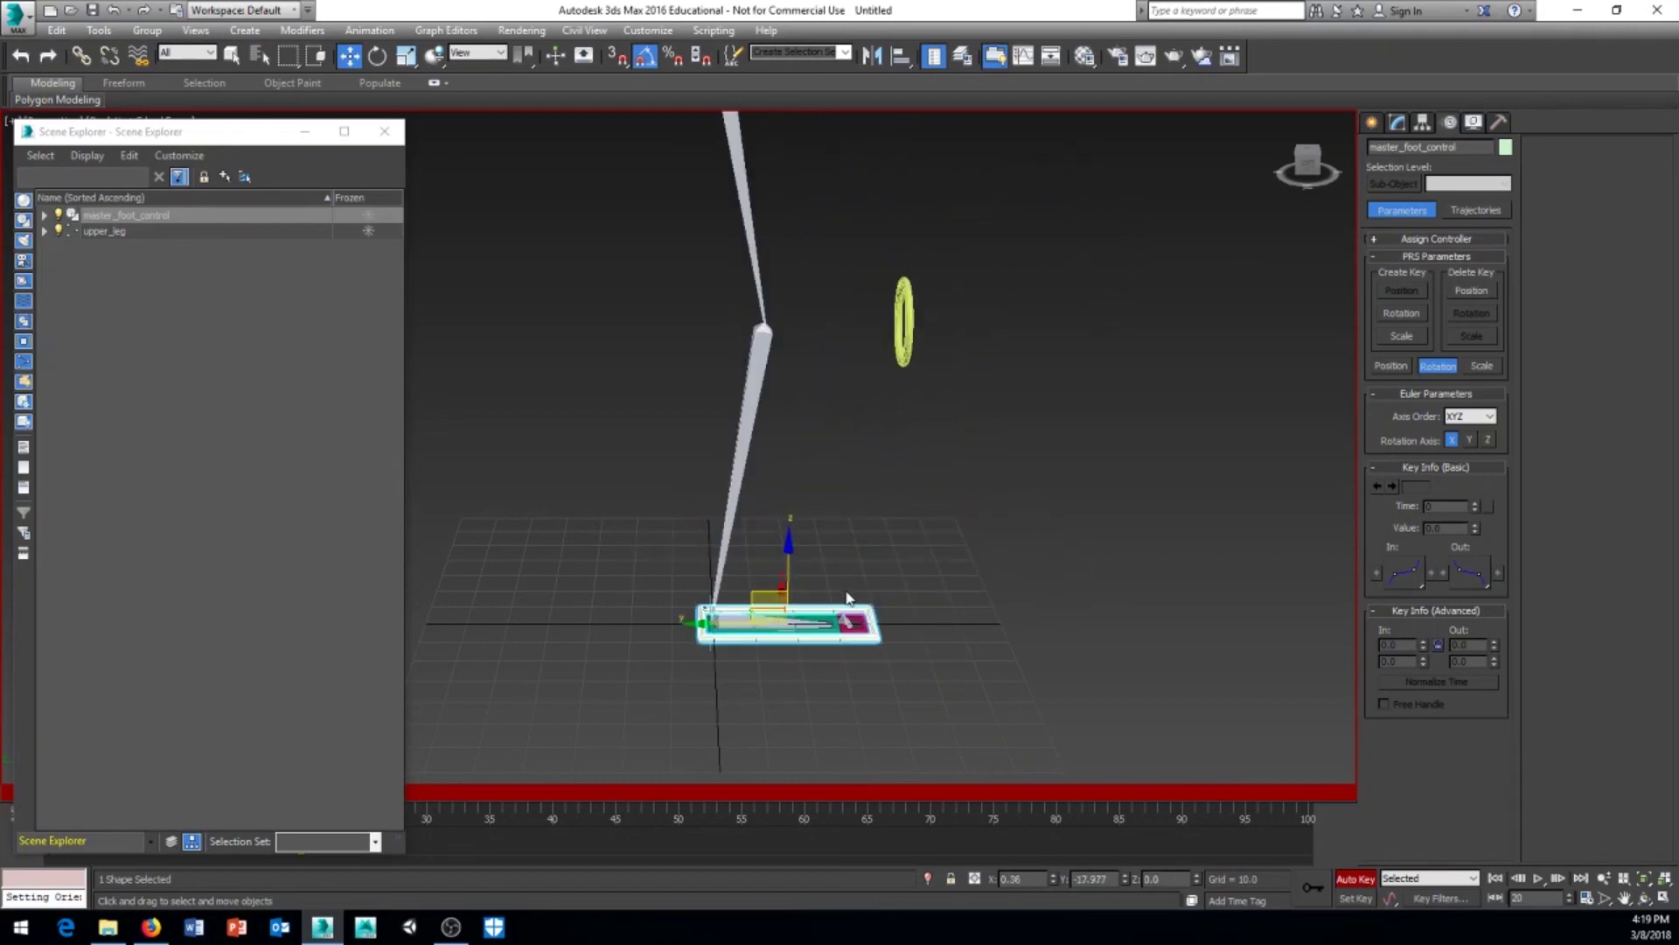
Examine the complete leg rig from the front and the side, selecting all its bones and controls and clearing the selection
middle_click_drag(905, 497, 847, 616, "alt")
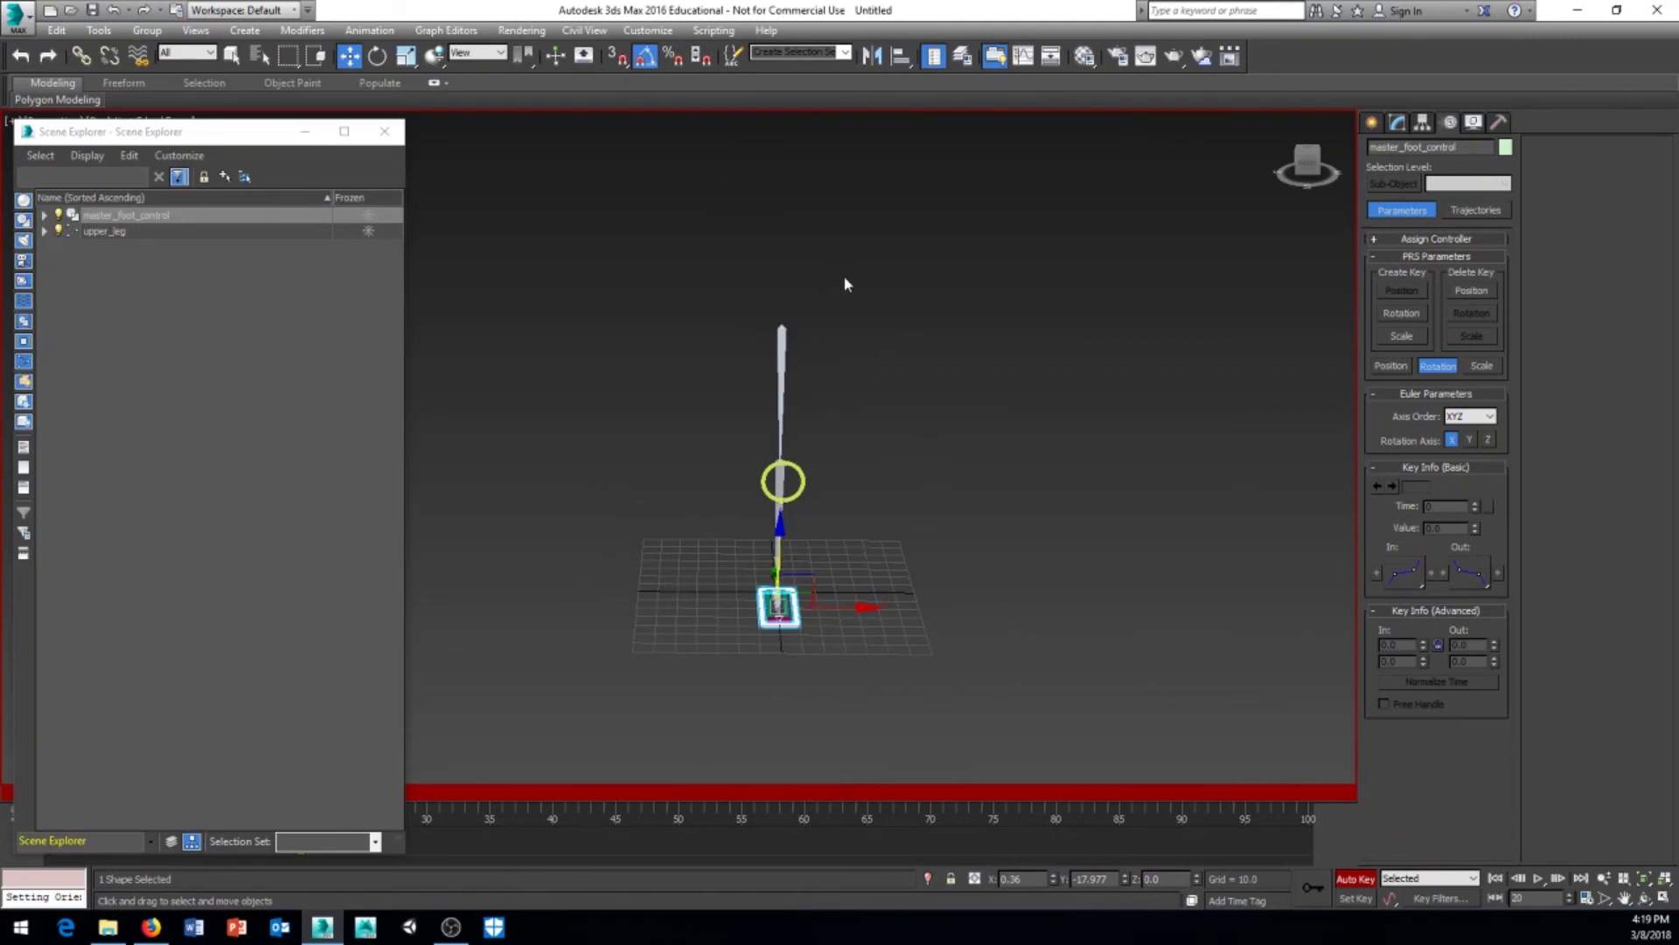
middle_click_drag(856, 277, 861, 461)
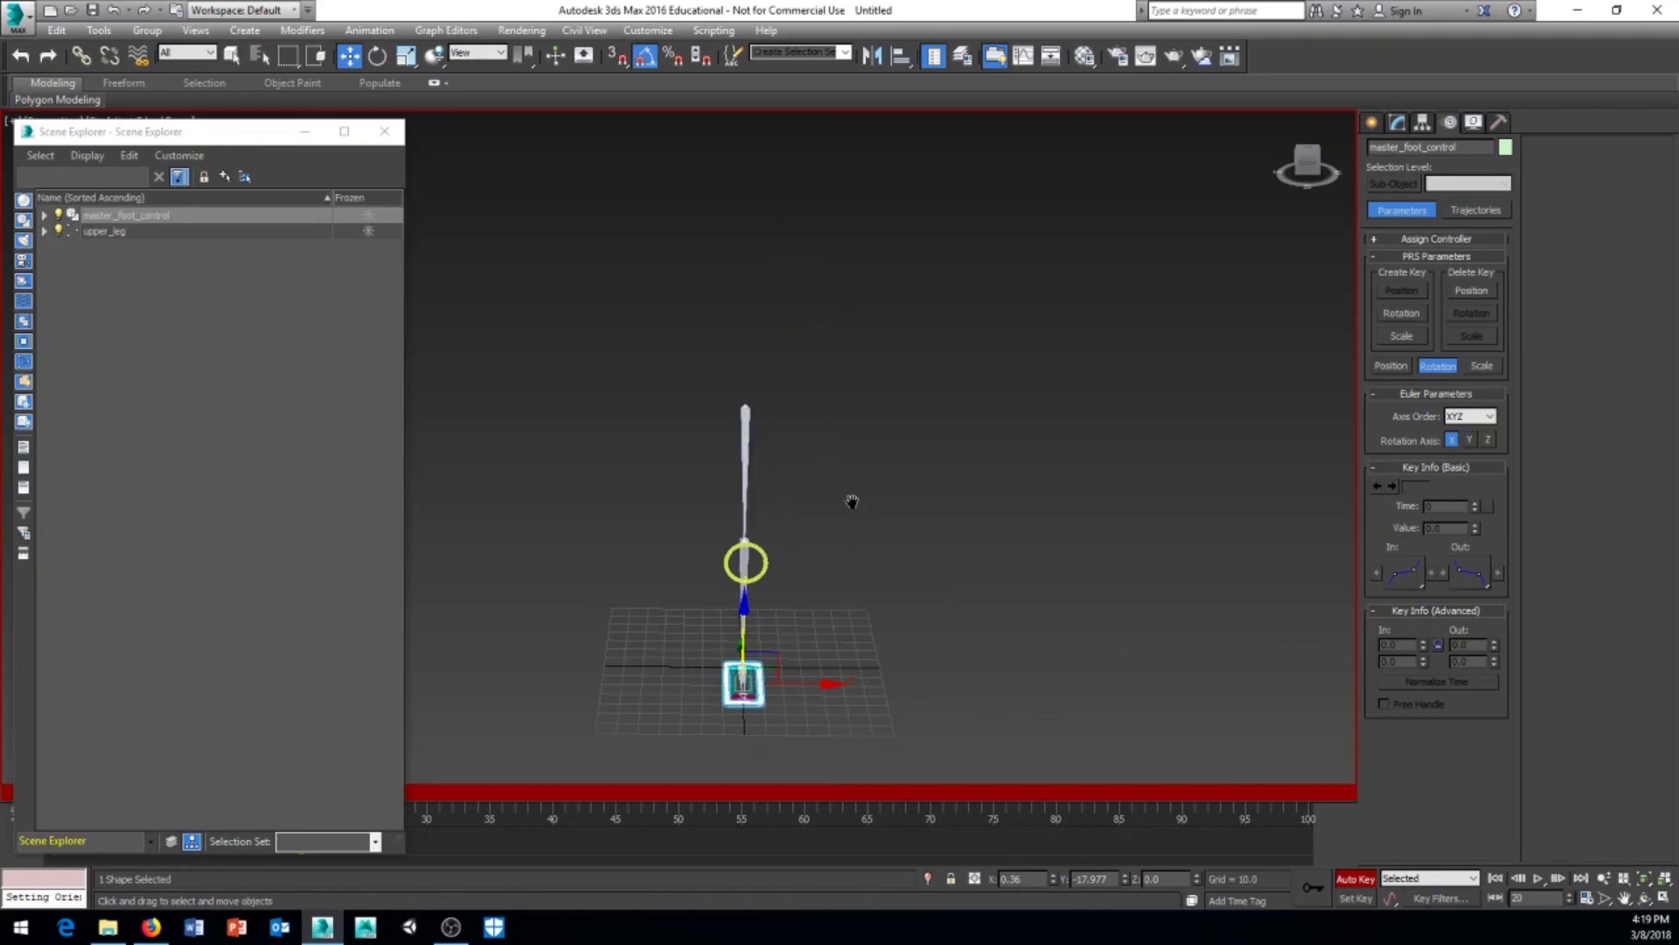
middle_click_drag(851, 498, 825, 490)
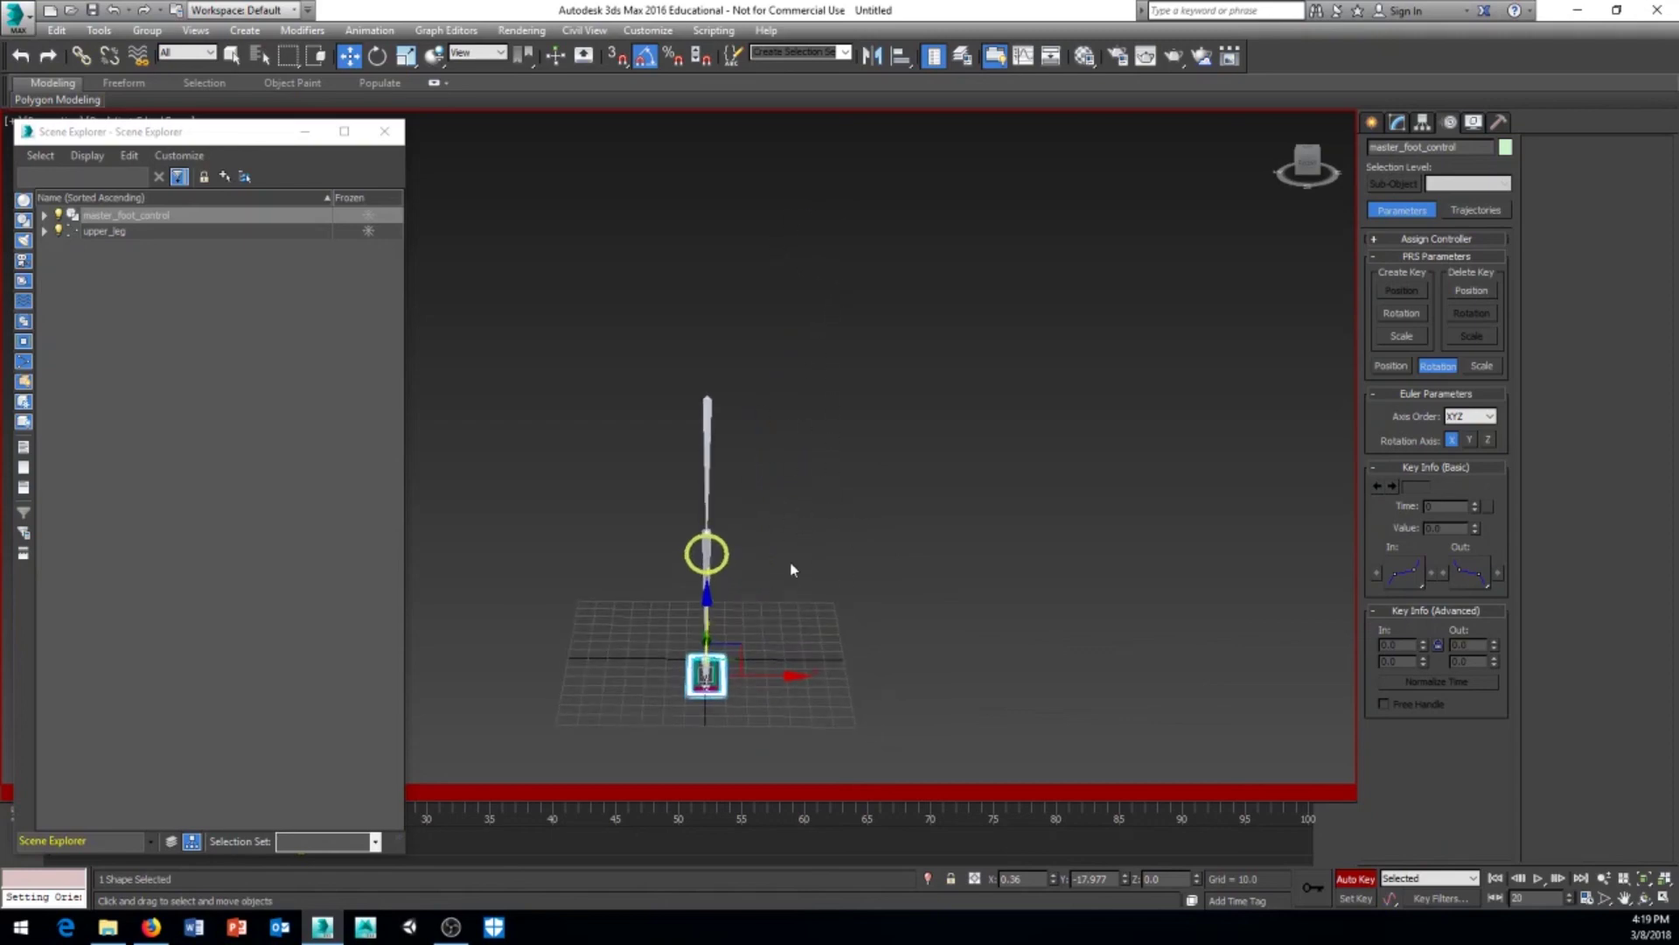
middle_click_drag(791, 569, 818, 627, "alt")
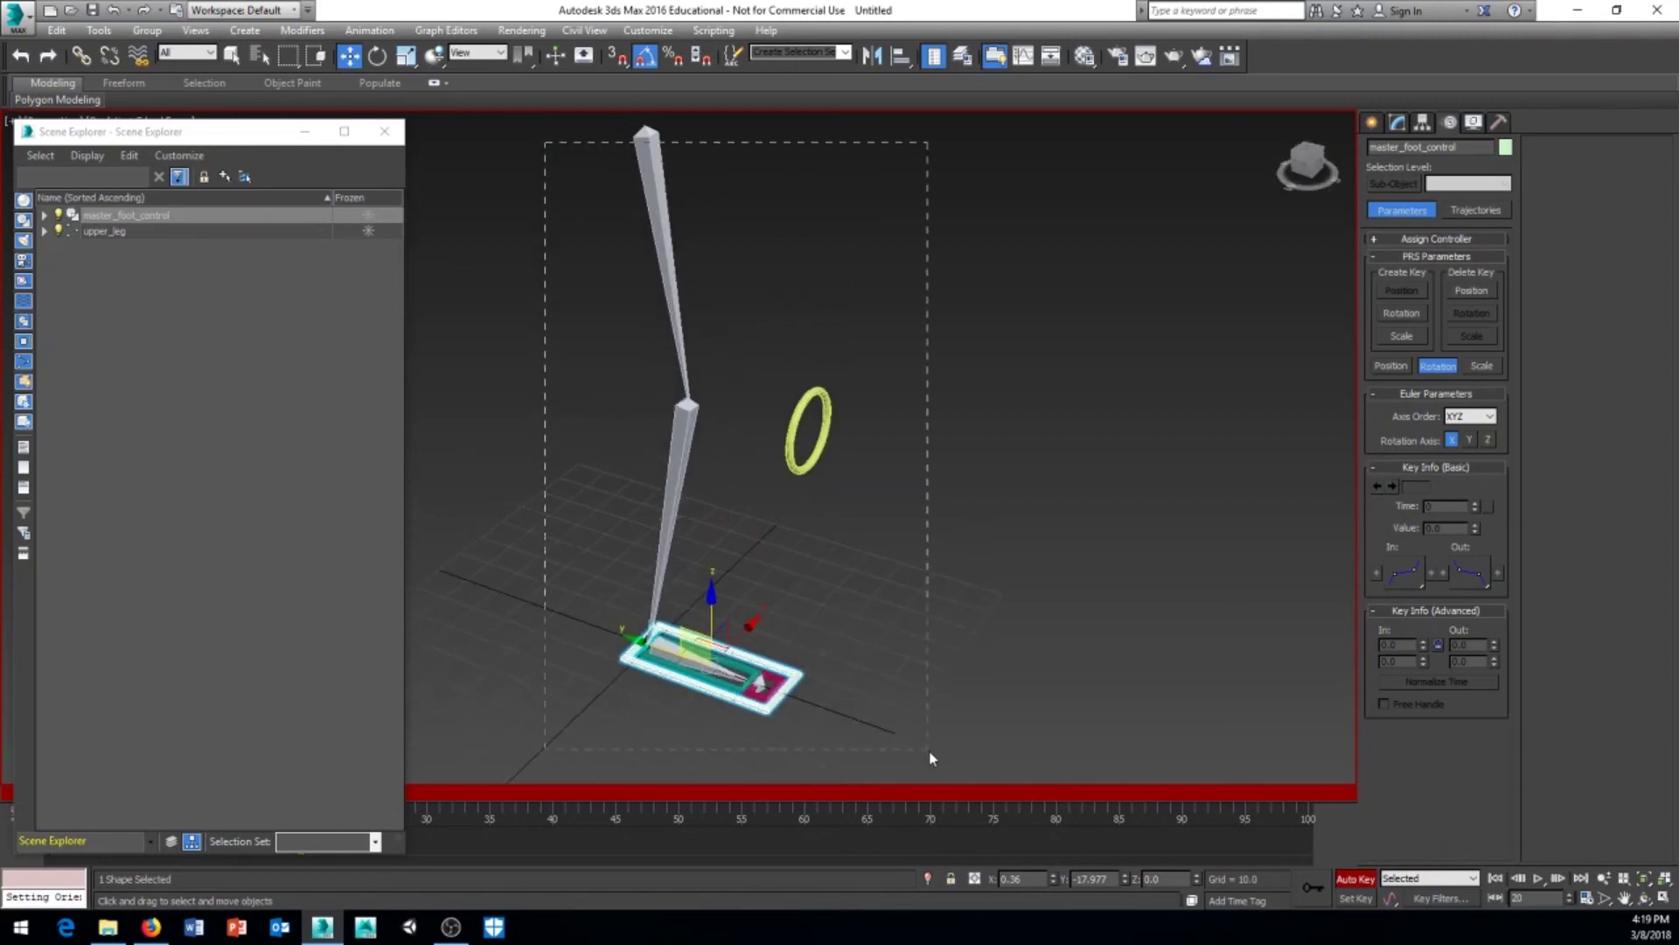
left_click_drag(930, 757, 929, 753)
middle_click_drag(926, 622, 969, 600)
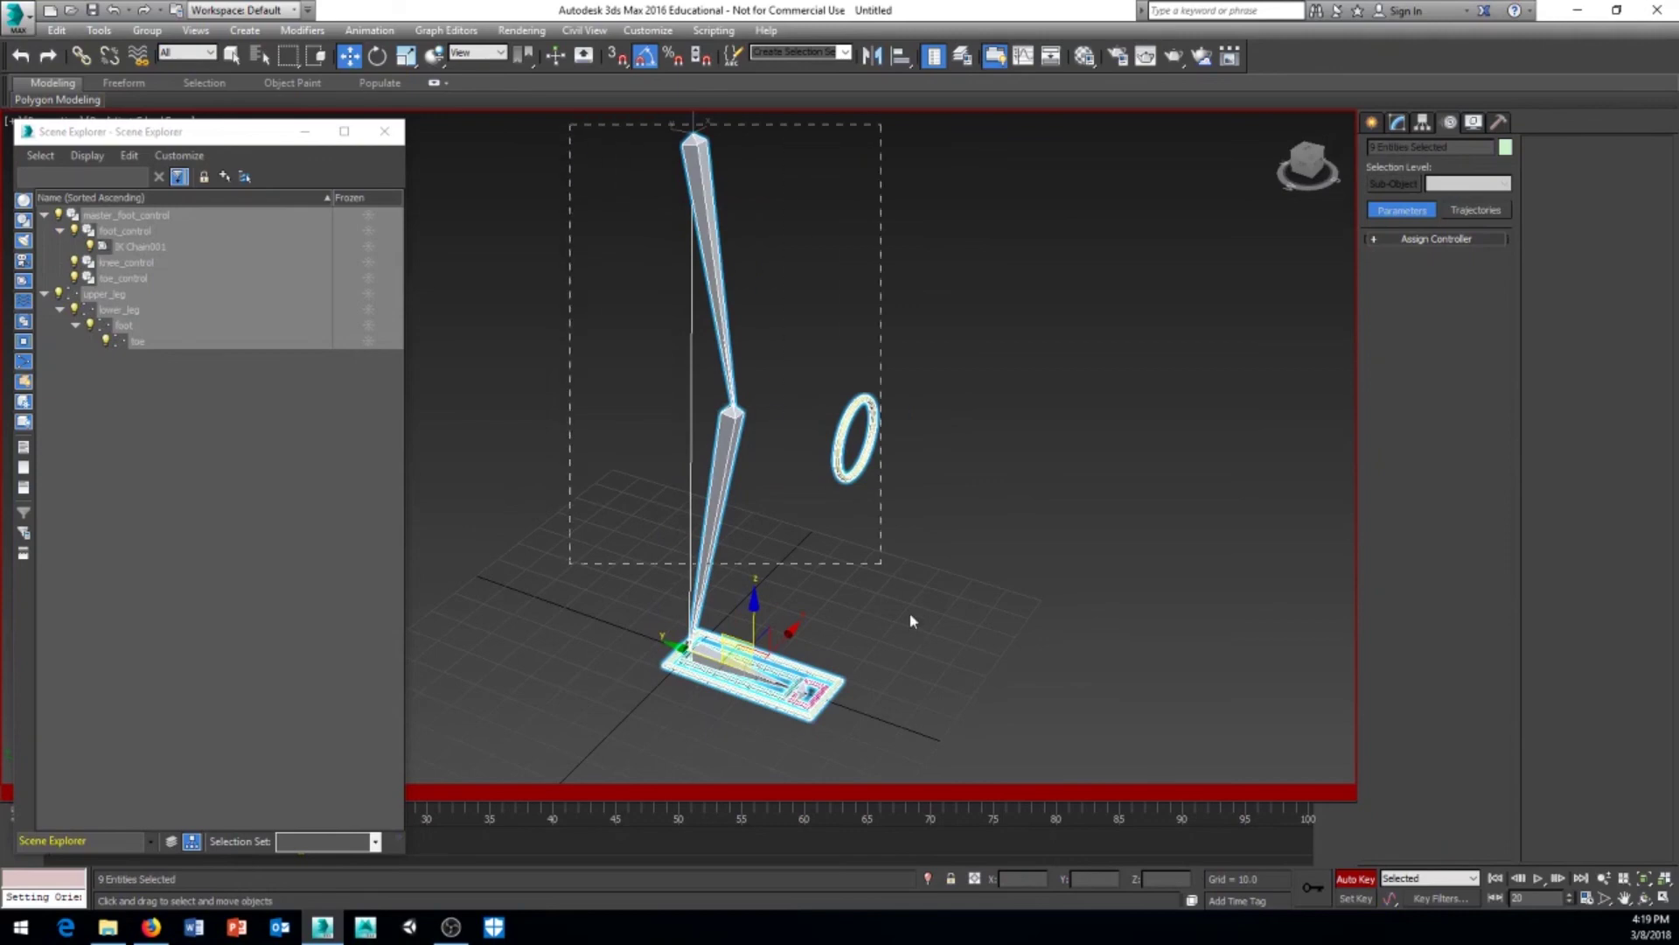
left_click_drag(911, 621, 995, 784)
left_click(962, 528)
mouse_move(963, 527)
middle_mouse_down("alt")
mouse_move(907, 540)
mouse_move(991, 538)
mouse_move(848, 551)
mouse_move(941, 569)
mouse_move(954, 545)
middle_mouse_up("alt")
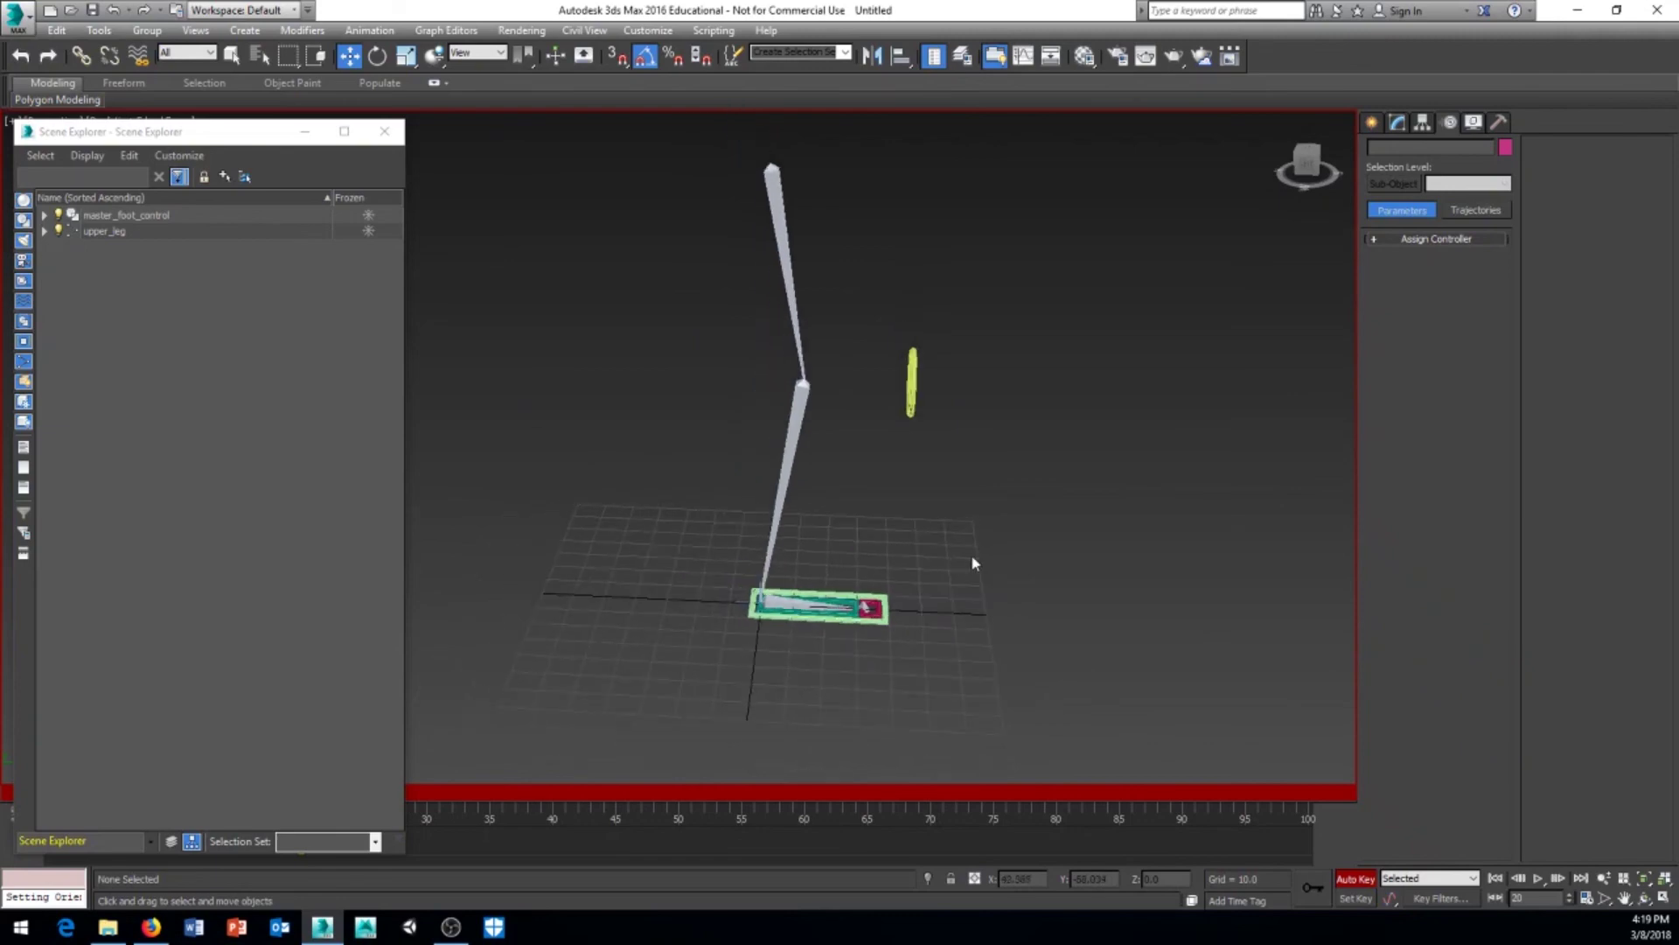